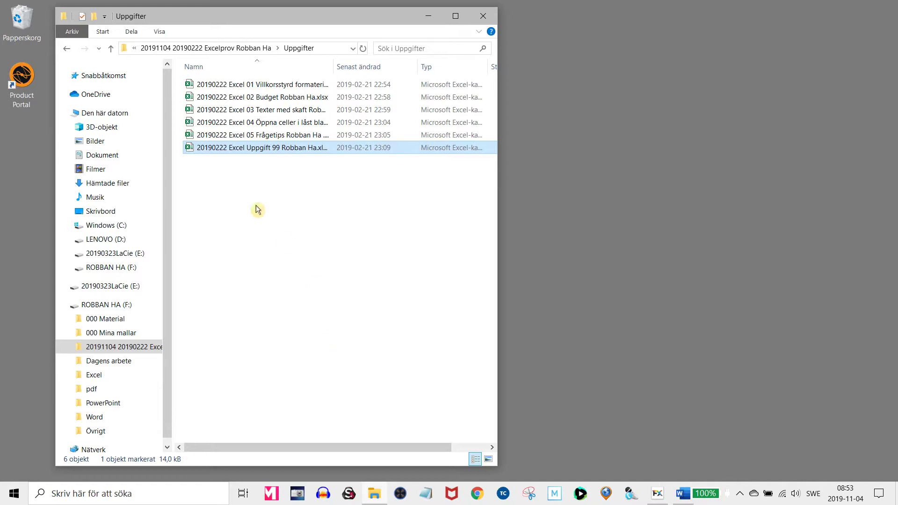
# - Open the 20190222 Excel Uppgift 99 workbook and look through its Instruktion, Inlämning and Förlaga sheets
pyautogui.doubleClick(195, 149)
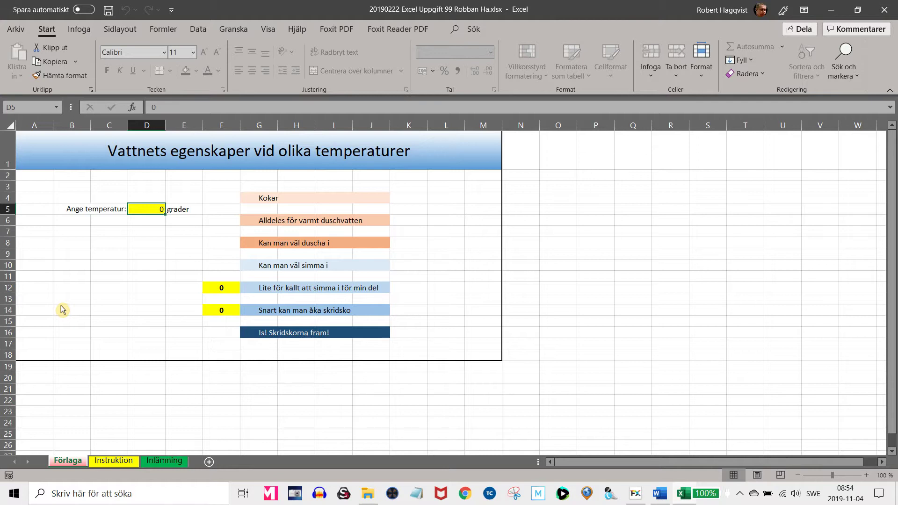
pyautogui.click(121, 466)
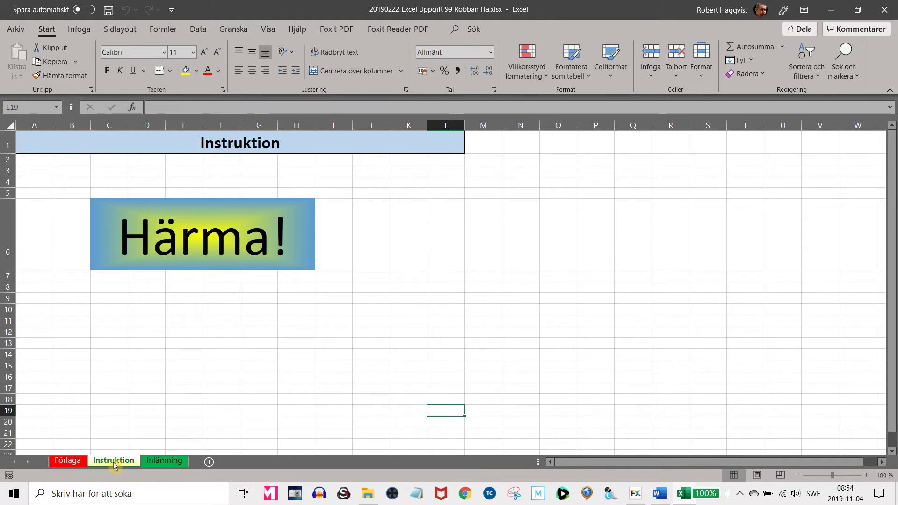
pyautogui.click(73, 464)
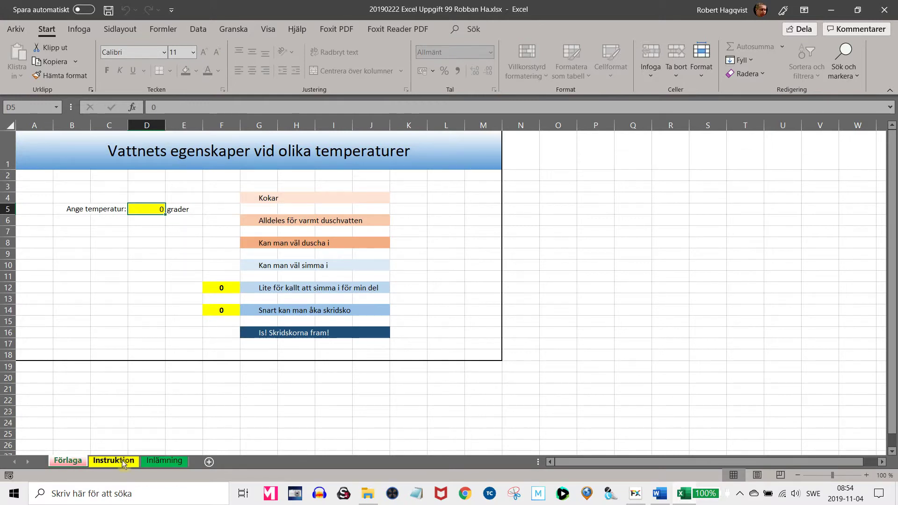
pyautogui.click(161, 463)
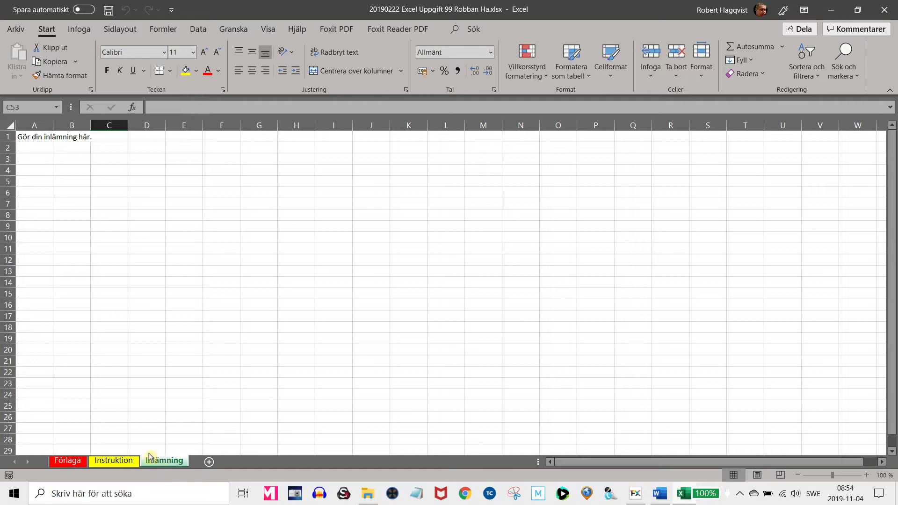
pyautogui.click(80, 463)
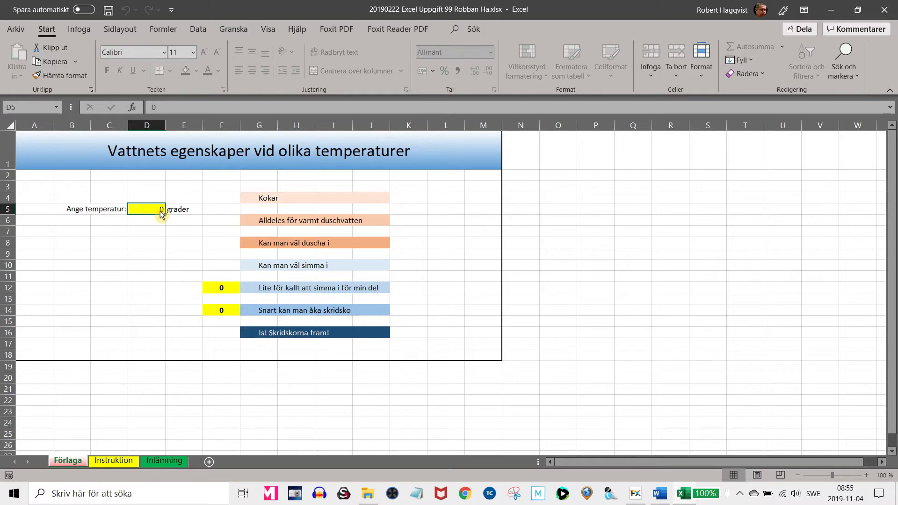
# - Test the temperature cell D5 on the Förlaga sheet with the values -1, 2 and 22
pyautogui.write('-1')
pyautogui.hotkey('ctrl', 'Return')
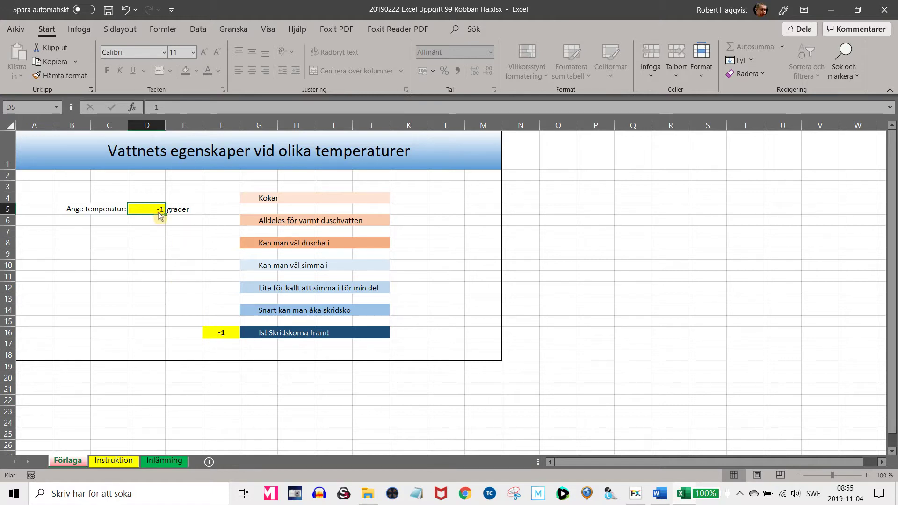
pyautogui.write('2')
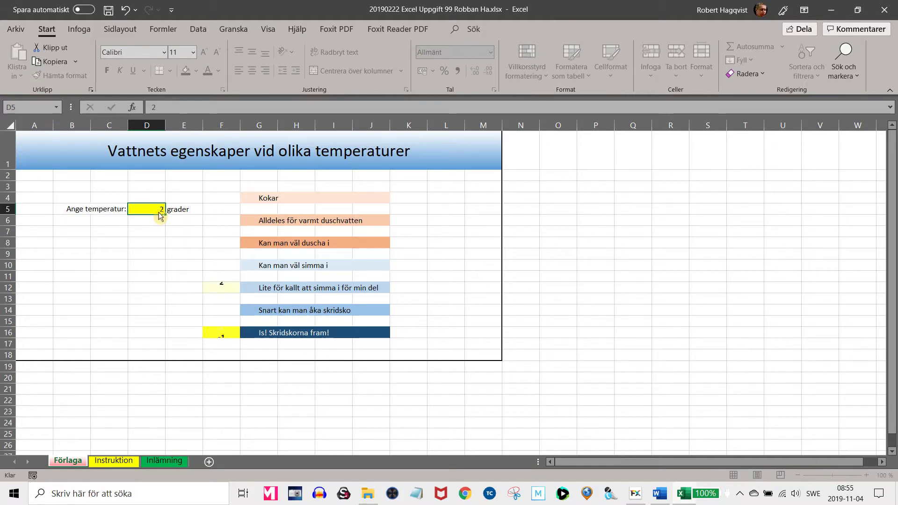
pyautogui.hotkey('ctrl', 'Return')
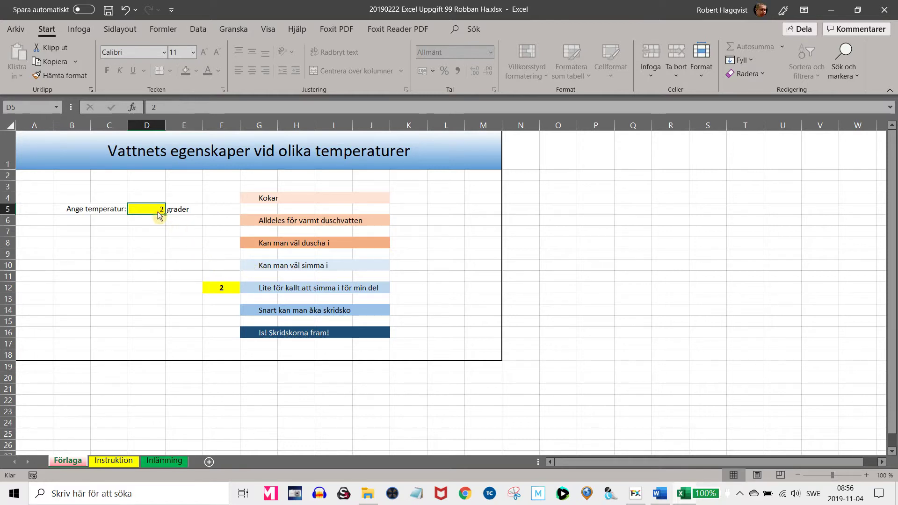
pyautogui.write('22')
pyautogui.press('Return')
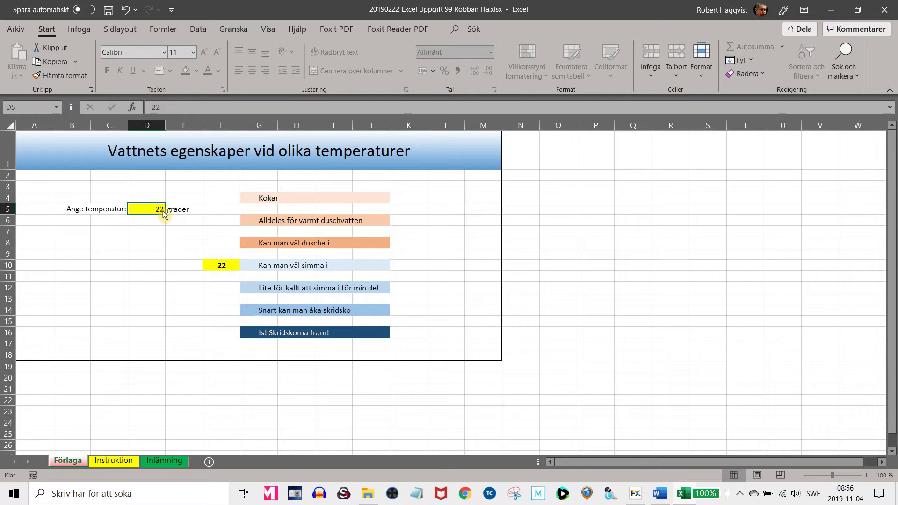
# - Try the temperatures 25, 37 and 30 in cell D5 of the Förlaga sheet
pyautogui.write('25')
pyautogui.press('Return')
pyautogui.write('37')
pyautogui.hotkey('ctrl', 'Return')
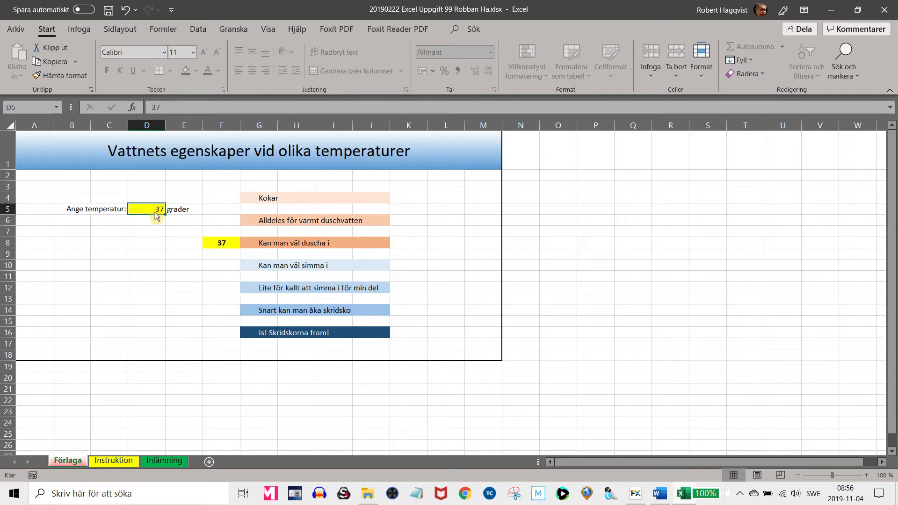
pyautogui.write('3')
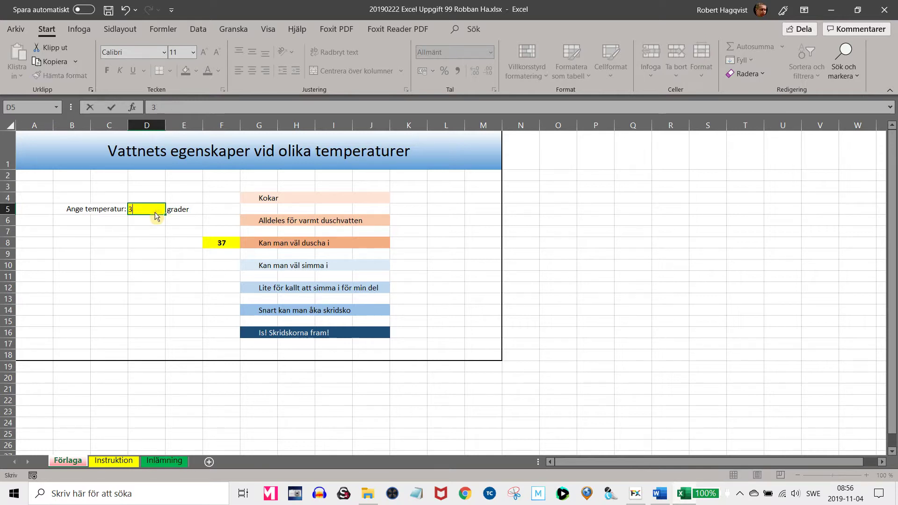
pyautogui.write('0')
pyautogui.press('Return')
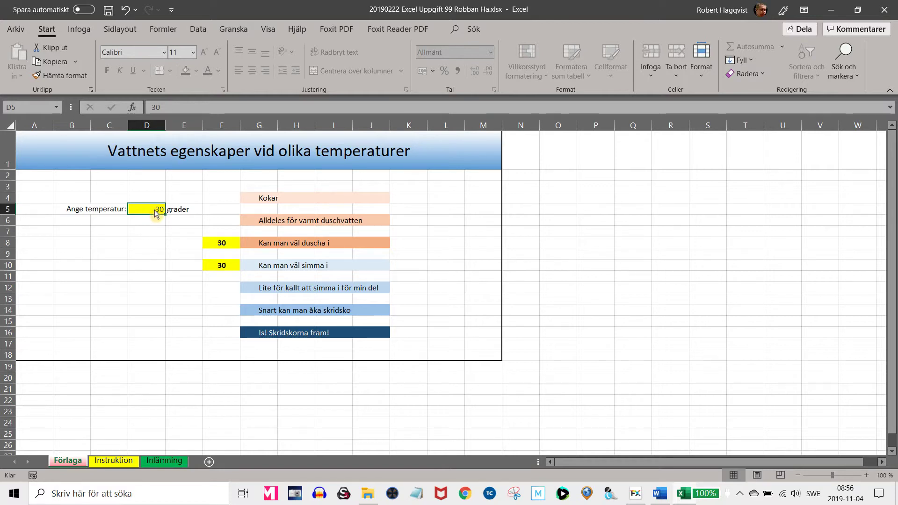
# - Test cell D5 with 50 degrees and set the temperature to 100
pyautogui.write('50')
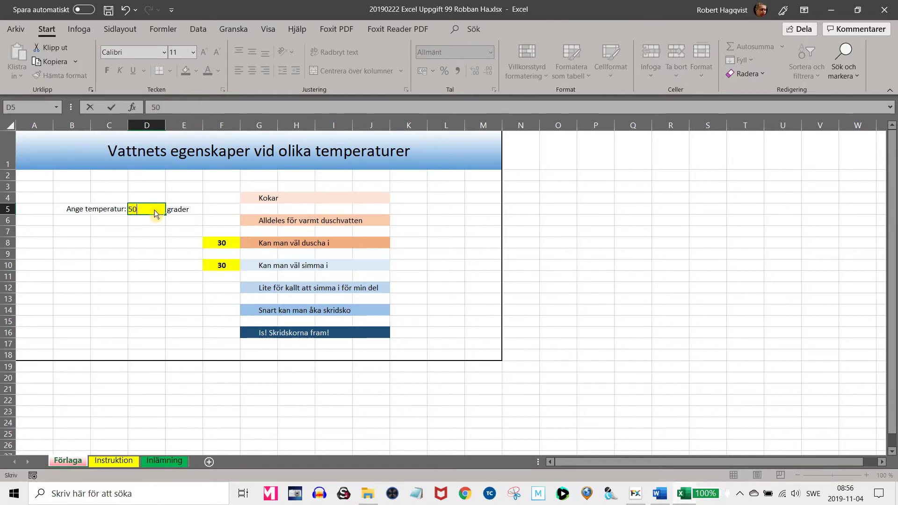
pyautogui.press('Return')
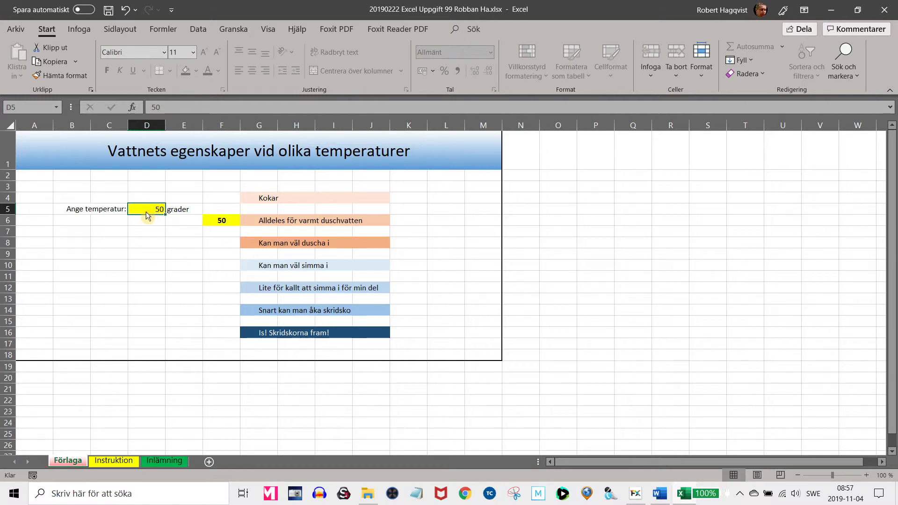
pyautogui.write('100')
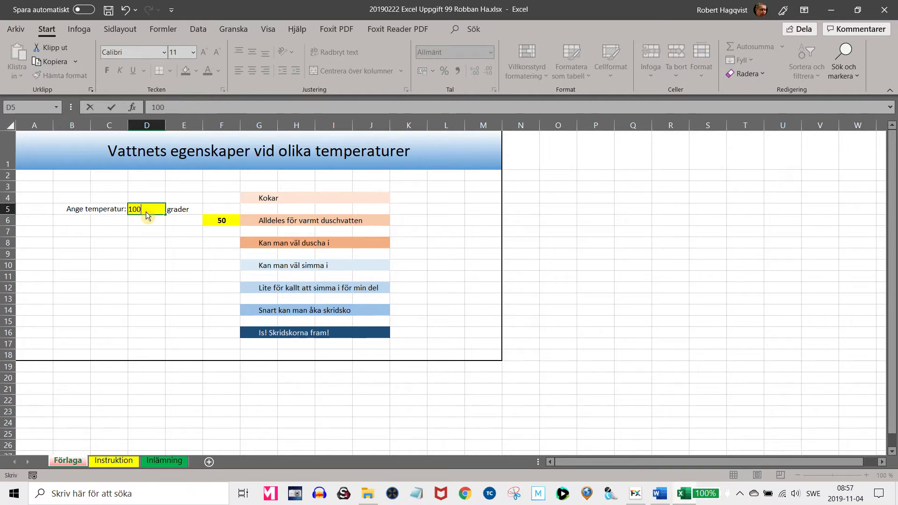
pyautogui.hotkey('ctrl', 'Return')
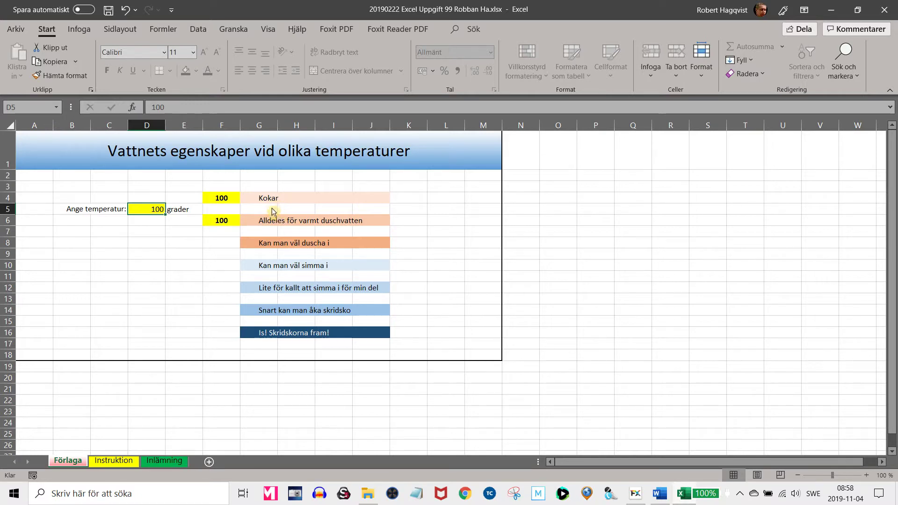
# - Merge cells G4:J4 on the Inlämning sheet, following the layout of the Kokar row on the Förlaga sheet
pyautogui.click(167, 461)
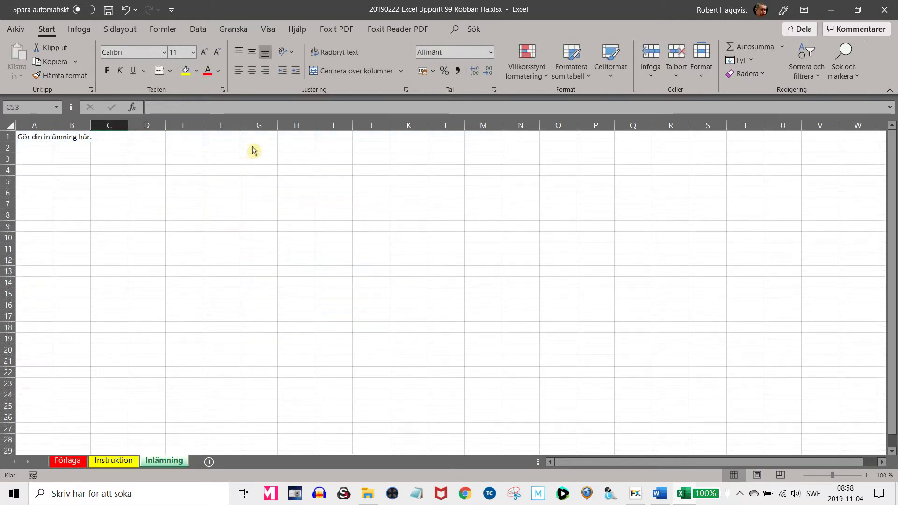
pyautogui.click(258, 177)
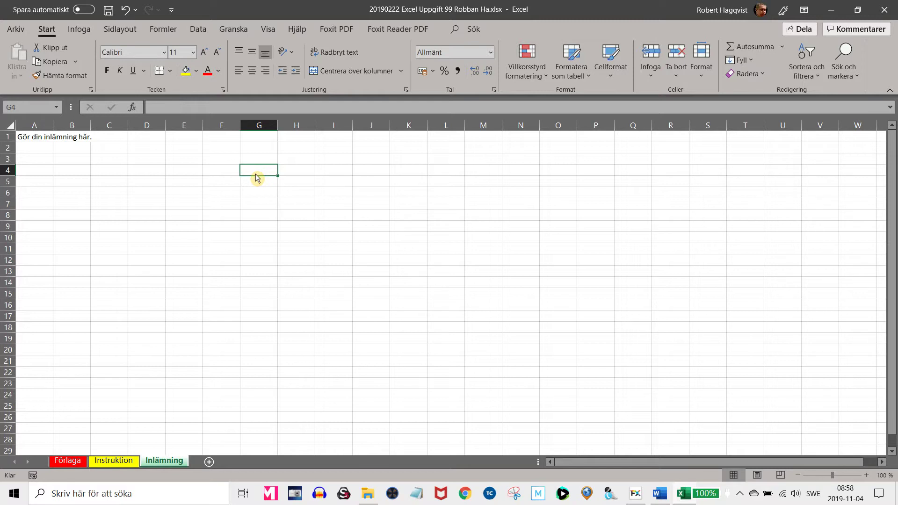
pyautogui.keyDown('shift'); pyautogui.click(368, 176); pyautogui.keyUp('shift')
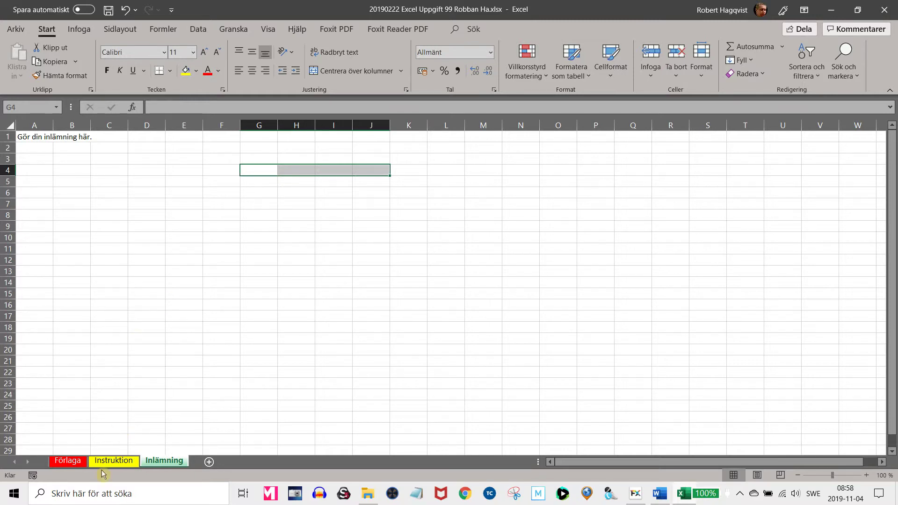
pyautogui.click(80, 464)
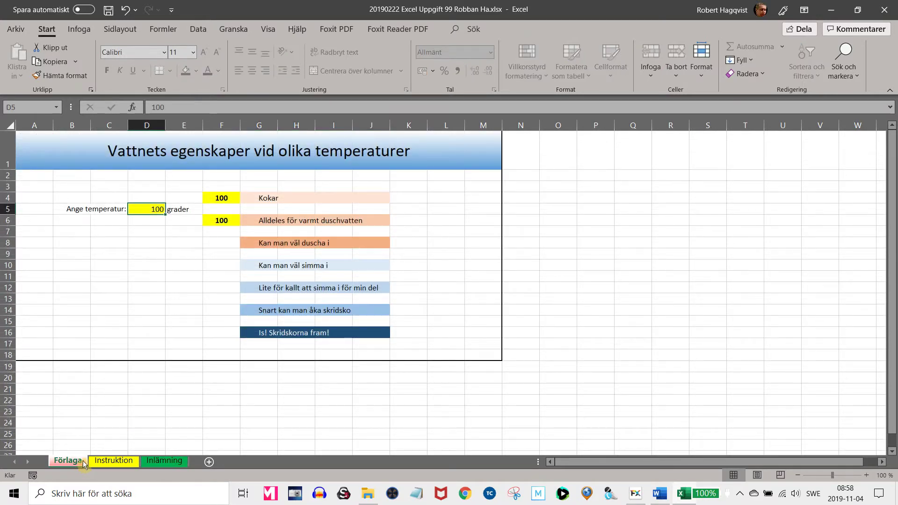
pyautogui.click(172, 465)
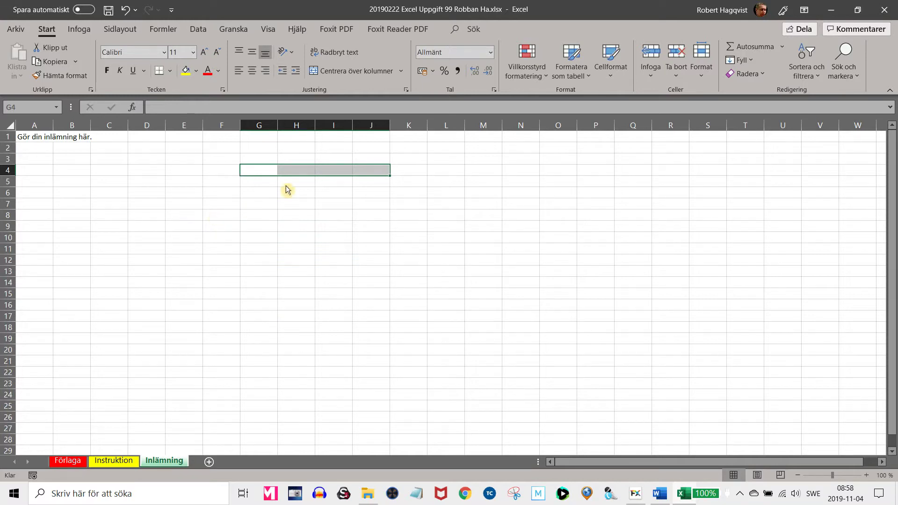
pyautogui.click(406, 90)
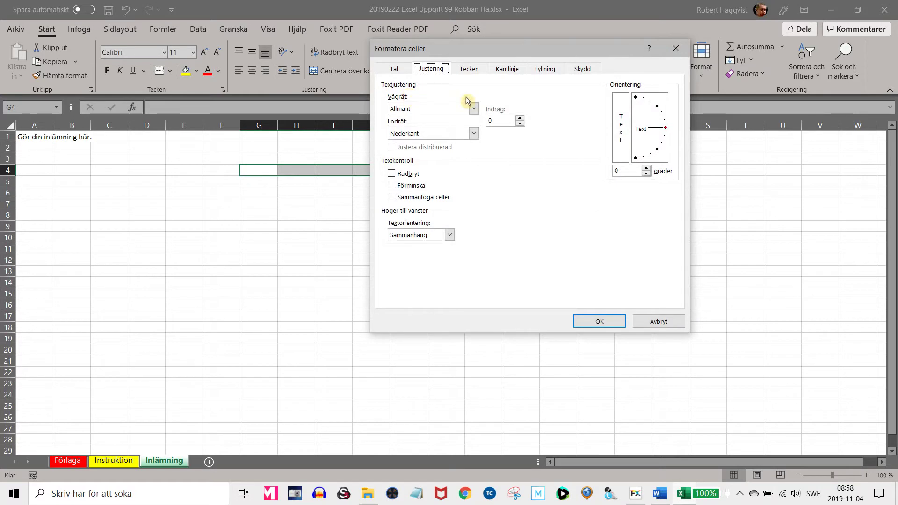
pyautogui.moveTo(527, 50); pyautogui.dragTo(603, 93)
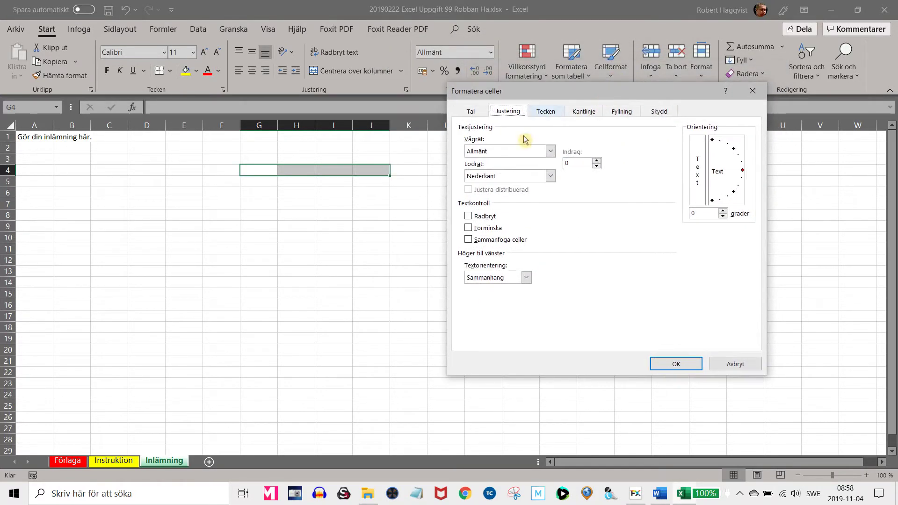
pyautogui.click(468, 240)
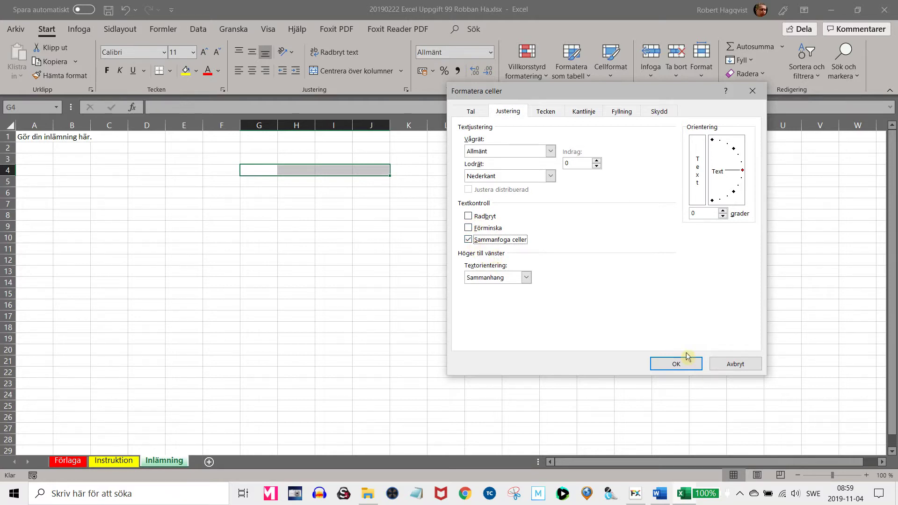
pyautogui.click(690, 367)
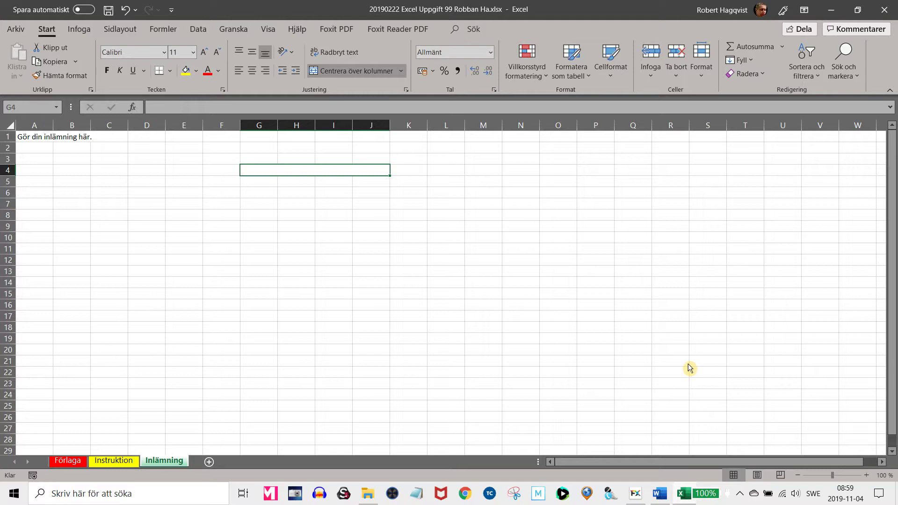
# - Check the Kokar row's colour on Förlaga and fill the merged cell G4:J4 on Inlämning with the second-lightest orange theme tint
pyautogui.click(68, 461)
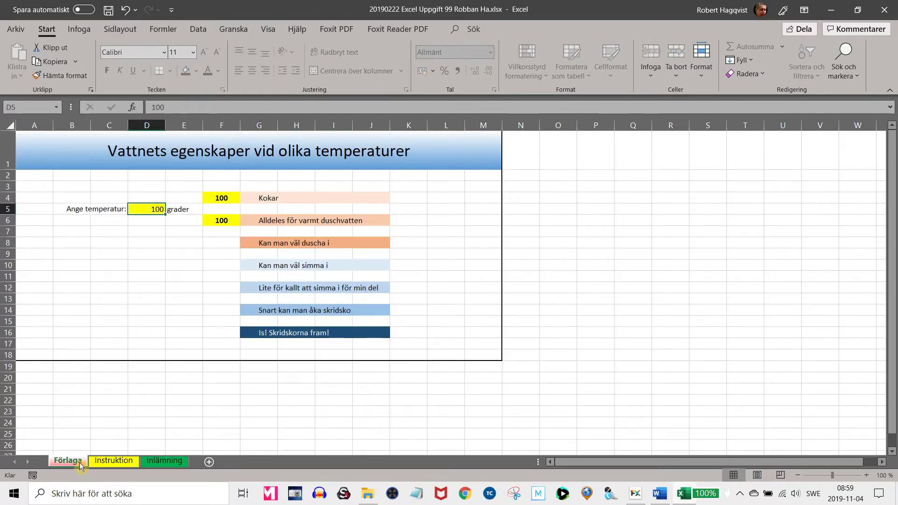
pyautogui.click(161, 461)
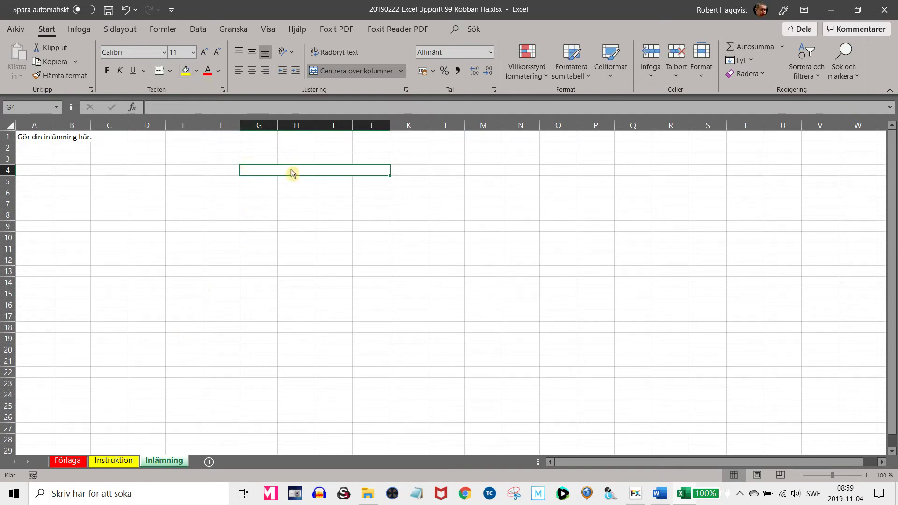
pyautogui.click(196, 71)
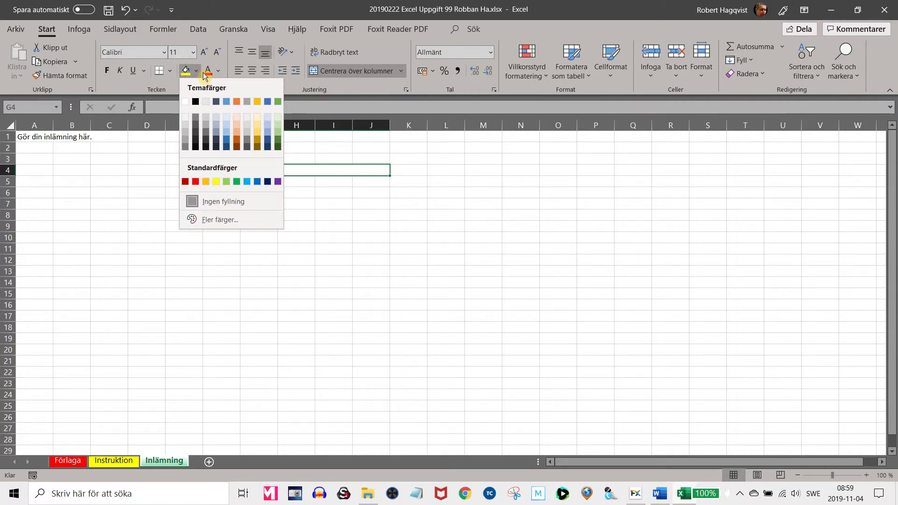
pyautogui.click(242, 127)
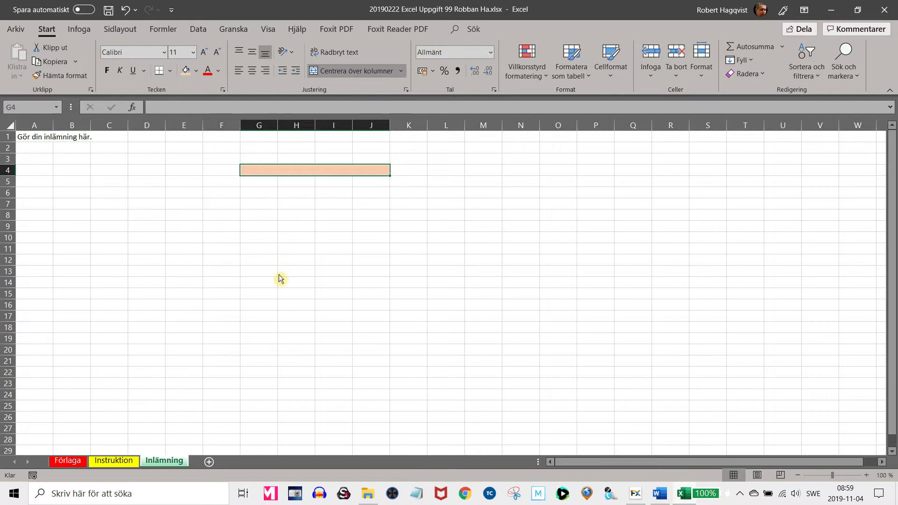
# - Change the fill of merged cell G4:J4 on Inlämning to the lightest orange theme tint and compare it with the Förlaga sheet
pyautogui.click(82, 466)
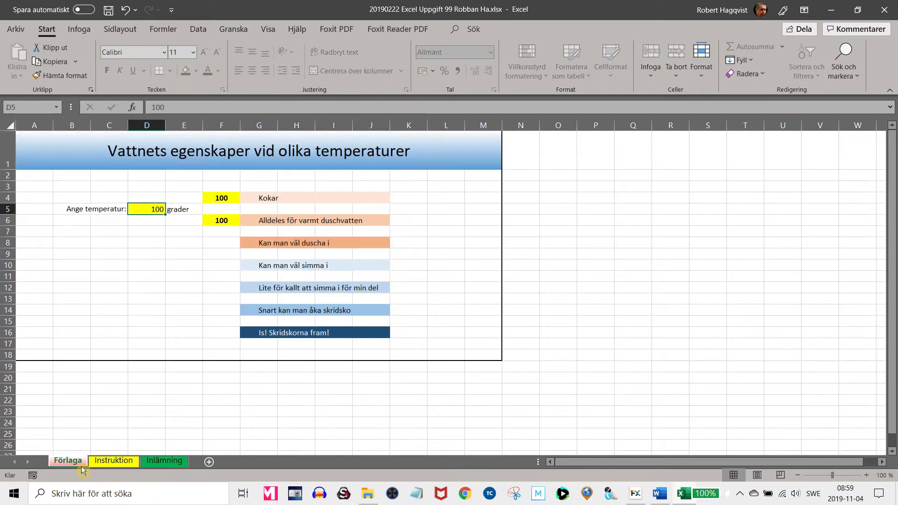
pyautogui.click(165, 462)
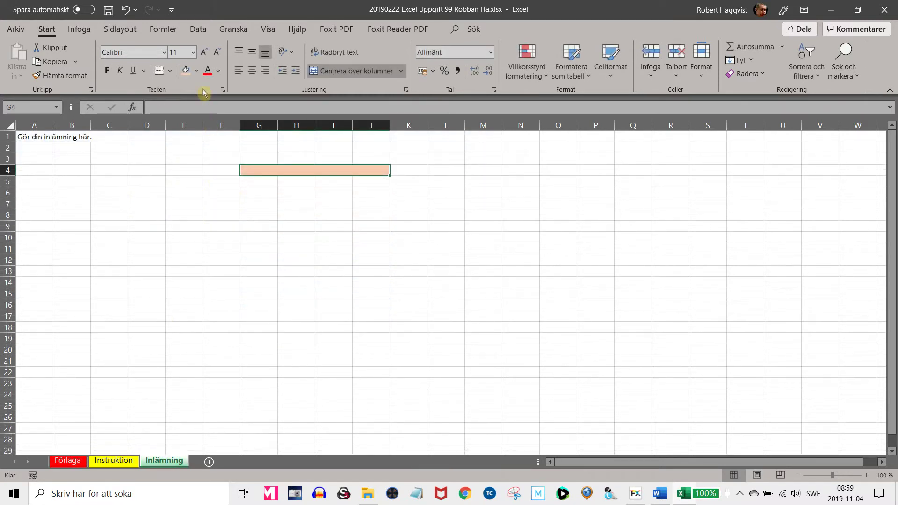
pyautogui.click(196, 71)
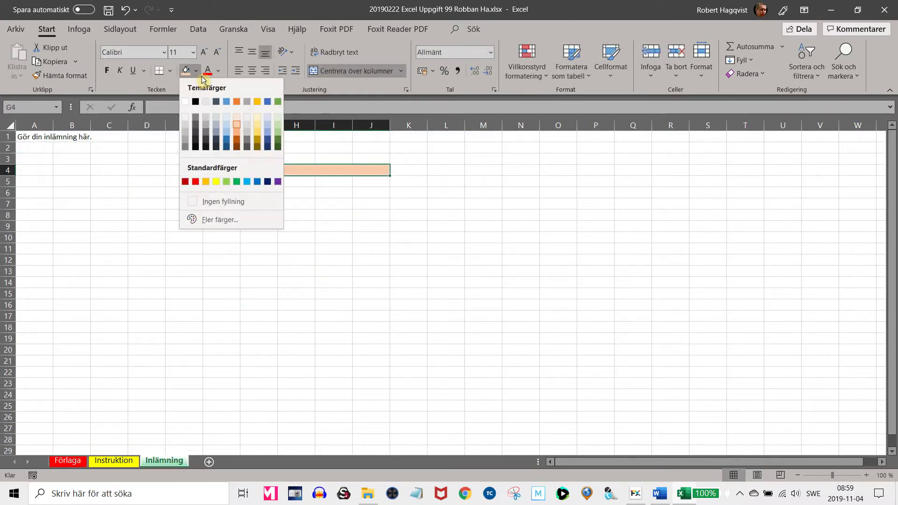
pyautogui.click(243, 122)
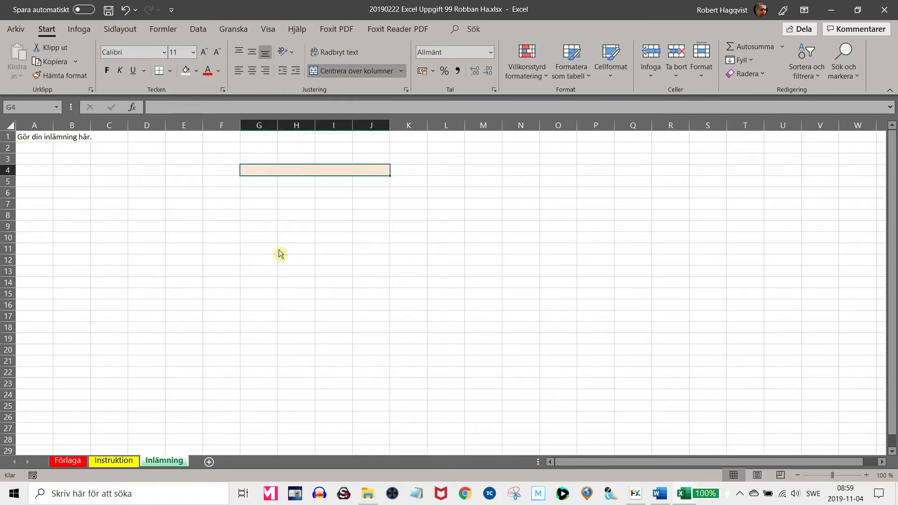
pyautogui.click(84, 469)
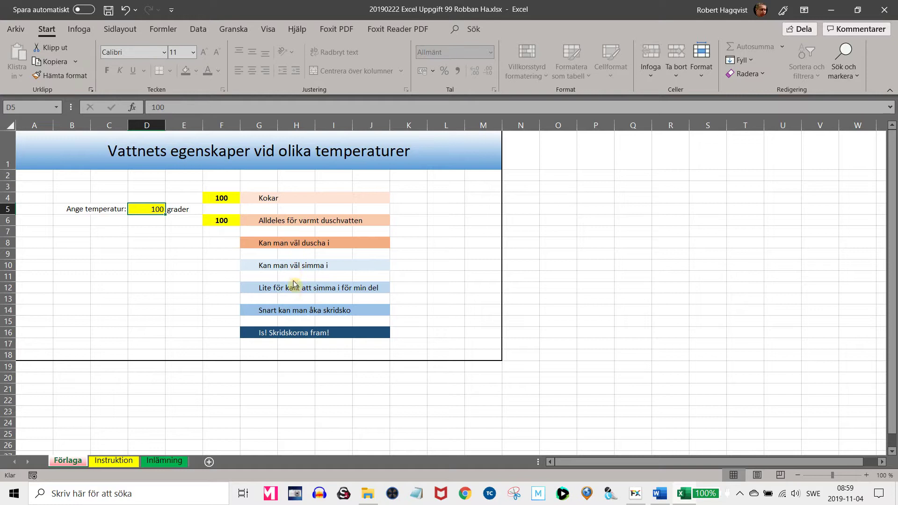
pyautogui.click(167, 466)
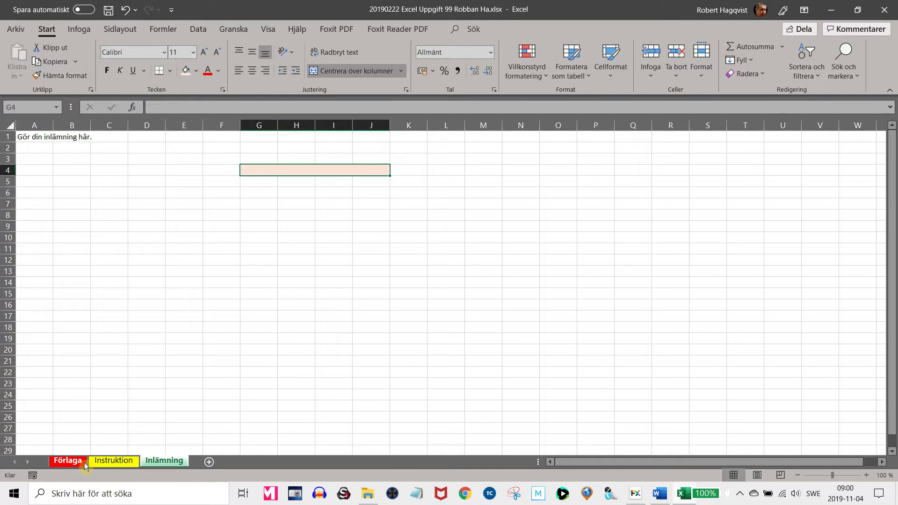
# - Compare the coloured merged cell G4:J4 on Inlämning with the label rows on the Förlaga sheet
pyautogui.click(84, 462)
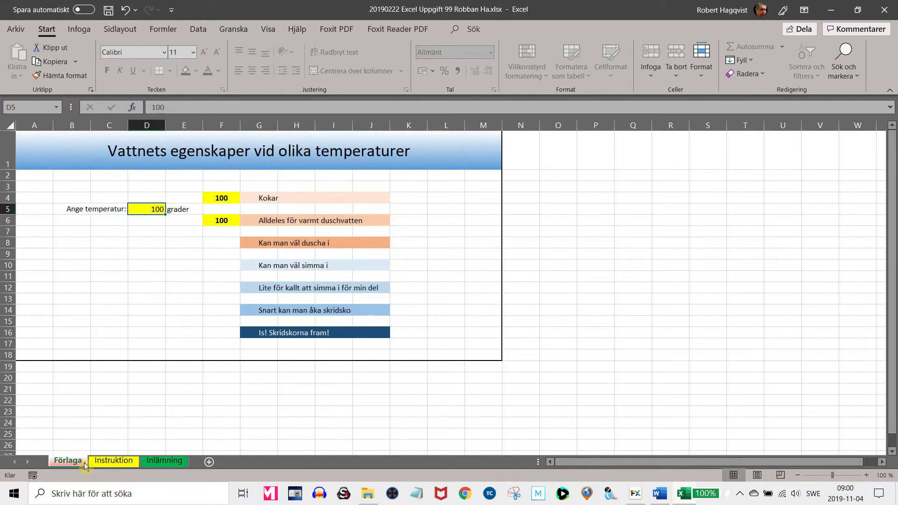
pyautogui.click(166, 463)
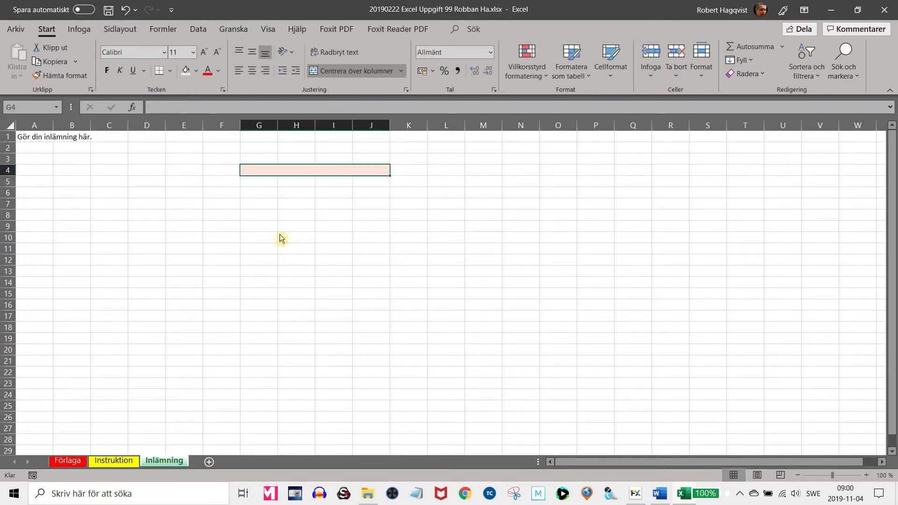
pyautogui.click(349, 237)
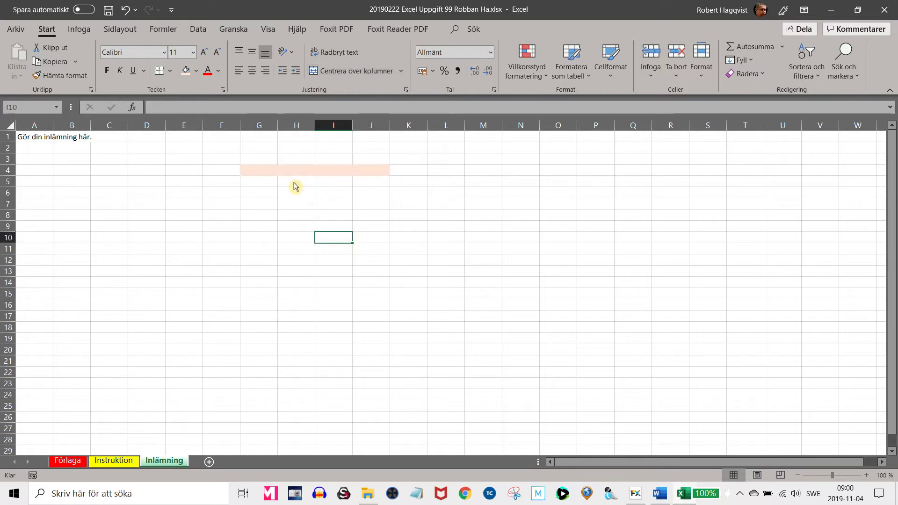
pyautogui.click(276, 172)
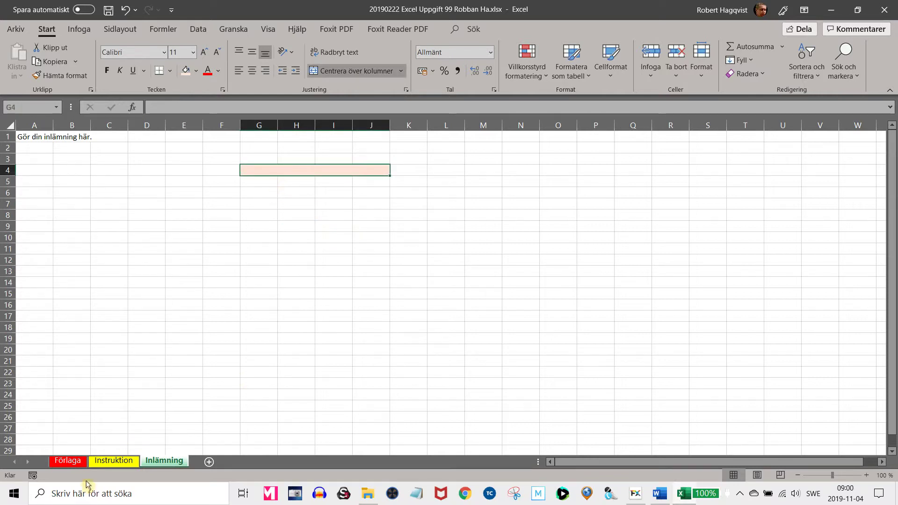
pyautogui.click(70, 462)
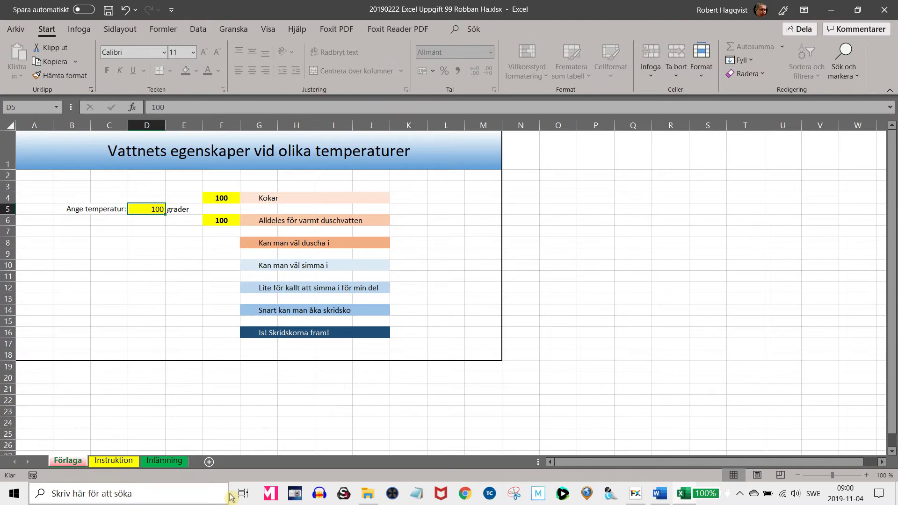
pyautogui.click(164, 462)
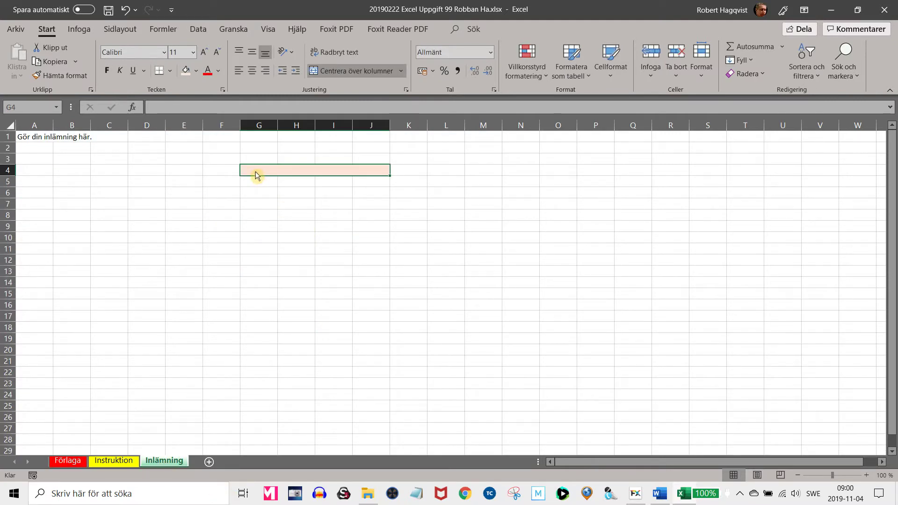
# - Copy the merged, coloured cell G4:J4 on Inlämning to column G in rows 6, 8, 10, 12, 14 and 16
pyautogui.hotkey('ctrl', 'c')
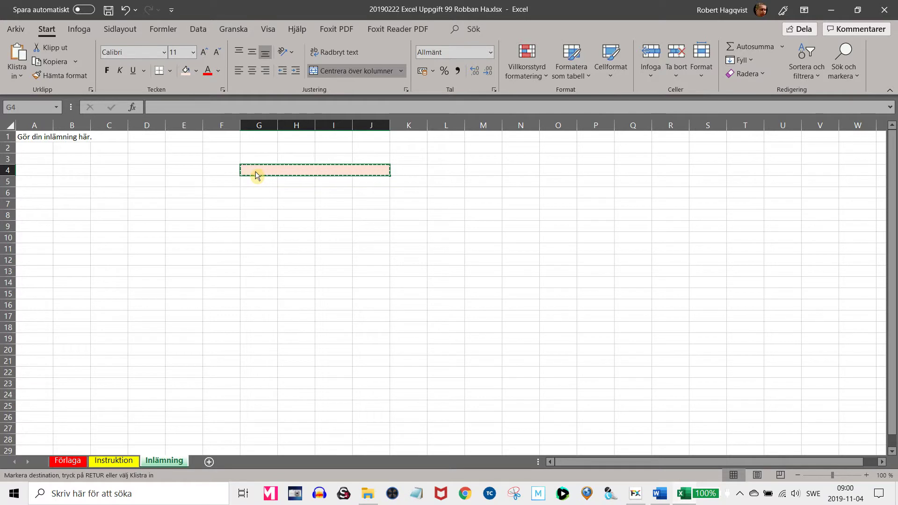
pyautogui.click(260, 195)
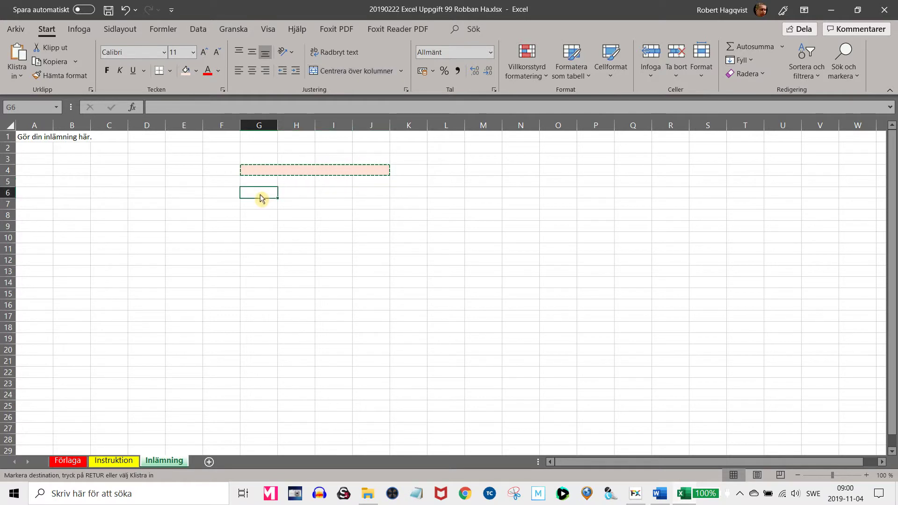
pyautogui.hotkey('ctrl', 'v')
pyautogui.click(262, 219)
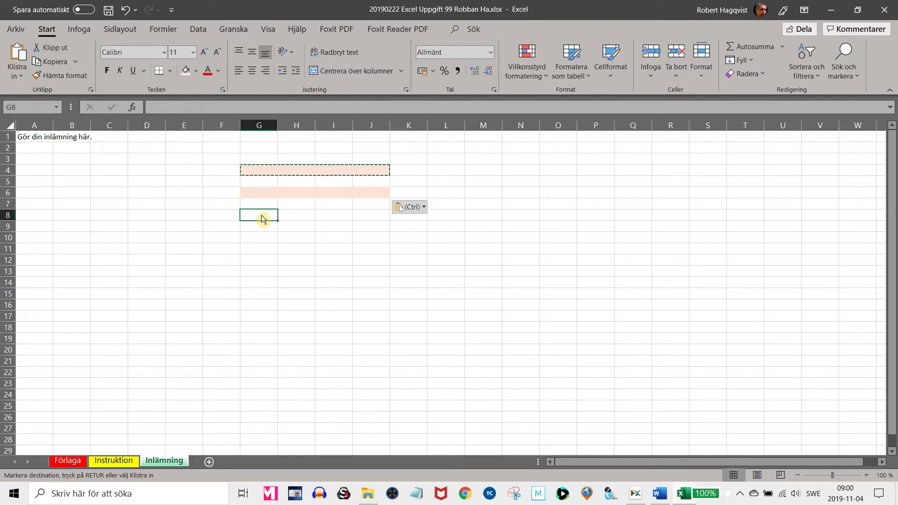
pyautogui.hotkey('ctrl', 'v')
pyautogui.press('ctrl')
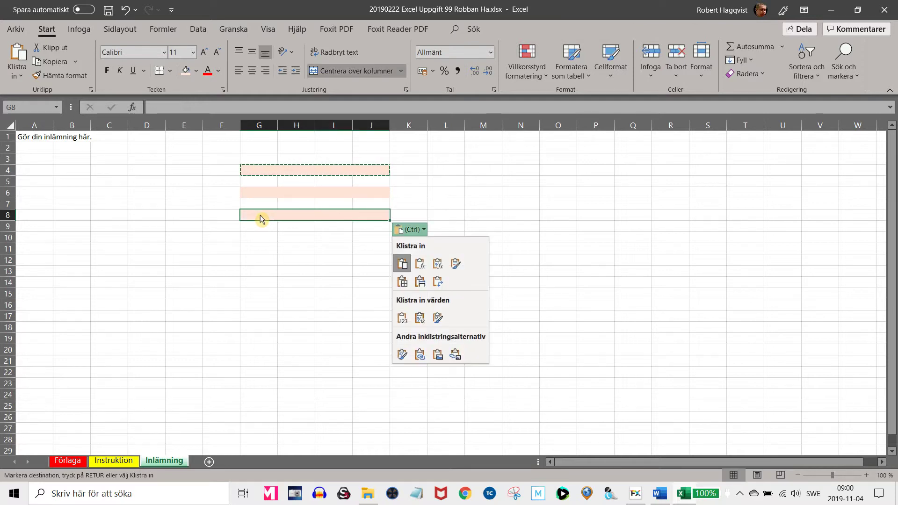
pyautogui.press('ctrl')
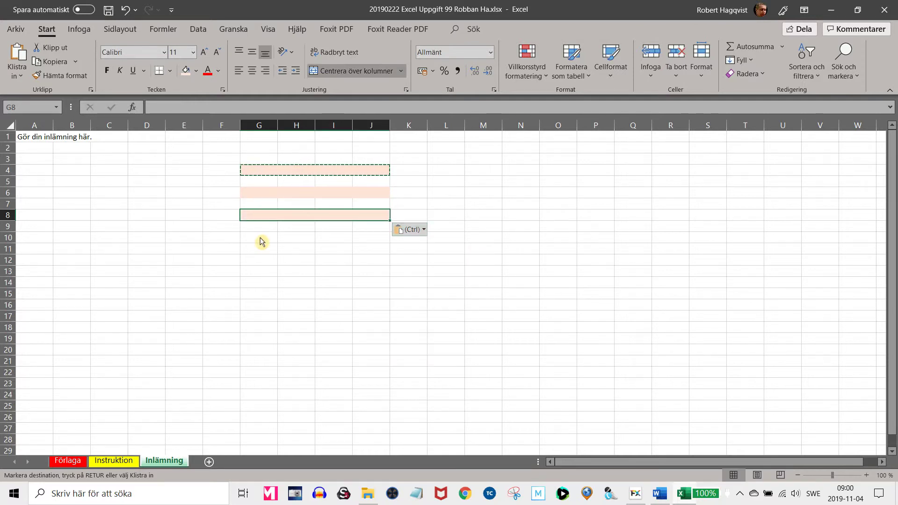
pyautogui.click(261, 241)
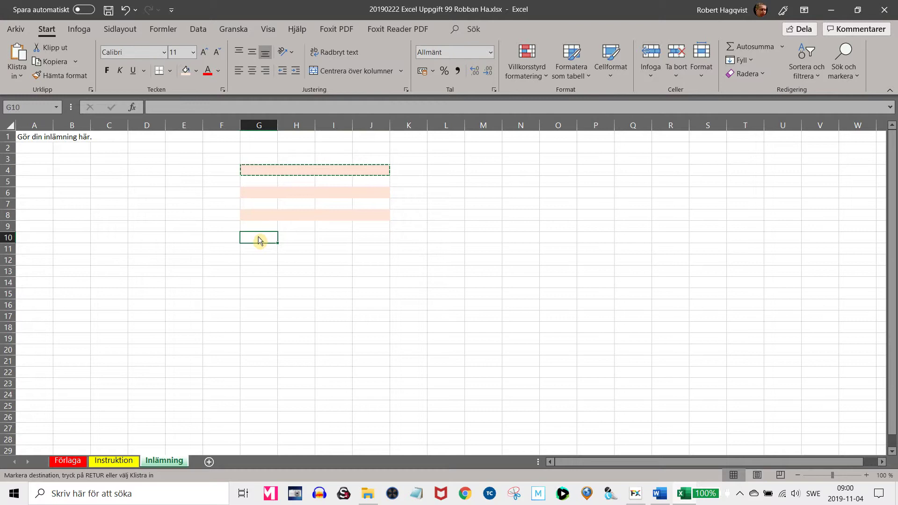
pyautogui.hotkey('ctrl', 'v')
pyautogui.click(257, 264)
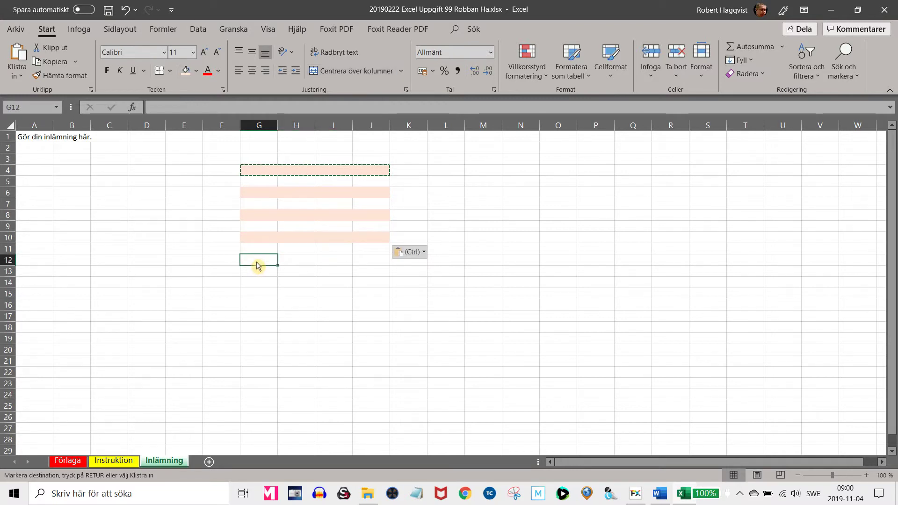
pyautogui.hotkey('ctrl', 'v')
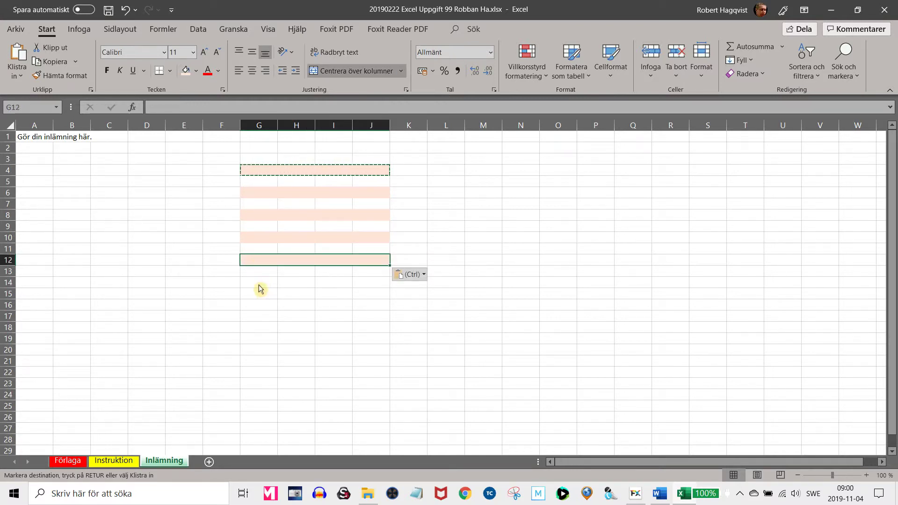
pyautogui.click(257, 282)
pyautogui.hotkey('ctrl', 'v')
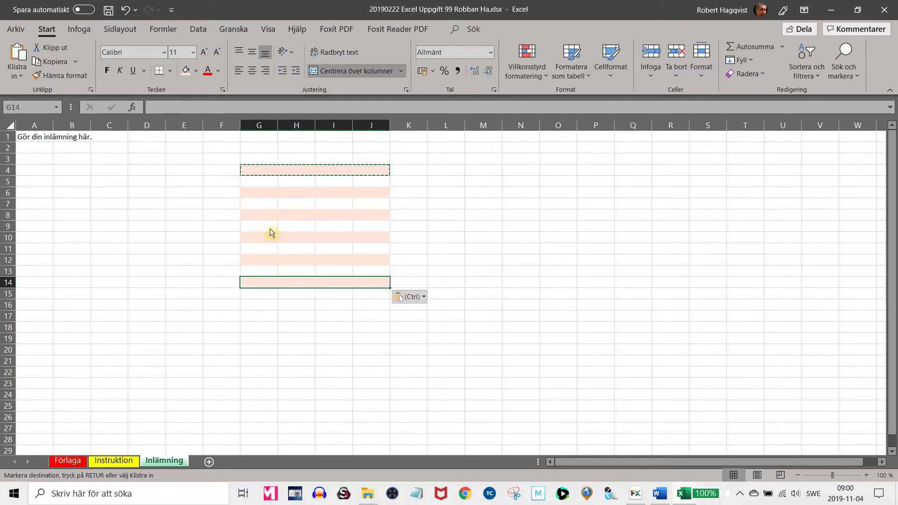
pyautogui.click(262, 307)
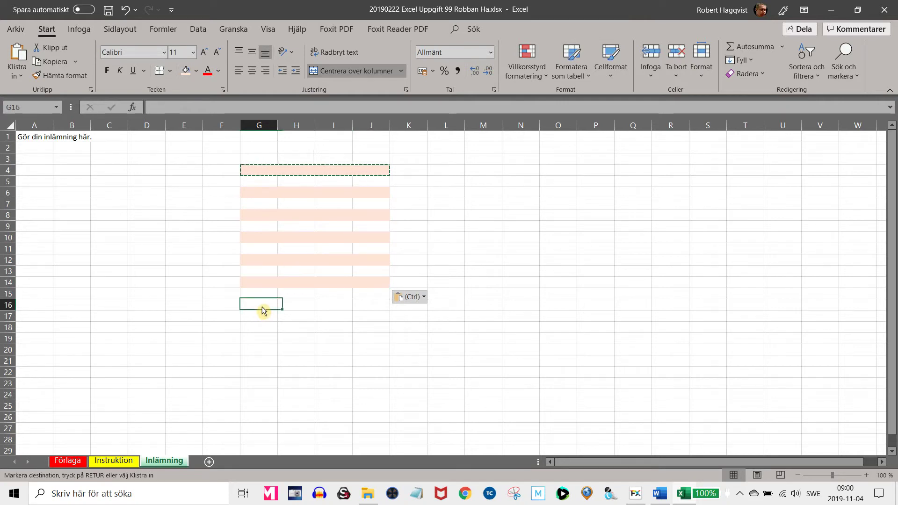
pyautogui.hotkey('ctrl', 'v')
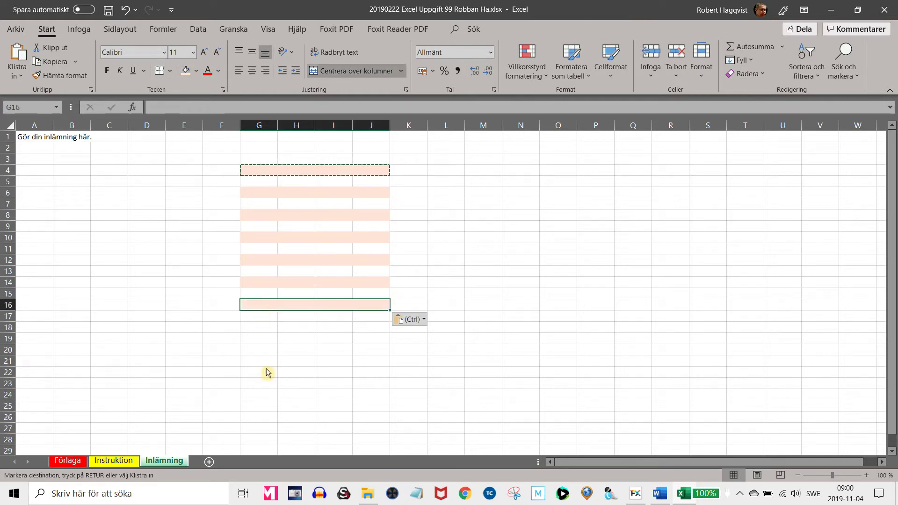
pyautogui.click(274, 338)
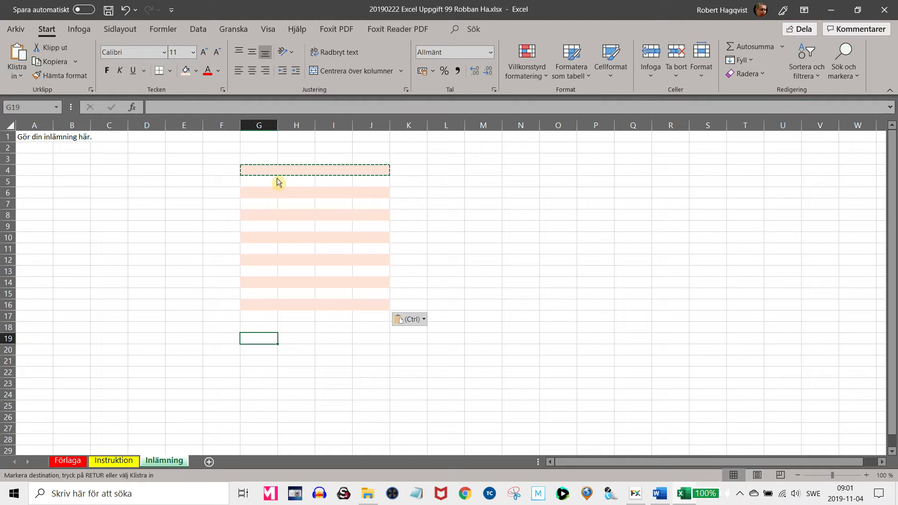
pyautogui.press('Escape')
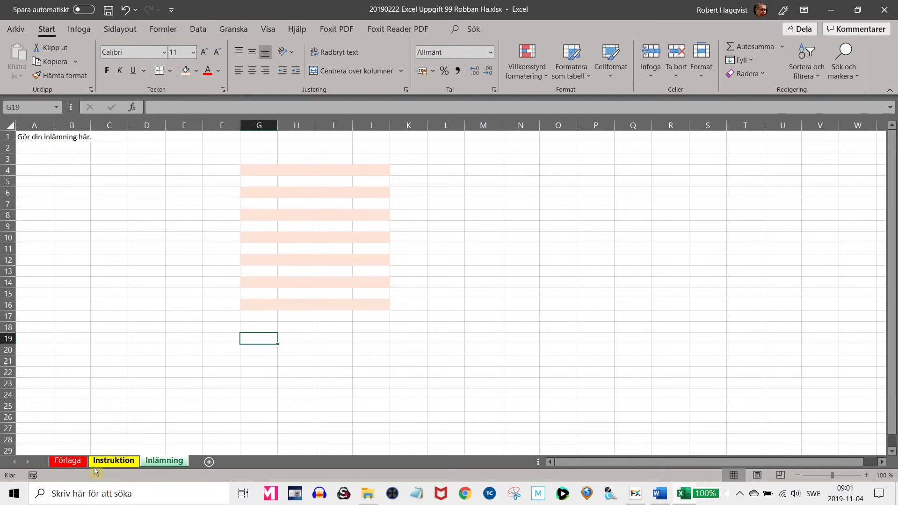
# - Check the row colours on Förlaga and fill merged cell G6:J6 on Inlämning with the second-lightest orange theme tint
pyautogui.click(75, 463)
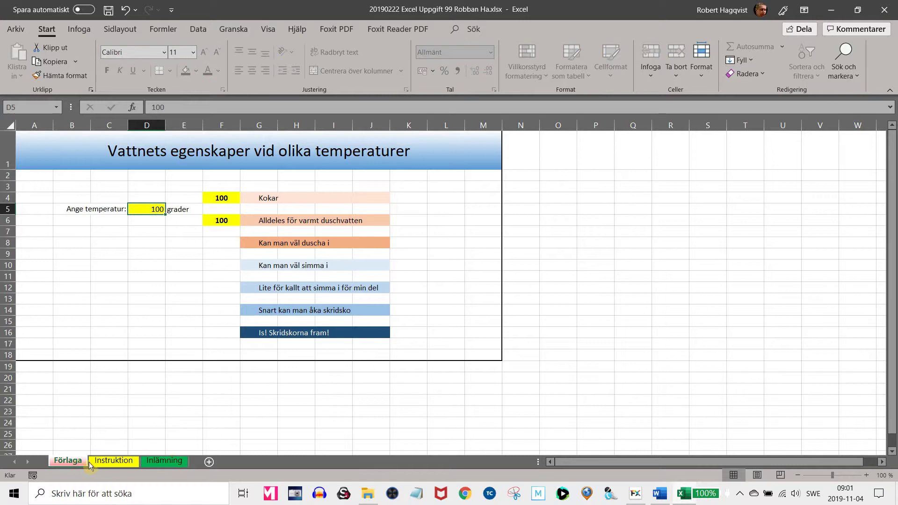
pyautogui.click(162, 463)
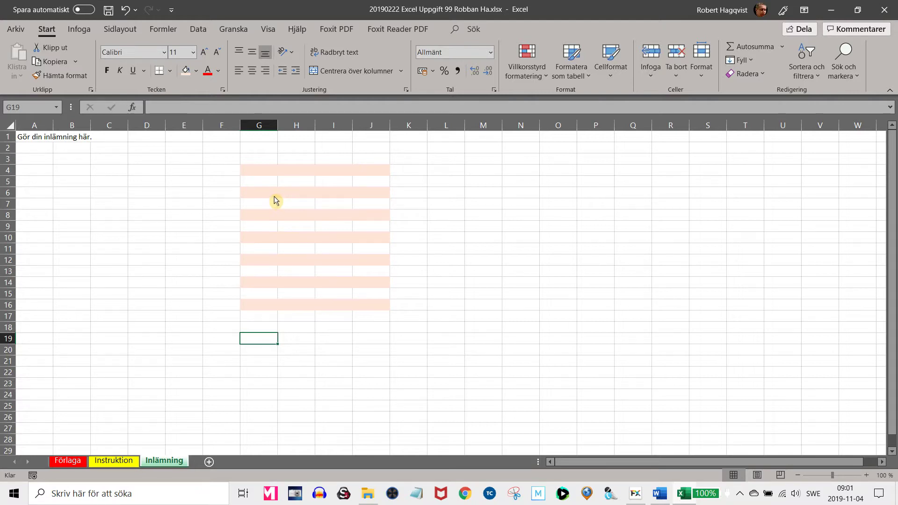
pyautogui.click(274, 196)
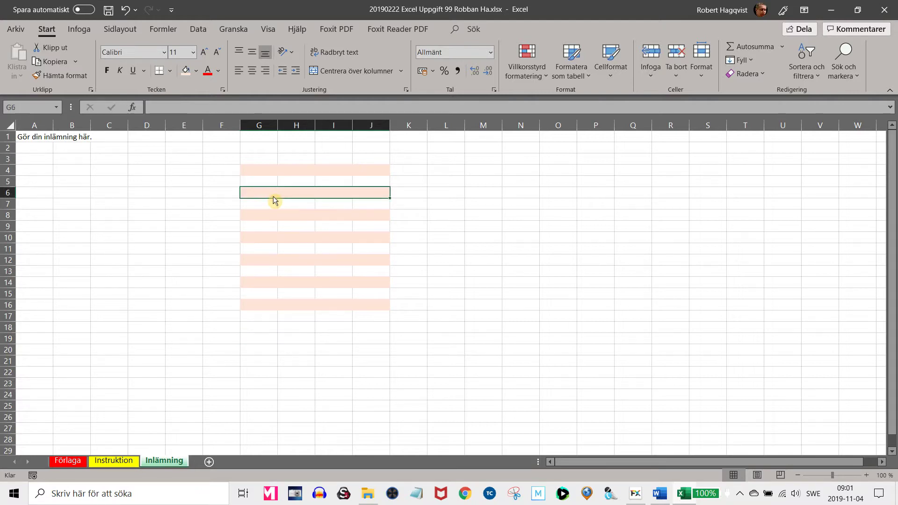
pyautogui.click(195, 70)
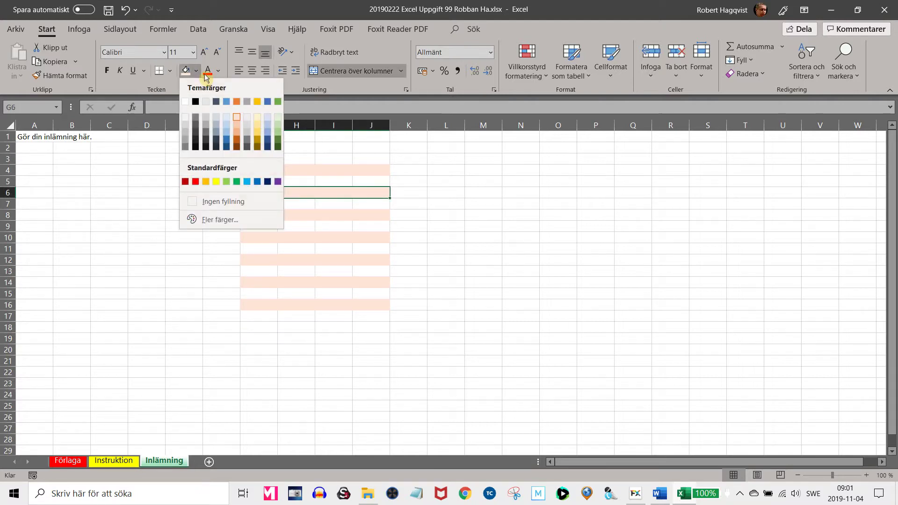
pyautogui.click(242, 127)
# - Fill merged cell G8:J8 on Inlämning with the third-lightest orange theme tint
pyautogui.click(266, 217)
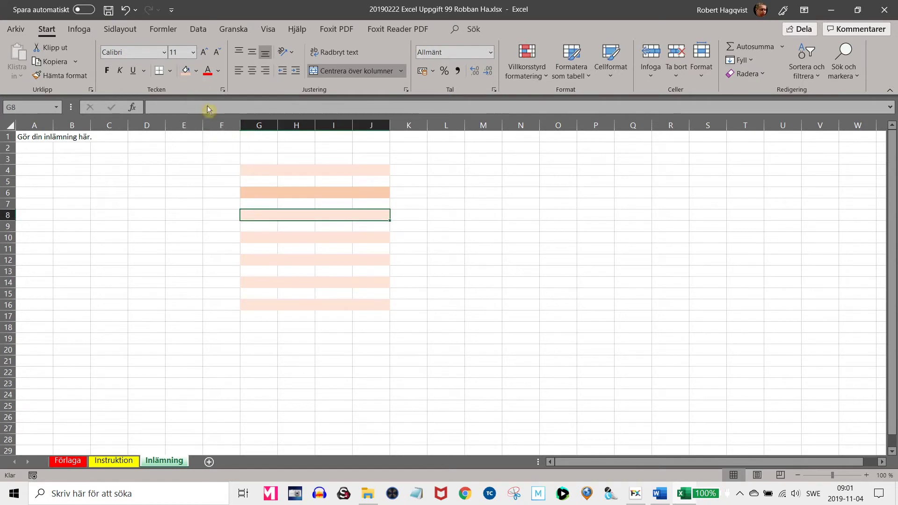
pyautogui.click(196, 71)
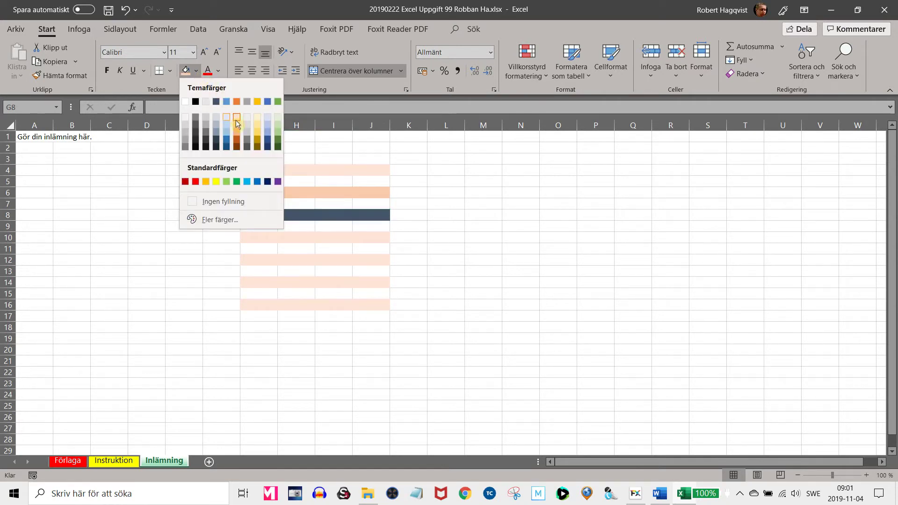
pyautogui.click(241, 134)
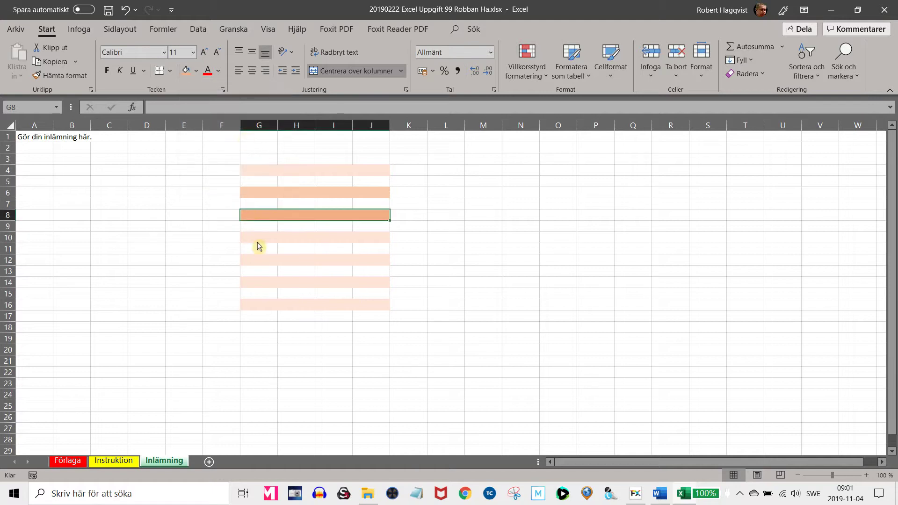
pyautogui.click(189, 319)
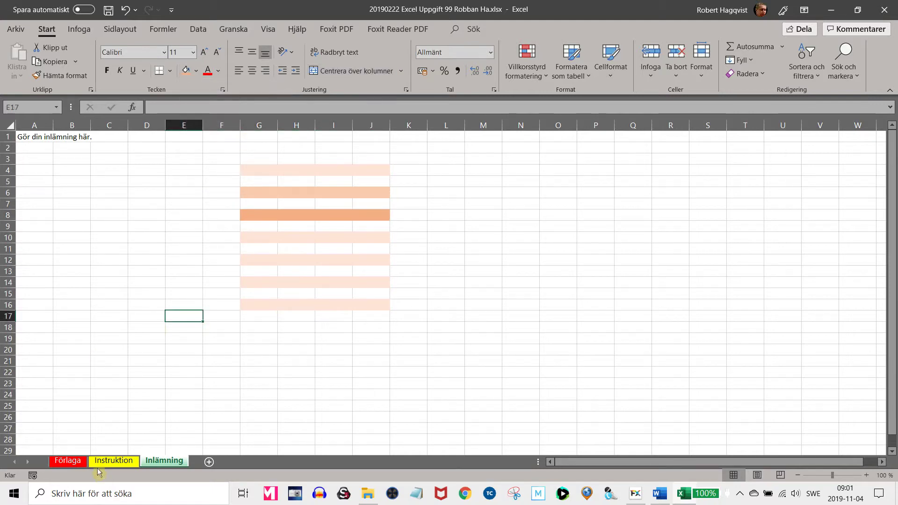
# - Check the row colours on Förlaga, fill merged cell G10:J10 on Inlämning with the lightest blue theme tint and compare it with Förlaga
pyautogui.click(70, 461)
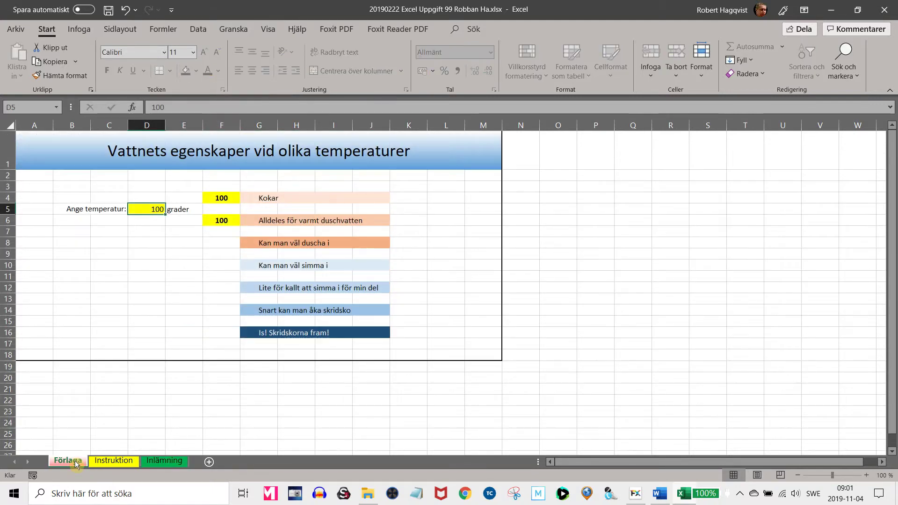
pyautogui.click(158, 462)
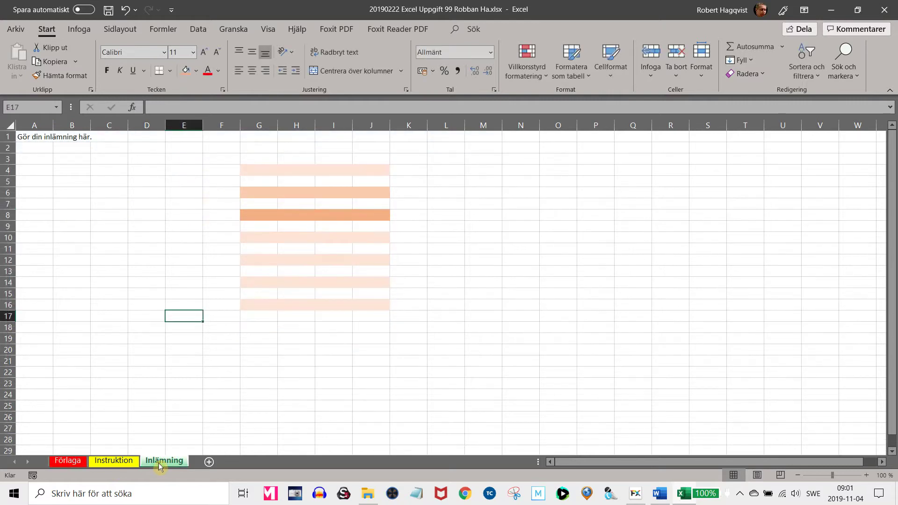
pyautogui.click(76, 461)
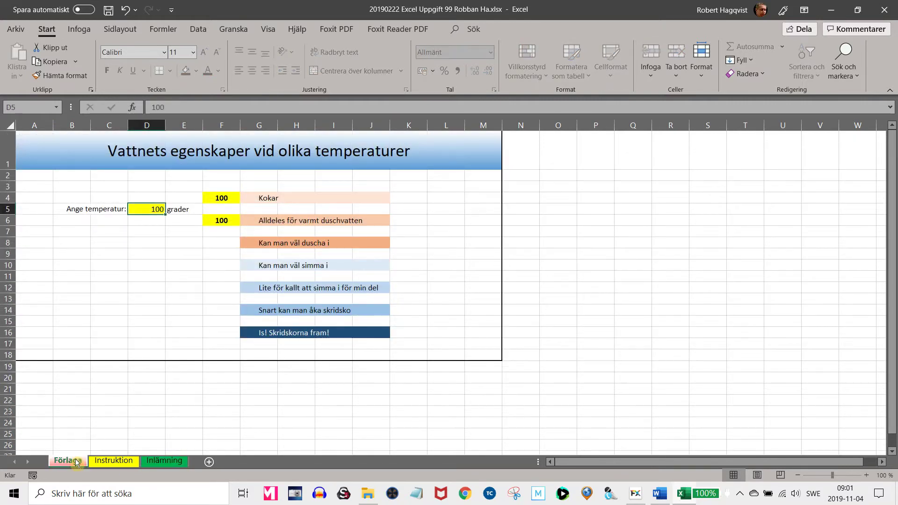
pyautogui.click(169, 463)
pyautogui.click(279, 238)
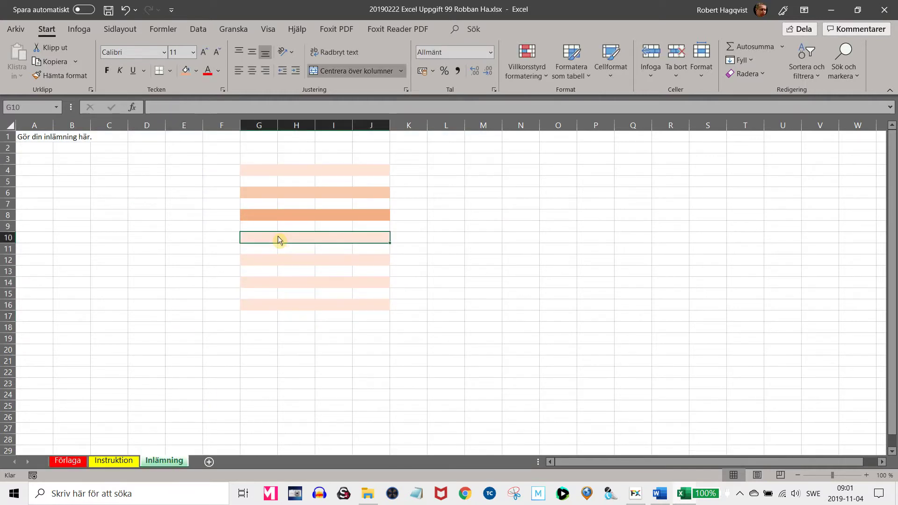
pyautogui.click(199, 71)
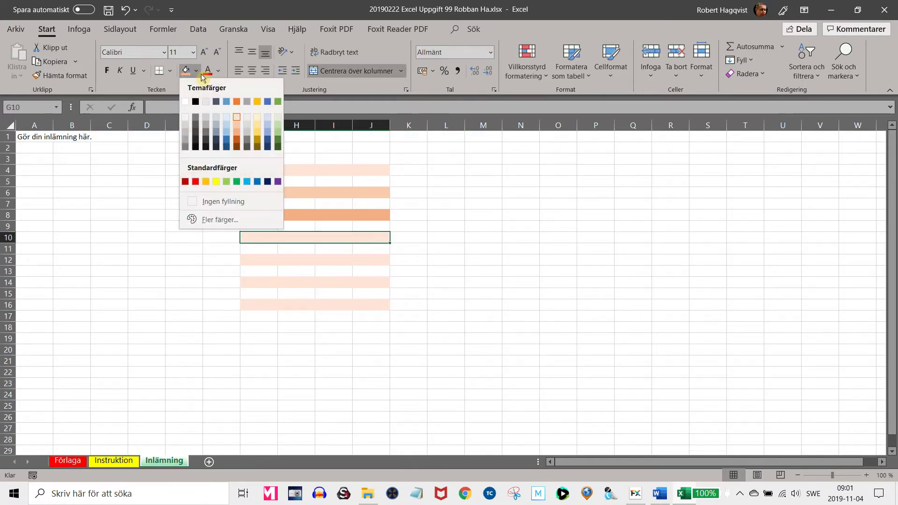
pyautogui.click(233, 120)
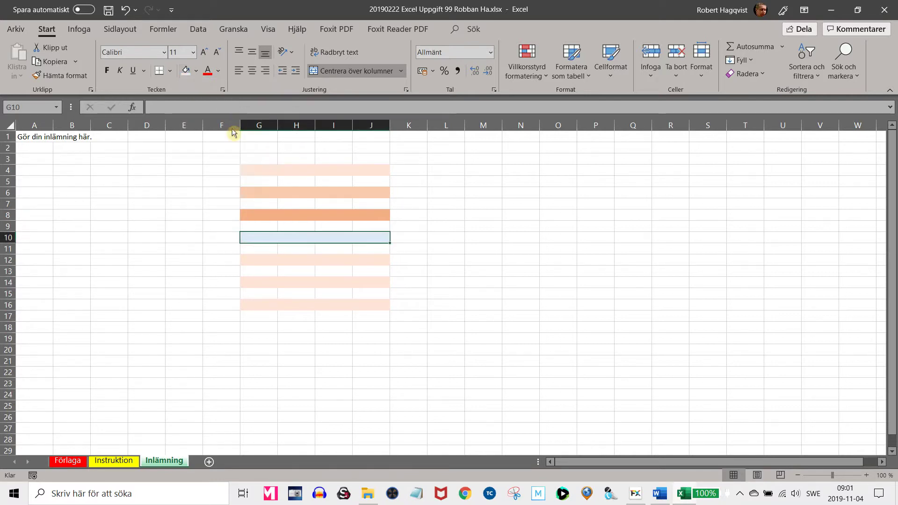
pyautogui.click(287, 396)
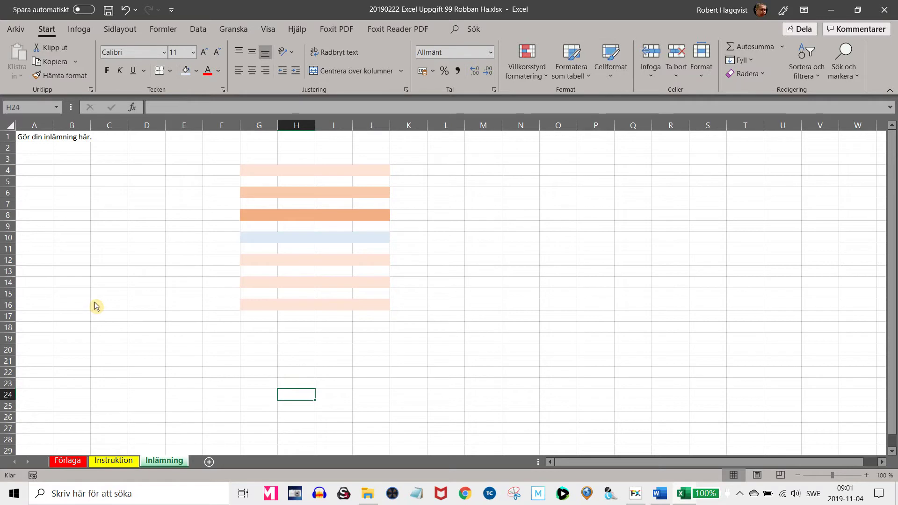
pyautogui.click(66, 461)
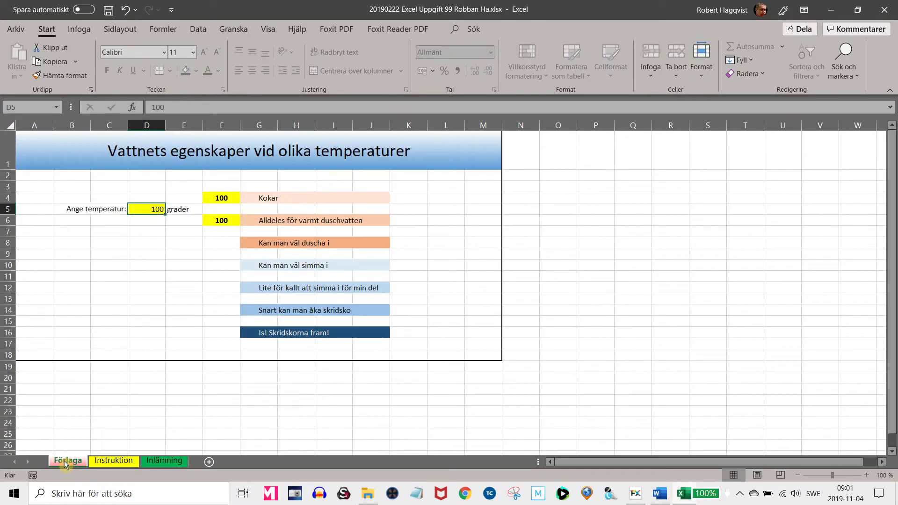
# - Fill merged cell G10:J10 on Inlämning with the second-lightest blue theme tint
pyautogui.click(159, 461)
pyautogui.click(295, 244)
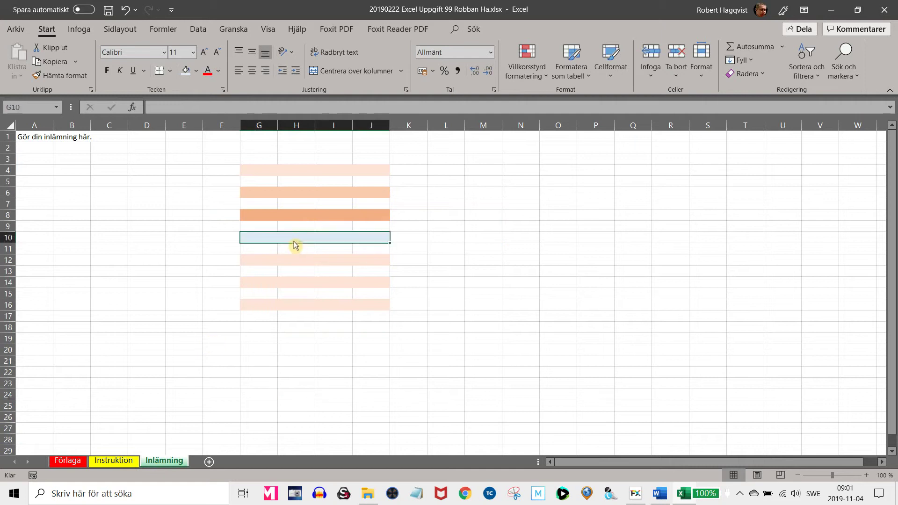
pyautogui.click(198, 73)
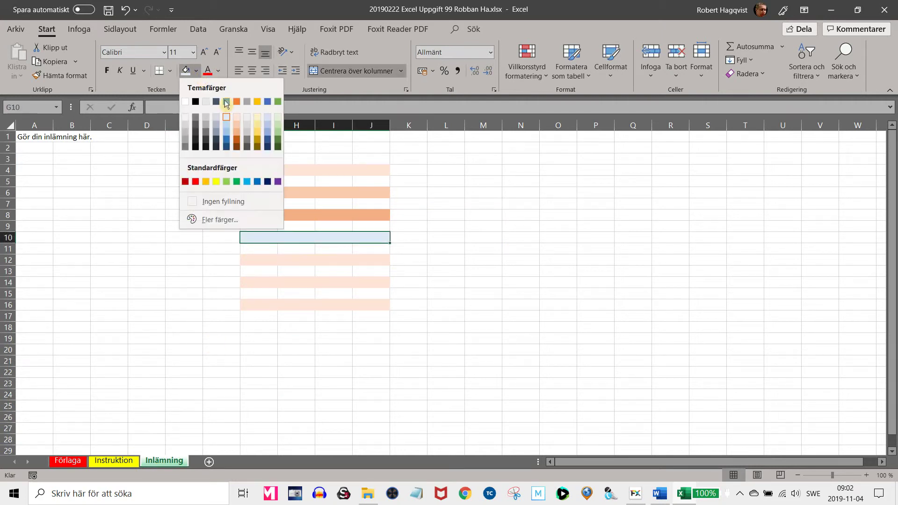
pyautogui.click(229, 124)
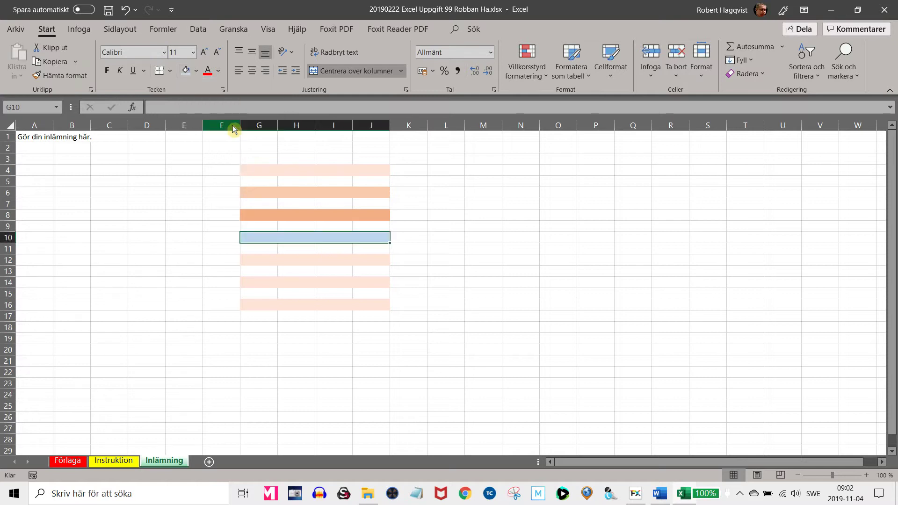
# - Fill merged cell G12:J12 on Inlämning with the third-lightest blue theme tint
pyautogui.click(281, 263)
pyautogui.click(198, 71)
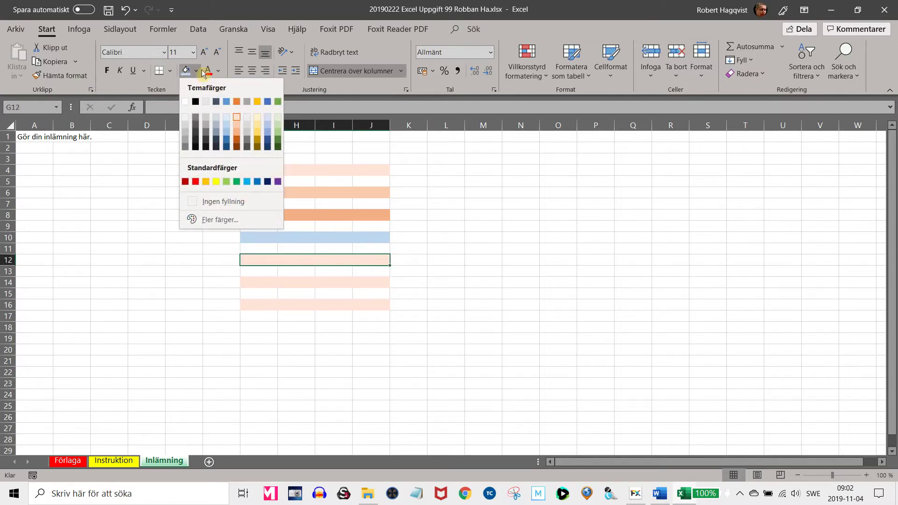
pyautogui.click(228, 133)
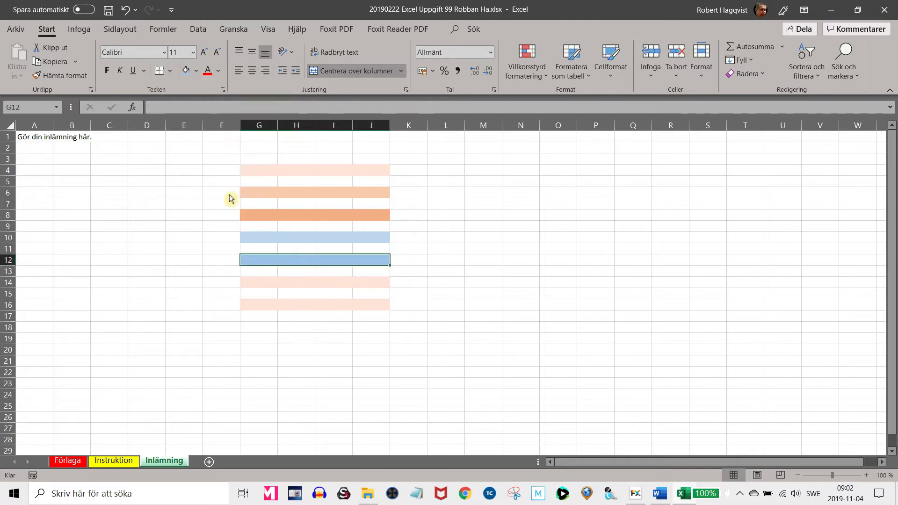
# - Fill merged cell G14:J14 on Inlämning with the second-darkest blue theme shade and compare it with Förlaga
pyautogui.click(275, 285)
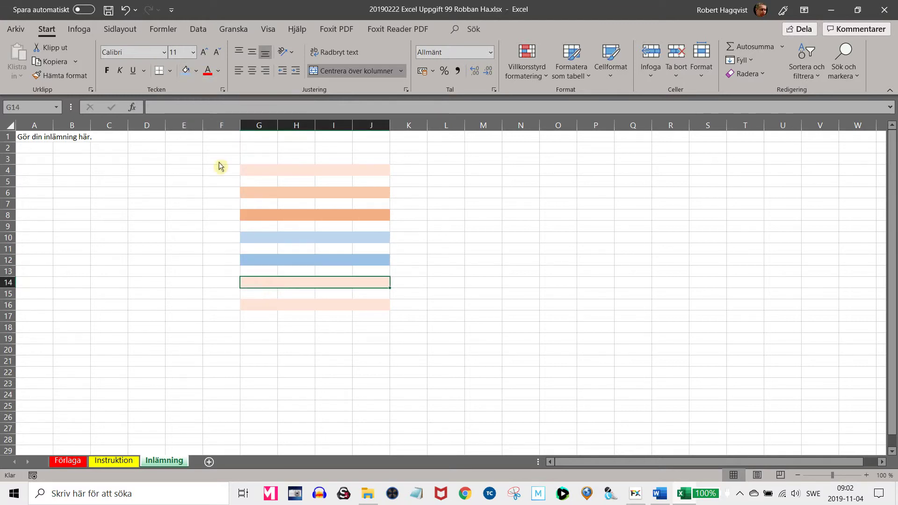
pyautogui.click(200, 71)
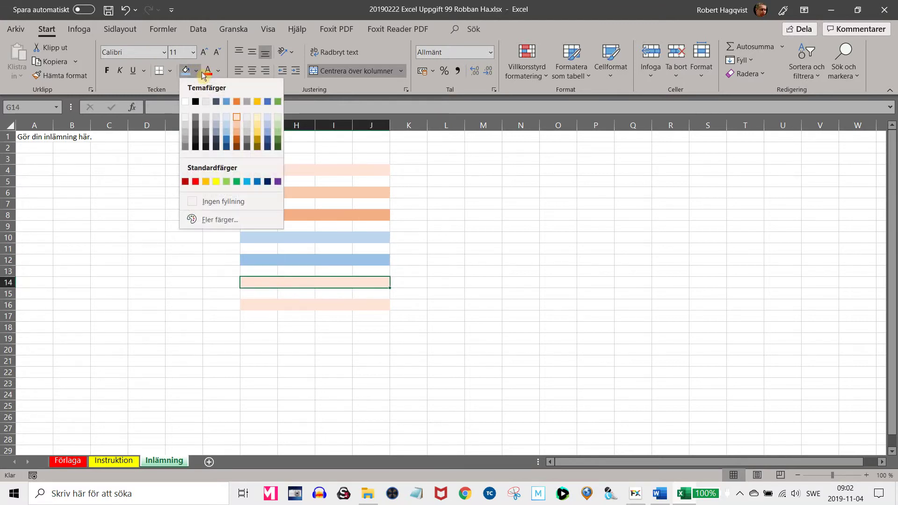
pyautogui.click(226, 139)
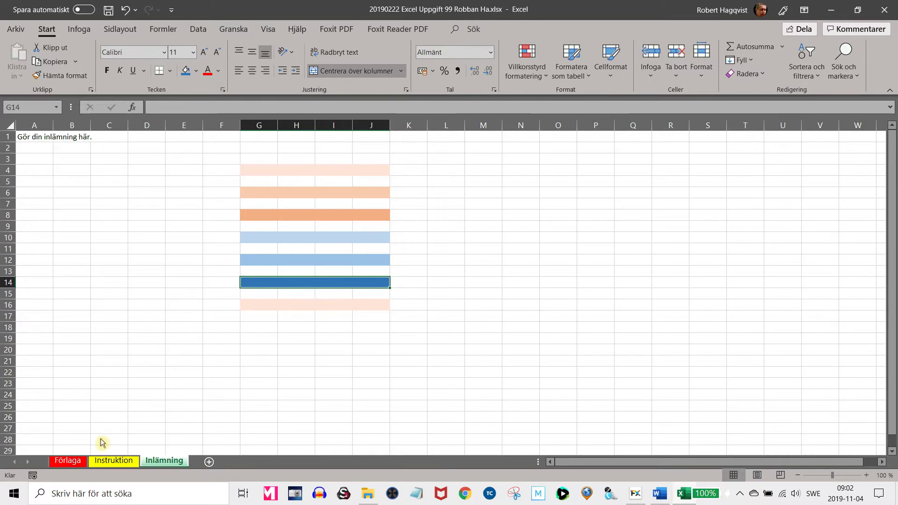
pyautogui.click(113, 461)
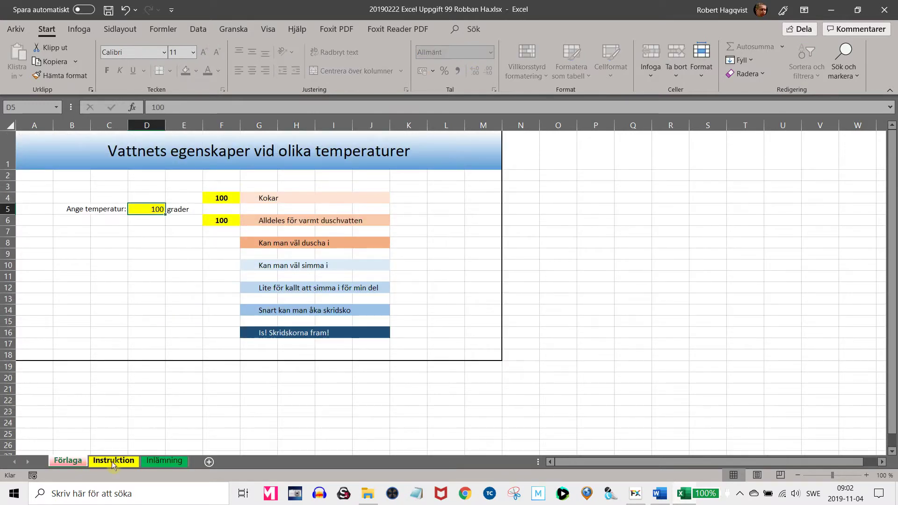
pyautogui.click(166, 462)
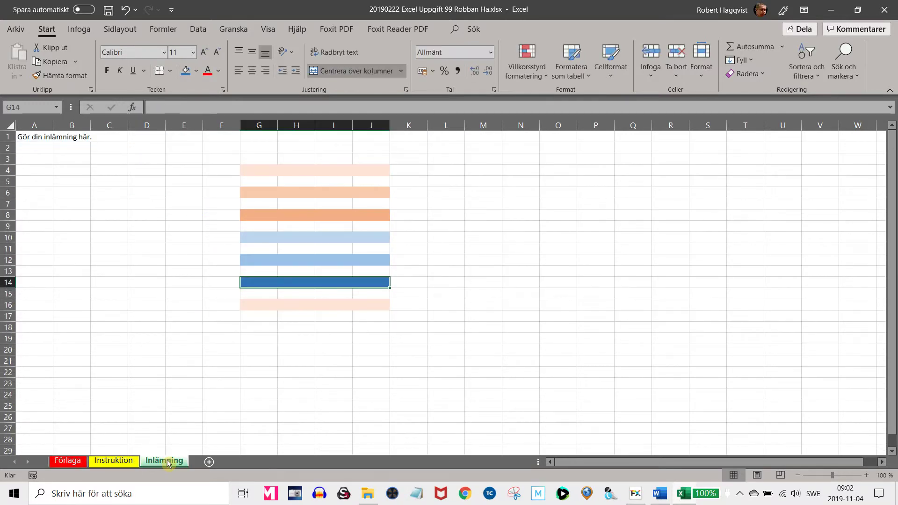
pyautogui.click(173, 386)
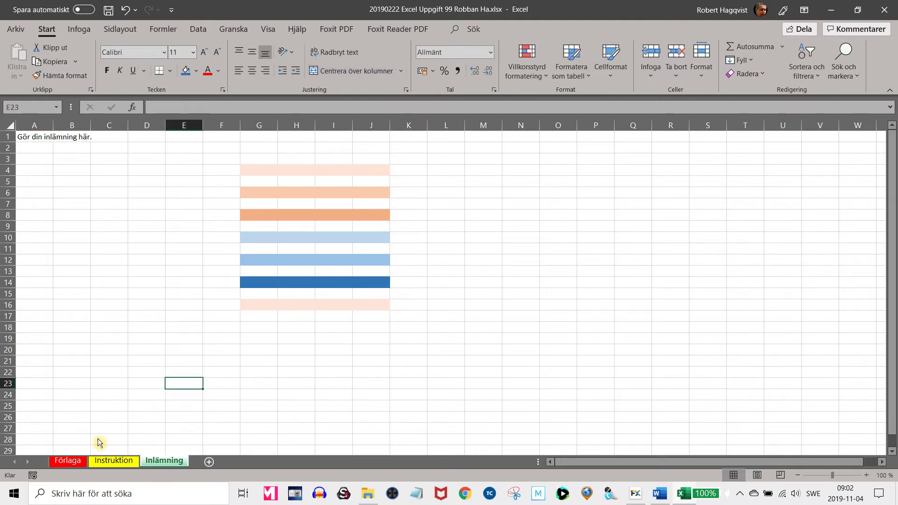
pyautogui.click(279, 285)
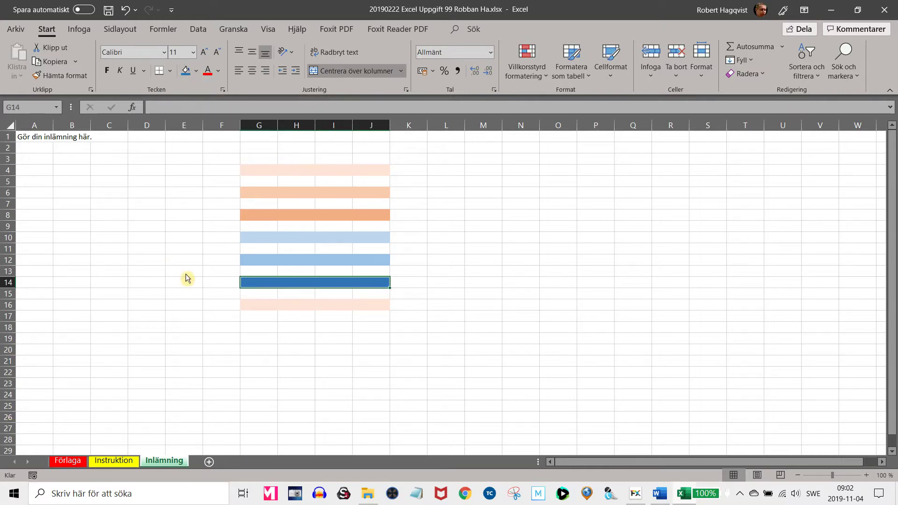
pyautogui.click(218, 284)
# - Fill merged cell G16:J16 on Inlämning with the darkest blue theme shade and compare the rows with Förlaga
pyautogui.click(270, 308)
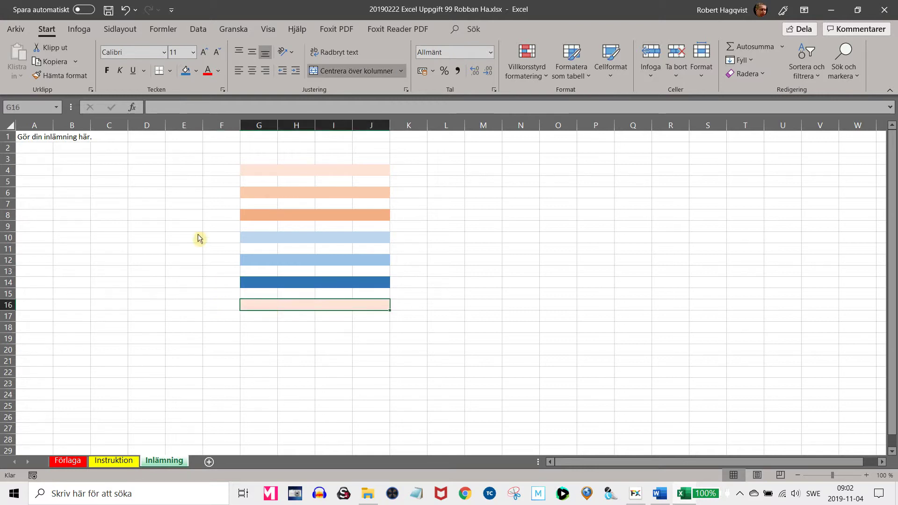
pyautogui.click(198, 72)
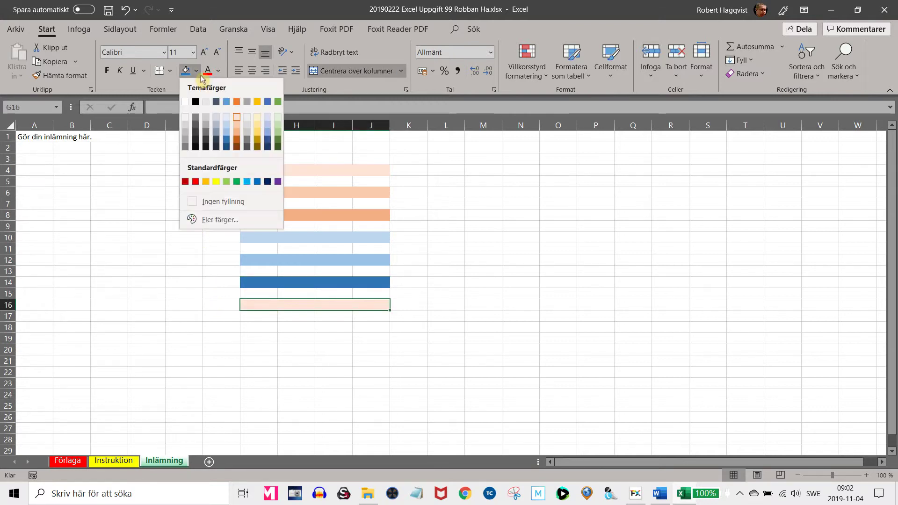
pyautogui.click(232, 147)
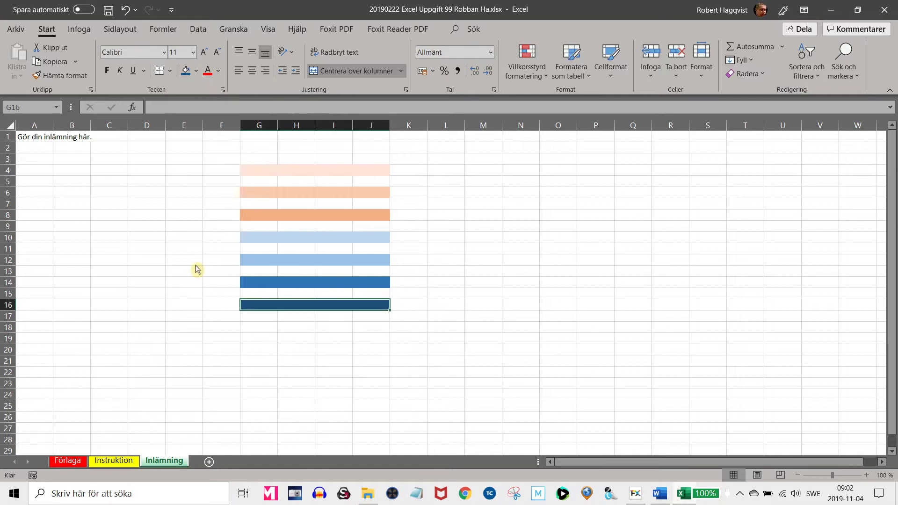
pyautogui.click(161, 332)
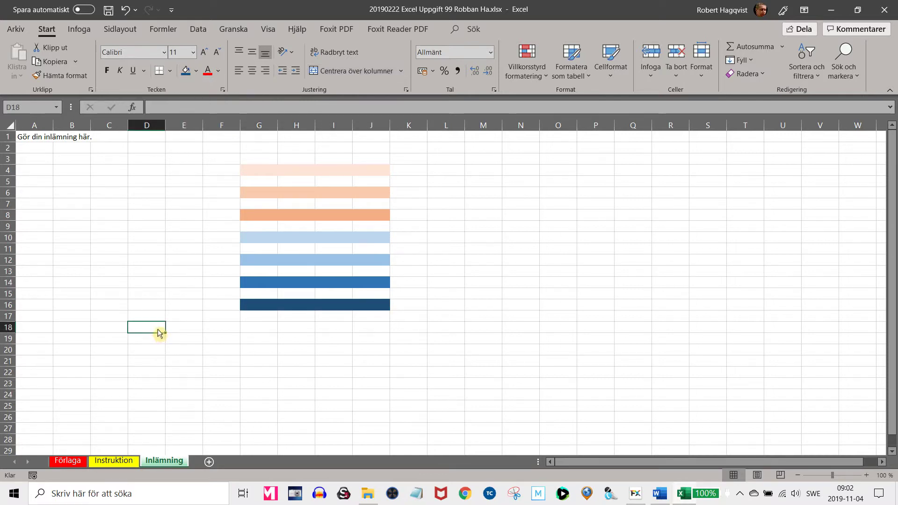
pyautogui.click(79, 462)
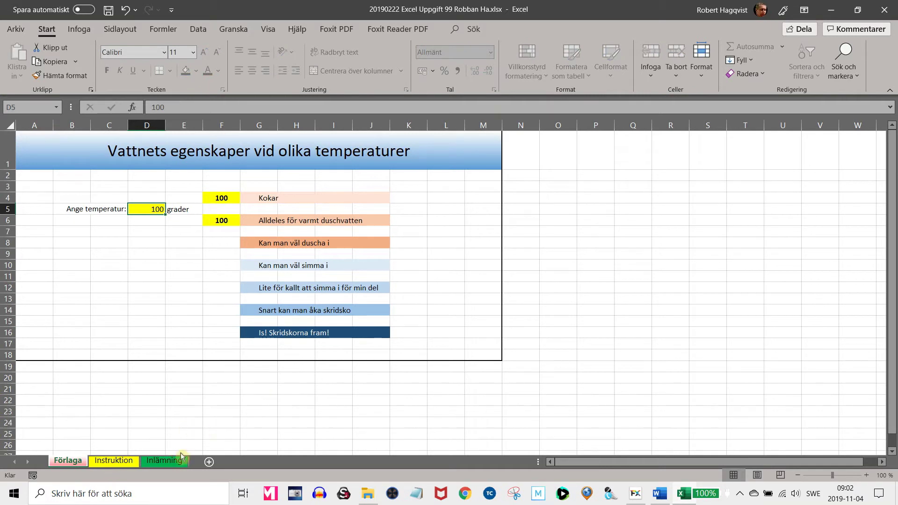
pyautogui.click(176, 464)
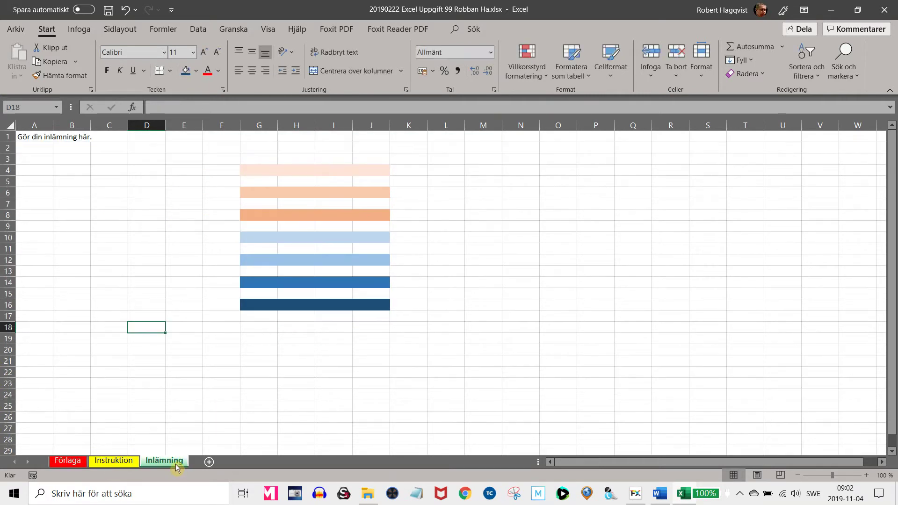
# - Switch to 20191103 Analys.docx in Word, fit it to page width and read the temperature condition for each label
pyautogui.click(255, 175)
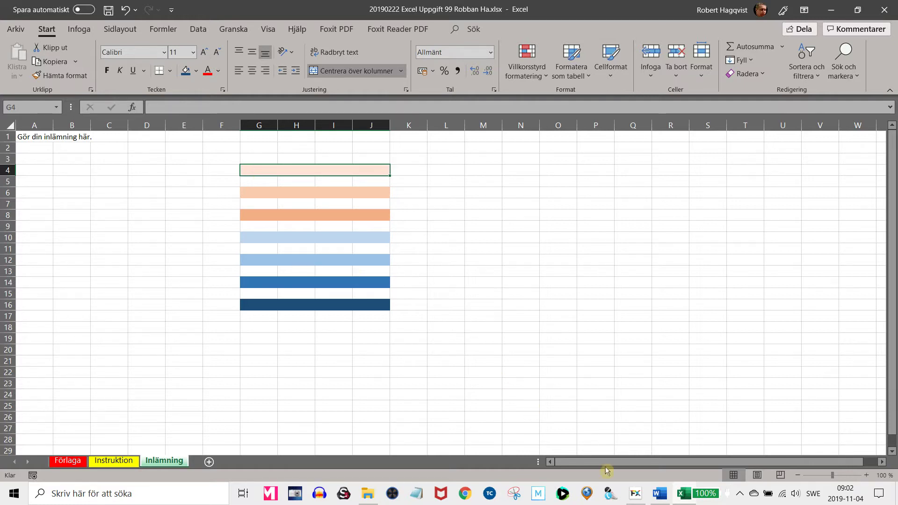
pyautogui.moveTo(670, 502)
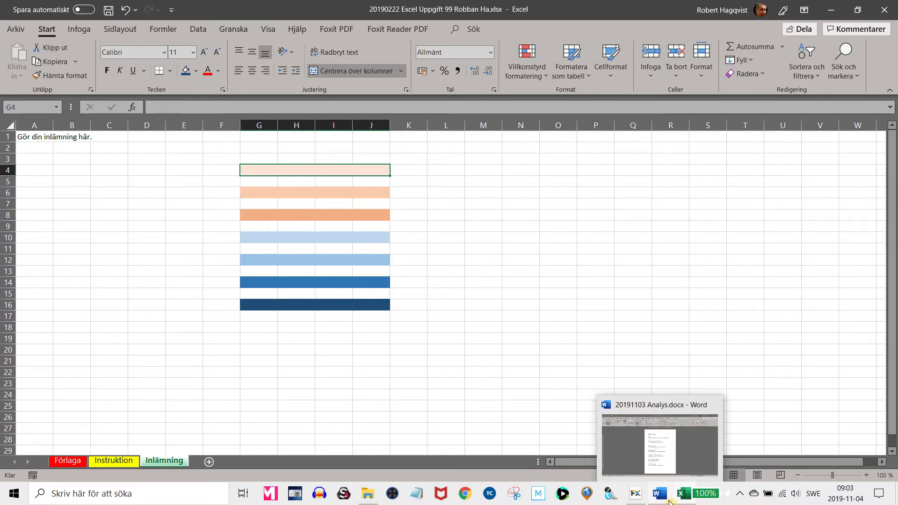
pyautogui.click(667, 499)
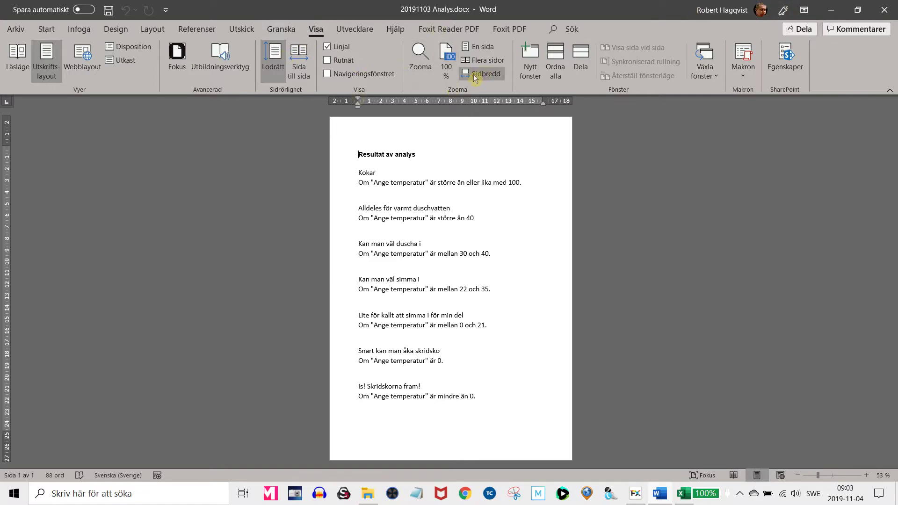
pyautogui.click(481, 74)
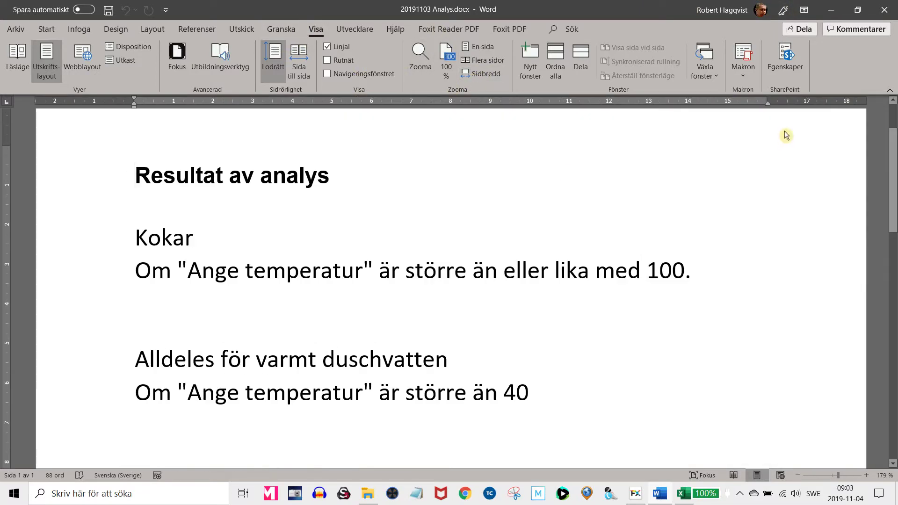
pyautogui.scroll(-8, 542, 242)
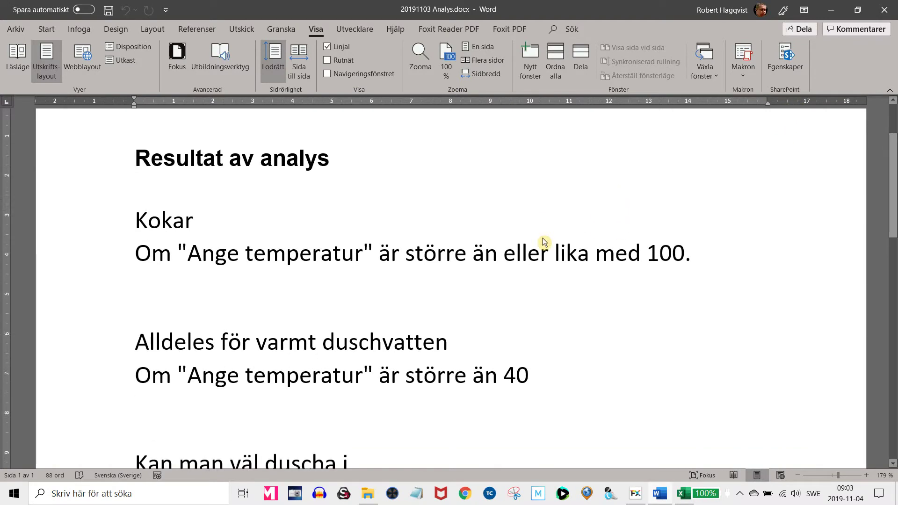
pyautogui.scroll(-6, 552, 232)
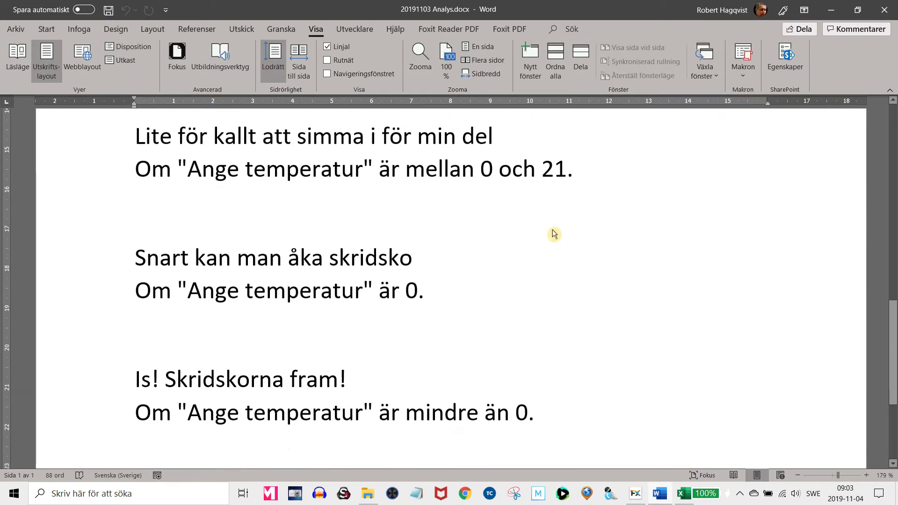
pyautogui.scroll(15, 557, 229)
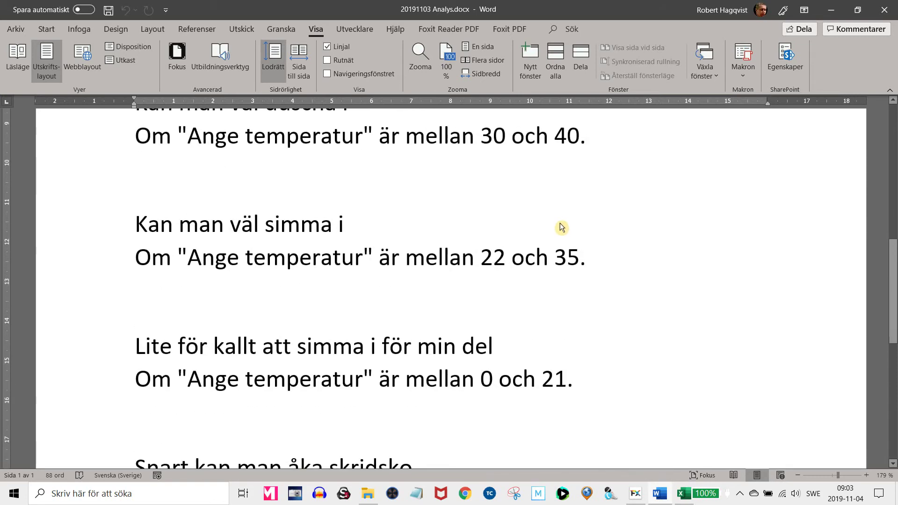
pyautogui.scroll(-1, 564, 227)
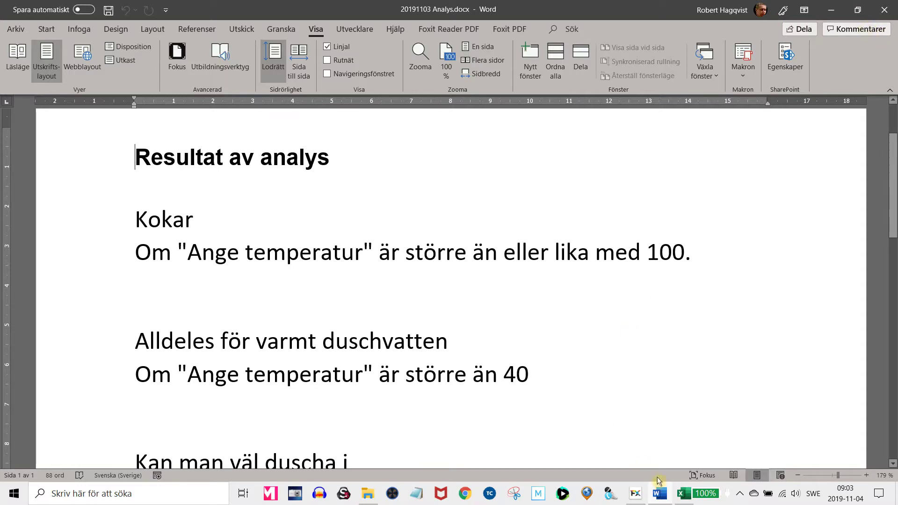
# - Switch back to the Excel workbook and enter "Kokar" in merged cell G4:J4 on Inlämning
pyautogui.click(692, 501)
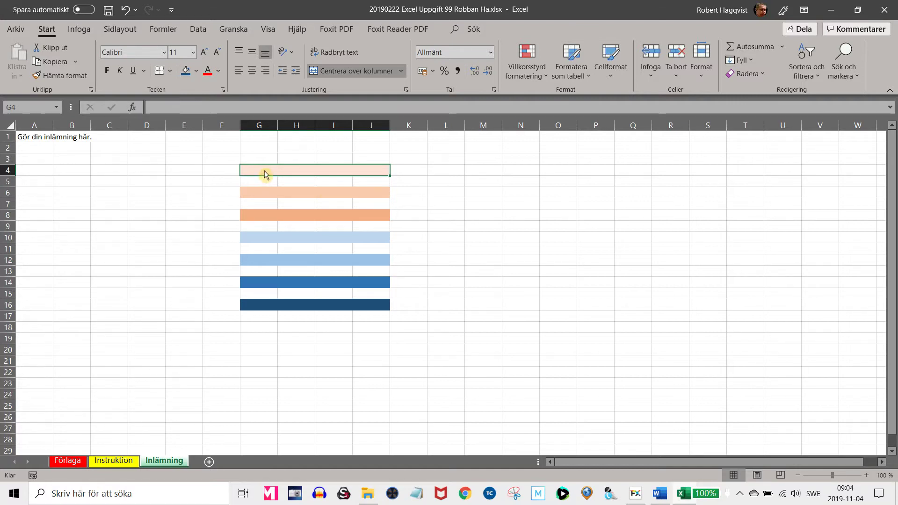
pyautogui.write('Kokar')
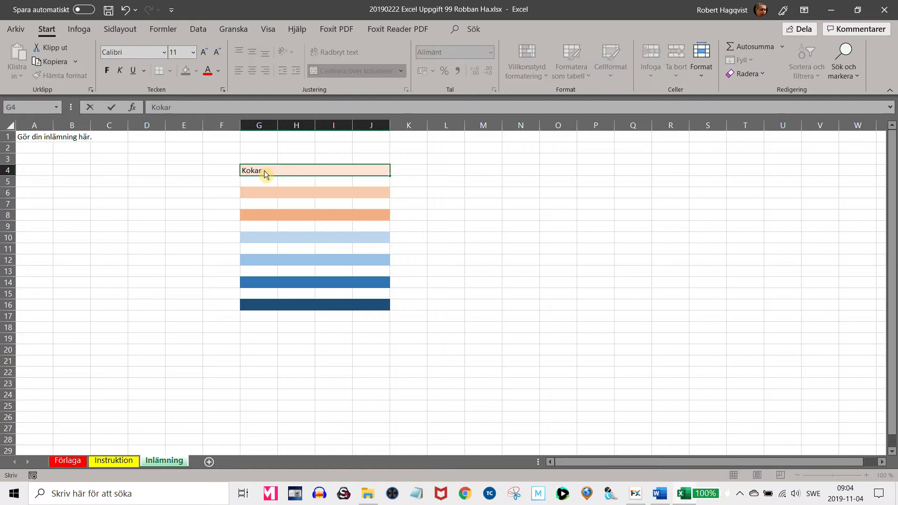
pyautogui.press('Return')
pyautogui.press('Return')
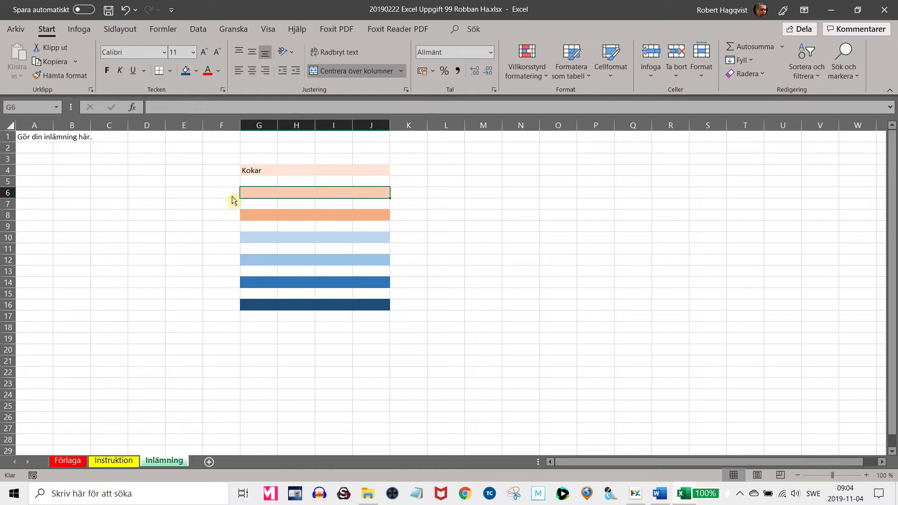
# - Enter "Alldeles för varmt duschvatten" in merged cell G6:J6
pyautogui.write('Alldeles fö')
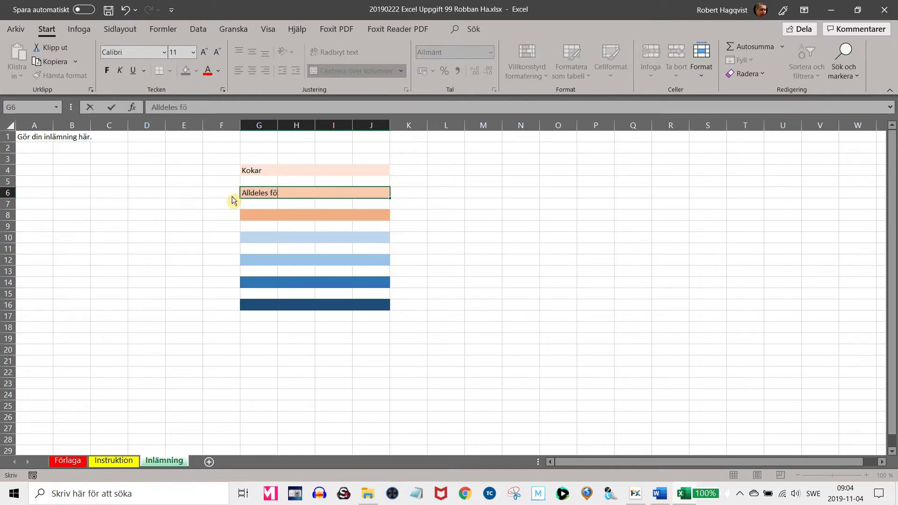
pyautogui.write('r varmt duschvatten')
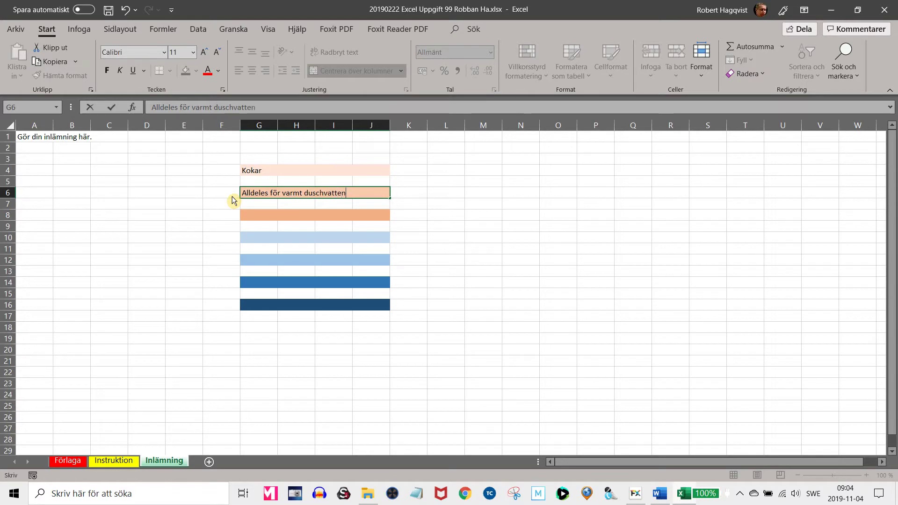
pyautogui.press('Return')
pyautogui.press('Return')
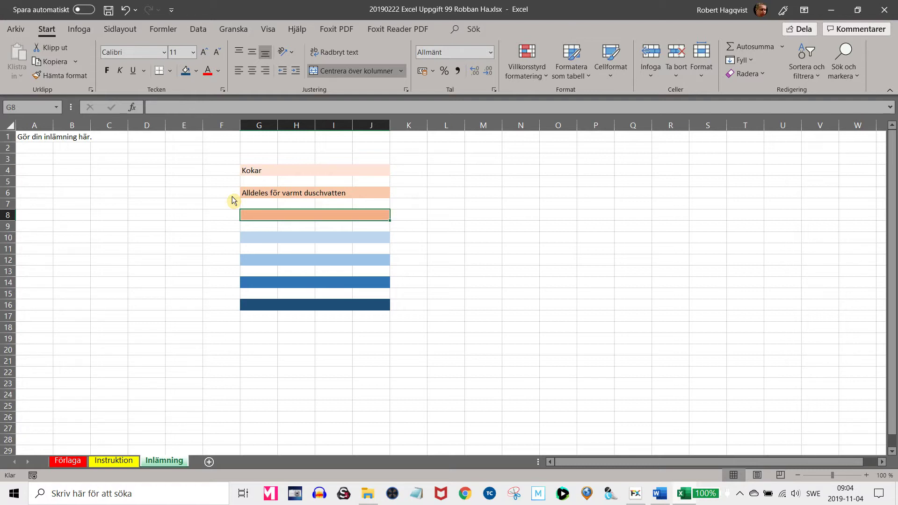
# - Enter "Kan man väl duscha i" in merged cell G8:J8 on Inlämning
pyautogui.write('Kan')
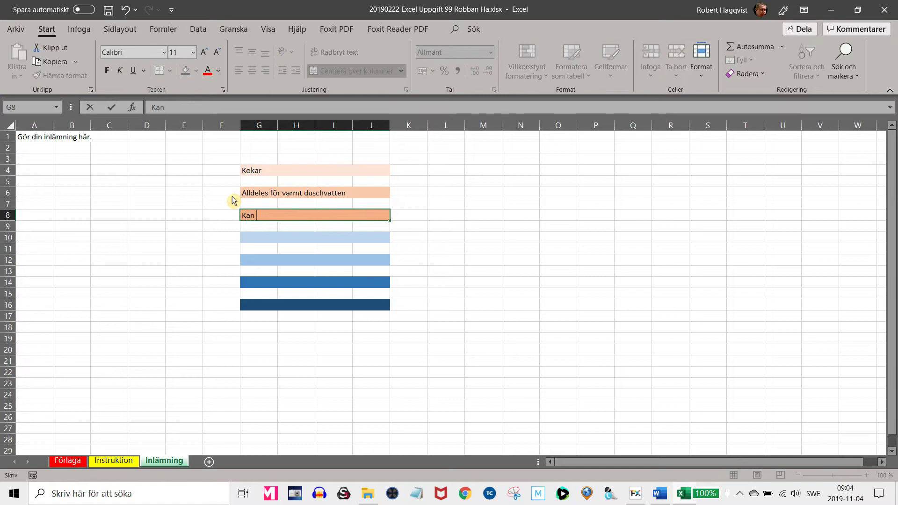
pyautogui.write(' man vök')
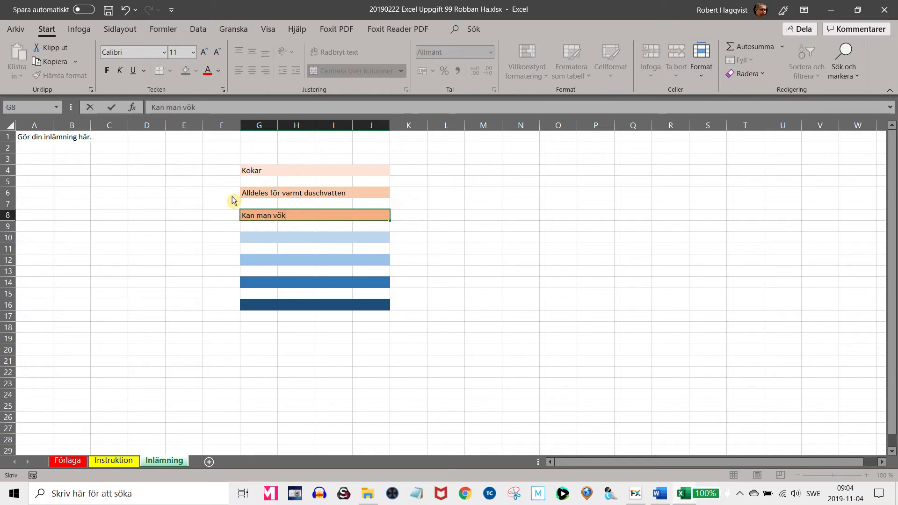
pyautogui.press('BackSpace')
pyautogui.press('BackSpace')
pyautogui.write('äl dusc')
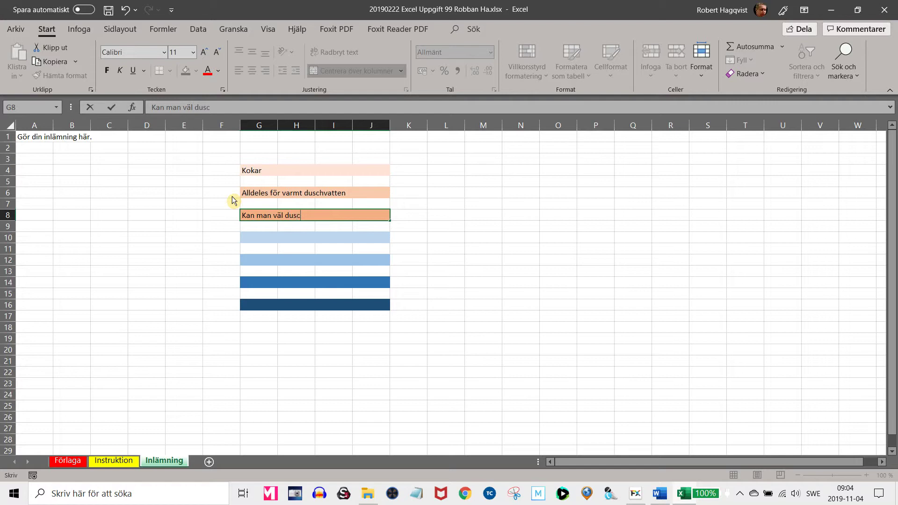
pyautogui.write('ha i')
pyautogui.press('Return')
pyautogui.press('Return')
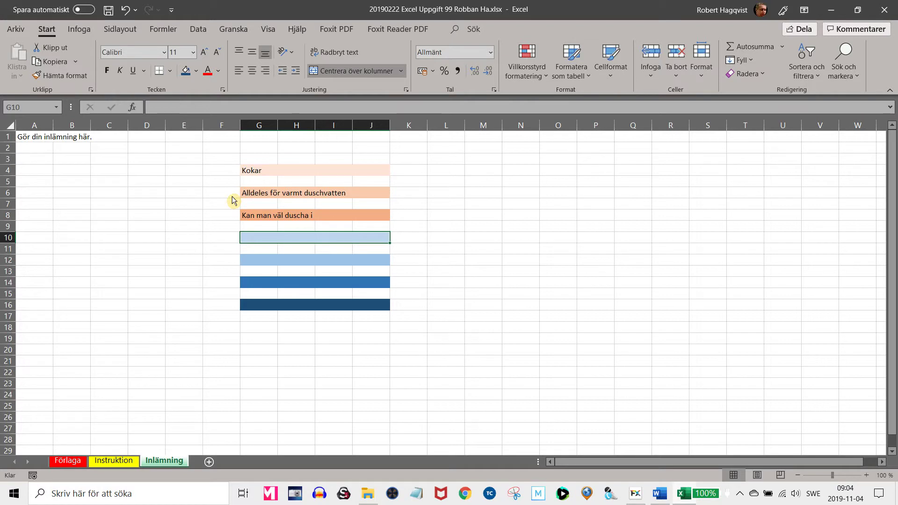
# - Enter "Kan man väl simma i" in merged cell G10:J10, correcting the misspelled "völ" to "väl"
pyautogui.write('Kan man völ simma i')
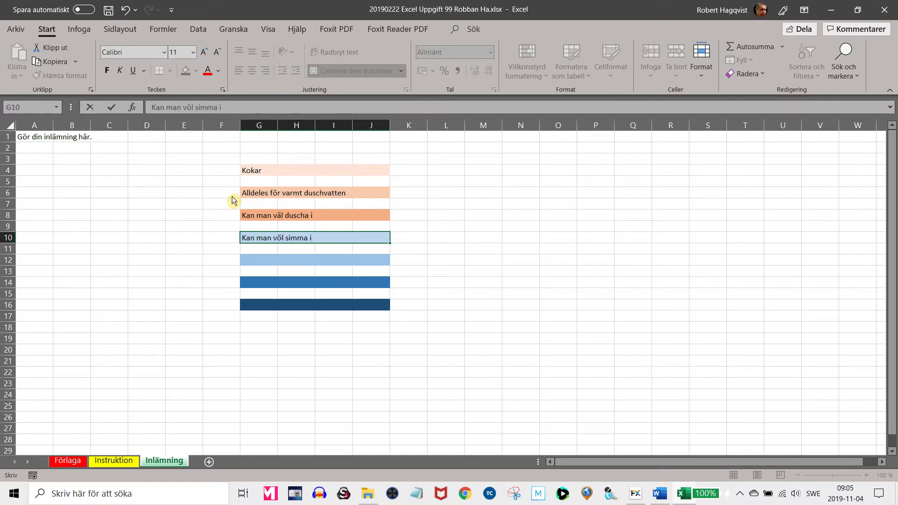
pyautogui.press('Left')
pyautogui.press('Left')
pyautogui.press('Left')
pyautogui.press('Left')
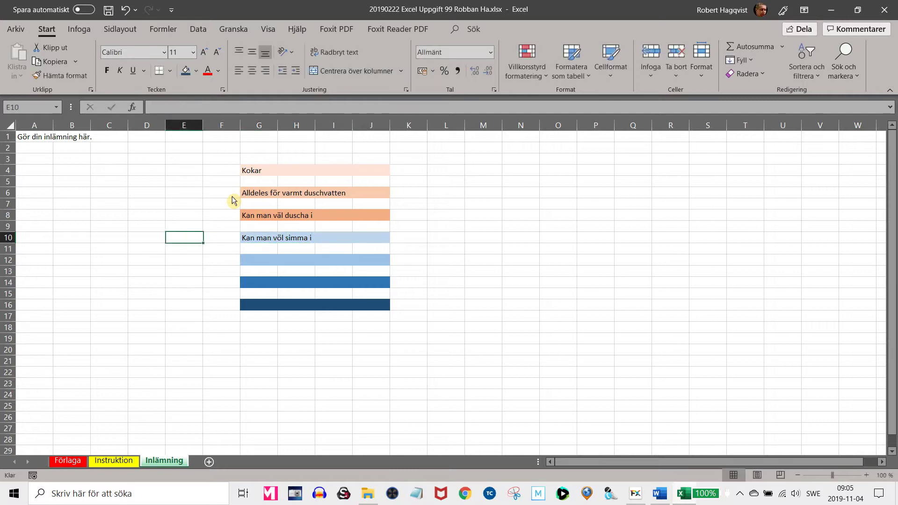
pyautogui.click(270, 239)
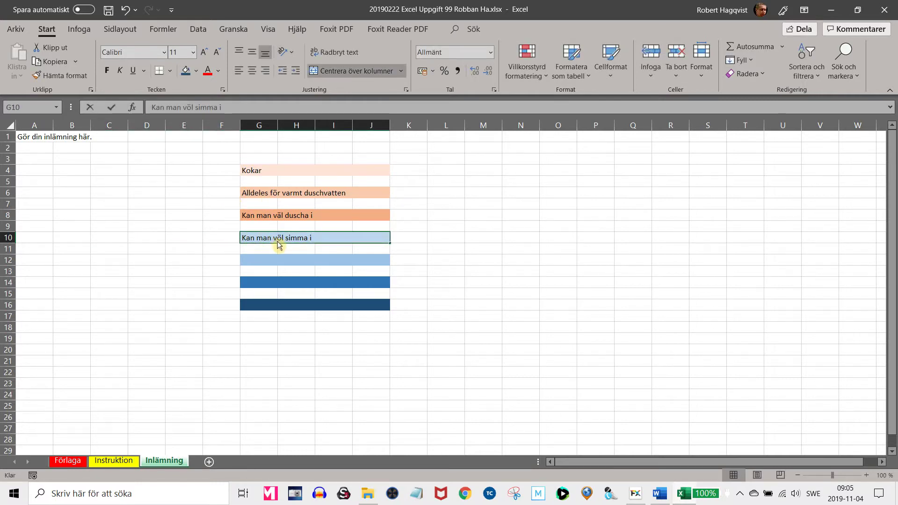
pyautogui.doubleClick(280, 239)
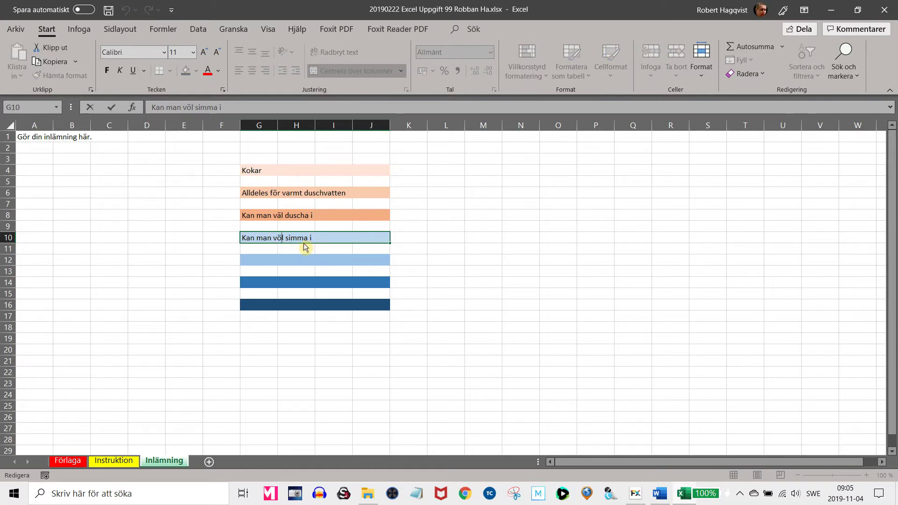
pyautogui.press('BackSpace')
pyautogui.write('ä')
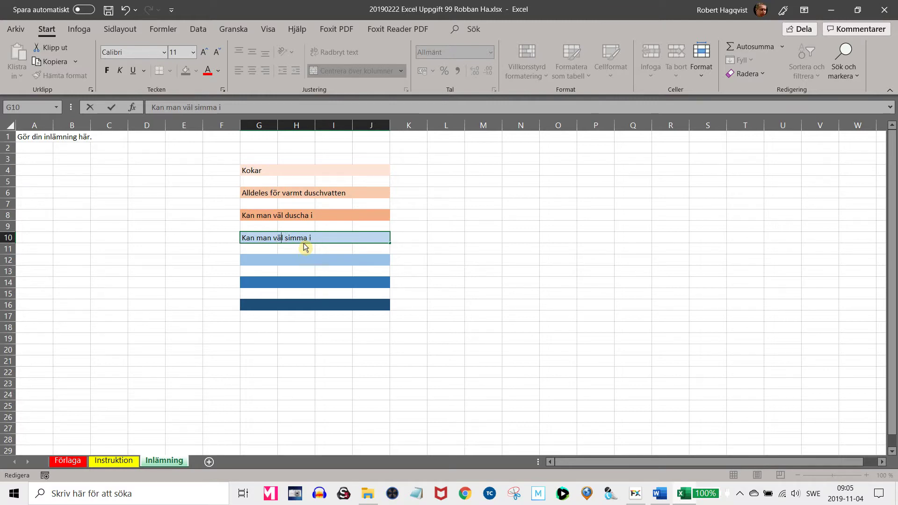
pyautogui.press('Return')
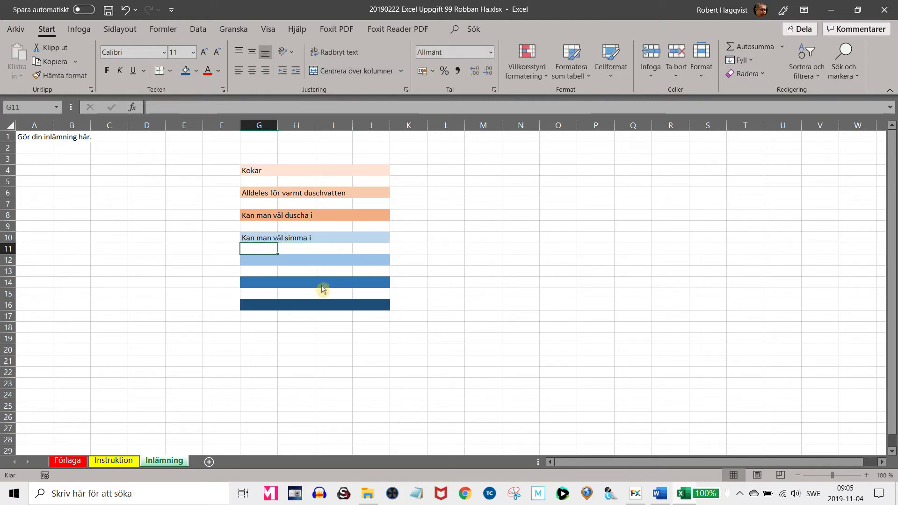
# - Enter "Lite för kallt att simma i för min del" in merged cell G12:J12
pyautogui.press('Down')
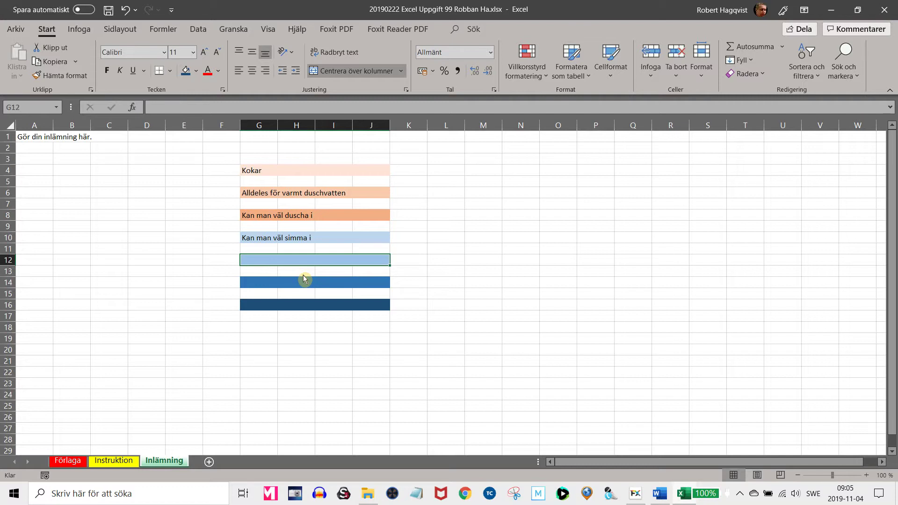
pyautogui.write('Lite ')
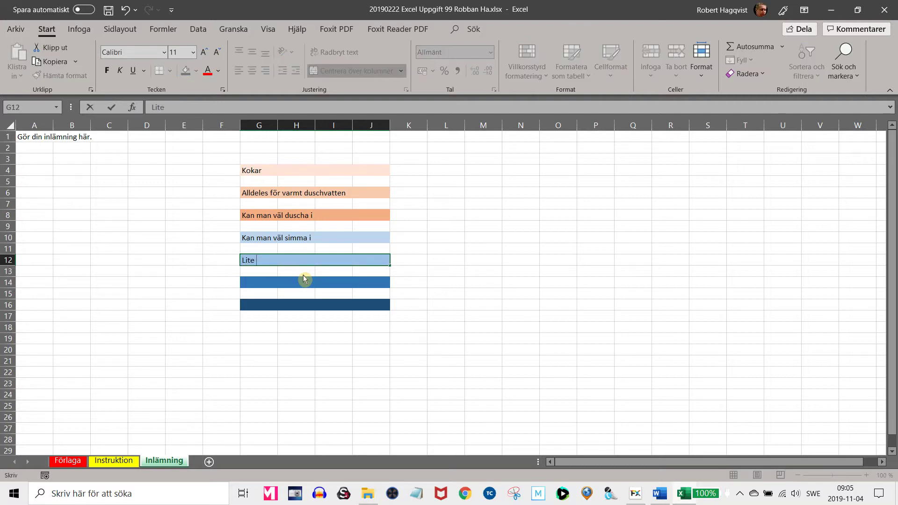
pyautogui.write('för kallt a')
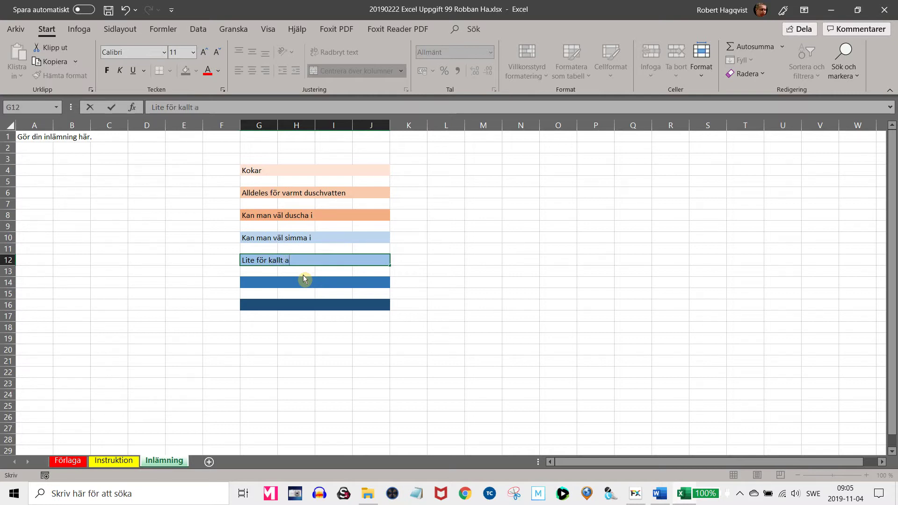
pyautogui.write('tt simma i för ')
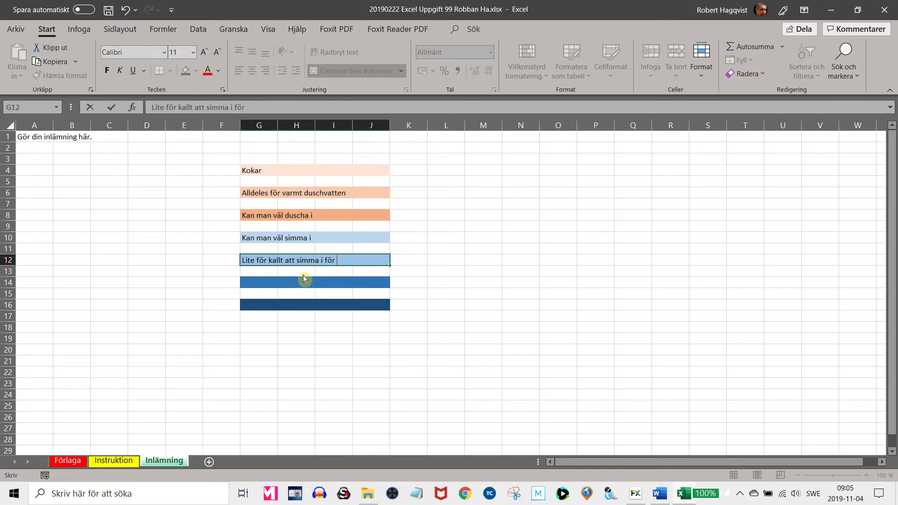
pyautogui.write('min del')
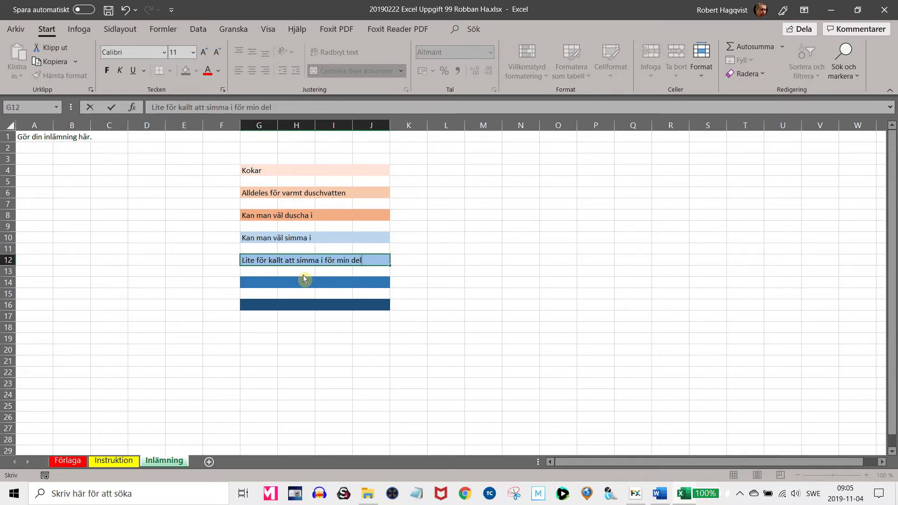
pyautogui.press('Return')
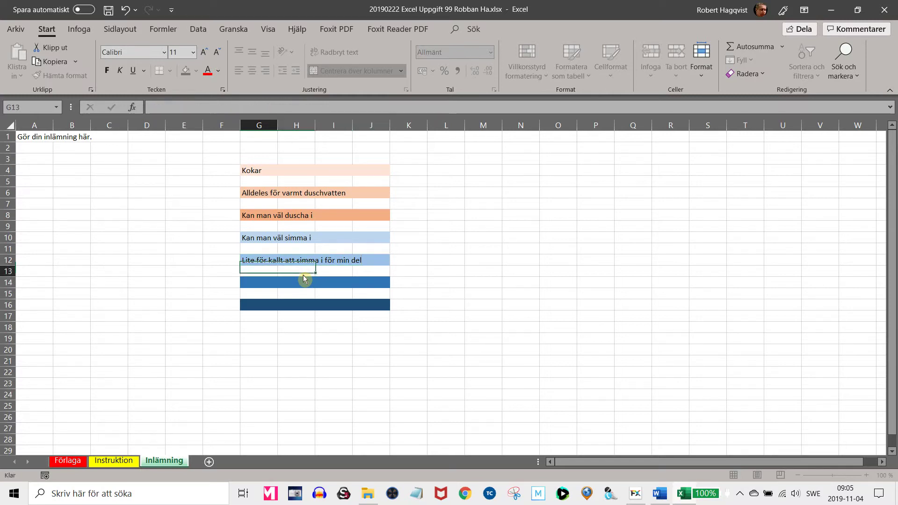
# - Enter "Snart kan man åka skridsko" in merged cell G14:J14
pyautogui.press('Down')
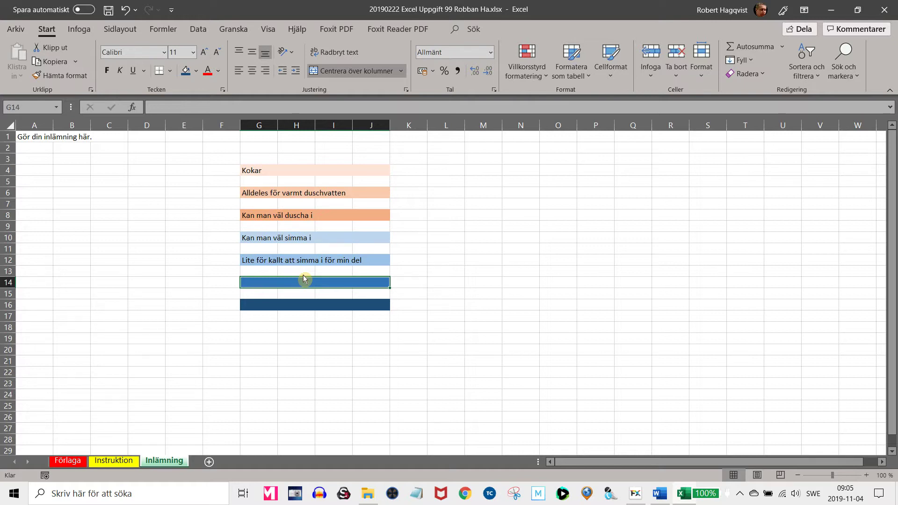
pyautogui.write('Sn')
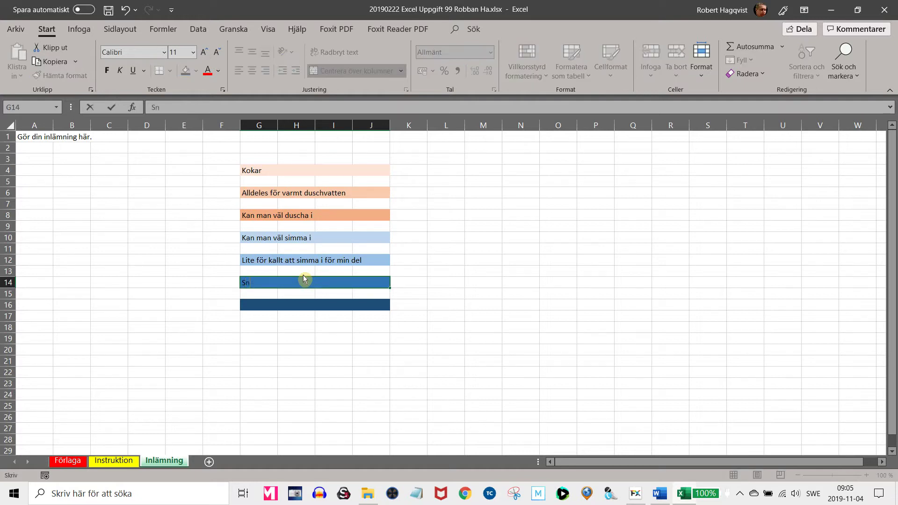
pyautogui.write('art kan man åka skri')
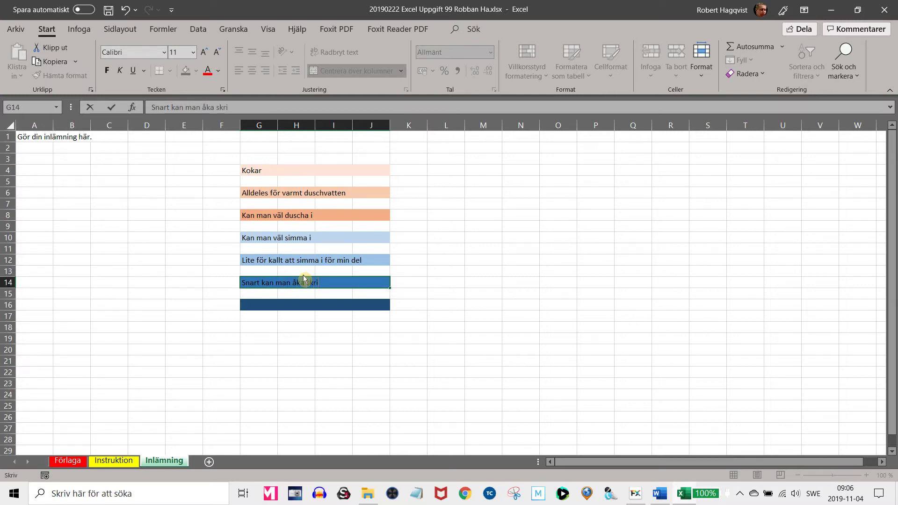
pyautogui.write('dsko')
pyautogui.press('Return')
pyautogui.press('Return')
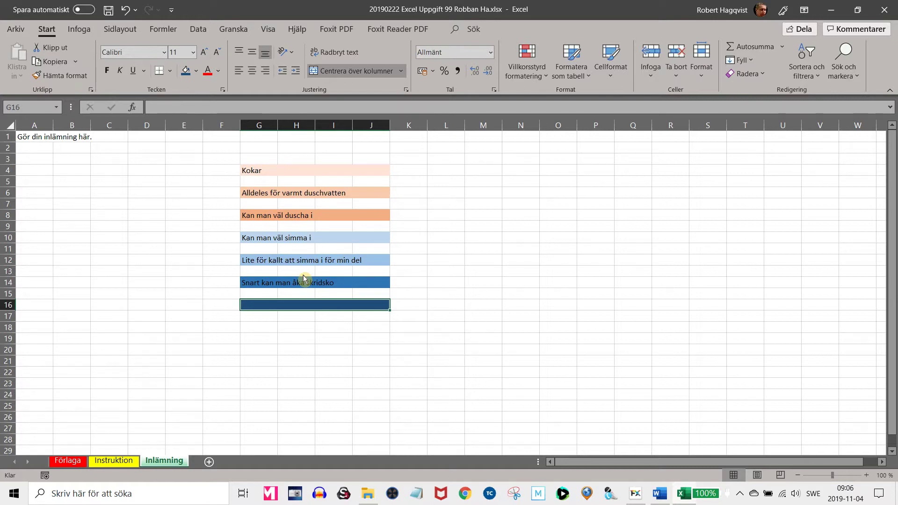
# - Enter "Is! Skridskorna fram!" in merged cell G16:J16
pyautogui.write('Is')
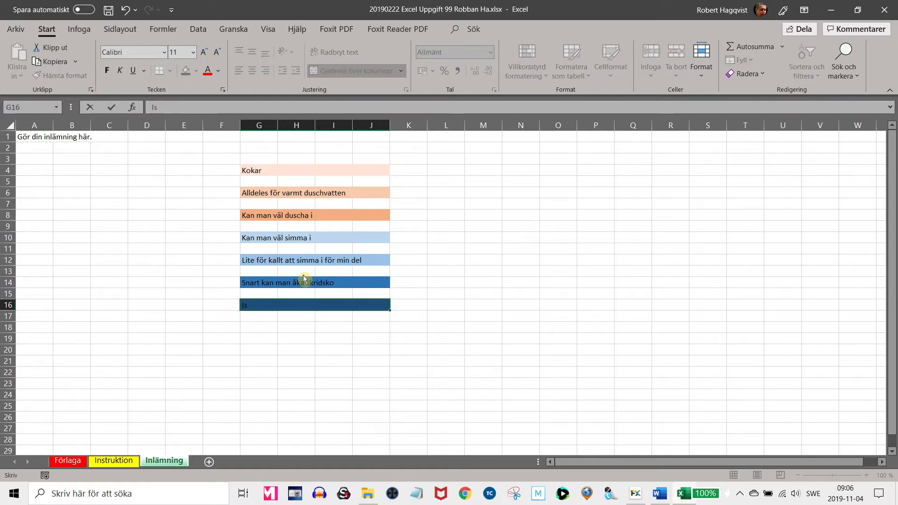
pyautogui.write('! Skridskorna fram')
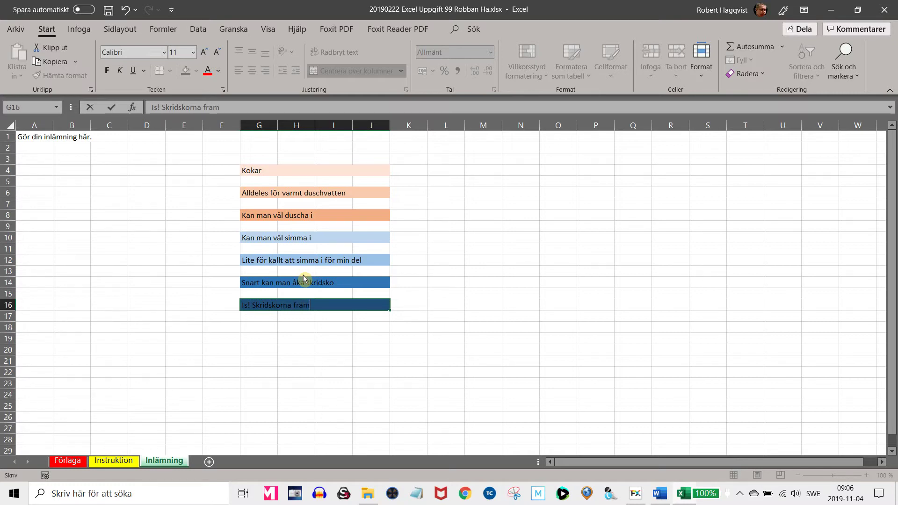
pyautogui.write('!')
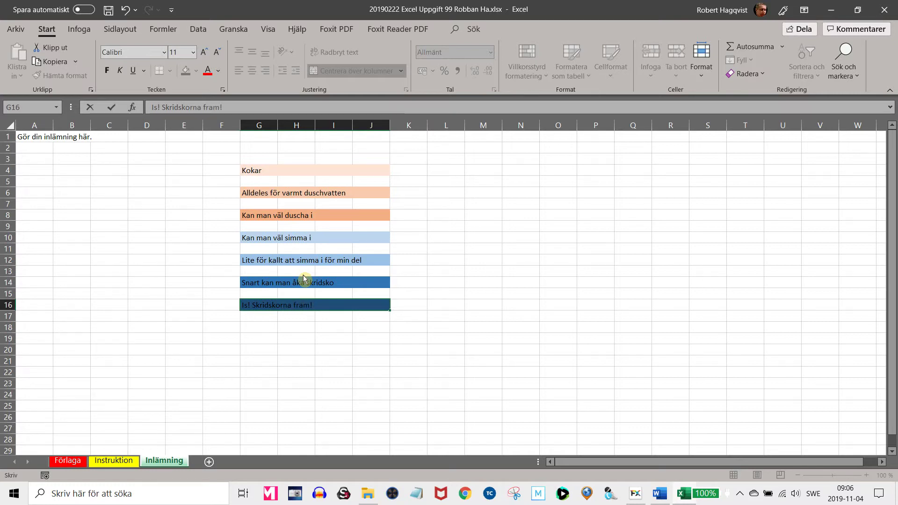
pyautogui.click(448, 273)
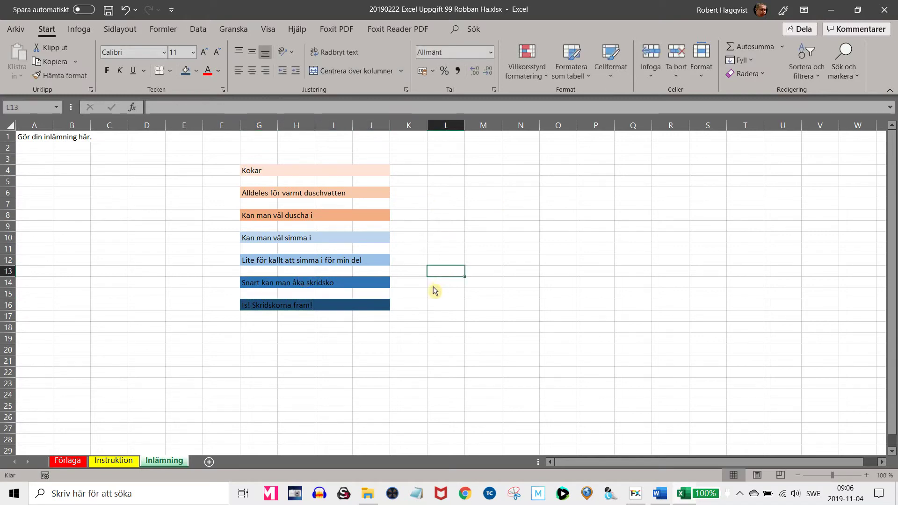
# - Compare the label texts with Förlaga and set the font colour of merged cell G16:J16 on Inlämning to white
pyautogui.click(67, 462)
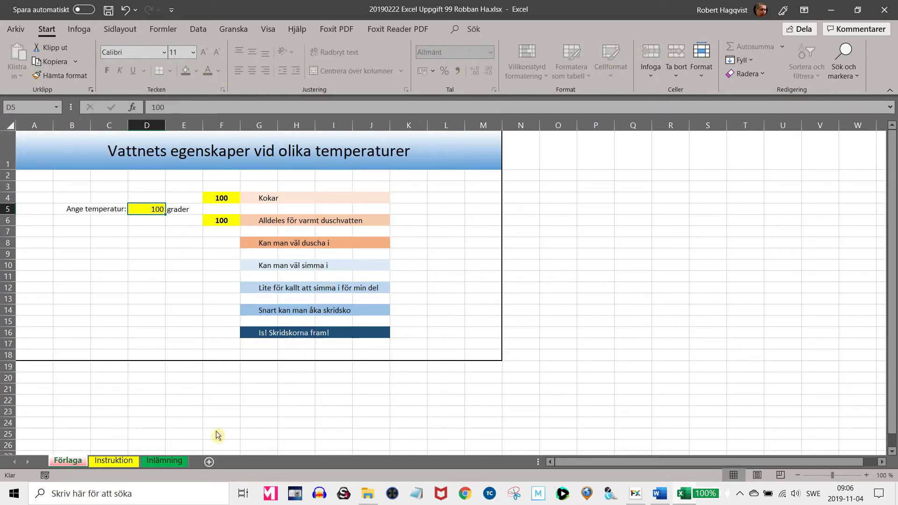
pyautogui.click(176, 461)
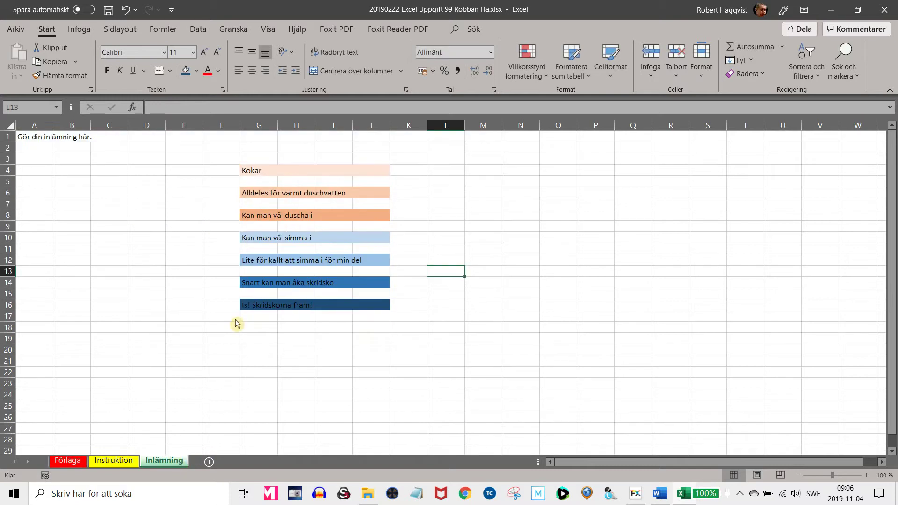
pyautogui.click(269, 309)
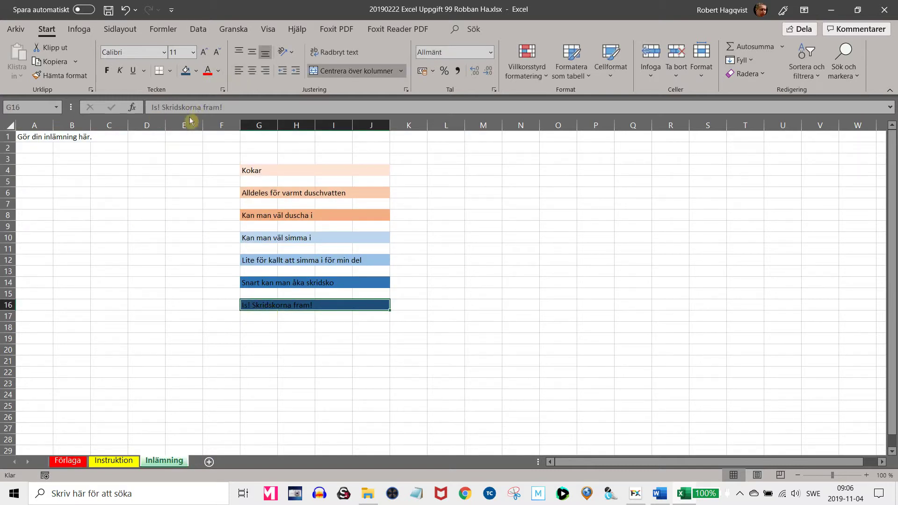
pyautogui.click(224, 74)
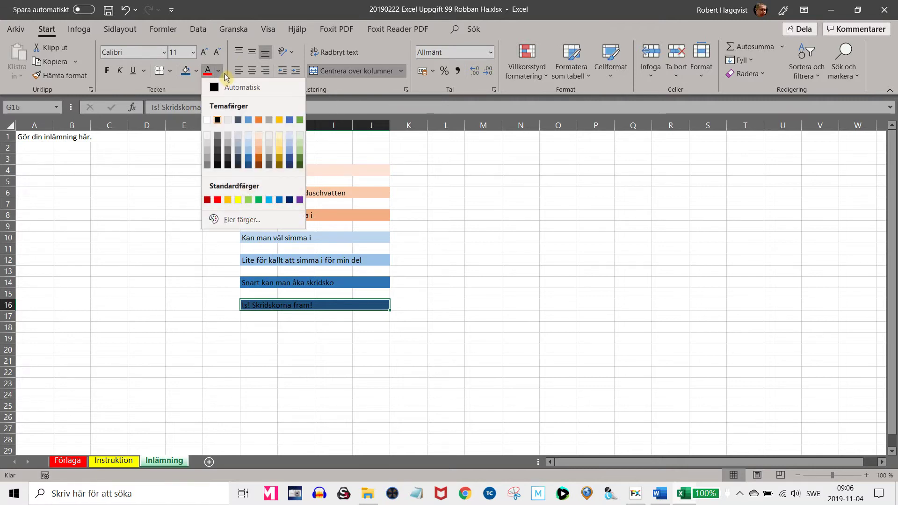
pyautogui.click(208, 120)
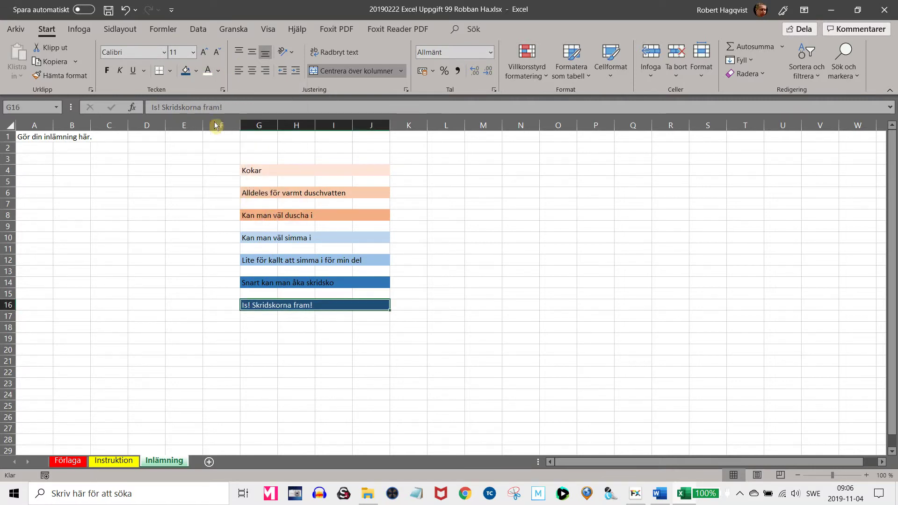
pyautogui.click(235, 329)
pyautogui.click(226, 311)
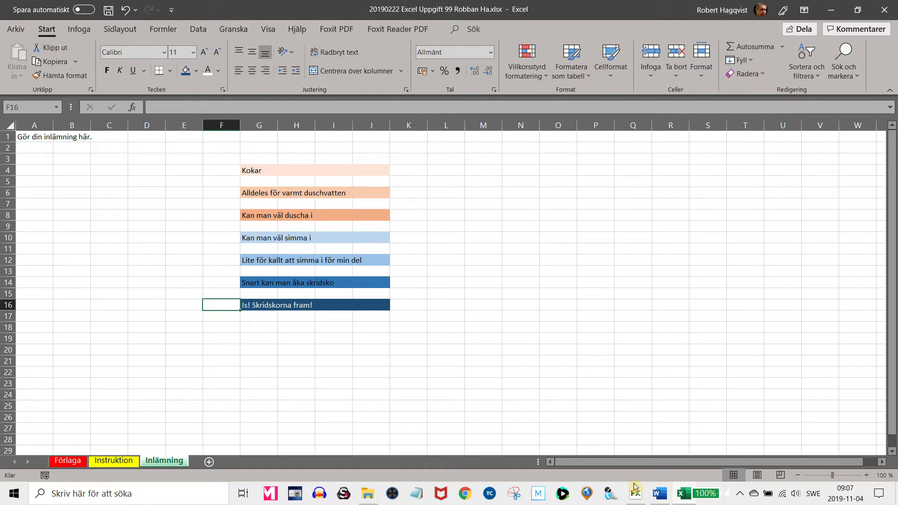
# - Check the temperature input cell on Förlaga and fill cell D5 on Inlämning with standard yellow
pyautogui.click(660, 493)
pyautogui.click(76, 463)
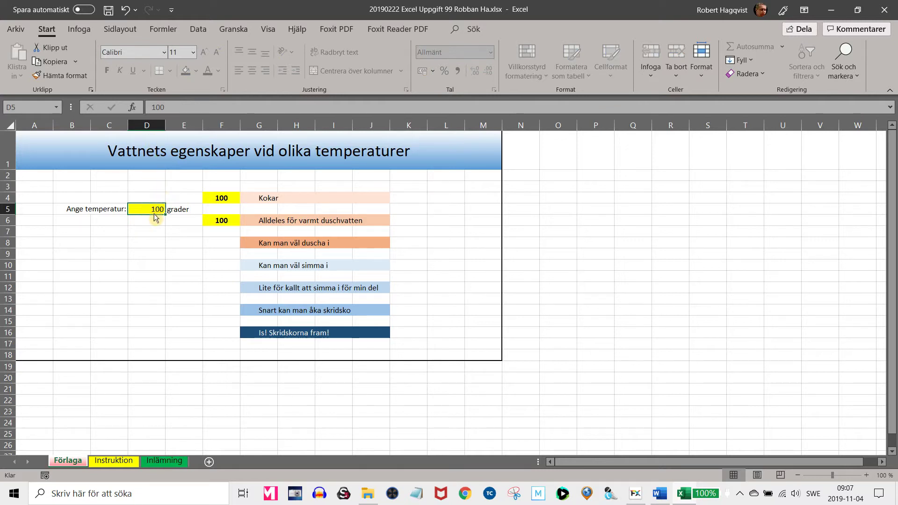
pyautogui.click(164, 461)
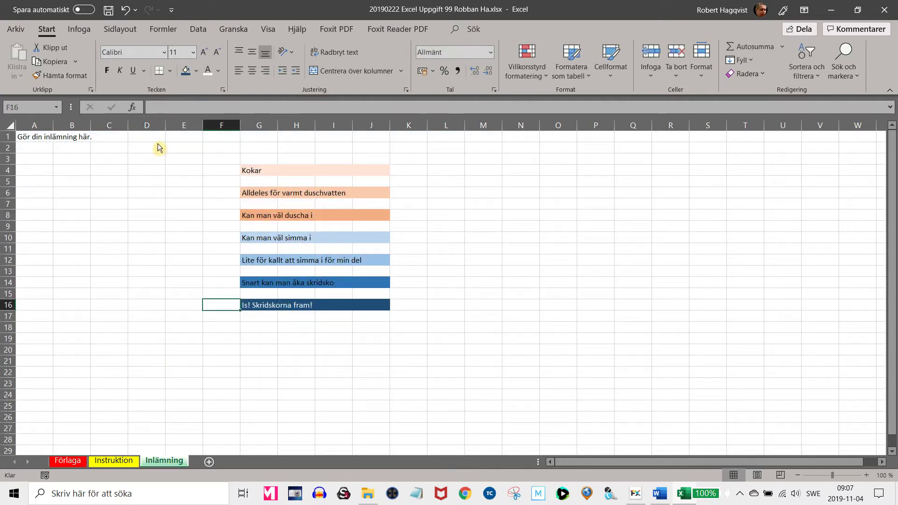
pyautogui.click(151, 182)
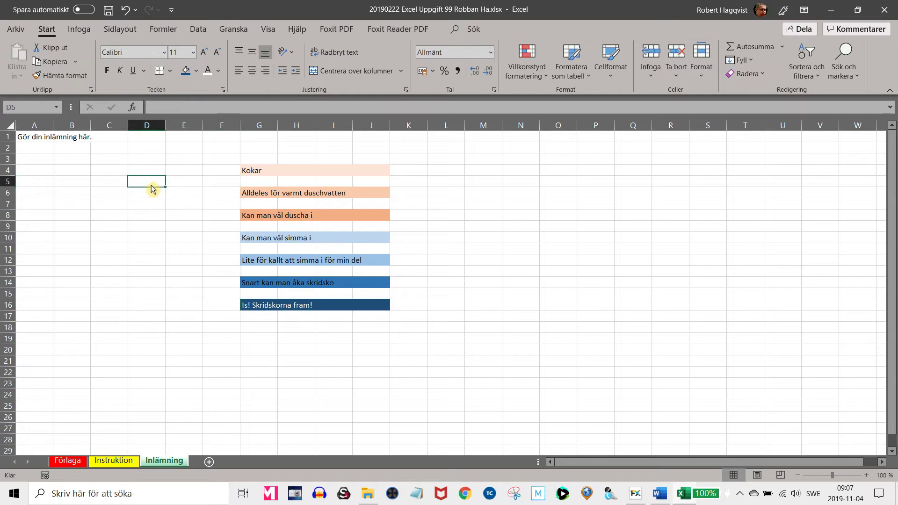
pyautogui.click(68, 461)
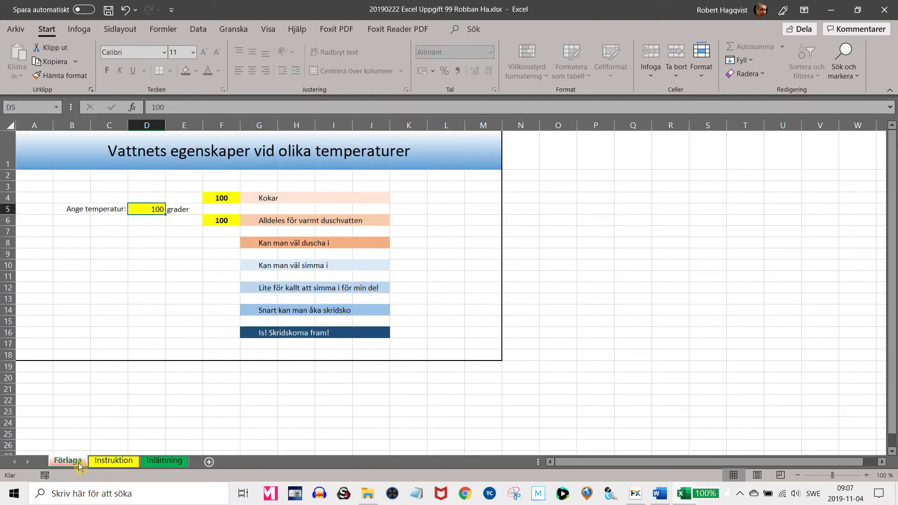
pyautogui.click(158, 462)
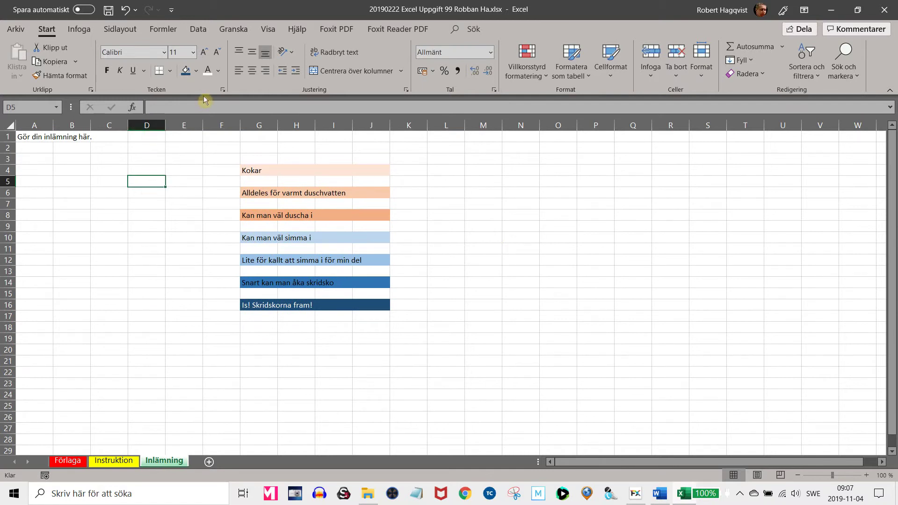
pyautogui.click(198, 73)
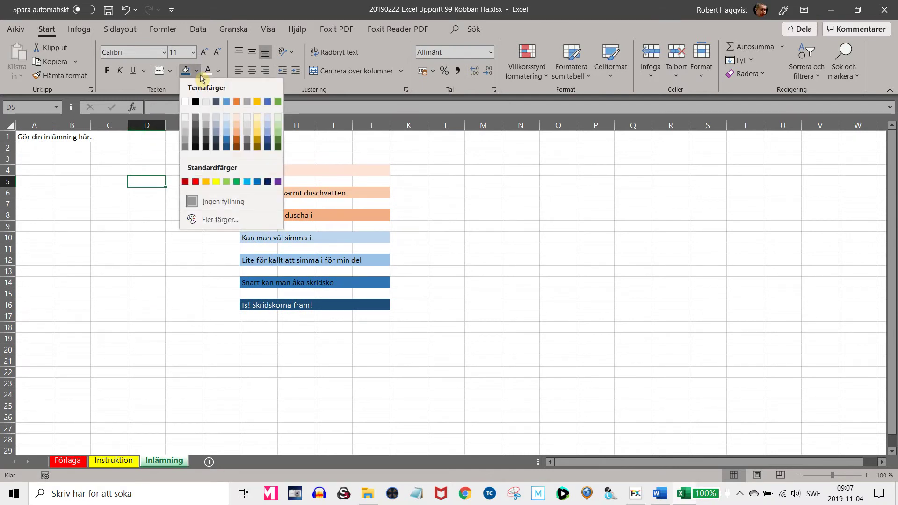
pyautogui.click(216, 181)
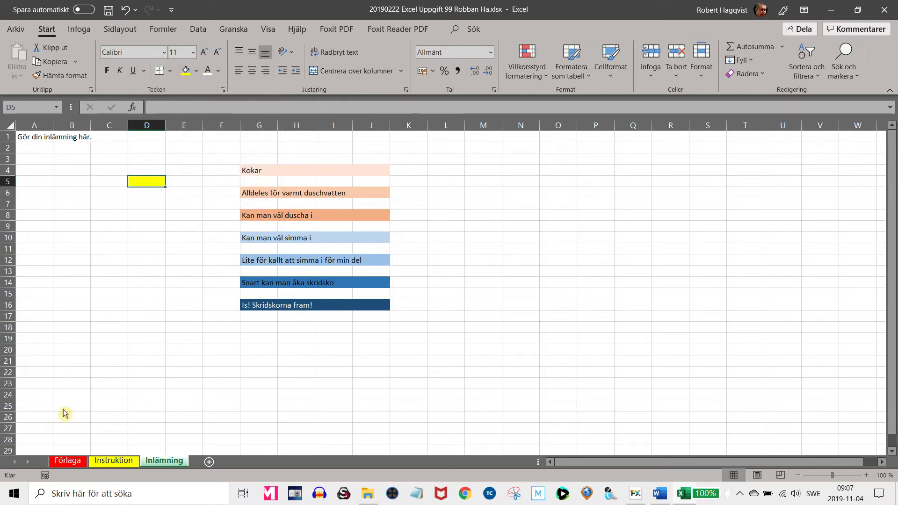
# - Check the placement of the temperature label on Förlaga and merge cells B5:C5 on Inlämning
pyautogui.click(70, 461)
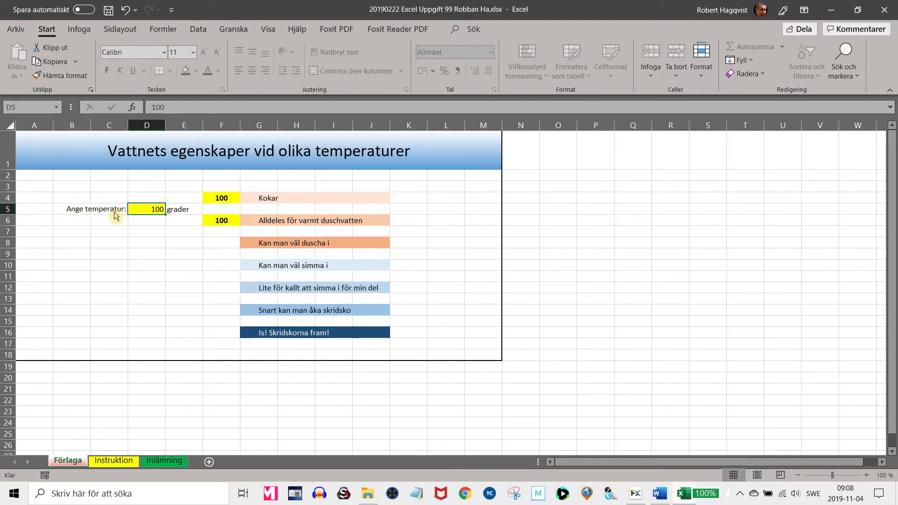
pyautogui.click(164, 460)
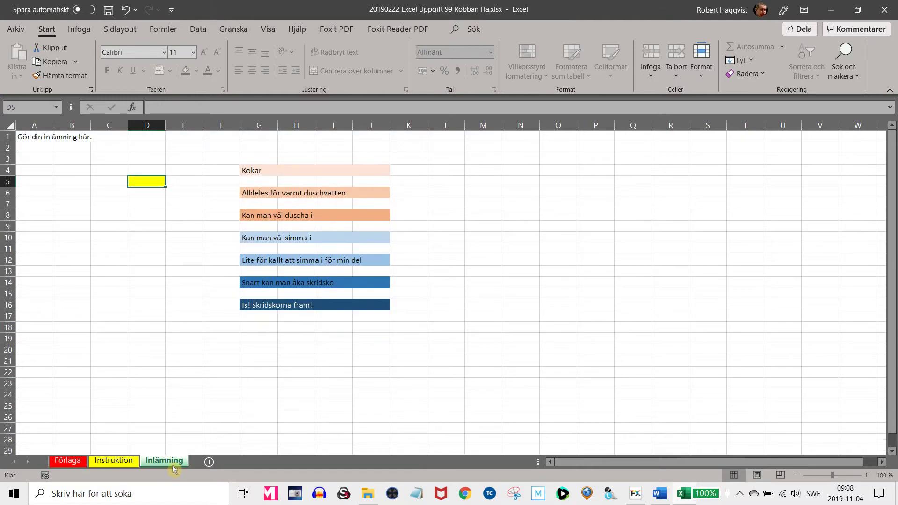
pyautogui.click(87, 185)
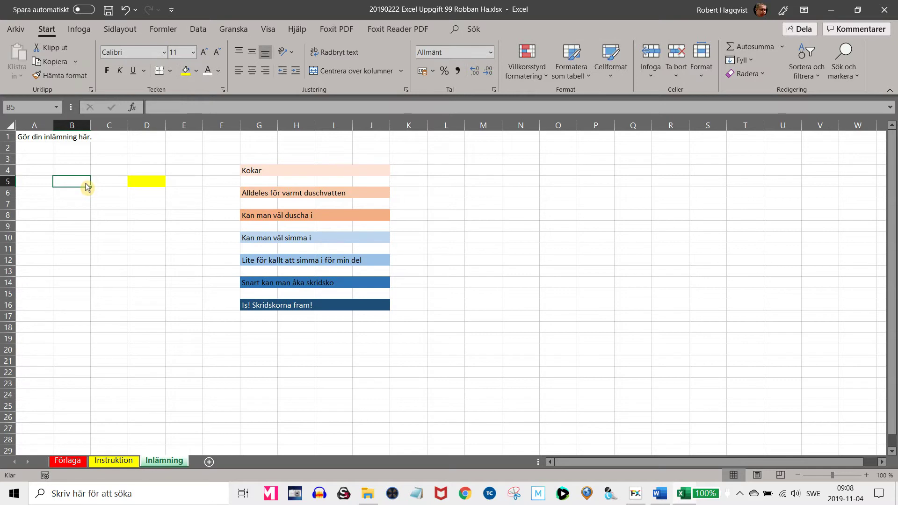
pyautogui.moveTo(87, 186); pyautogui.dragTo(109, 189)
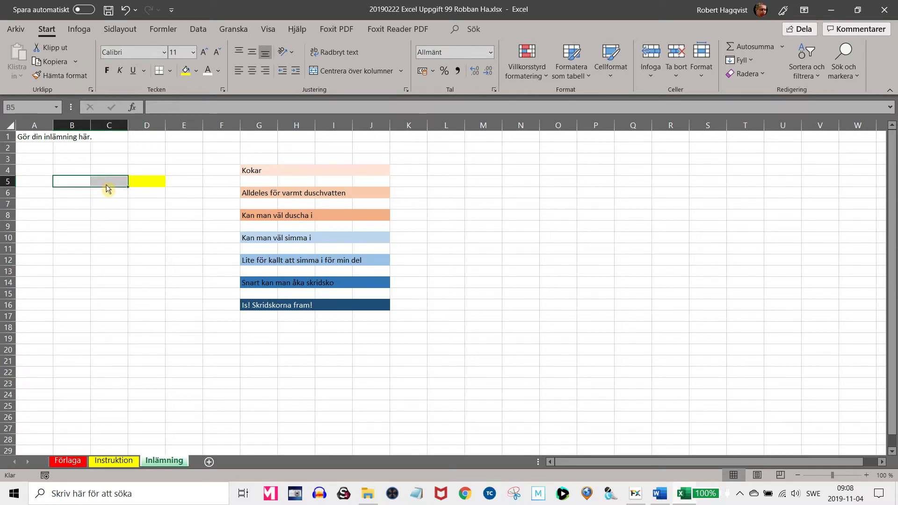
pyautogui.click(407, 90)
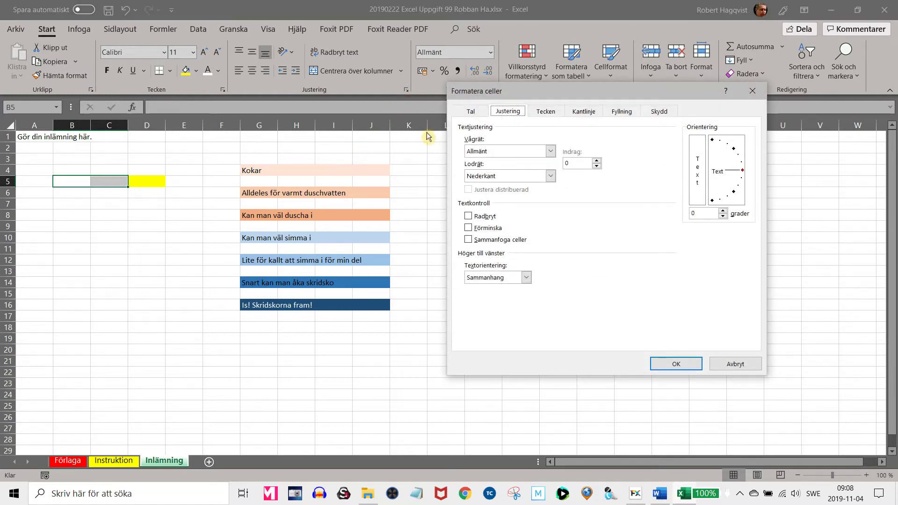
pyautogui.click(470, 239)
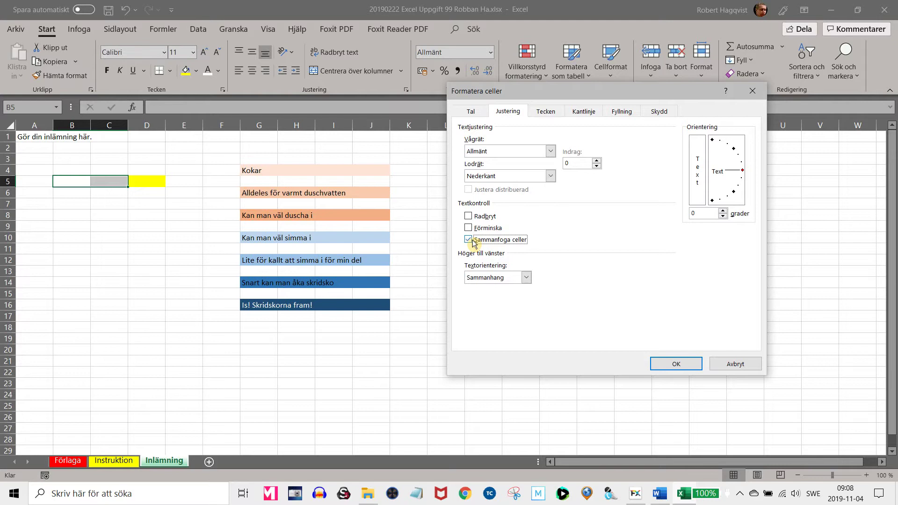
pyautogui.click(674, 364)
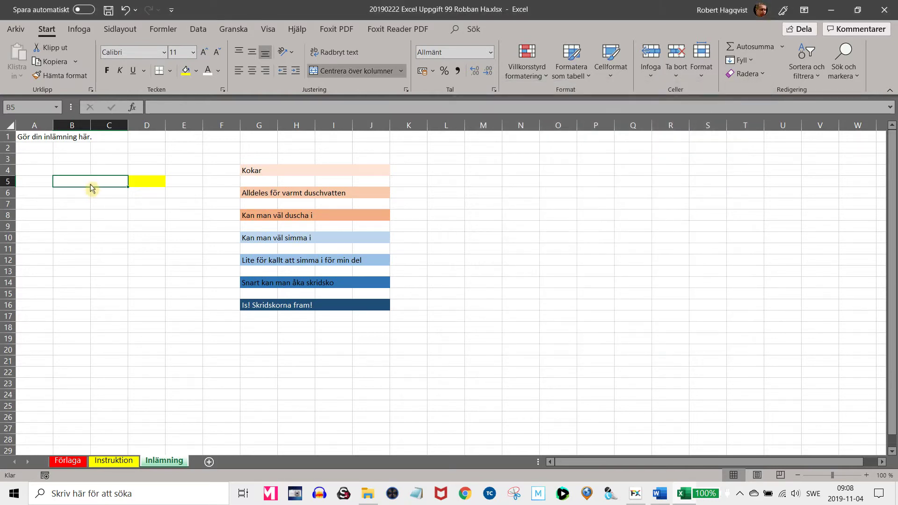
# - Enter "Ange temperatur:" in merged cell B5:C5 and right-align it
pyautogui.write('Ange temperatur:')
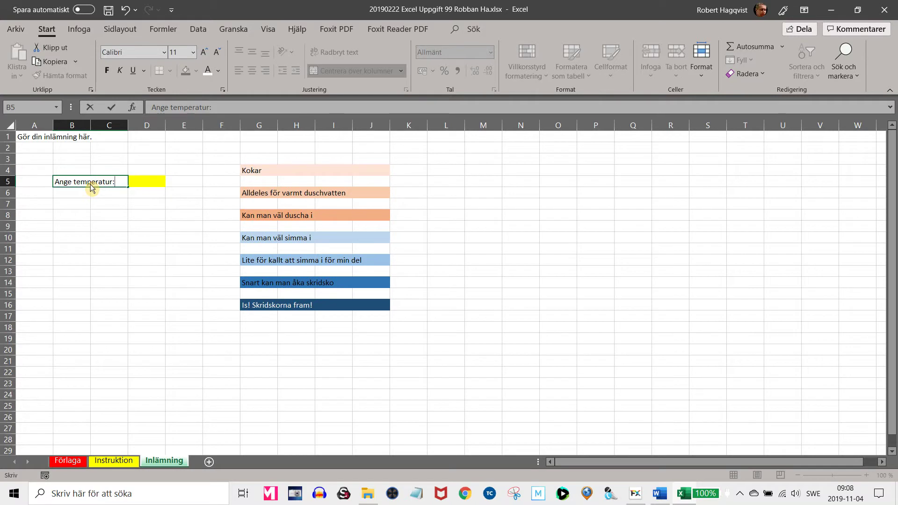
pyautogui.press('Return')
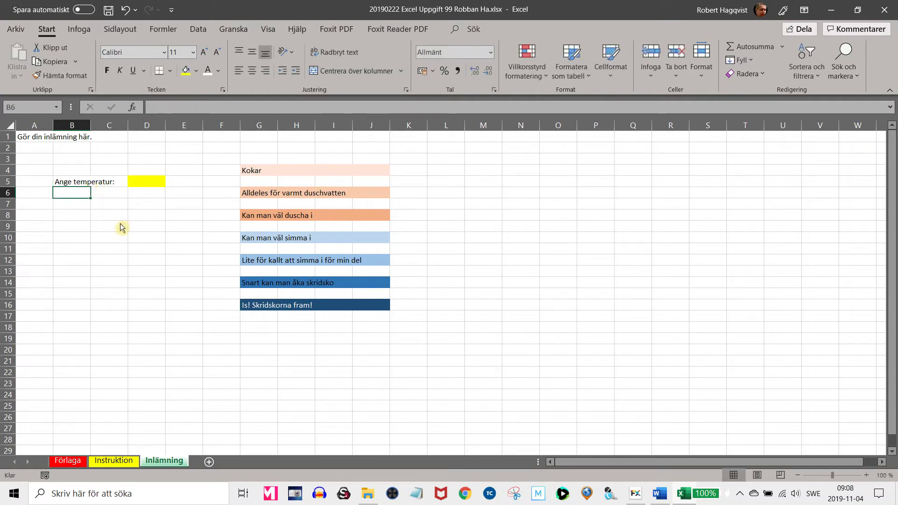
pyautogui.click(79, 185)
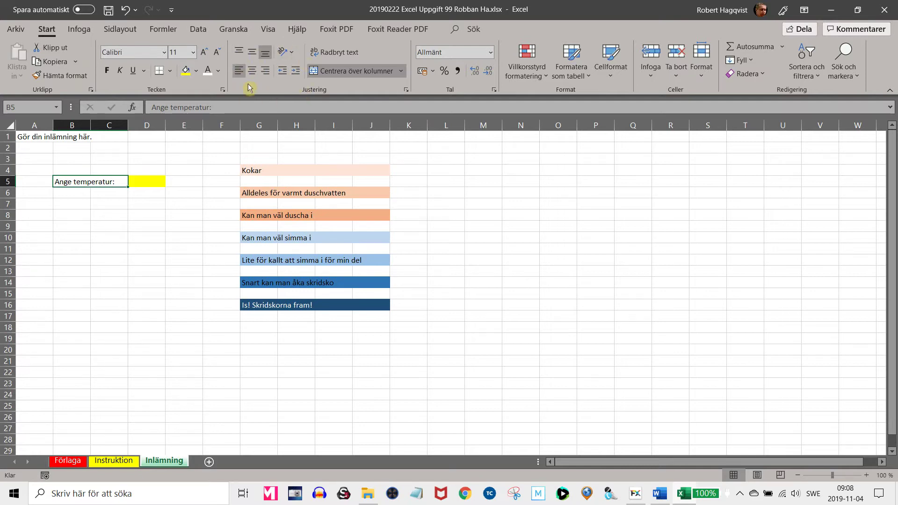
pyautogui.click(270, 73)
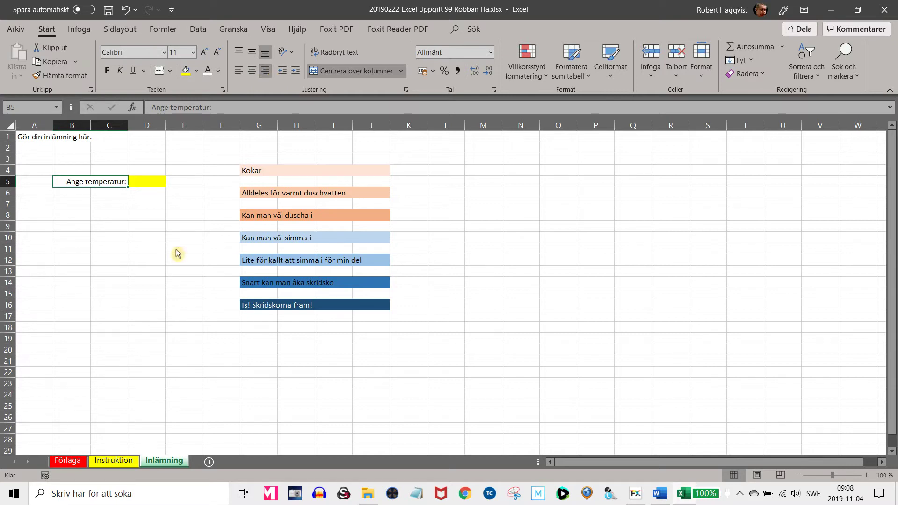
# - Check the temperature value on Förlaga and enter 100 in the yellow cell D5 on Inlämning
pyautogui.click(74, 465)
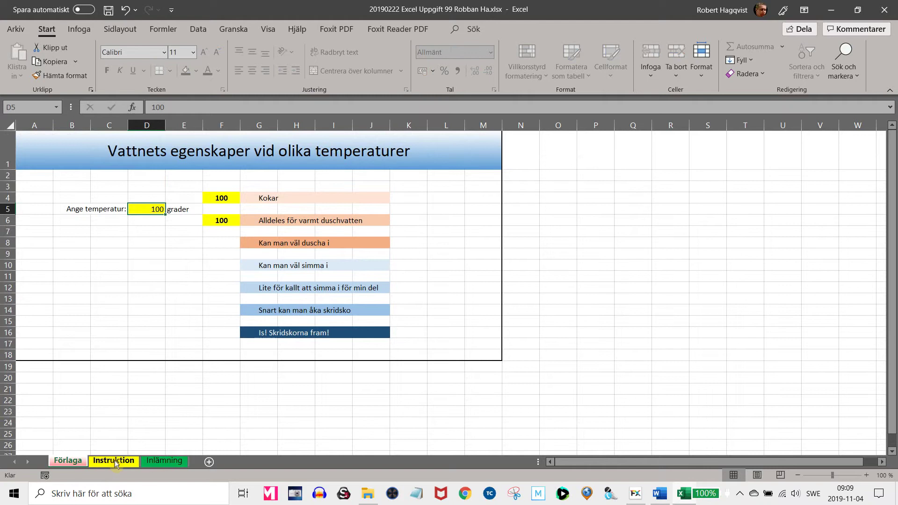
pyautogui.click(161, 464)
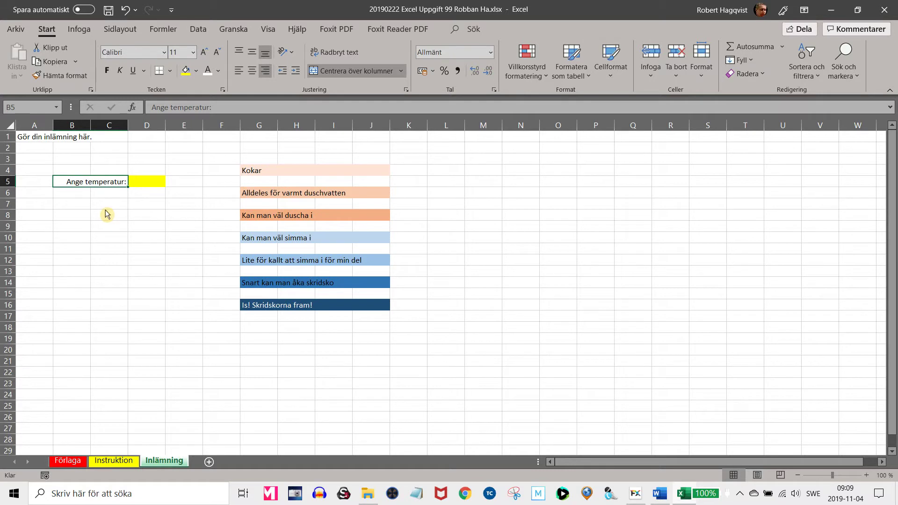
pyautogui.click(154, 184)
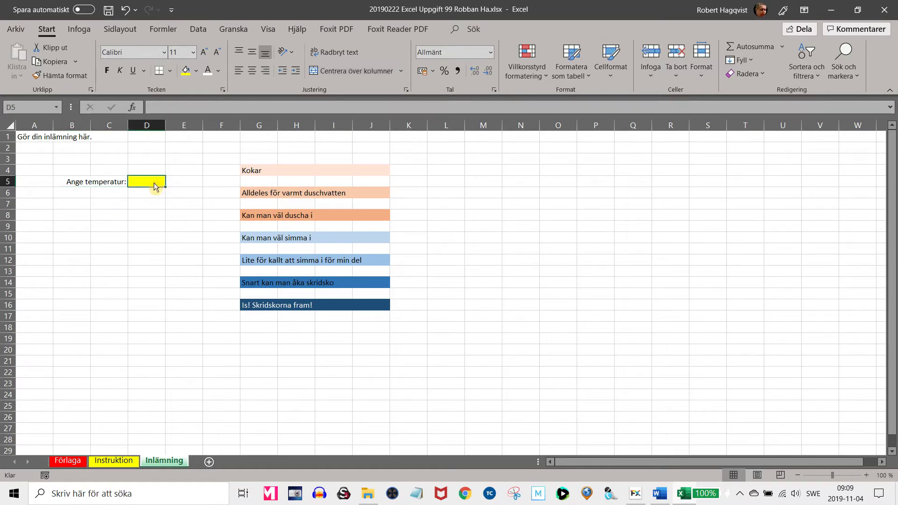
pyautogui.write('100')
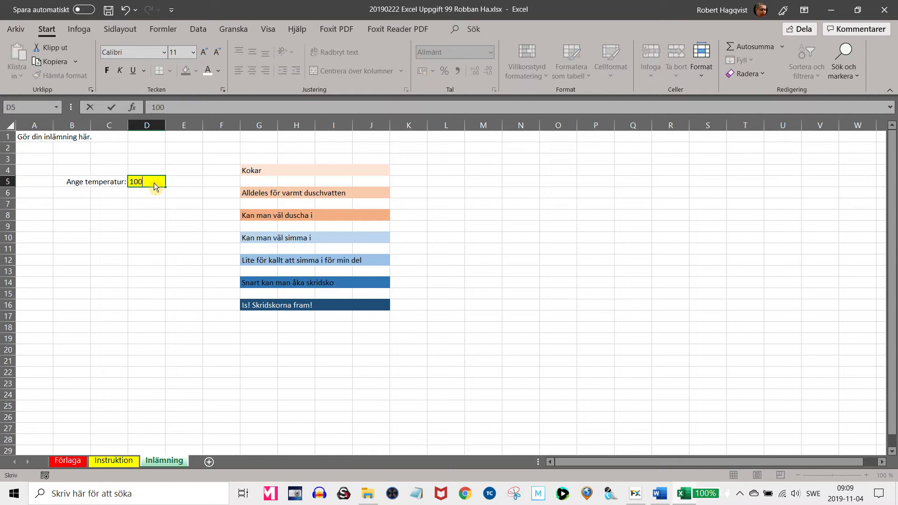
pyautogui.press('Return')
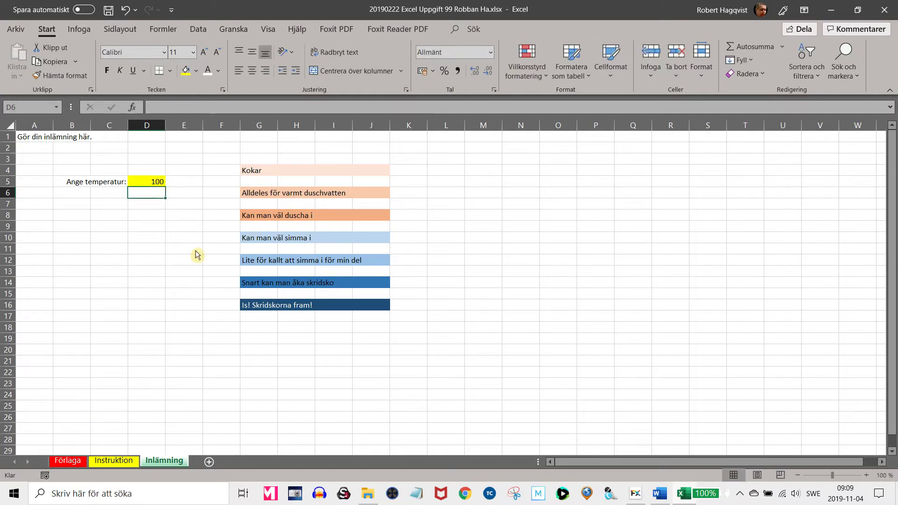
# - Enter the absolute reference formula =$D$5 in cell F4 beside the "Kokar" label
pyautogui.click(232, 173)
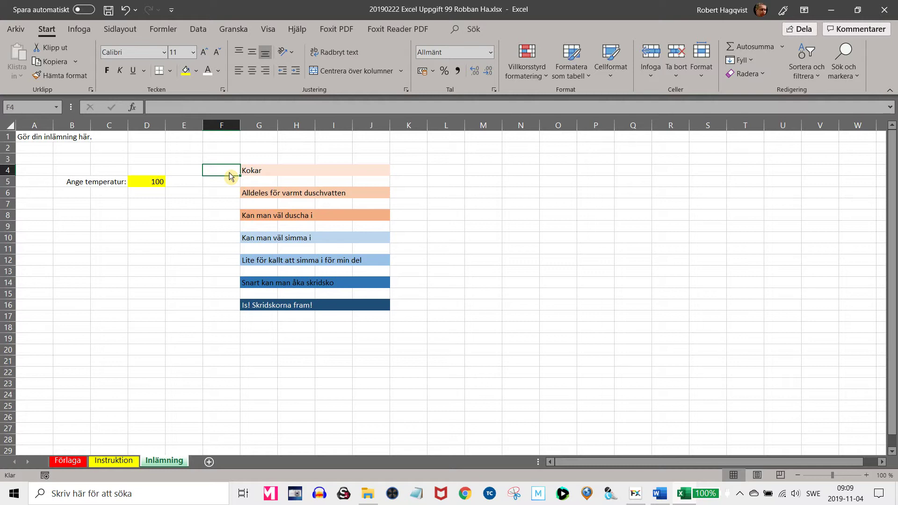
pyautogui.write('=')
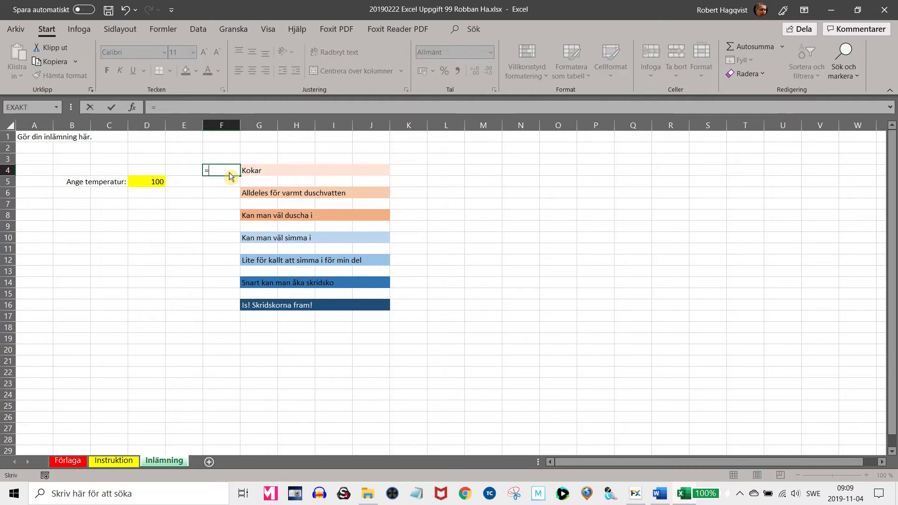
pyautogui.click(155, 190)
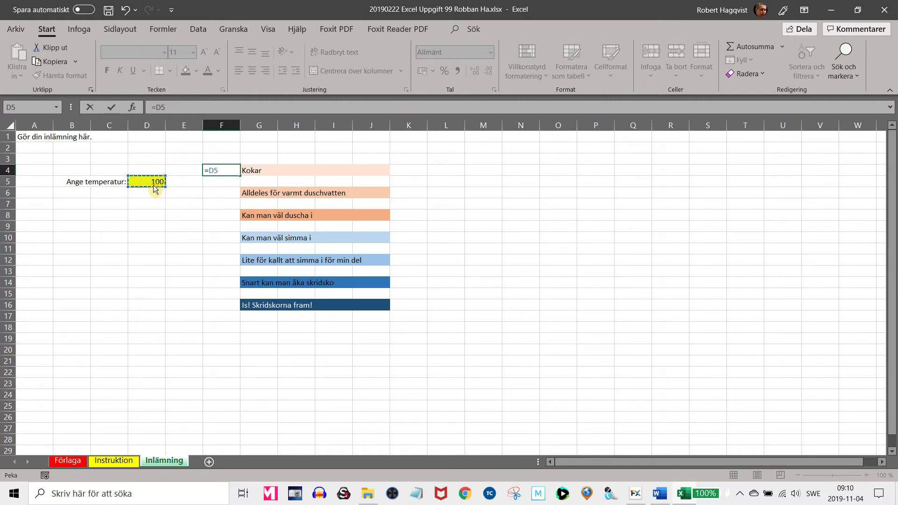
pyautogui.press('F4')
pyautogui.press('Return')
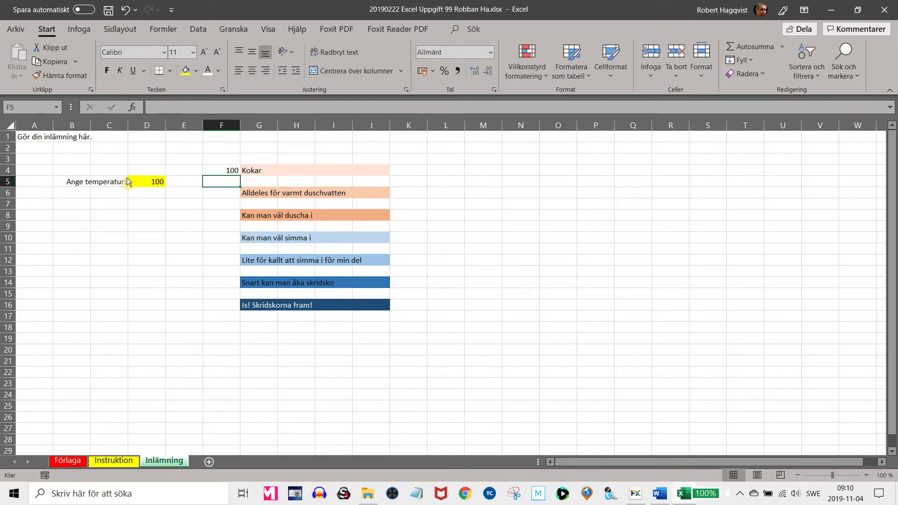
# - Copy the =$D$5 formula from F4 into F6, F8, F10, F12, F14 and F16 beside the remaining water descriptions
pyautogui.click(220, 175)
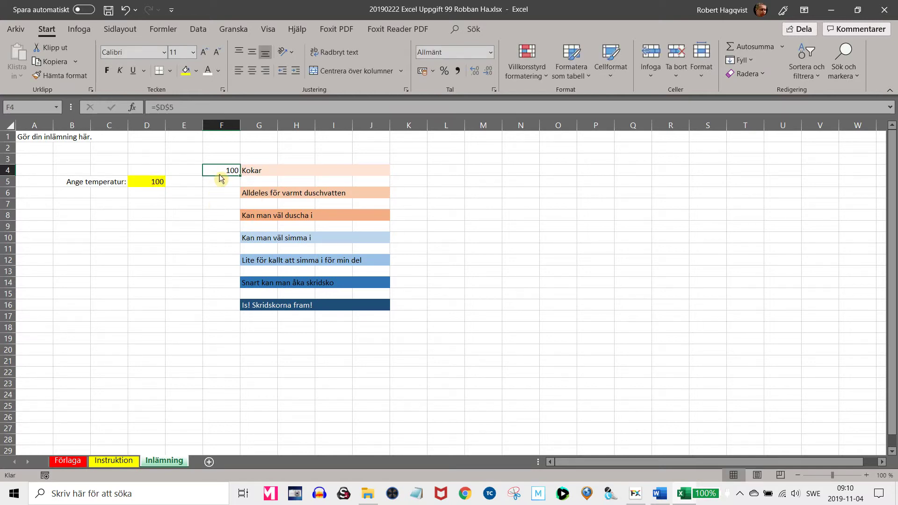
pyautogui.hotkey('ctrl', 'c')
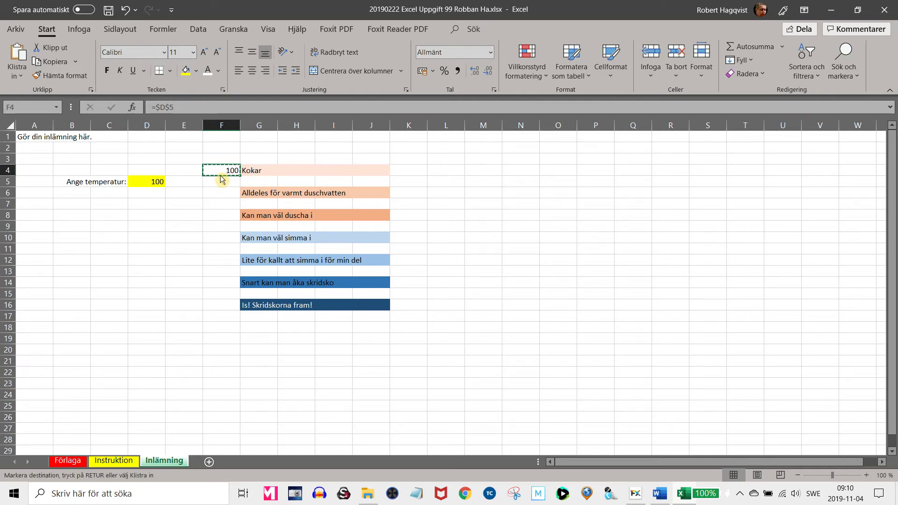
pyautogui.click(233, 194)
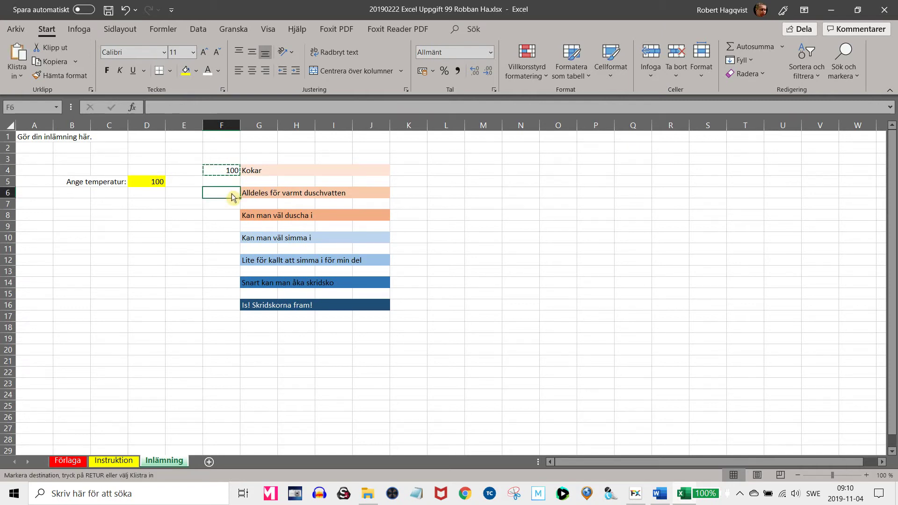
pyautogui.hotkey('ctrl', 'v')
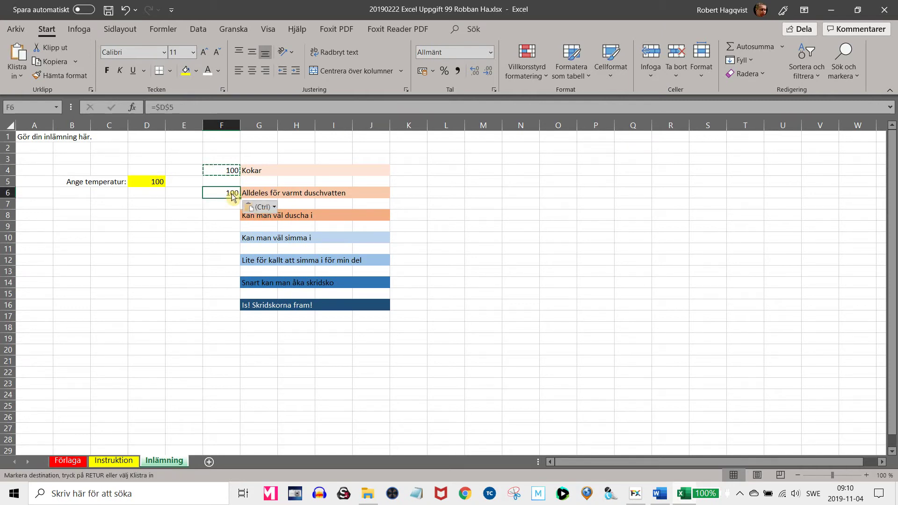
pyautogui.click(229, 219)
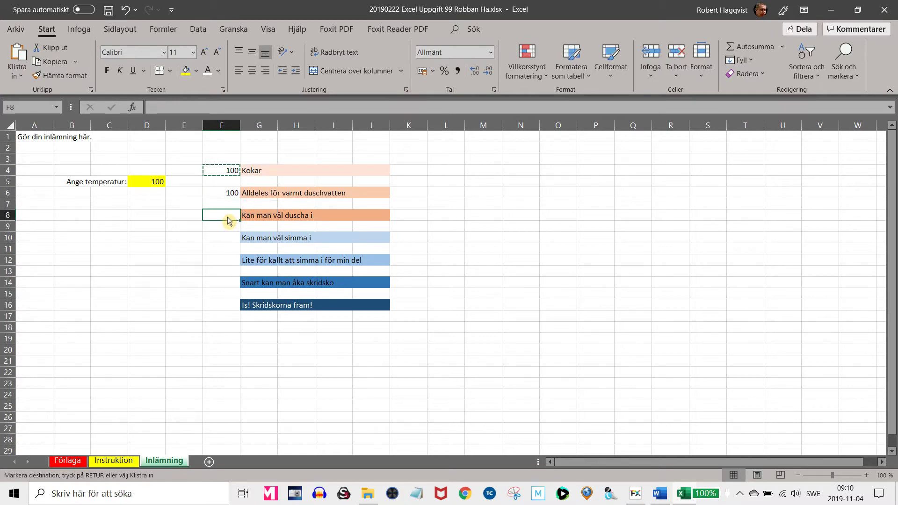
pyautogui.hotkey('ctrl', 'v')
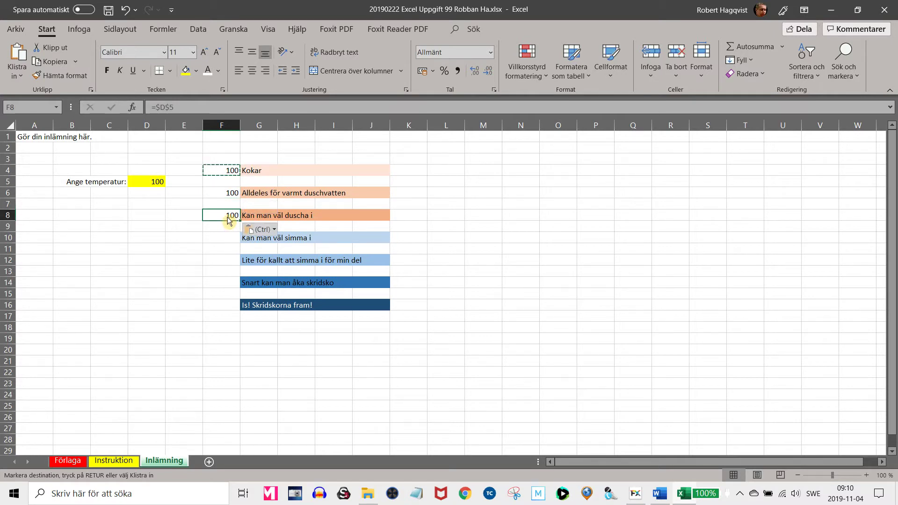
pyautogui.click(226, 241)
pyautogui.hotkey('ctrl', 'v')
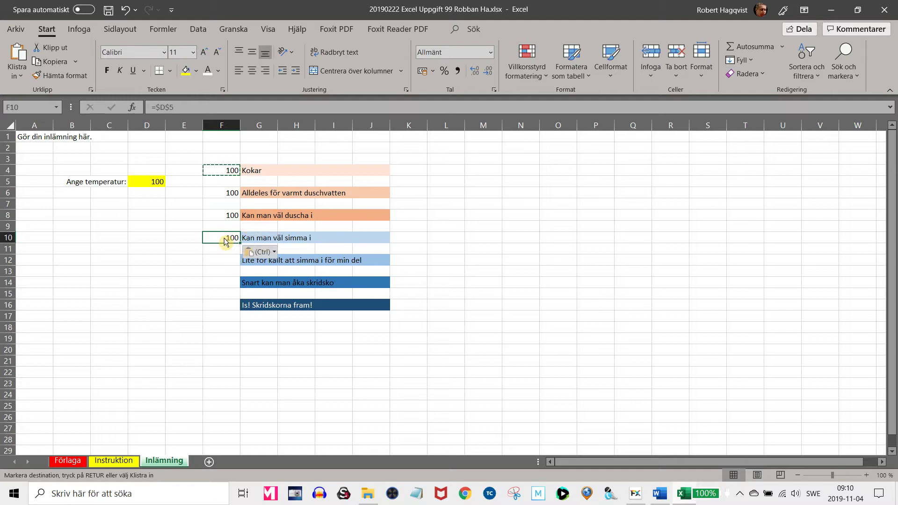
pyautogui.click(228, 265)
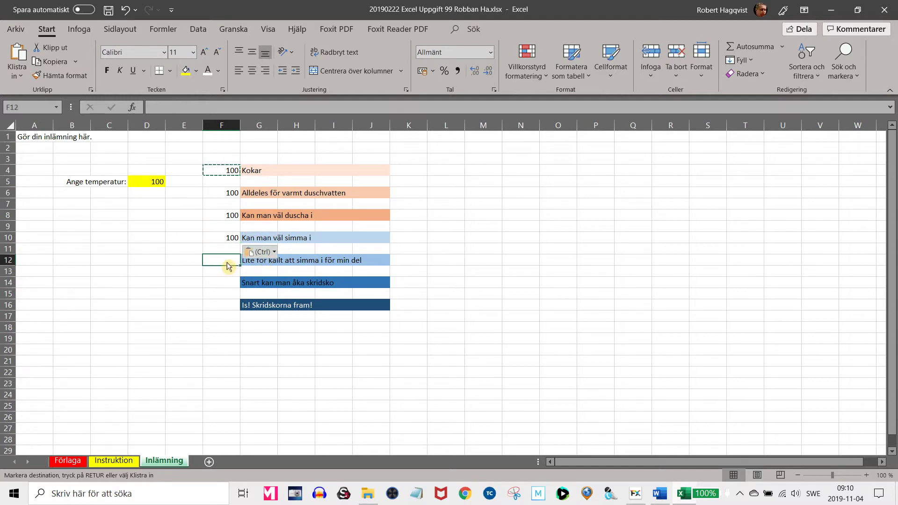
pyautogui.hotkey('ctrl', 'v')
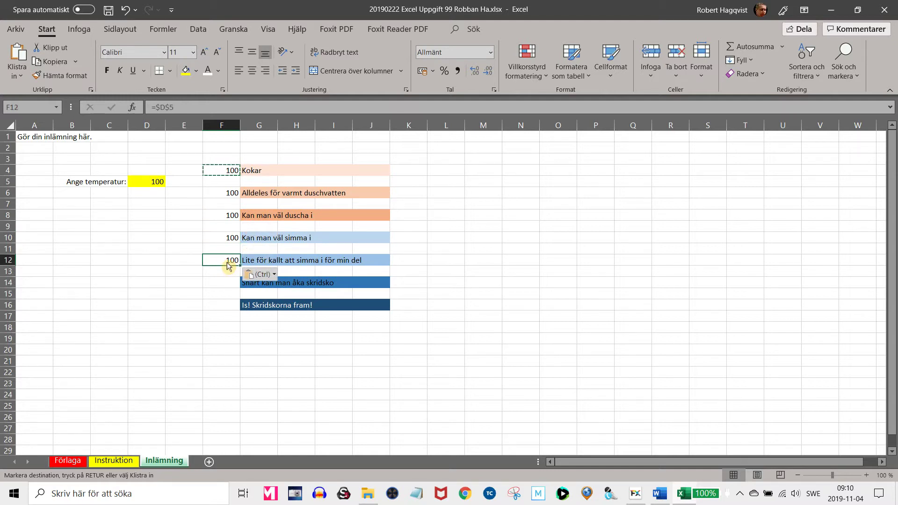
pyautogui.click(233, 286)
pyautogui.hotkey('ctrl', 'v')
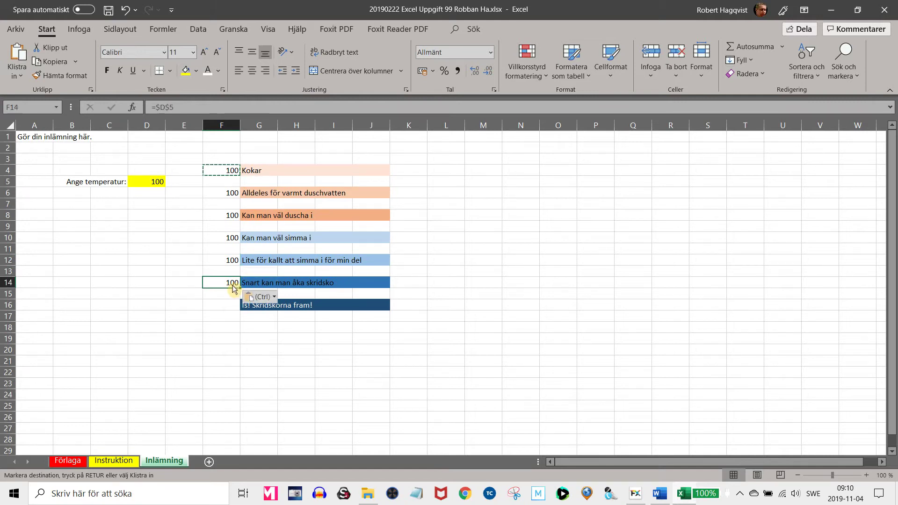
pyautogui.click(236, 311)
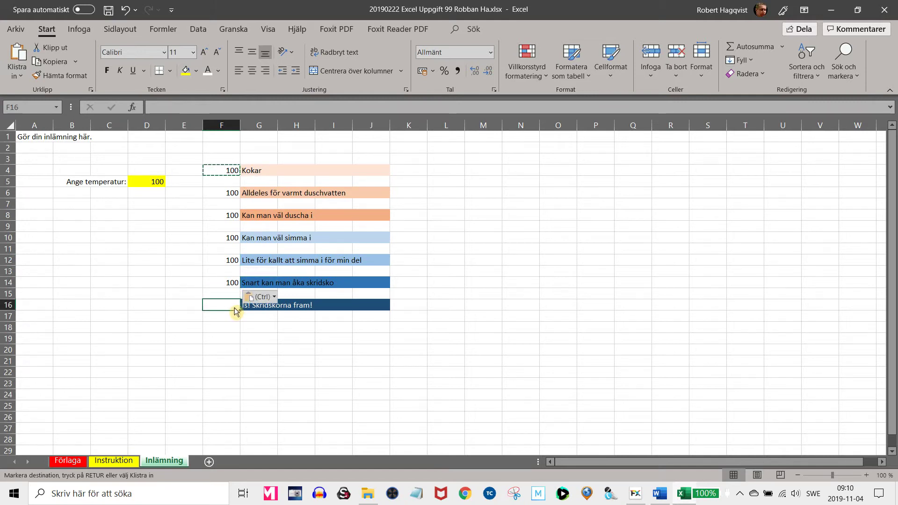
pyautogui.hotkey('ctrl', 'v')
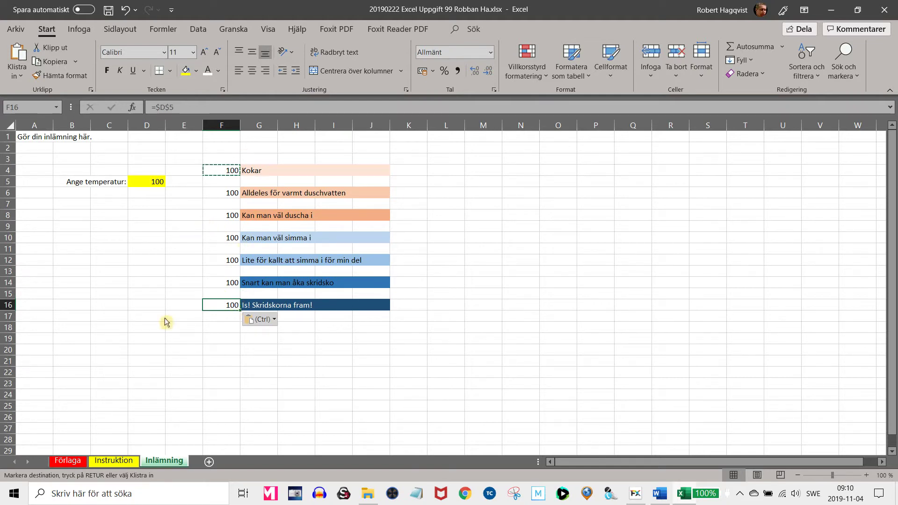
# - Check the formatting of the column F temperature cells on Förlaga and return to Inlämning
pyautogui.click(81, 465)
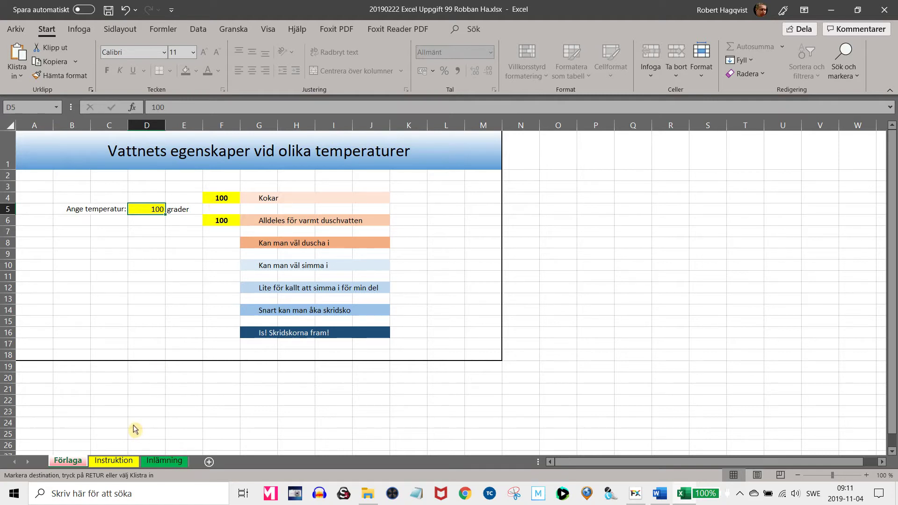
pyautogui.click(165, 460)
pyautogui.hotkey('ctrl', 'v')
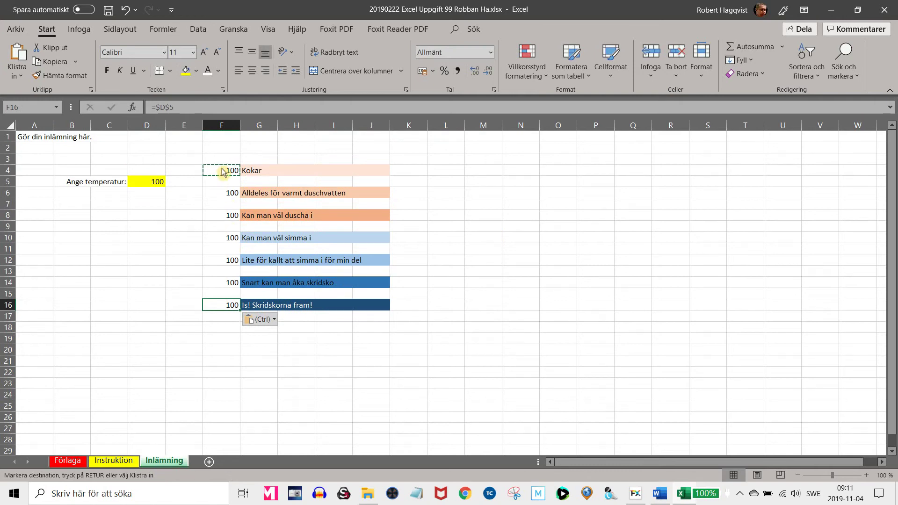
# - Create a conditional formatting rule for F4 that formats only cells with a value greater than or equal to (Större än eller lika med) 100
pyautogui.click(225, 176)
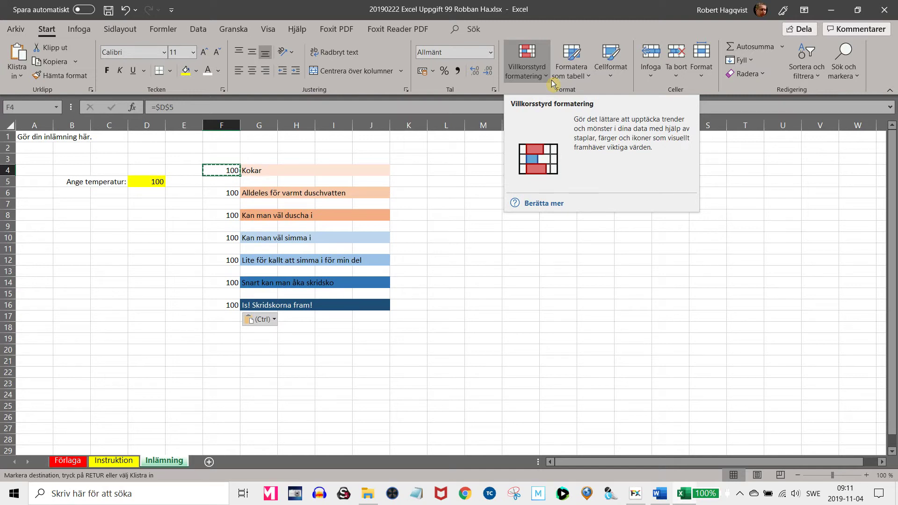
pyautogui.click(549, 81)
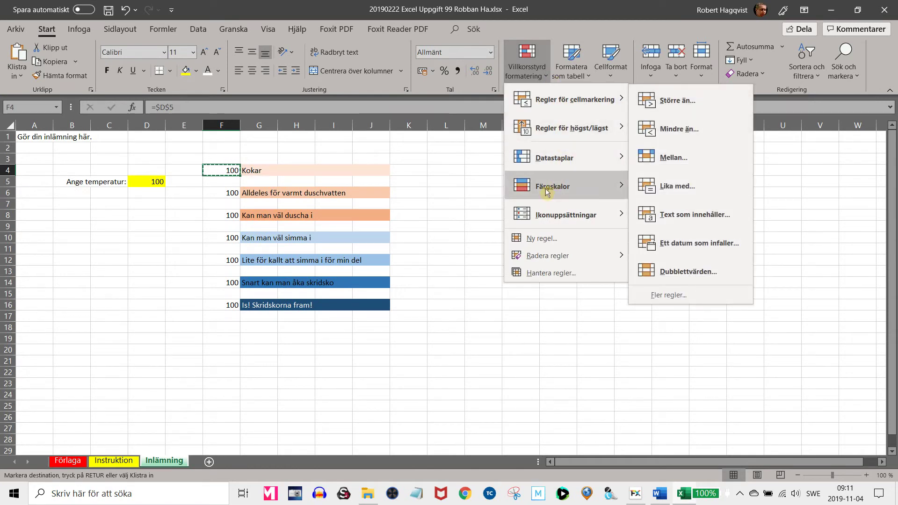
pyautogui.moveTo(536, 226)
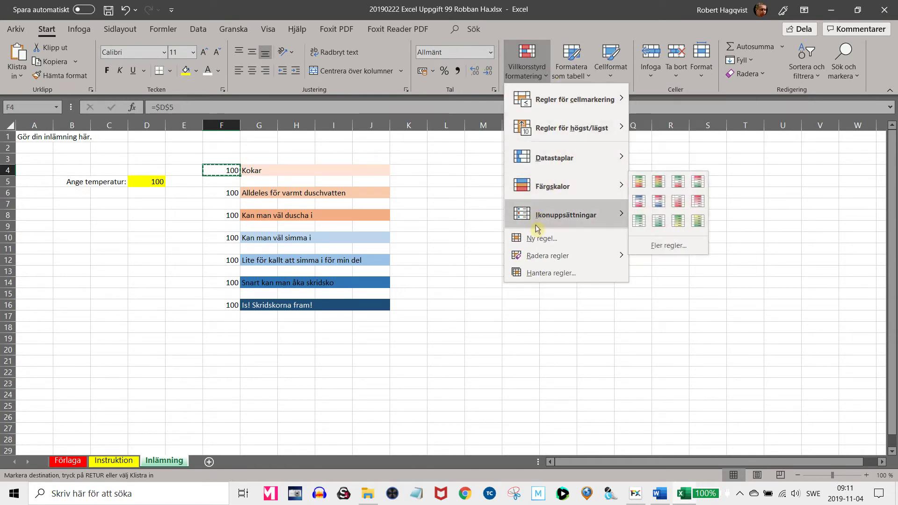
pyautogui.click(534, 279)
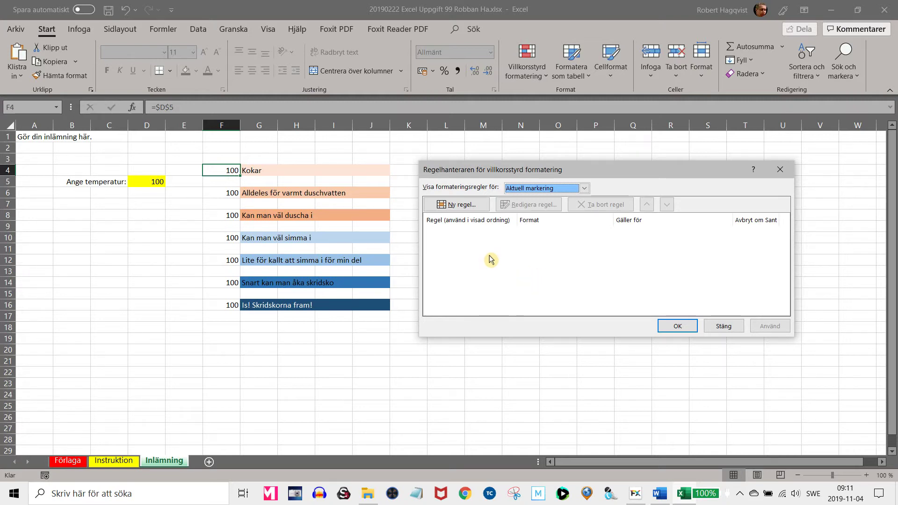
pyautogui.click(473, 207)
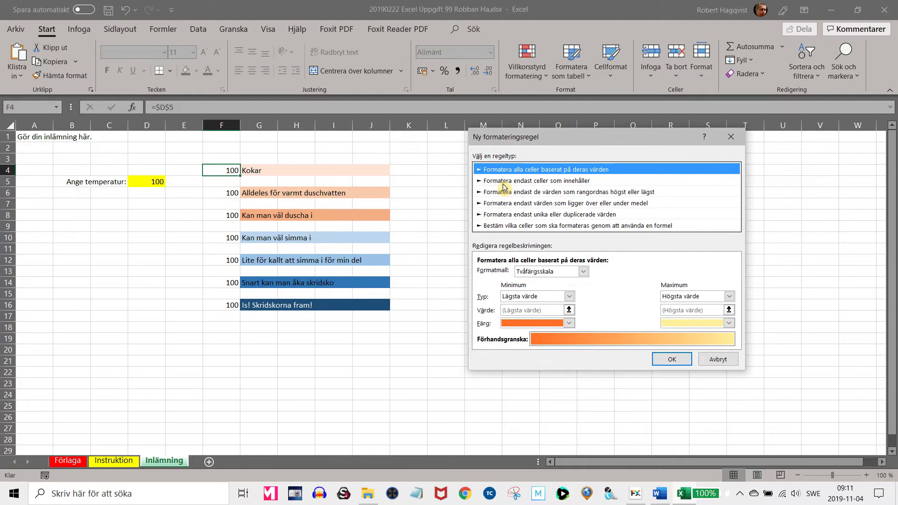
pyautogui.click(503, 185)
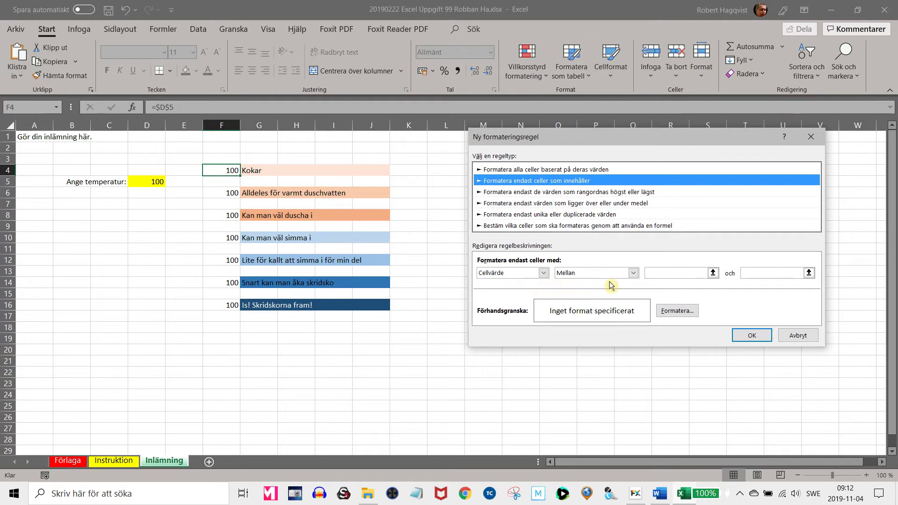
pyautogui.click(637, 276)
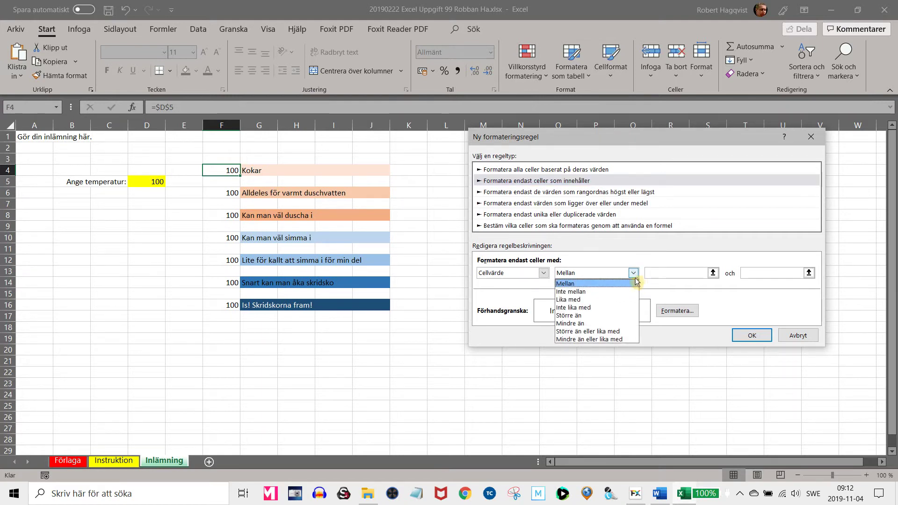
pyautogui.click(604, 332)
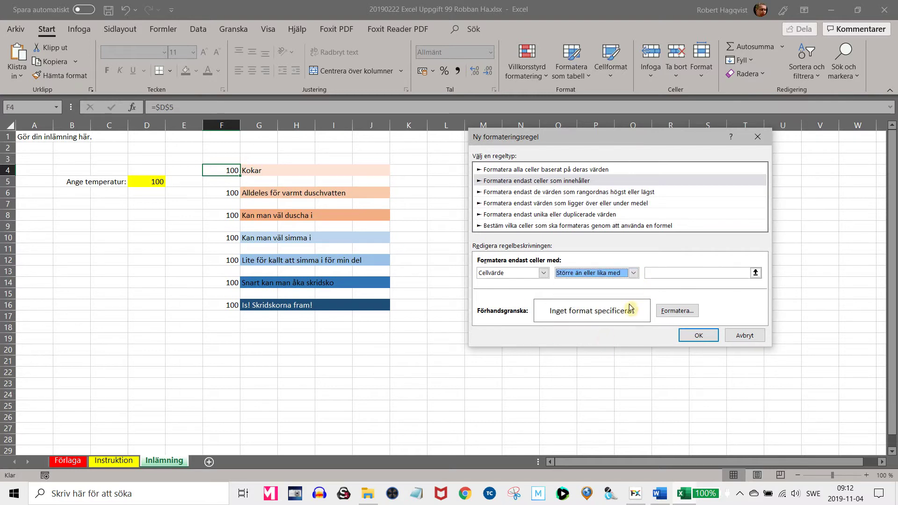
pyautogui.click(662, 276)
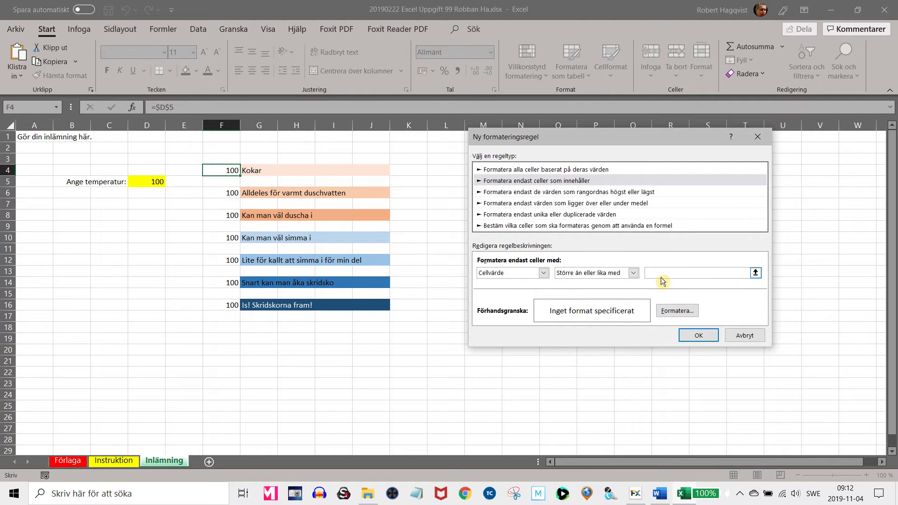
pyautogui.write('100')
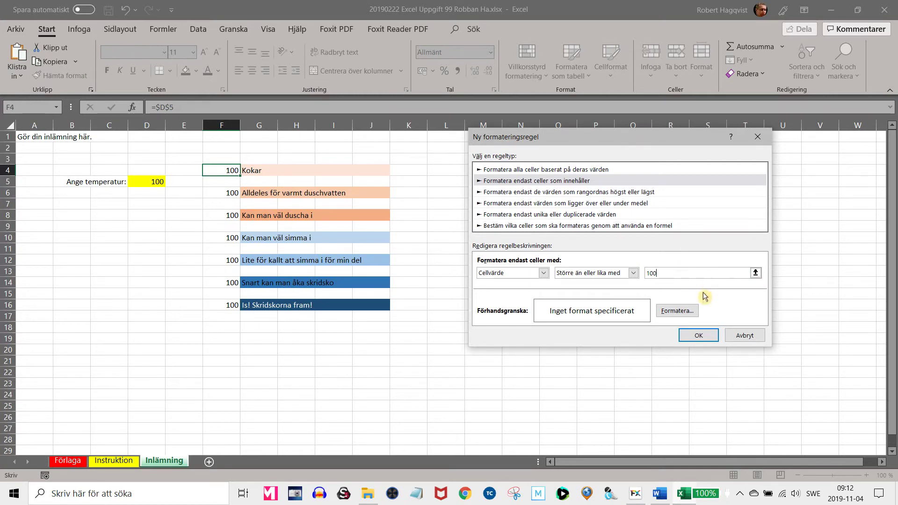
# - Give the F4 rule bold black text and a yellow fill, and apply it
pyautogui.click(687, 312)
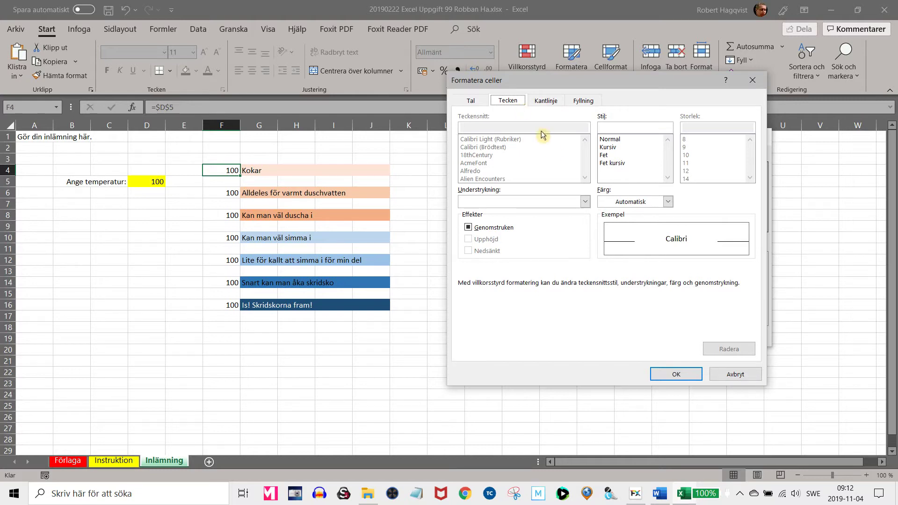
pyautogui.click(611, 156)
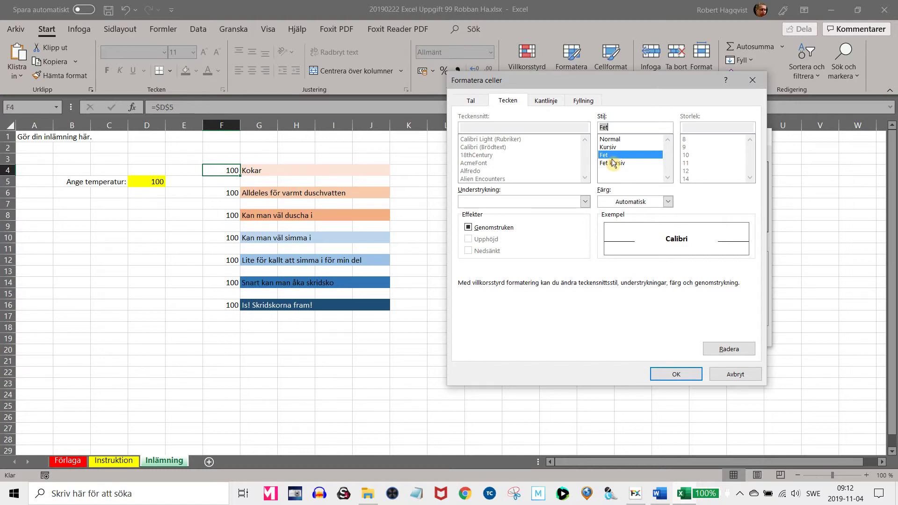
pyautogui.click(668, 201)
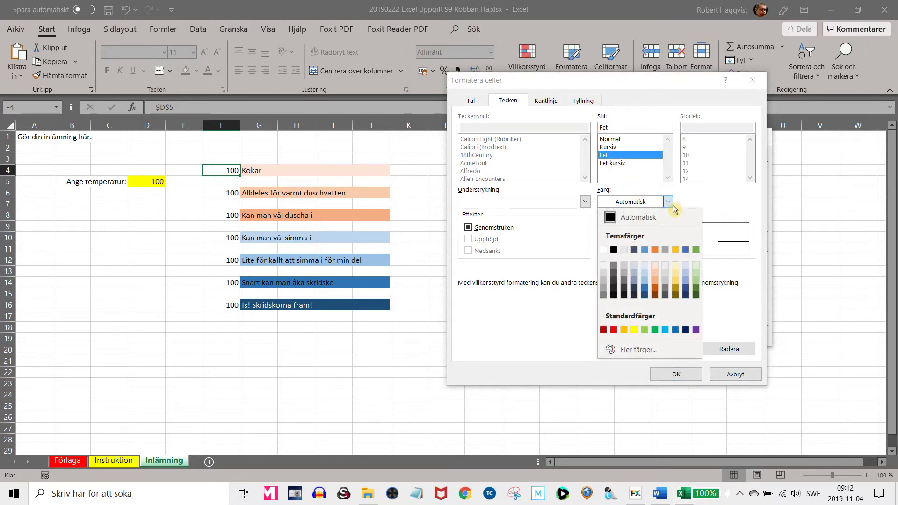
pyautogui.click(619, 252)
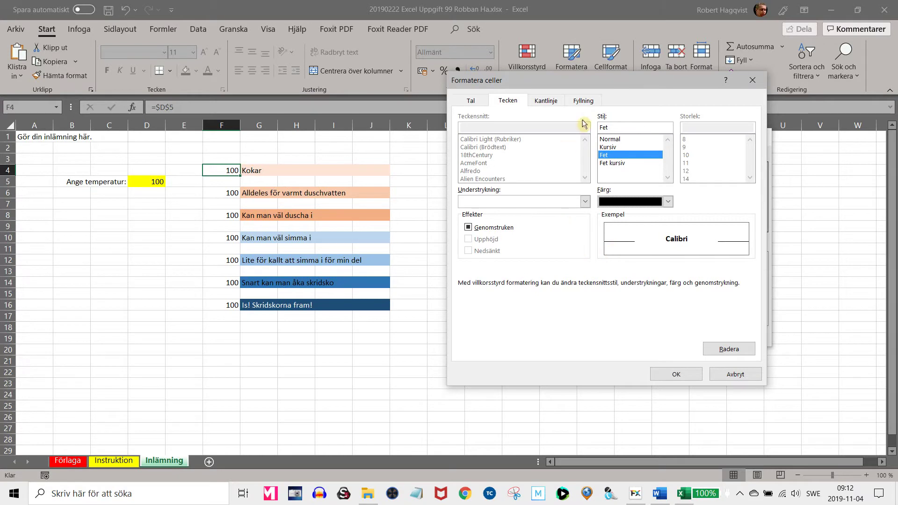
pyautogui.click(583, 101)
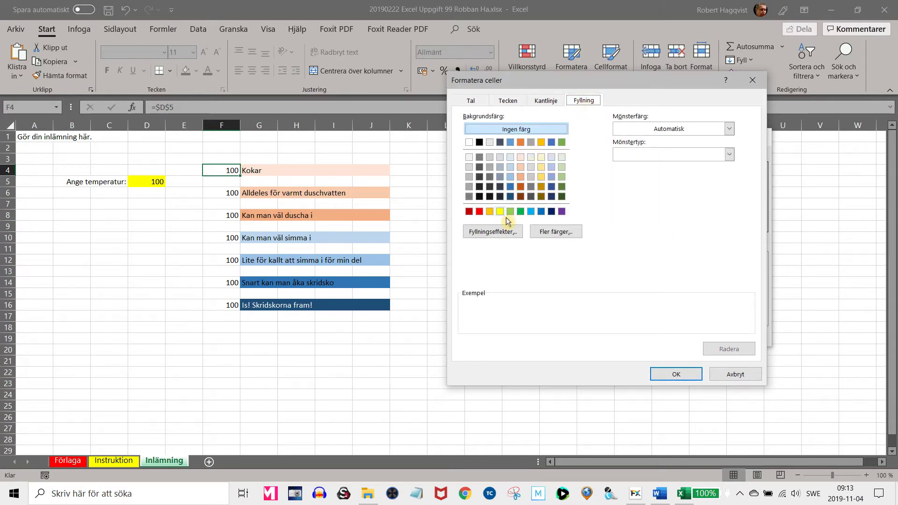
pyautogui.click(501, 212)
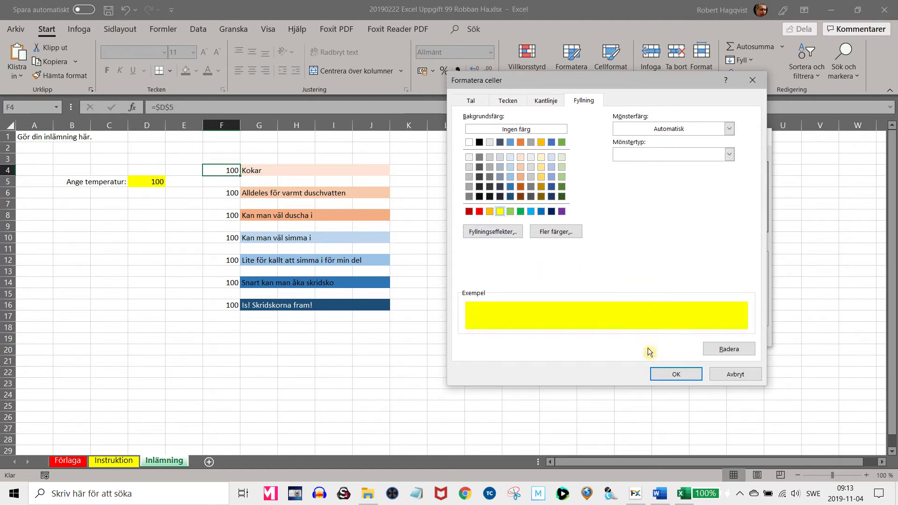
pyautogui.click(672, 374)
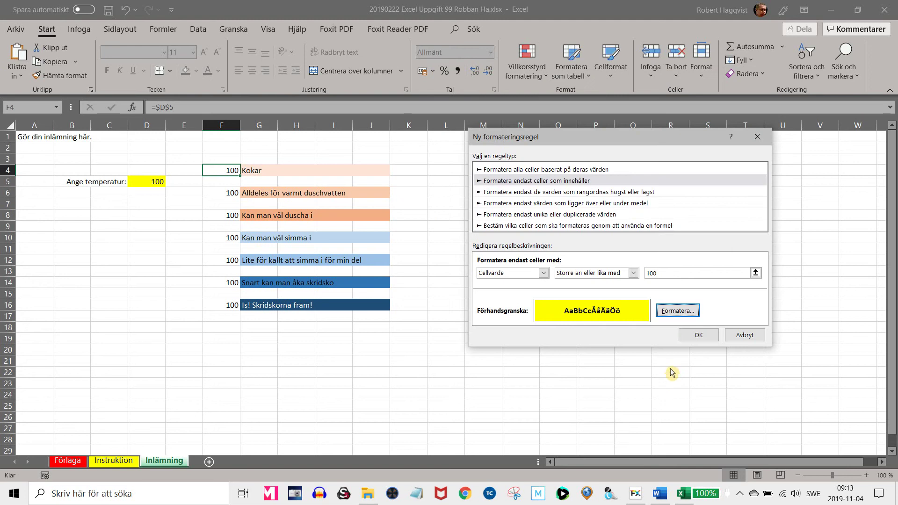
pyautogui.click(698, 336)
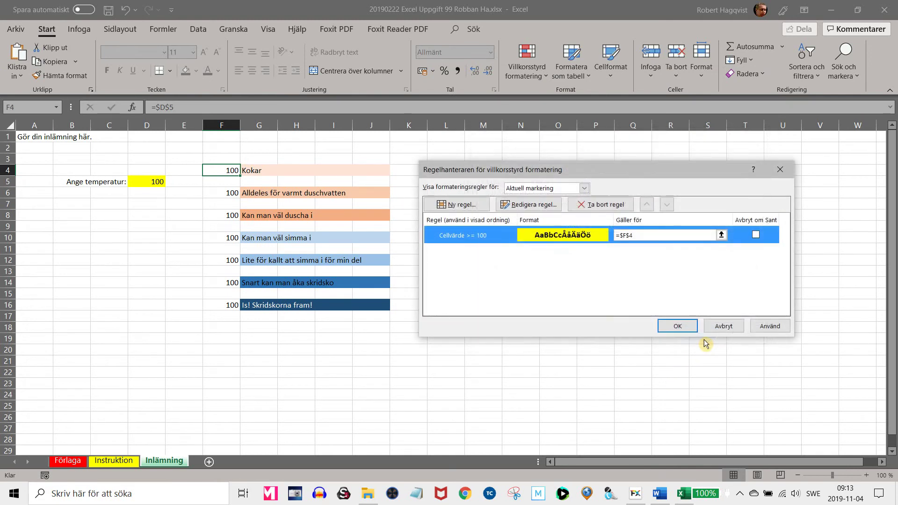
pyautogui.click(681, 326)
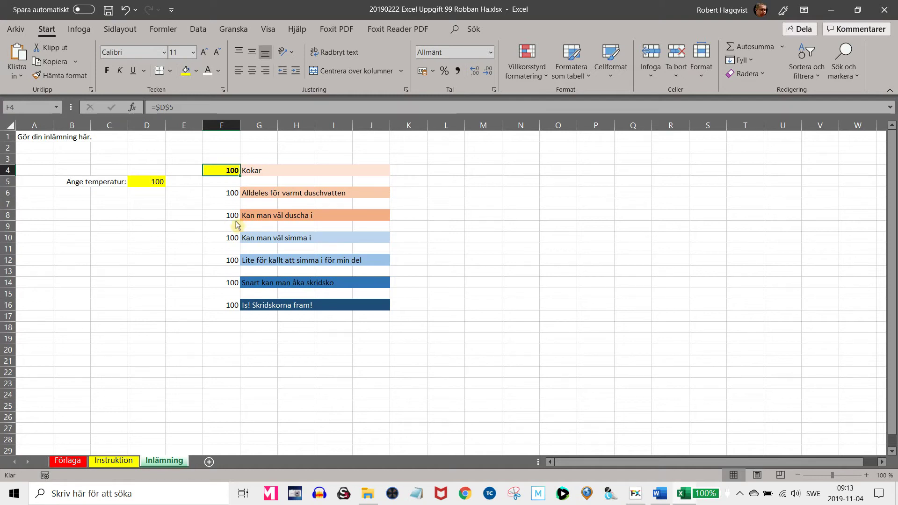
# - Create a conditional formatting rule for F6 that formats only cells with a value greater than (Större än) 40
pyautogui.click(216, 196)
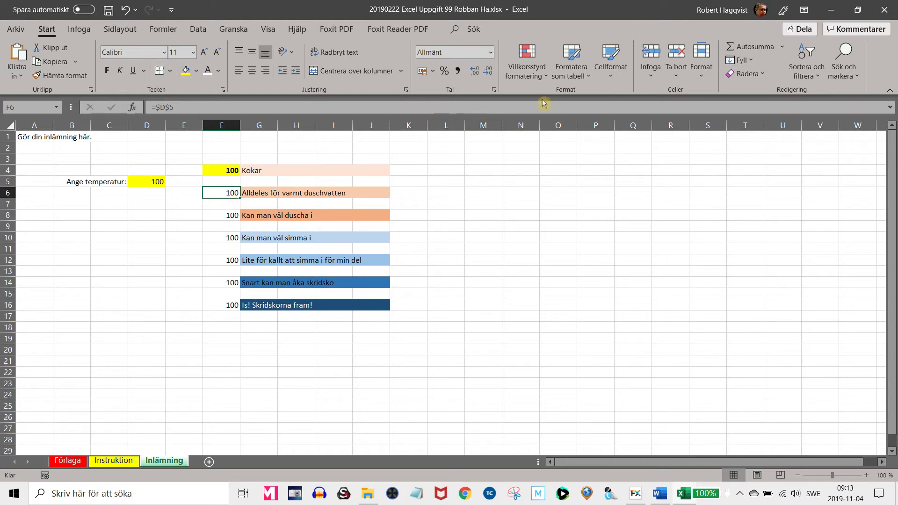
pyautogui.click(547, 77)
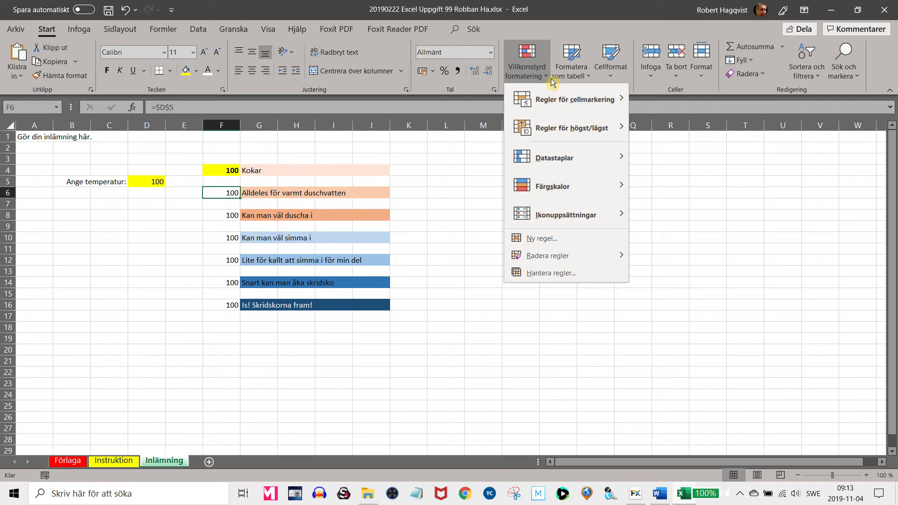
pyautogui.click(562, 279)
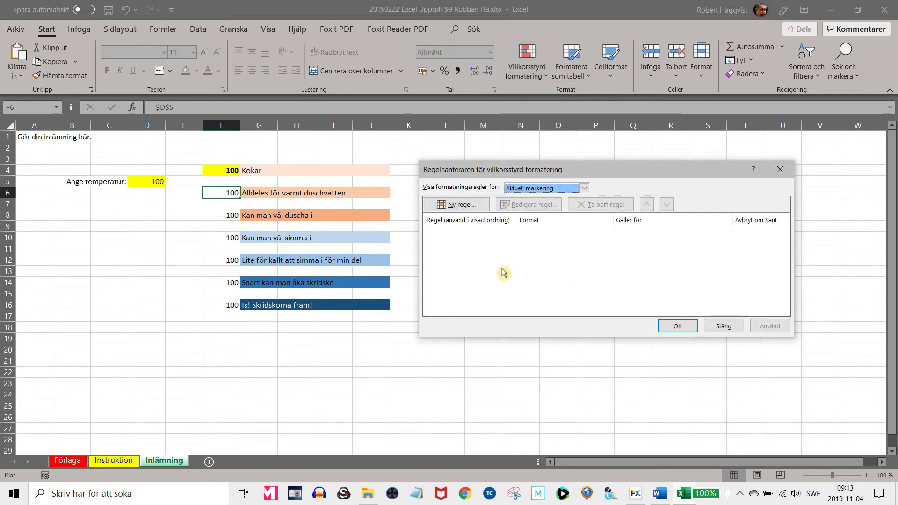
pyautogui.click(466, 209)
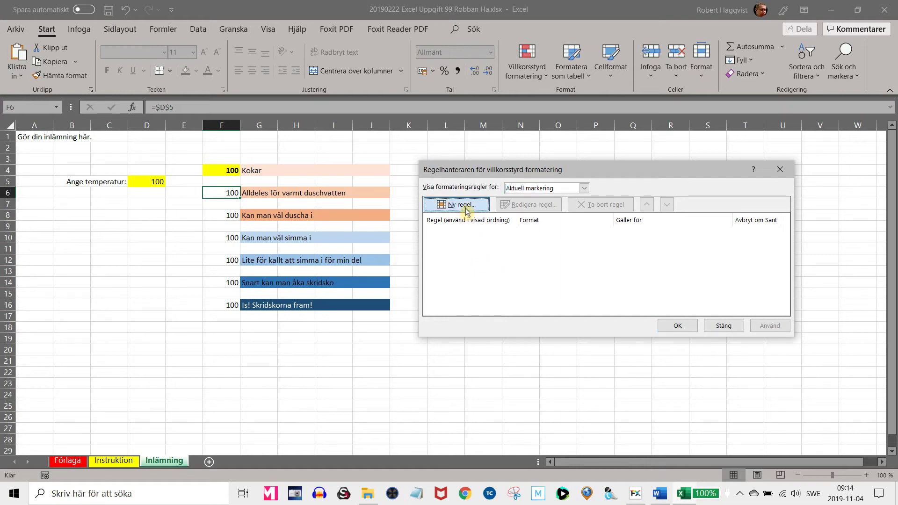
pyautogui.click(499, 182)
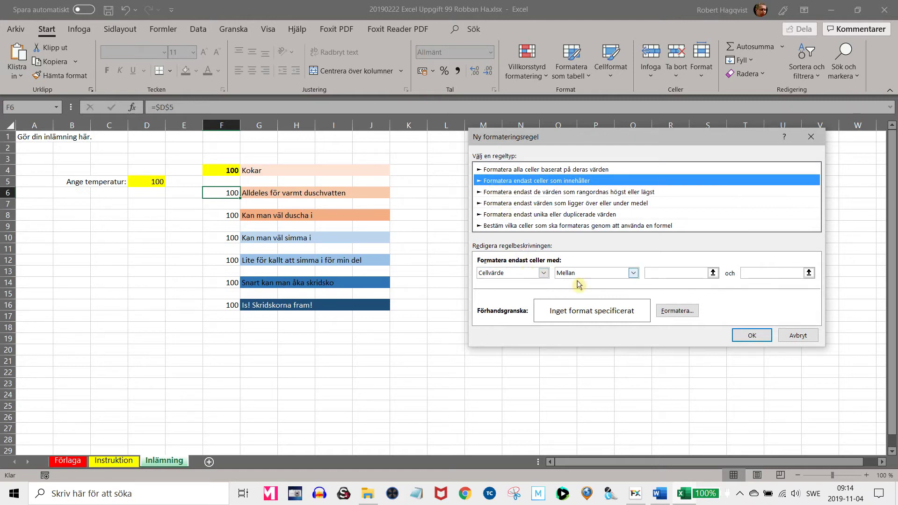
pyautogui.click(637, 275)
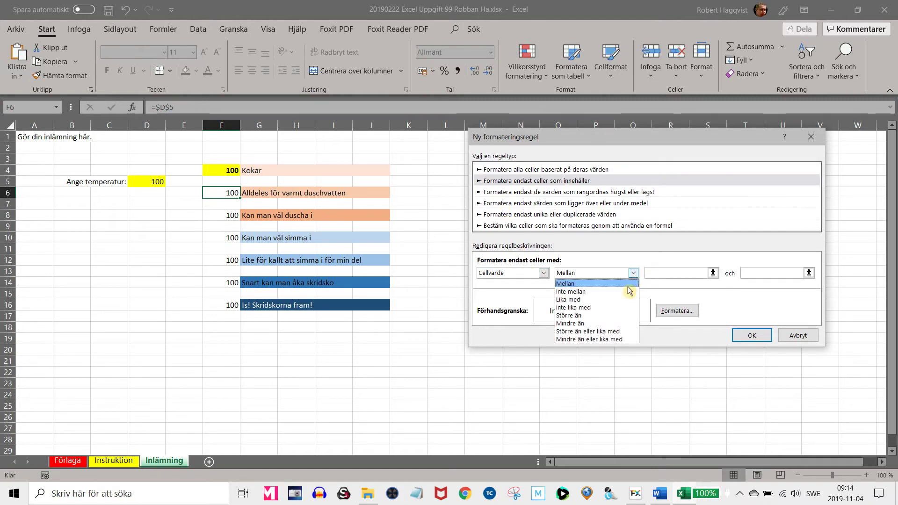
pyautogui.click(599, 316)
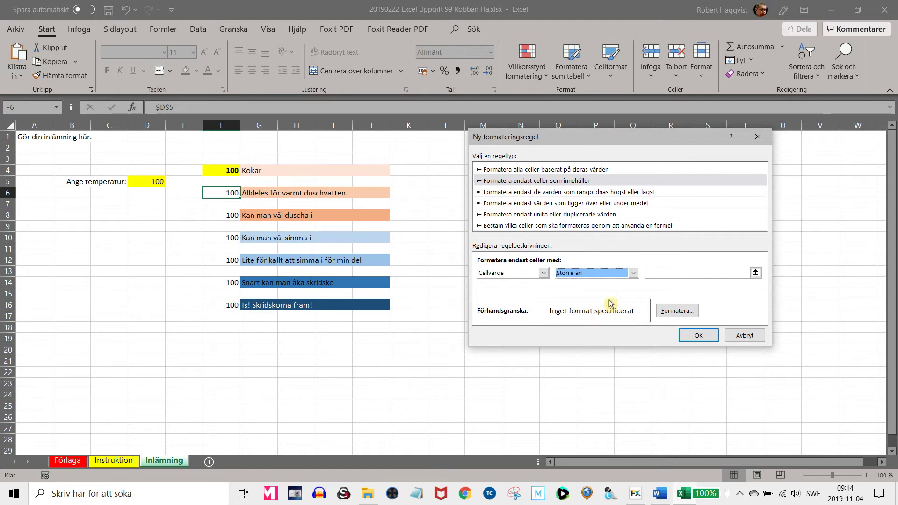
pyautogui.click(662, 278)
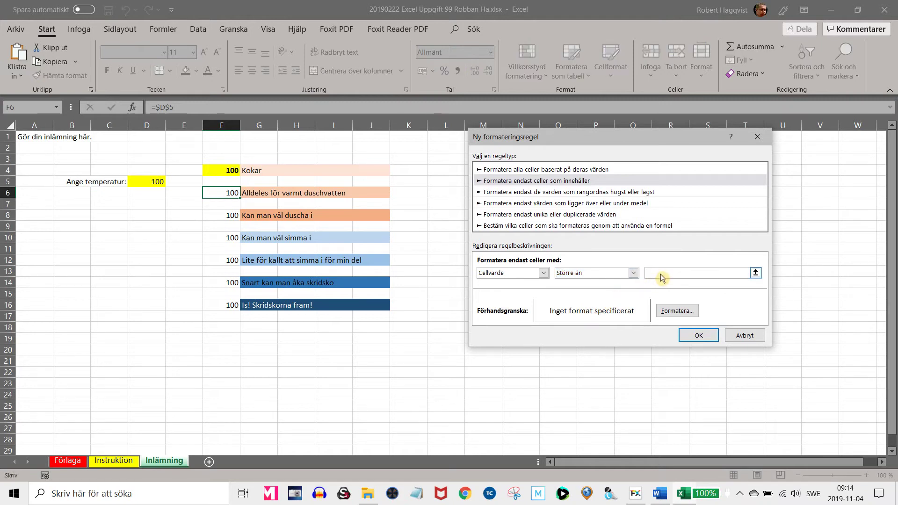
pyautogui.write('40')
# - Give the F6 rule a yellow fill and bold black text, and apply it
pyautogui.click(682, 315)
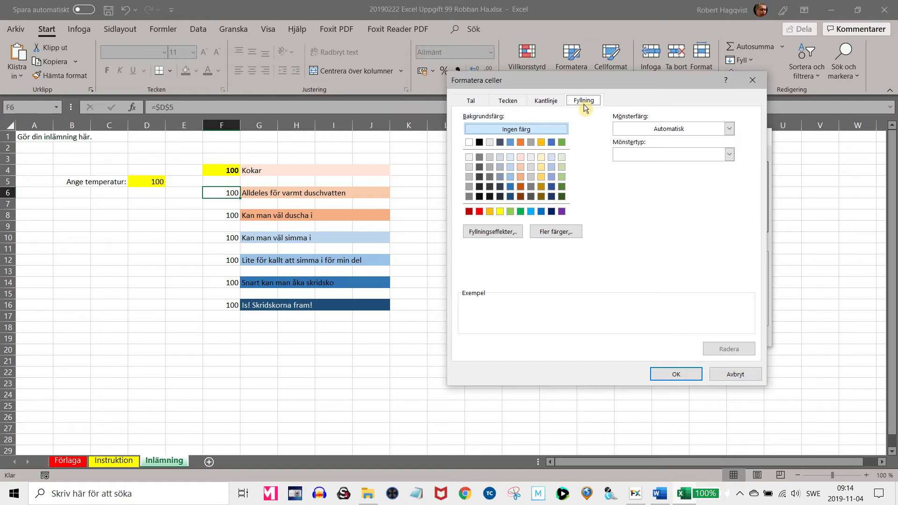
pyautogui.click(500, 212)
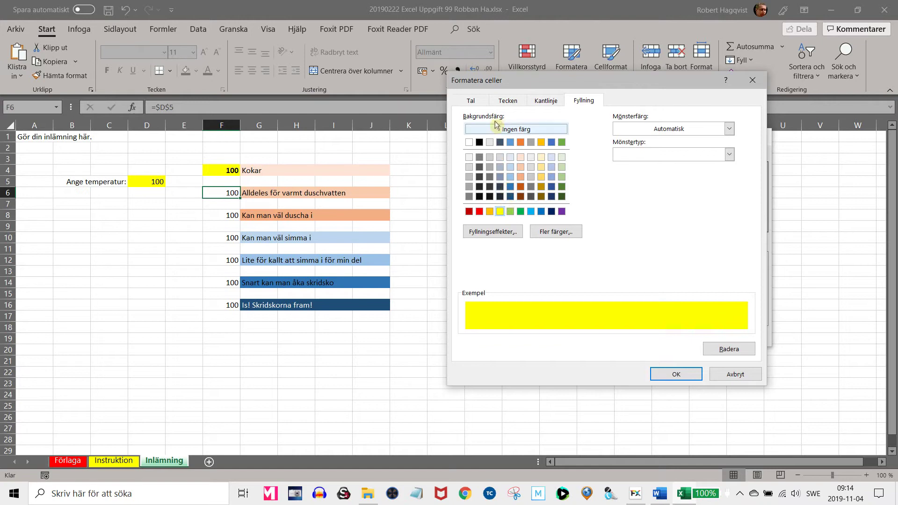
pyautogui.click(509, 102)
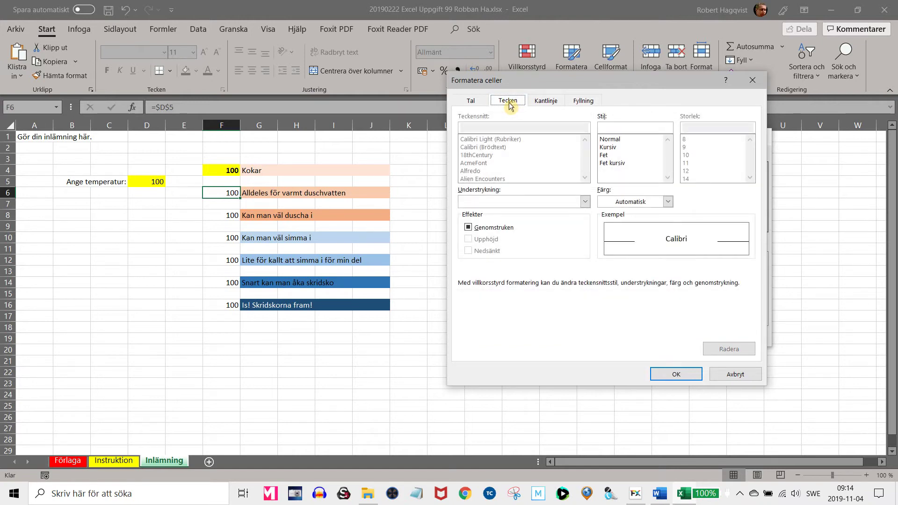
pyautogui.click(610, 157)
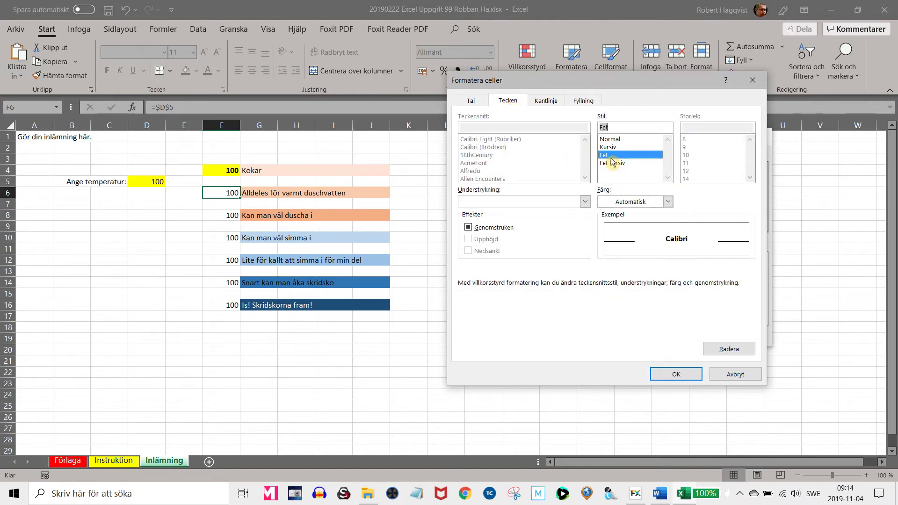
pyautogui.click(670, 204)
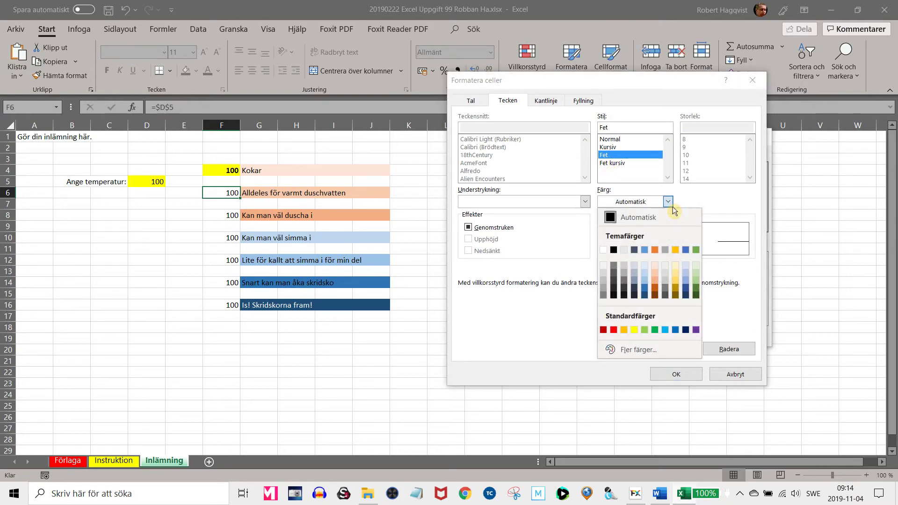
pyautogui.click(615, 250)
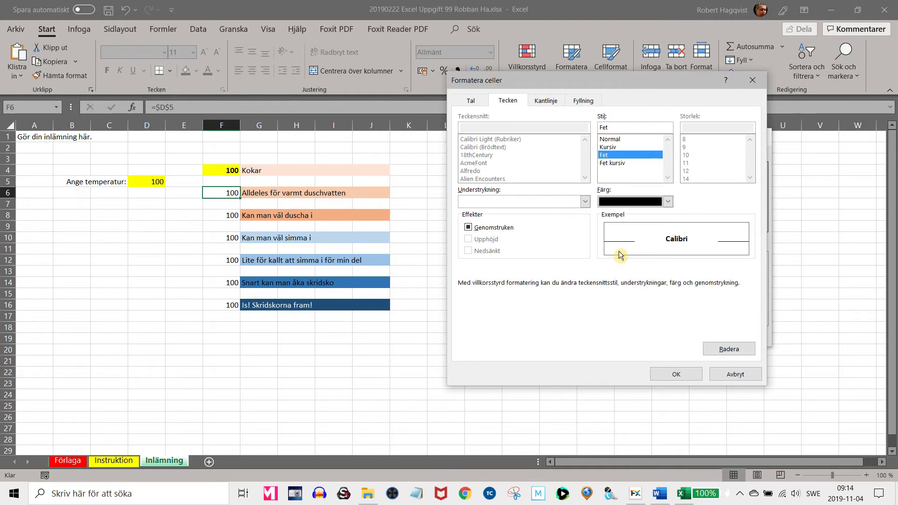
pyautogui.click(676, 375)
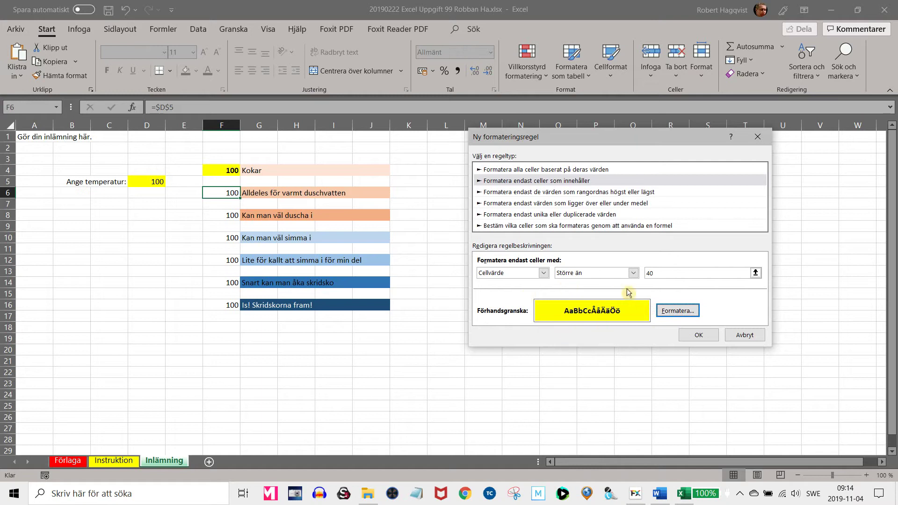
pyautogui.click(706, 338)
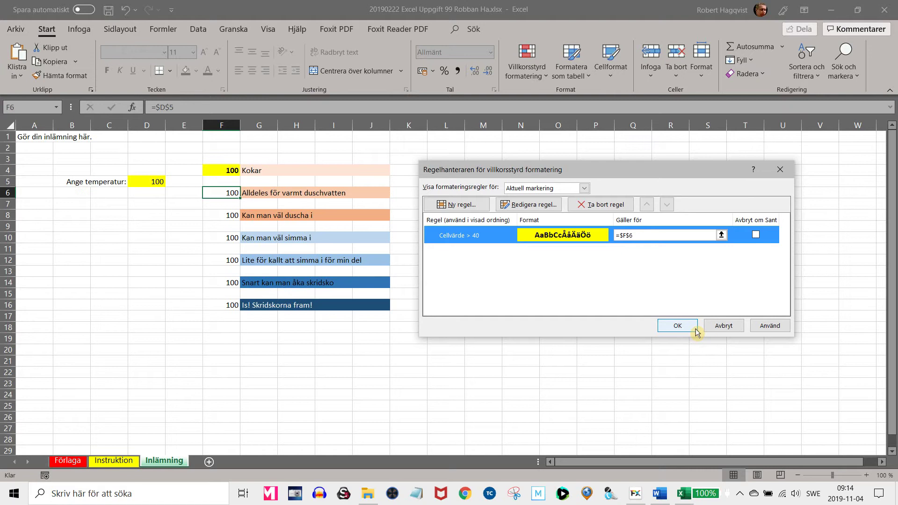
pyautogui.click(692, 328)
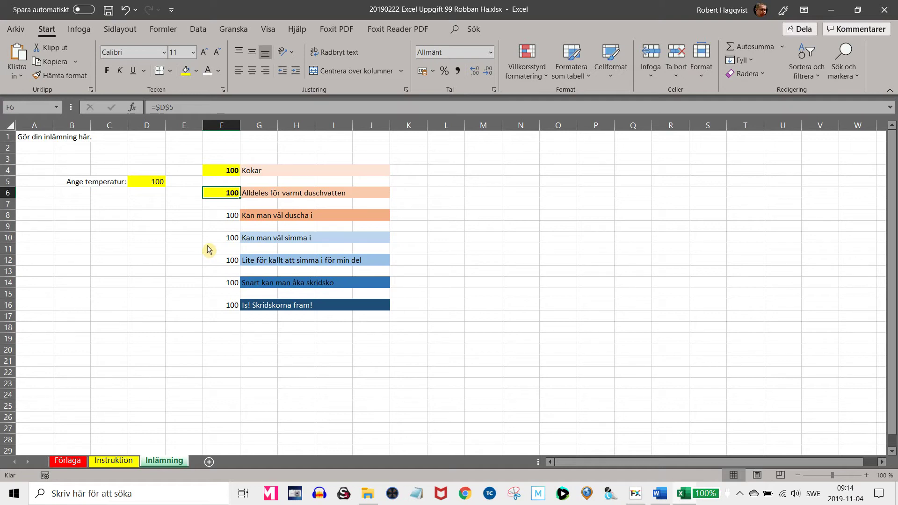
# - Create a conditional formatting rule for F8 that formats only cells with a value between (Mellan) 3 and 40
pyautogui.click(222, 219)
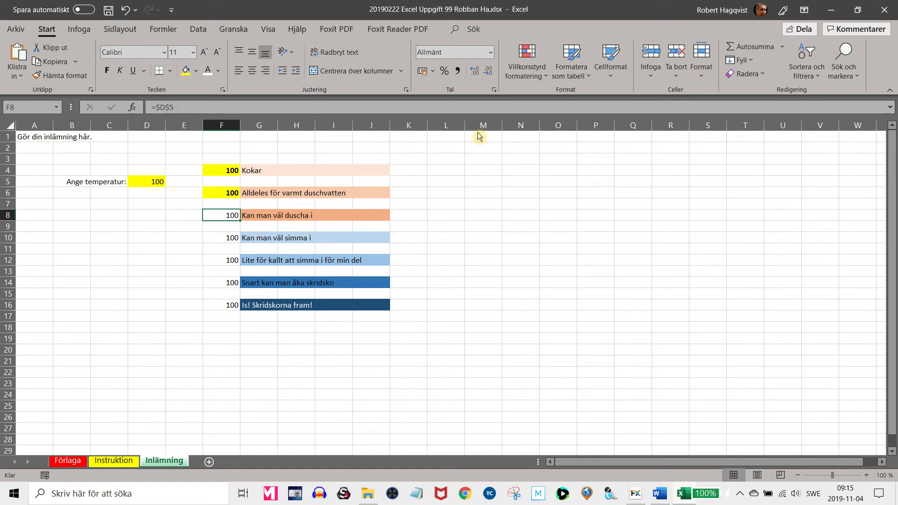
pyautogui.click(553, 79)
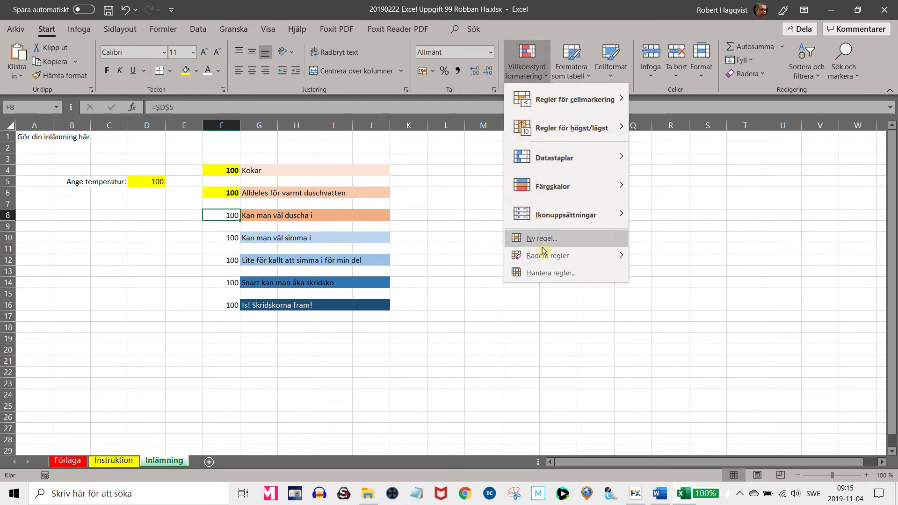
pyautogui.click(546, 276)
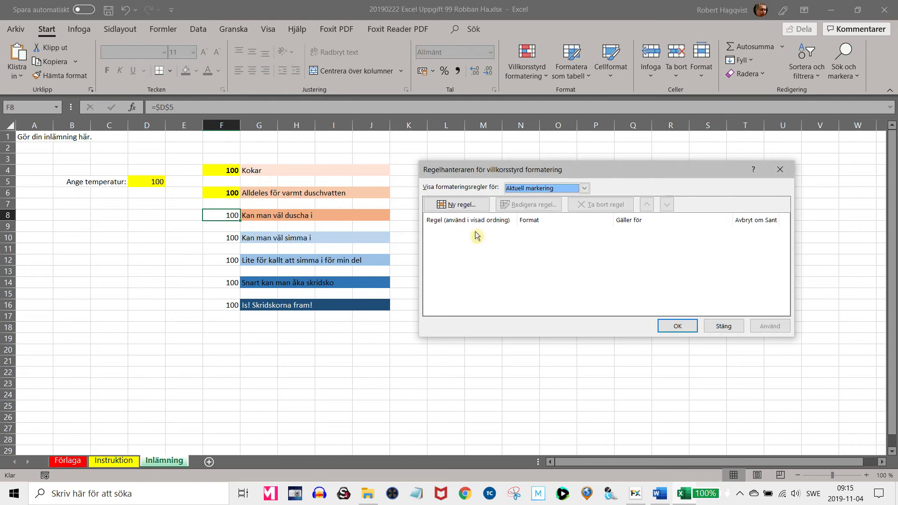
pyautogui.click(461, 213)
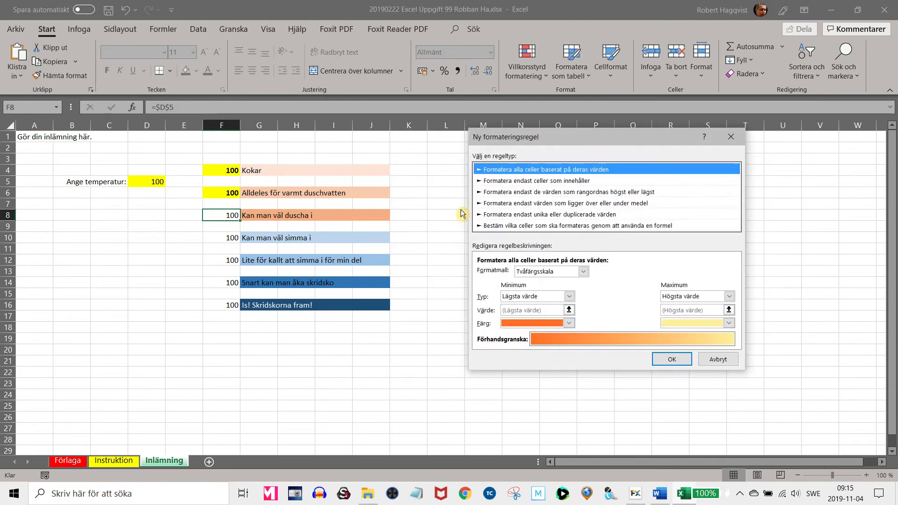
pyautogui.click(499, 181)
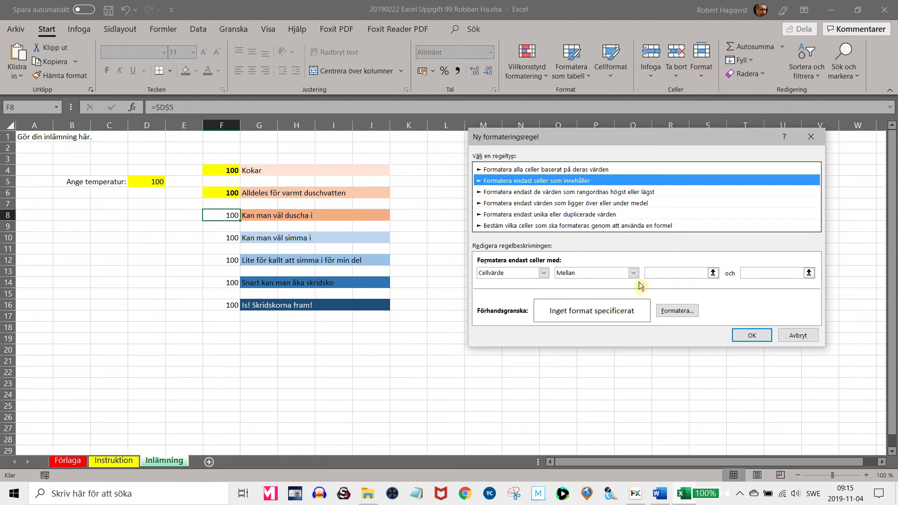
pyautogui.click(673, 275)
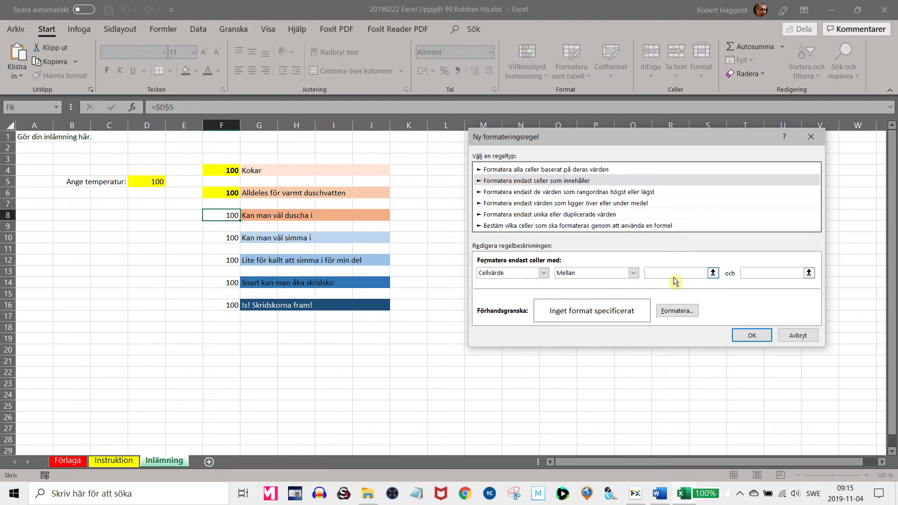
pyautogui.write('3')
pyautogui.write('40')
# - Set the F8 rule's text to bold (Fet) and open its font colour choices
pyautogui.click(675, 312)
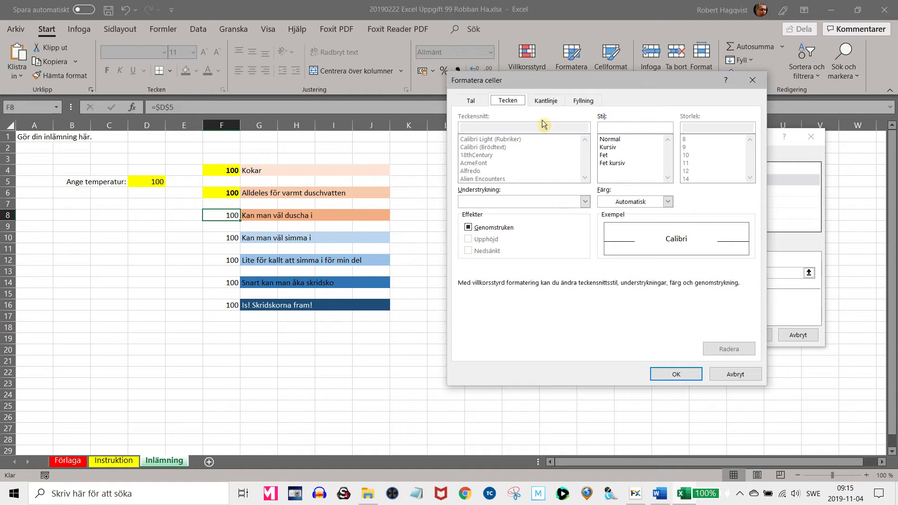
pyautogui.click(614, 158)
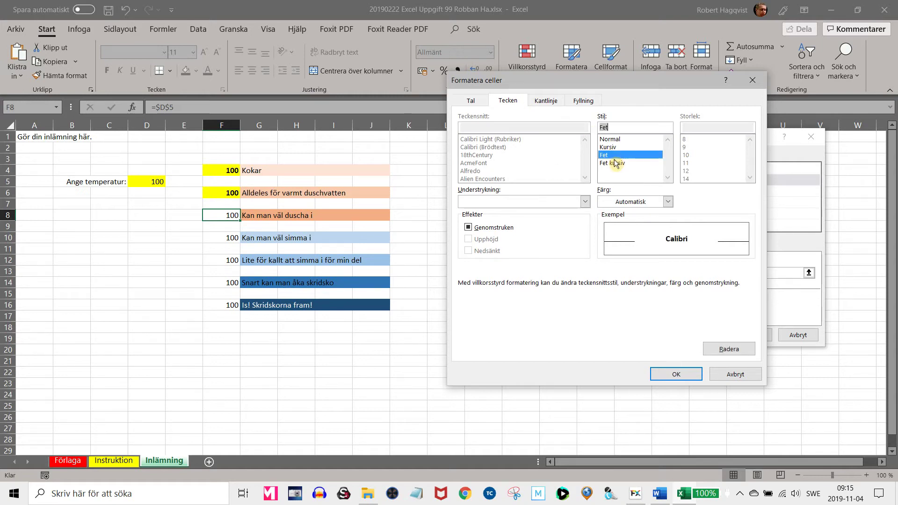
pyautogui.click(668, 203)
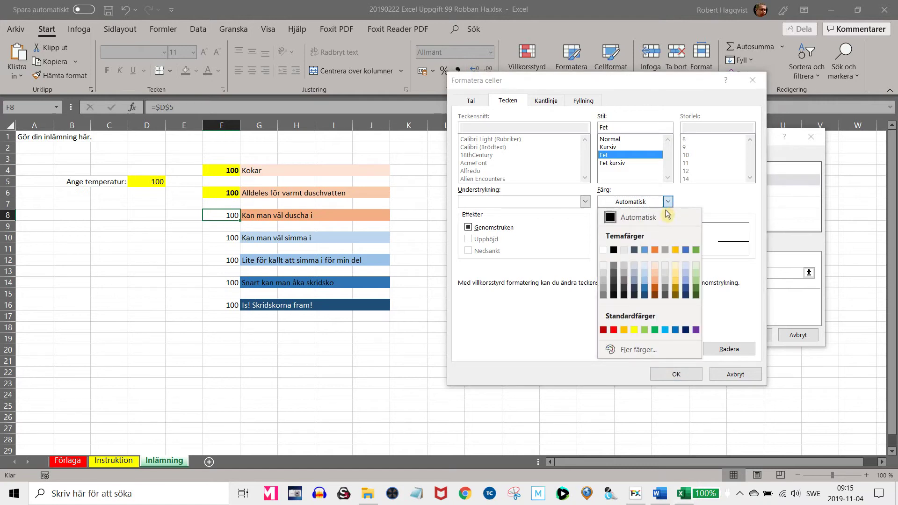
# - Finish the conditional format for cell F8 with black text and a yellow fill, and apply the rule
pyautogui.click(614, 250)
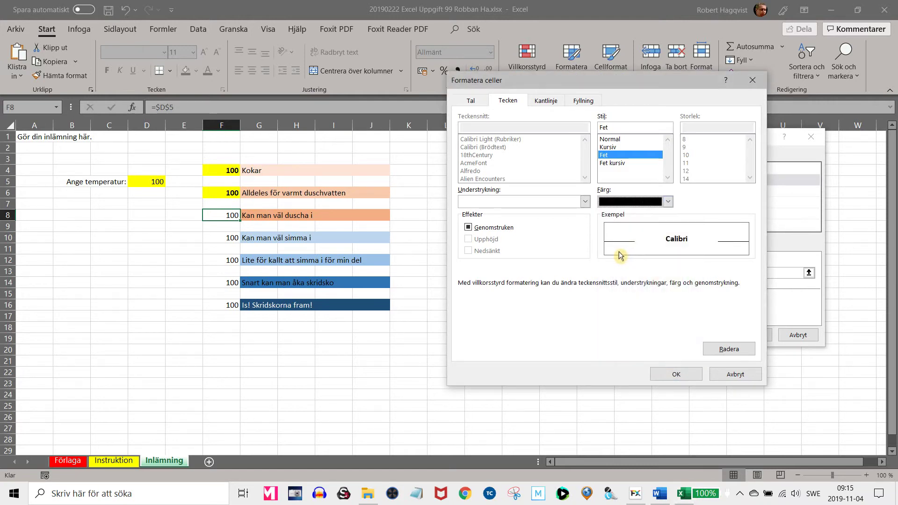
pyautogui.click(583, 101)
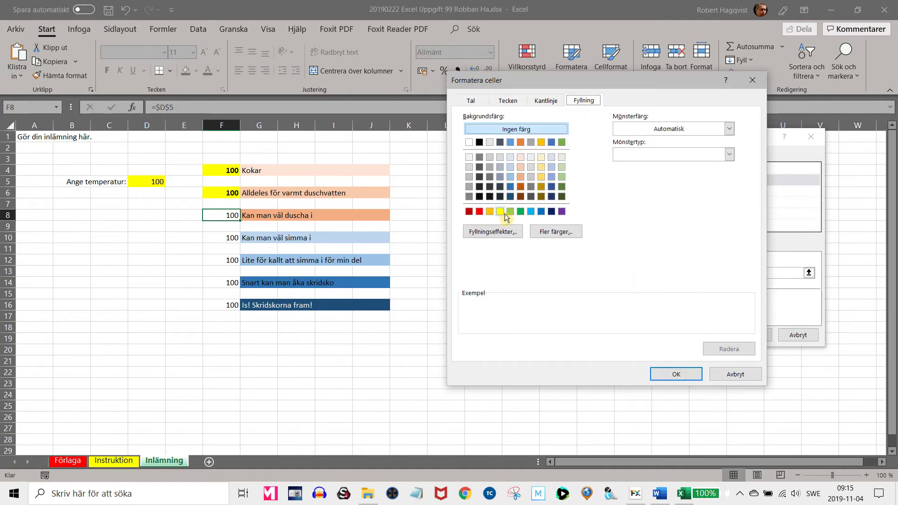
pyautogui.click(502, 214)
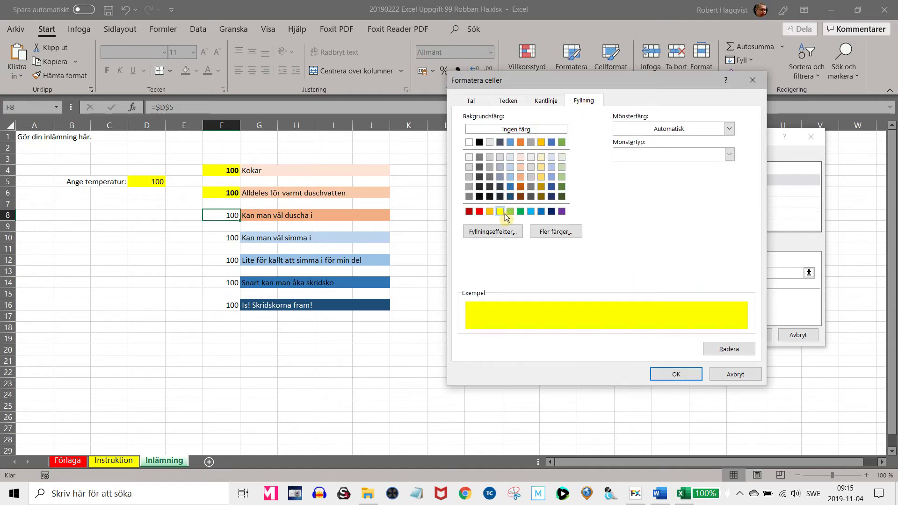
pyautogui.click(697, 376)
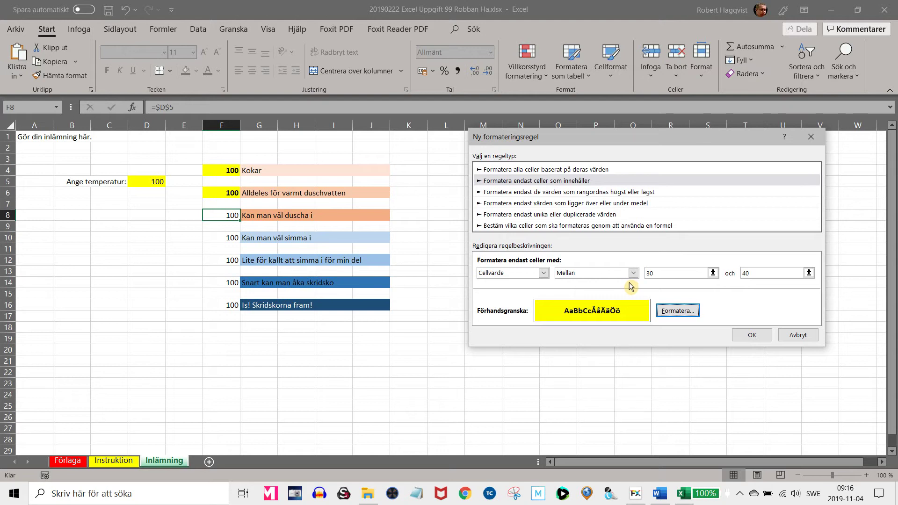
pyautogui.click(752, 335)
pyautogui.click(693, 331)
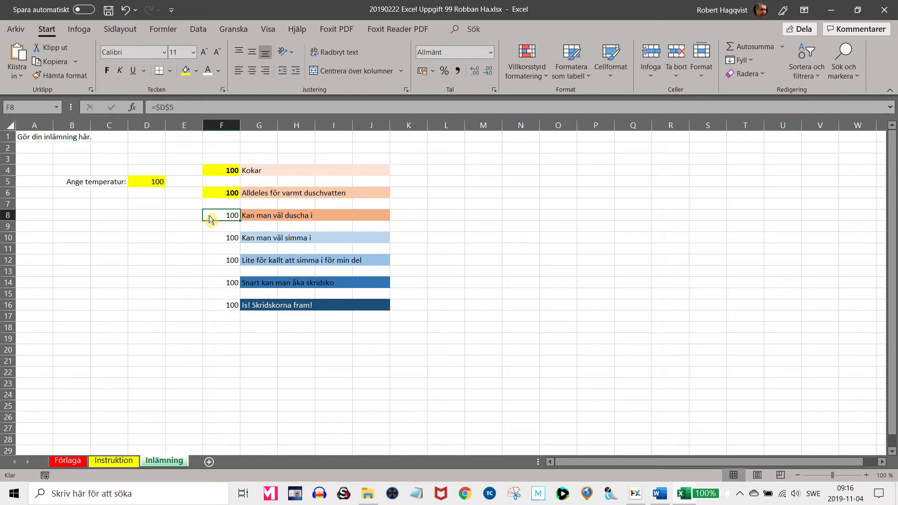
# - Set the temperature in cell D5 to 35
pyautogui.click(164, 188)
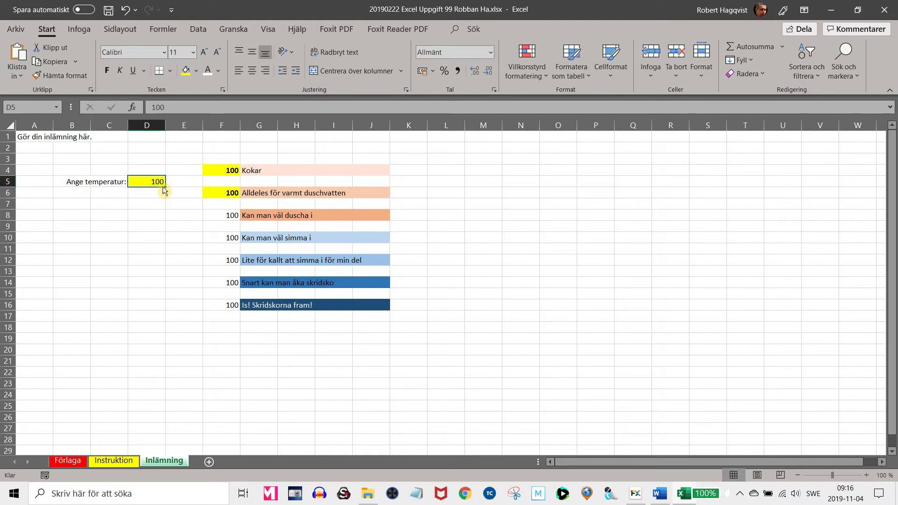
pyautogui.write('35')
pyautogui.press('Return')
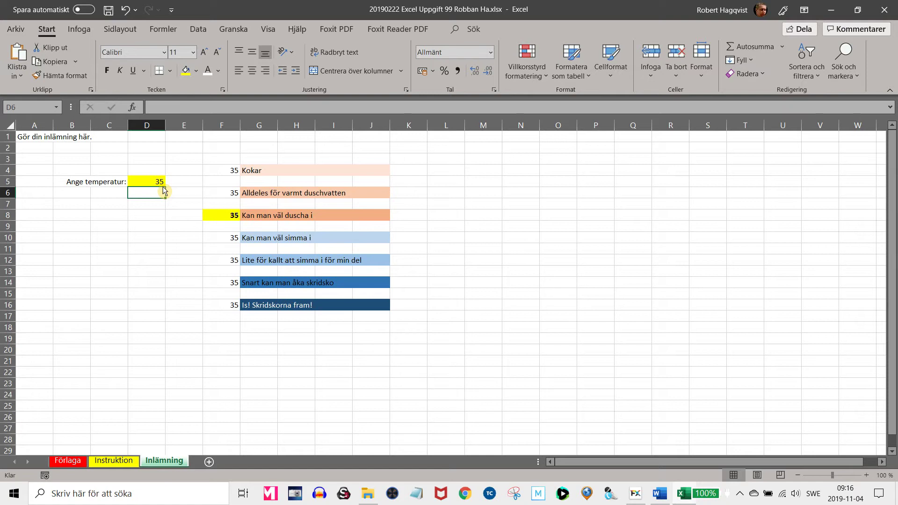
# - Create a conditional formatting rule for cell F10 that formats only cell values between 22 and 35
pyautogui.click(226, 242)
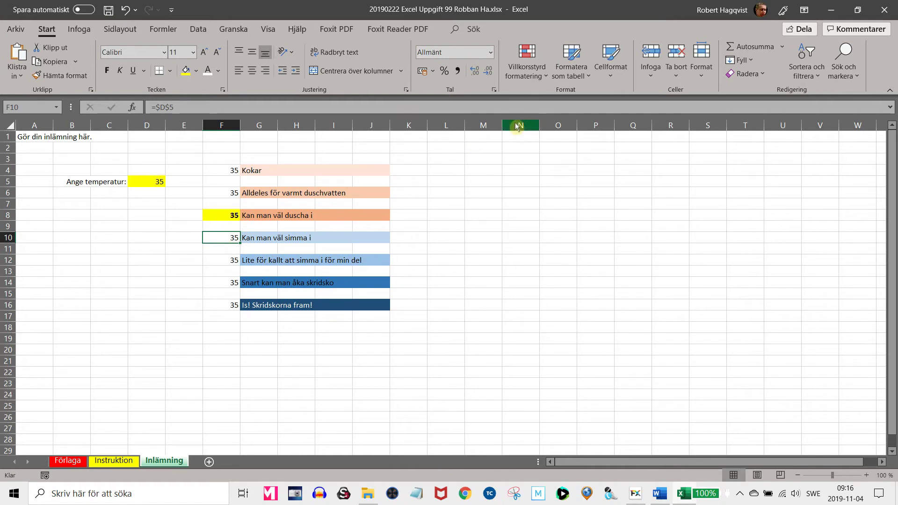
pyautogui.click(547, 78)
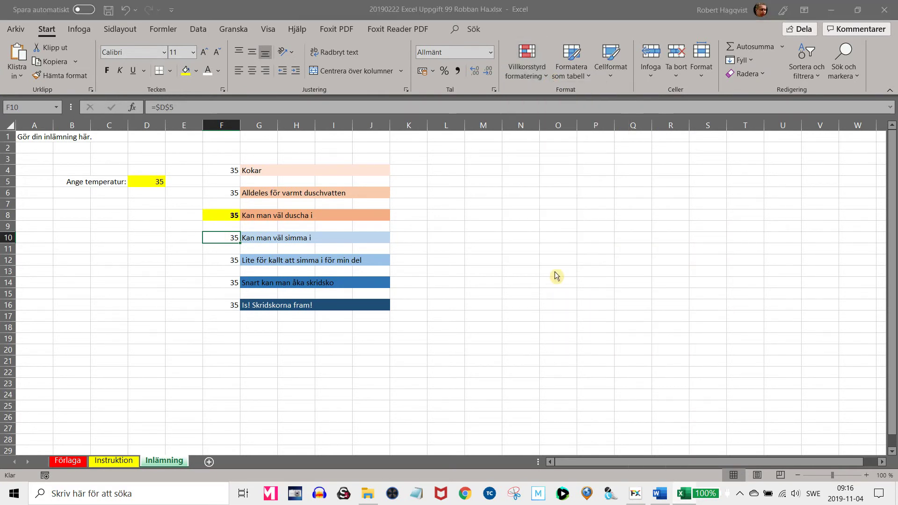
pyautogui.click(556, 276)
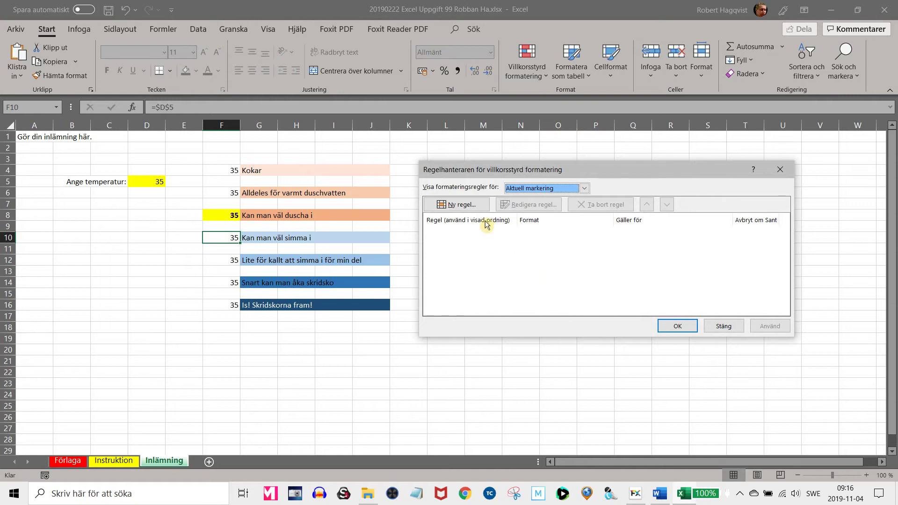
pyautogui.click(463, 205)
pyautogui.click(494, 182)
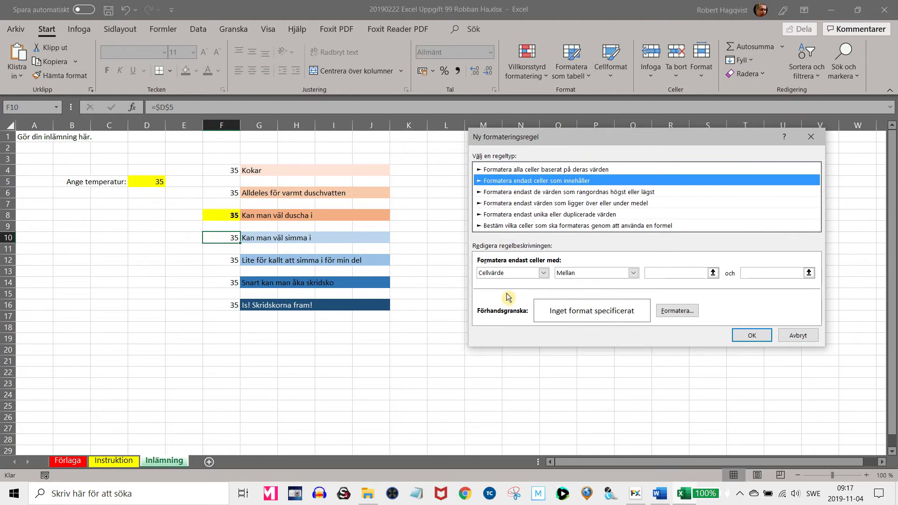
pyautogui.click(691, 275)
pyautogui.write('22')
pyautogui.write('35')
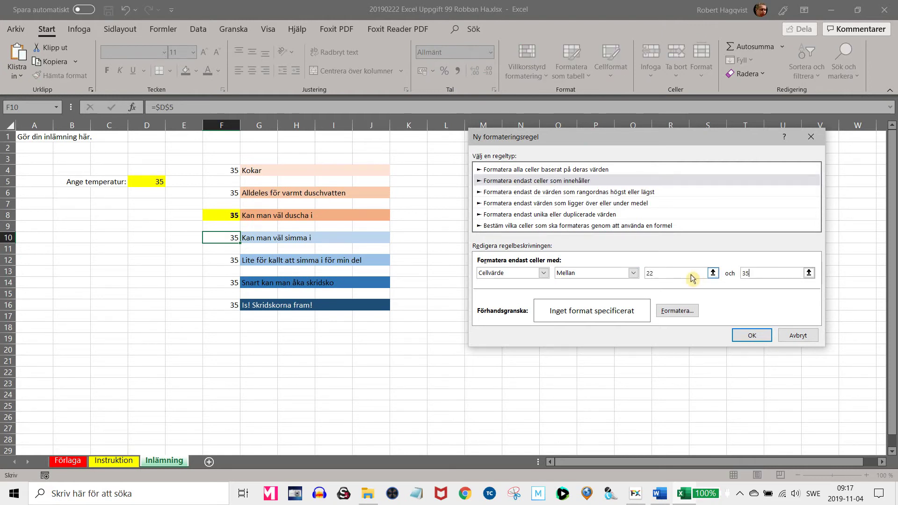
# - Give F10's new rule a yellow fill and bold black text, and apply it
pyautogui.click(677, 311)
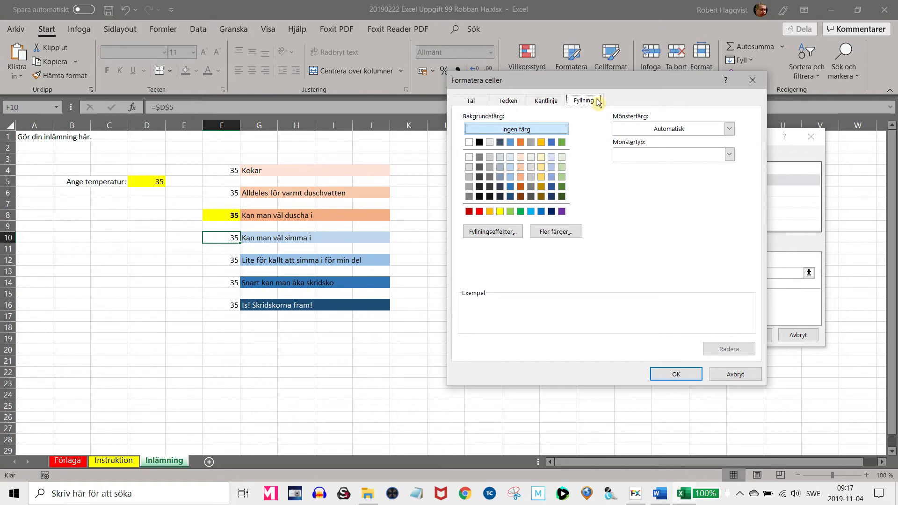
pyautogui.click(500, 211)
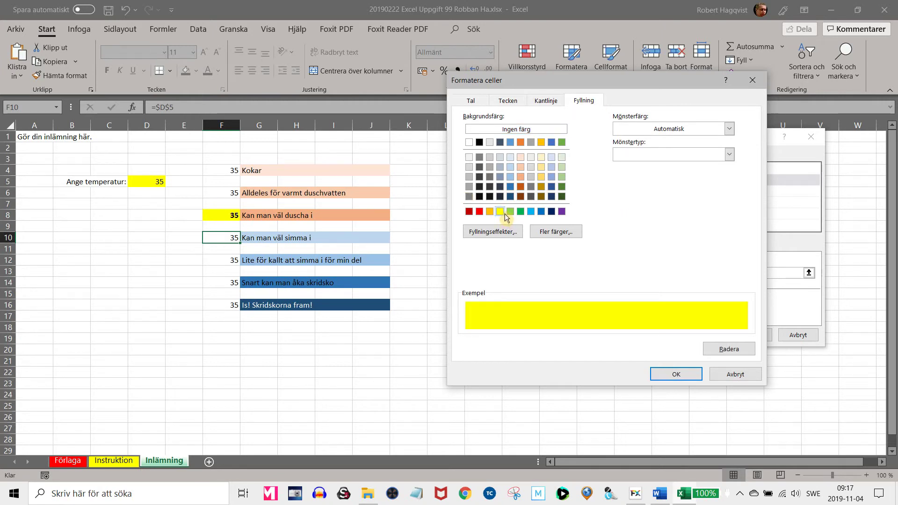
pyautogui.click(512, 102)
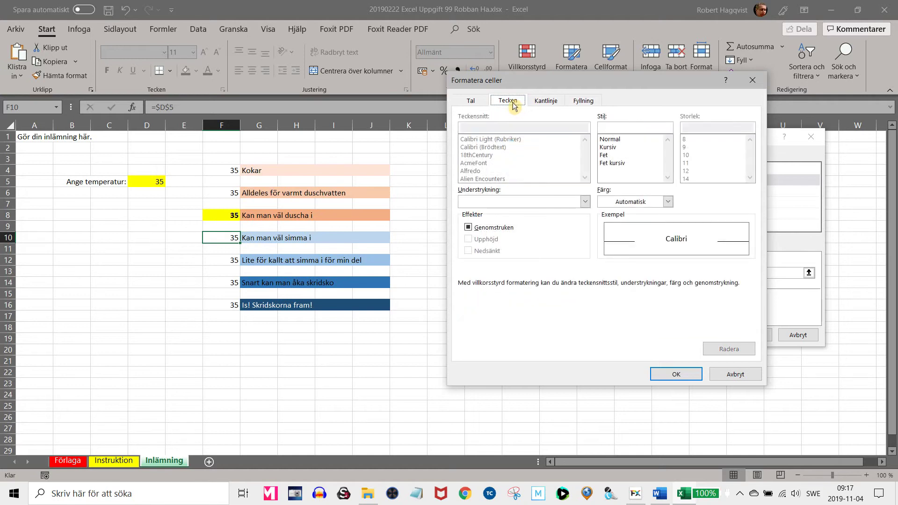
pyautogui.click(606, 156)
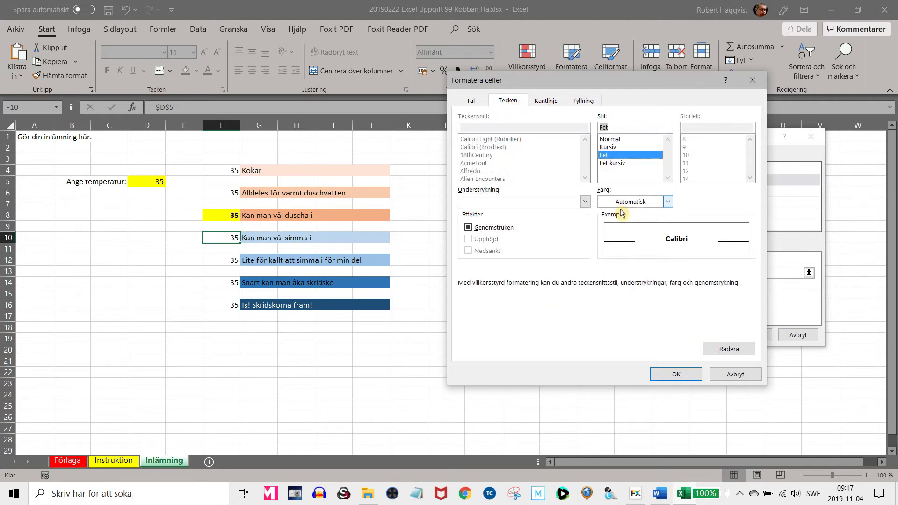
pyautogui.click(668, 202)
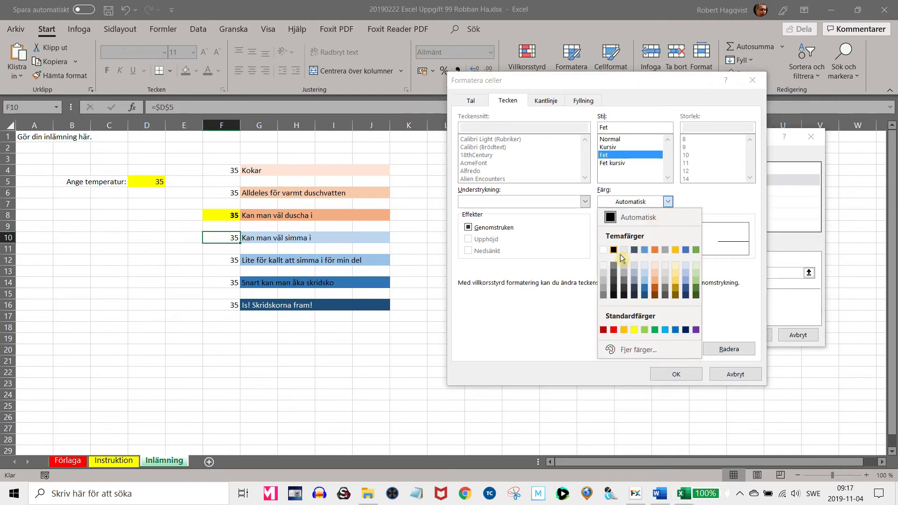
pyautogui.click(614, 250)
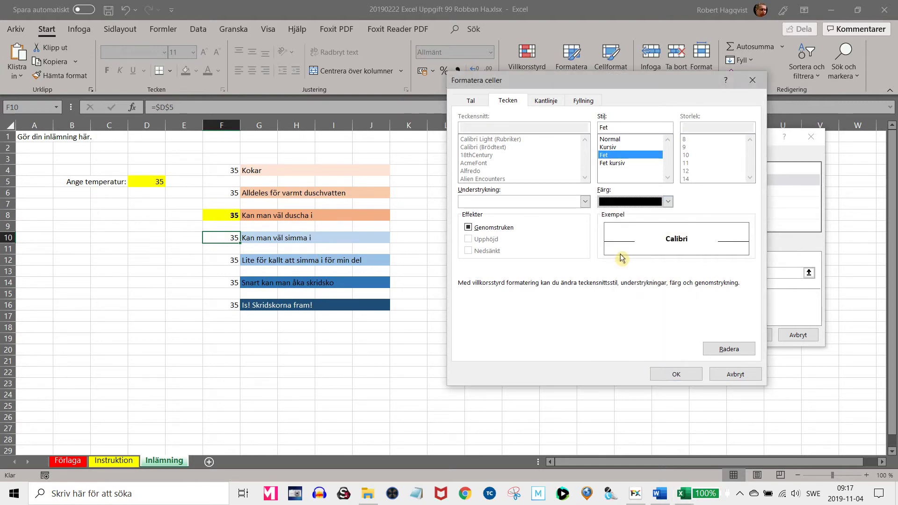
pyautogui.click(699, 376)
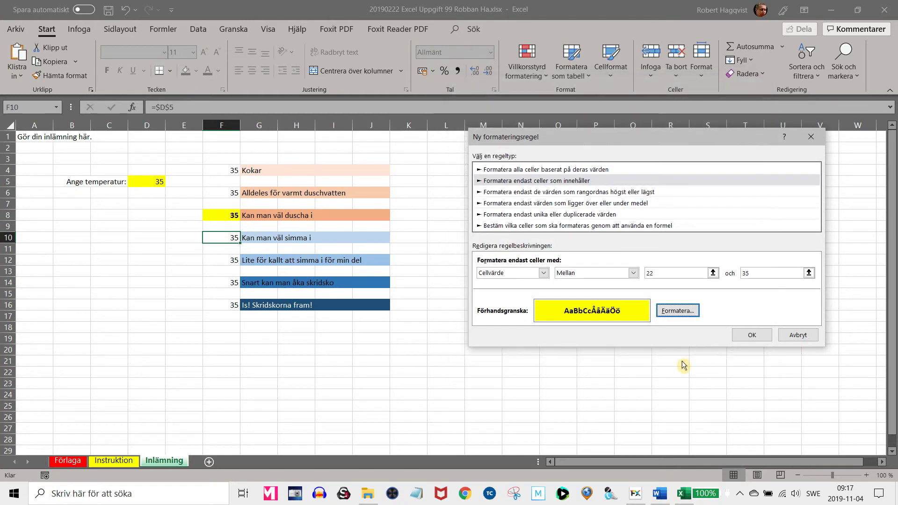
pyautogui.click(749, 335)
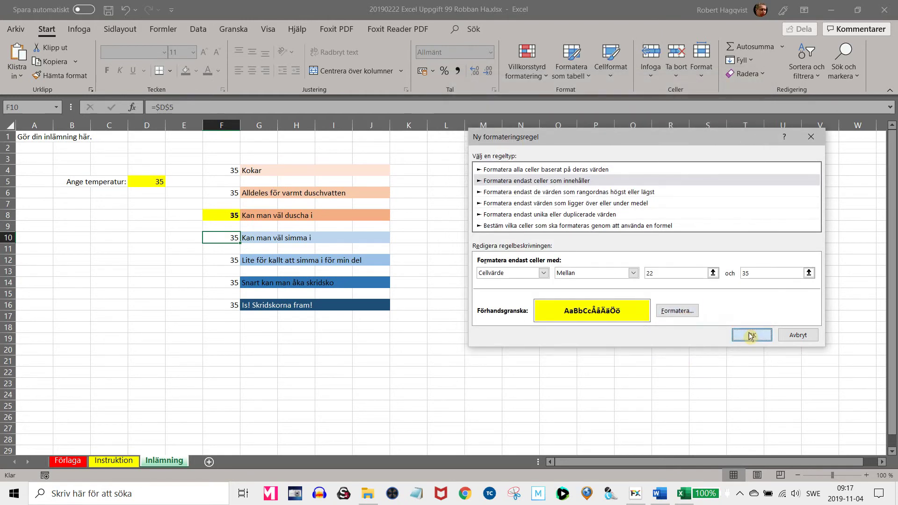
pyautogui.click(690, 327)
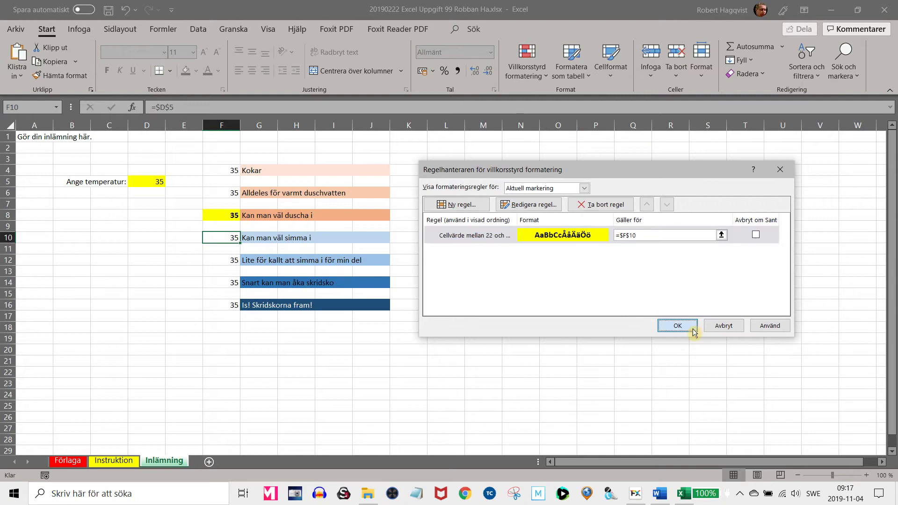
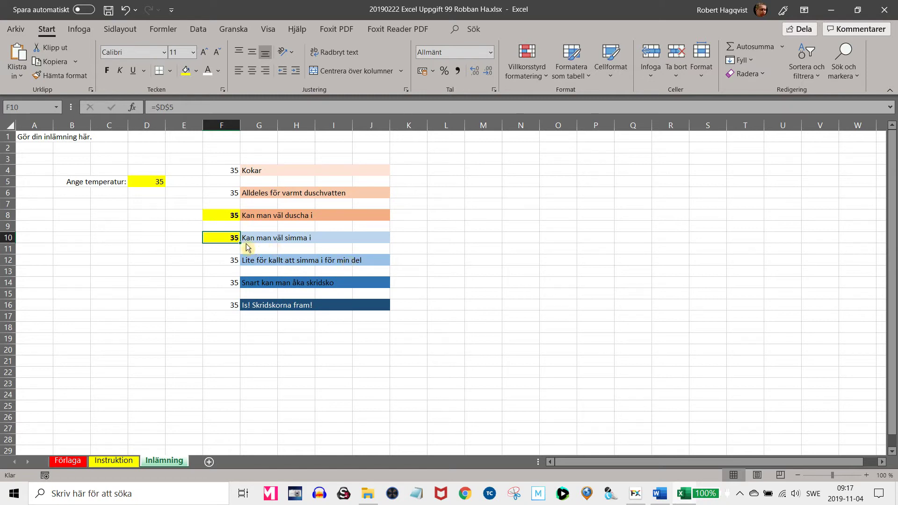
# - Create a conditional formatting rule for cell F12 that formats only cell values between 0 and 21
pyautogui.click(218, 263)
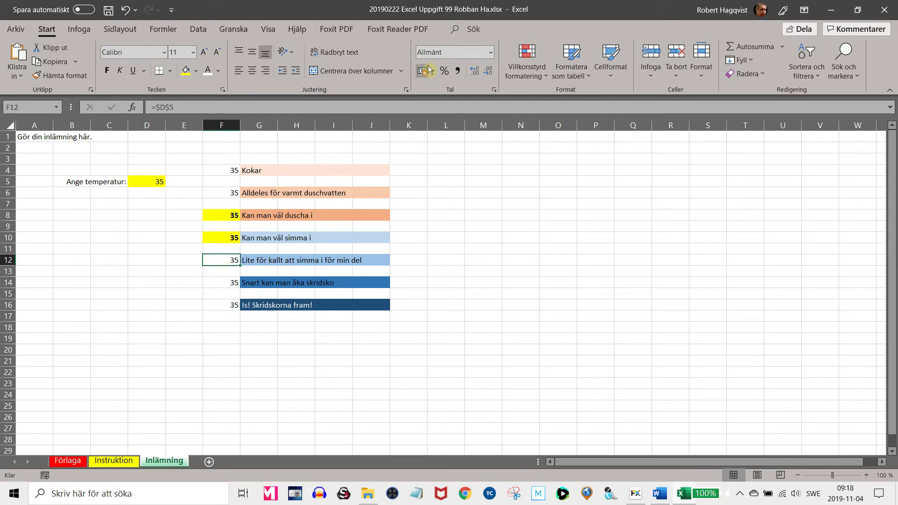
pyautogui.click(540, 82)
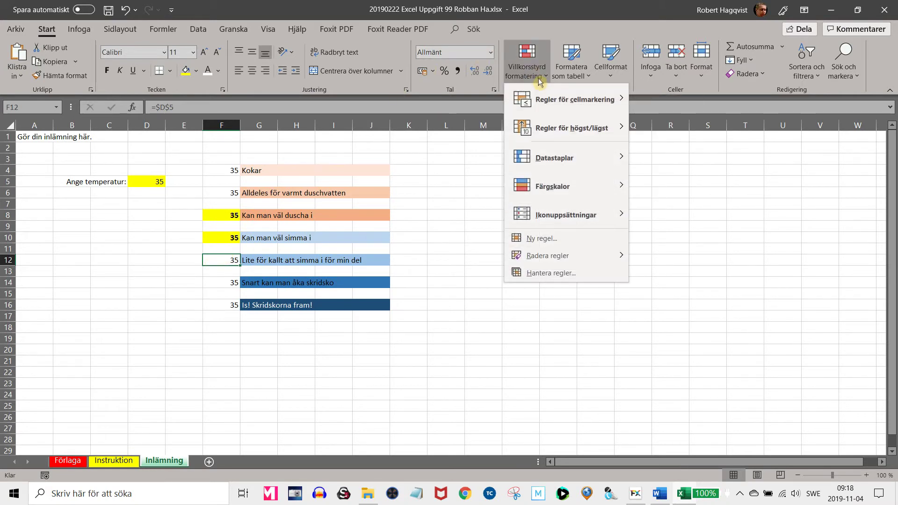
pyautogui.click(549, 278)
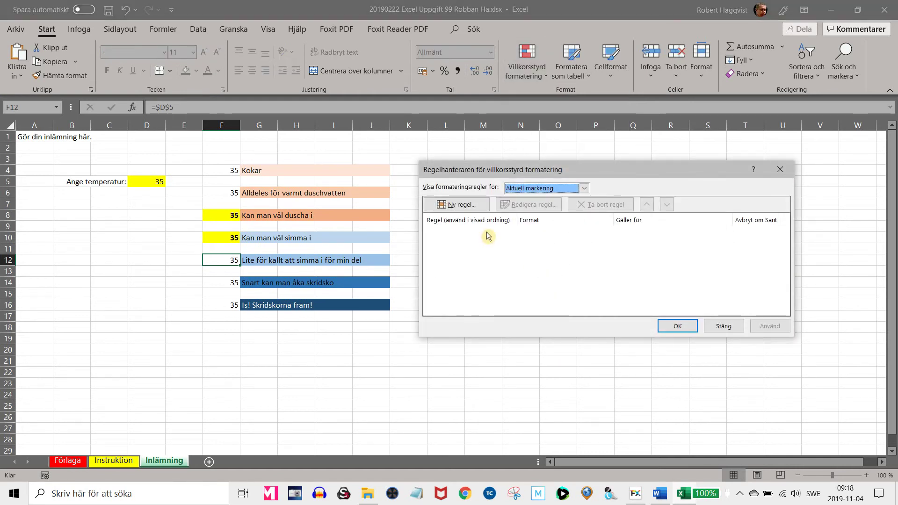
pyautogui.click(445, 207)
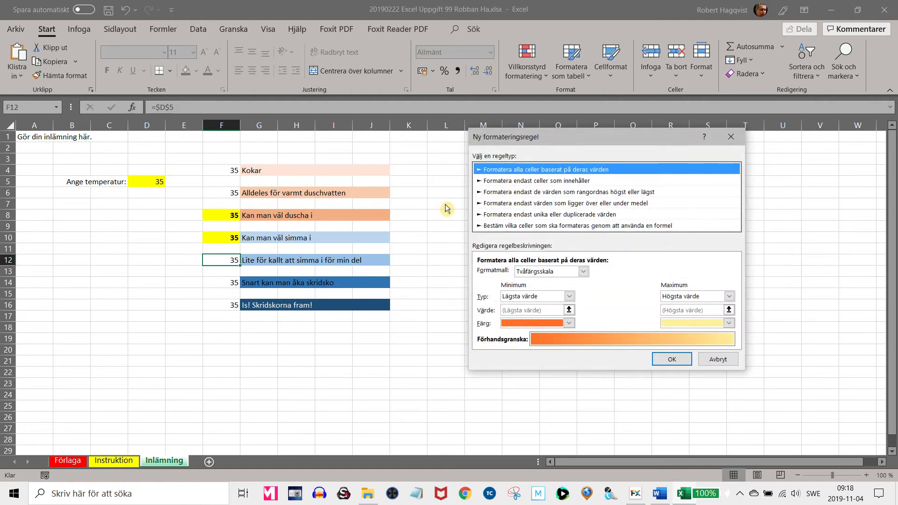
pyautogui.click(501, 183)
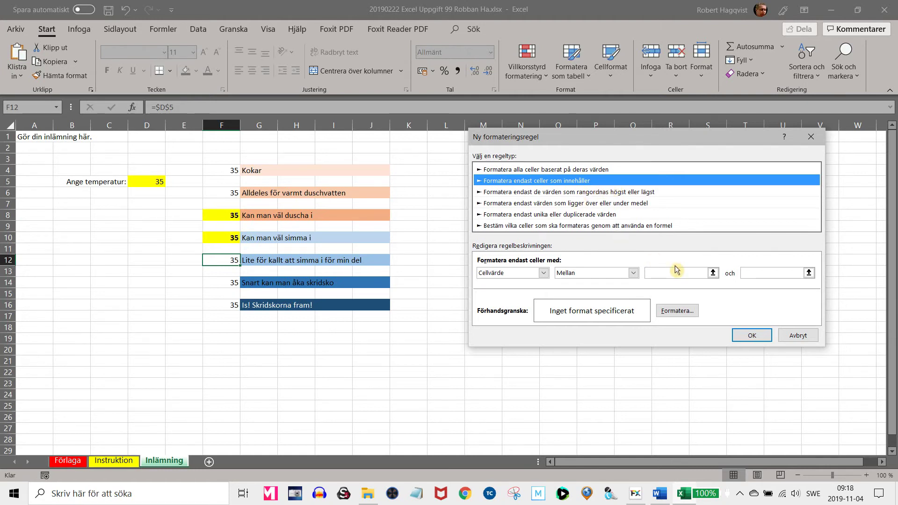
pyautogui.click(692, 276)
pyautogui.write('0')
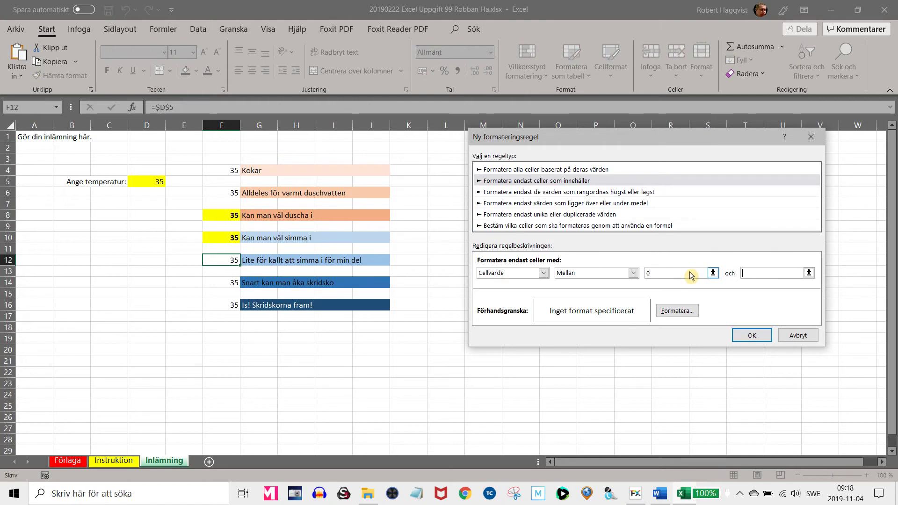
pyautogui.write('21')
# - Give F12's new rule bold black text and a yellow fill, and apply it
pyautogui.click(677, 310)
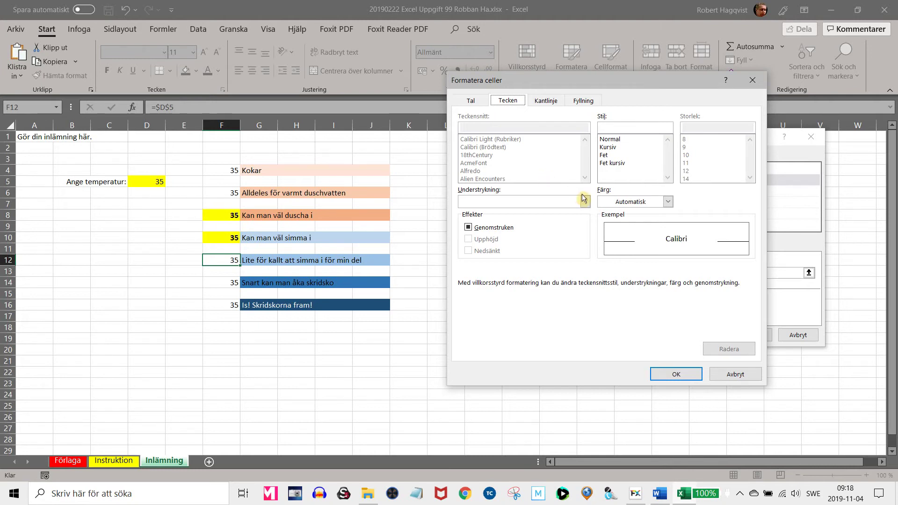
pyautogui.click(610, 157)
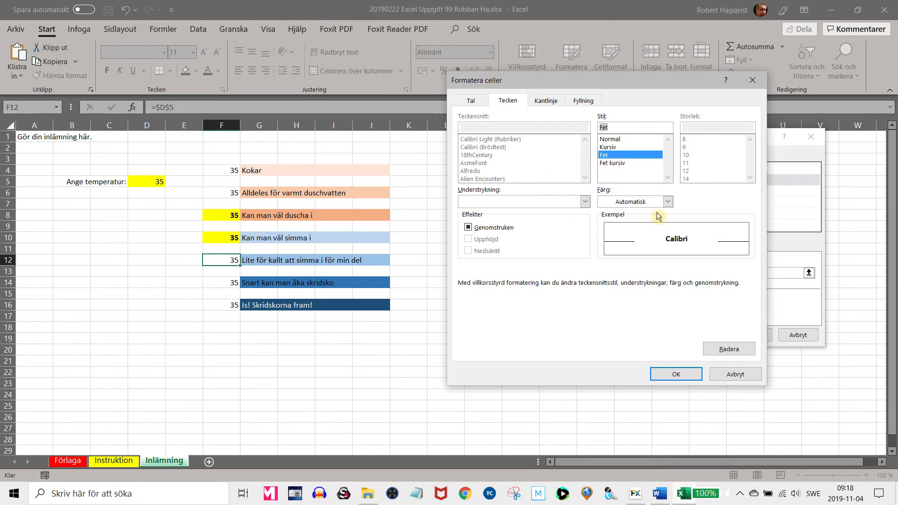
pyautogui.click(668, 203)
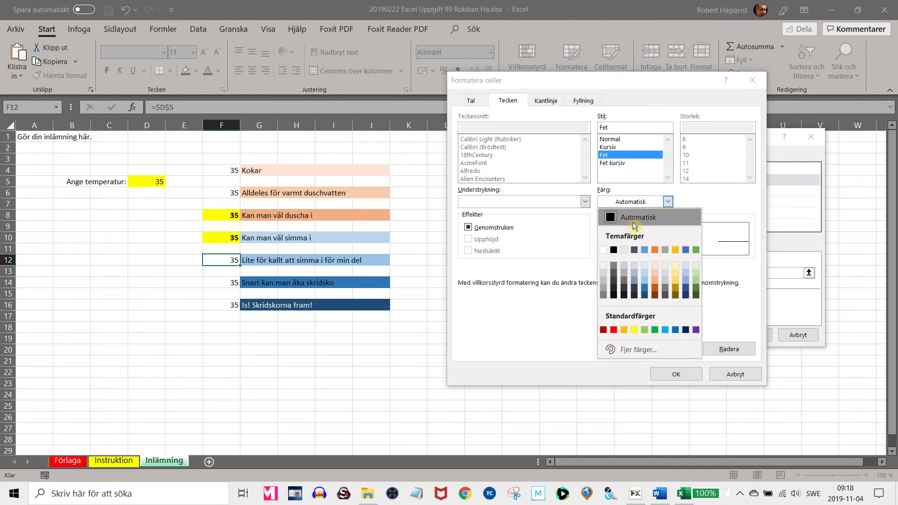
pyautogui.click(617, 251)
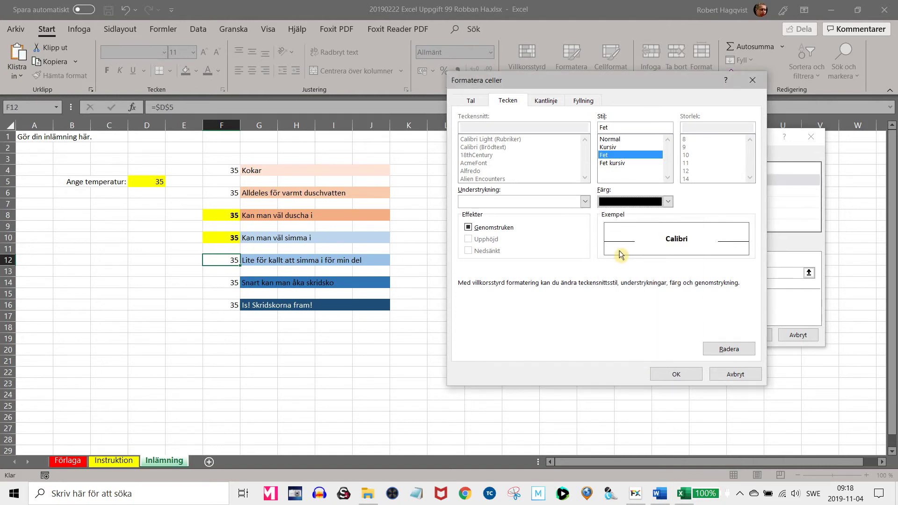
pyautogui.click(583, 100)
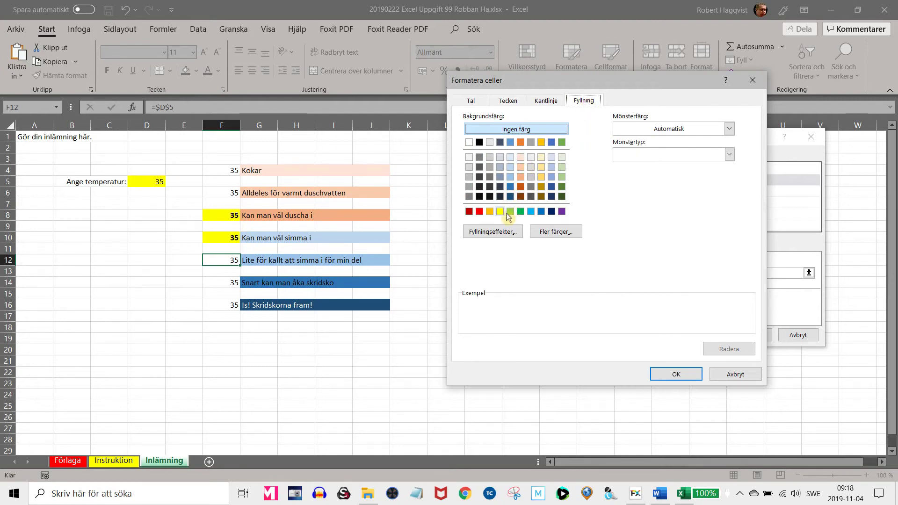
pyautogui.click(500, 211)
pyautogui.click(684, 376)
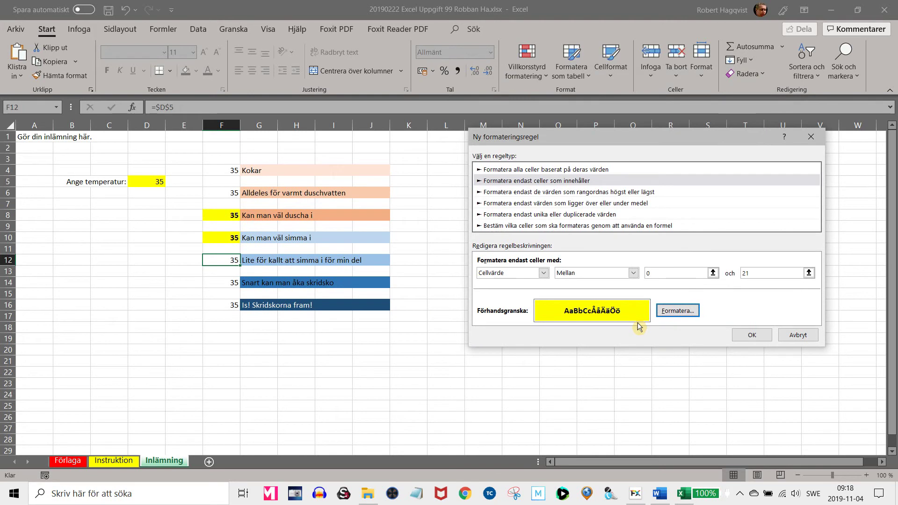
pyautogui.click(757, 340)
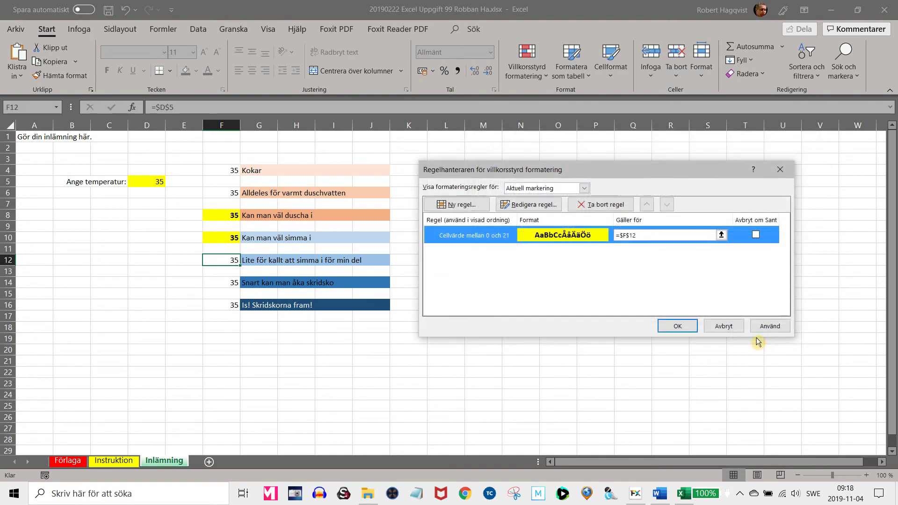
pyautogui.click(678, 327)
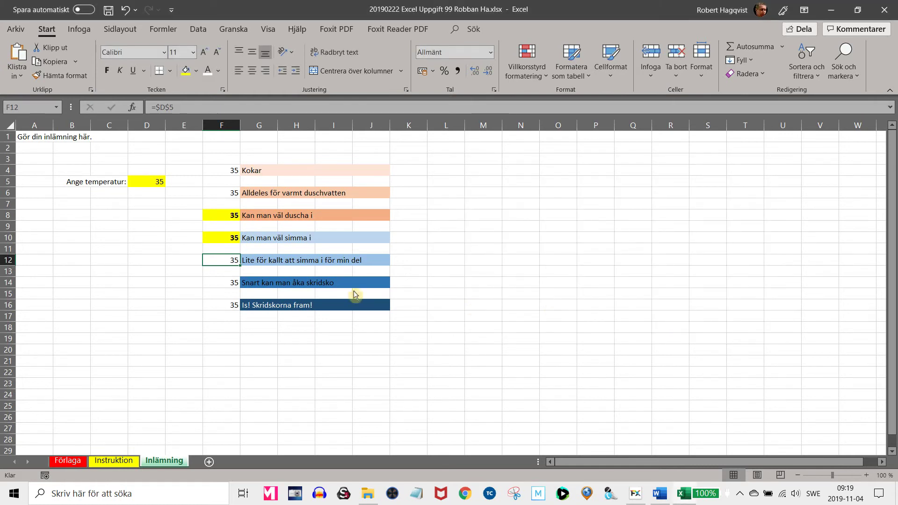
# - Set the temperature in cell D5 to 18
pyautogui.click(159, 185)
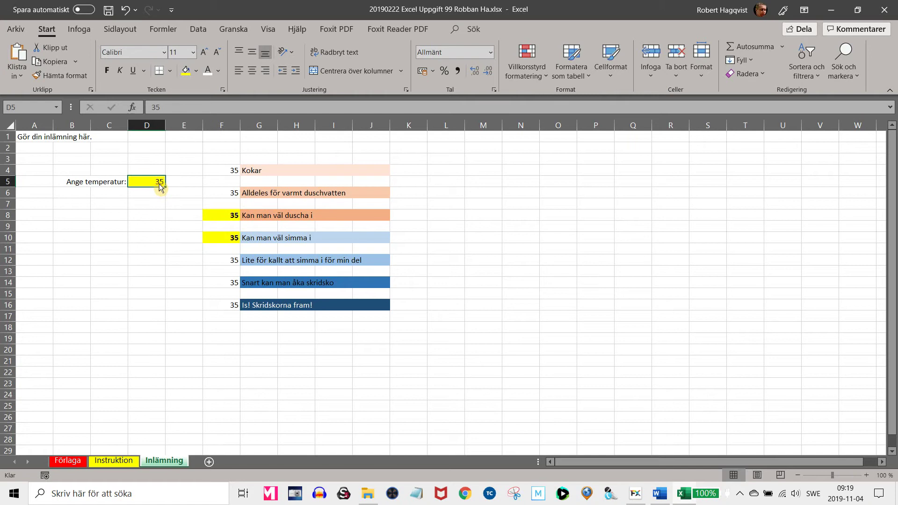
pyautogui.write('18')
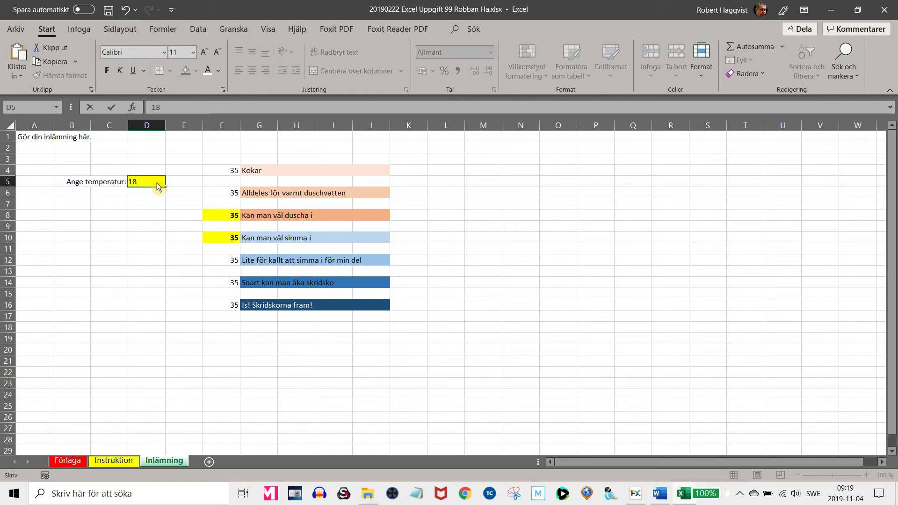
pyautogui.press('Return')
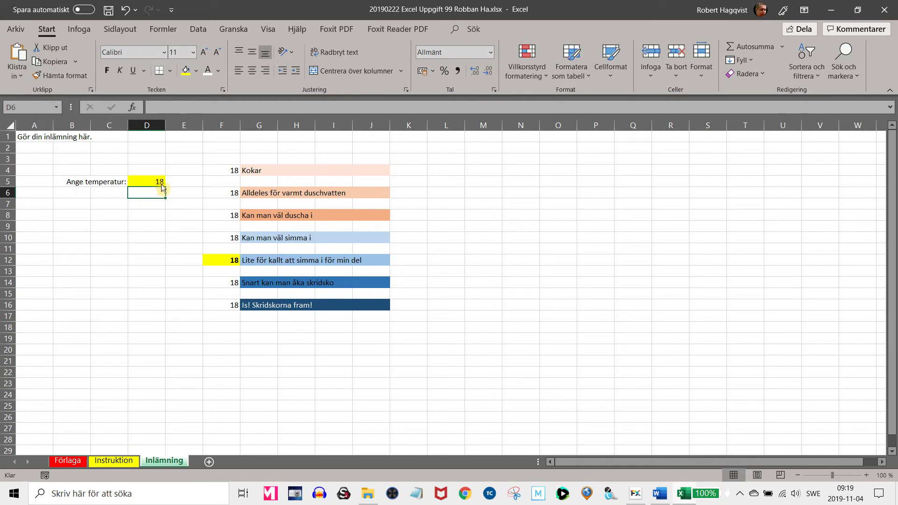
# - Create a conditional formatting rule for cell F14 that formats only cell values equal to 0
pyautogui.click(229, 282)
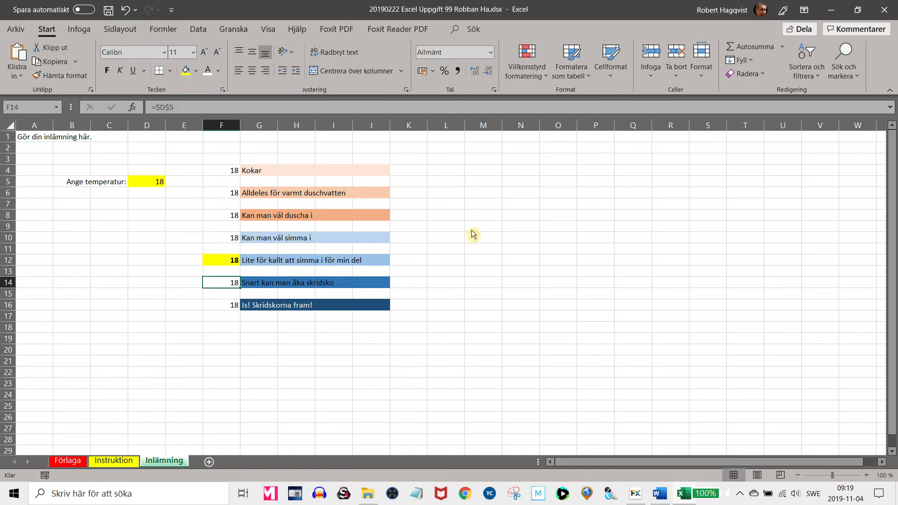
pyautogui.click(551, 77)
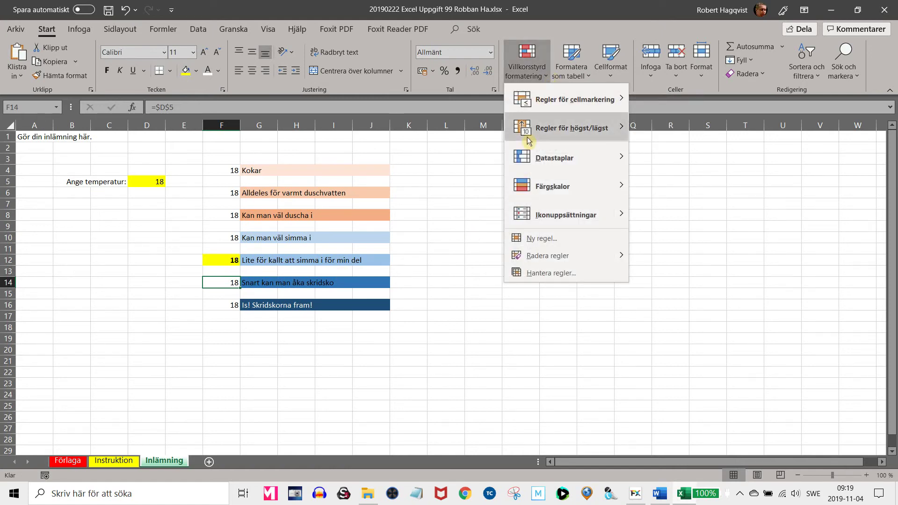
pyautogui.click(548, 281)
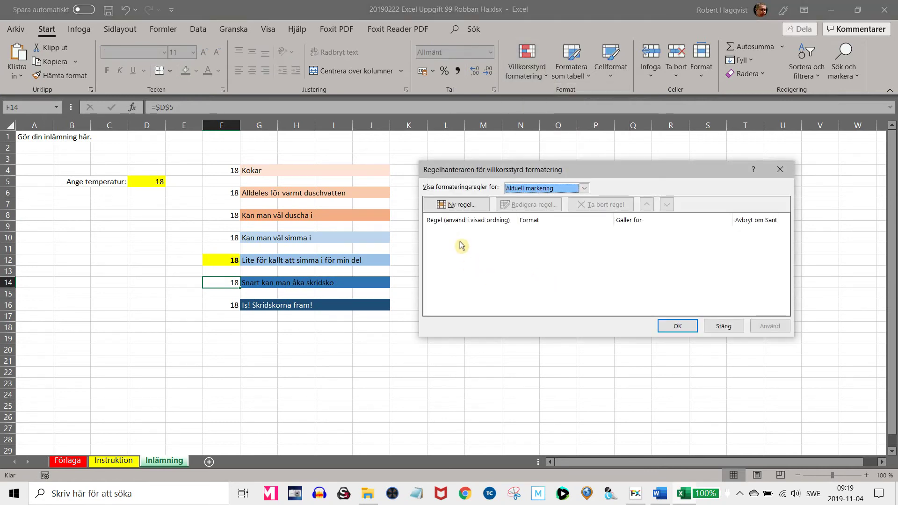
pyautogui.click(459, 205)
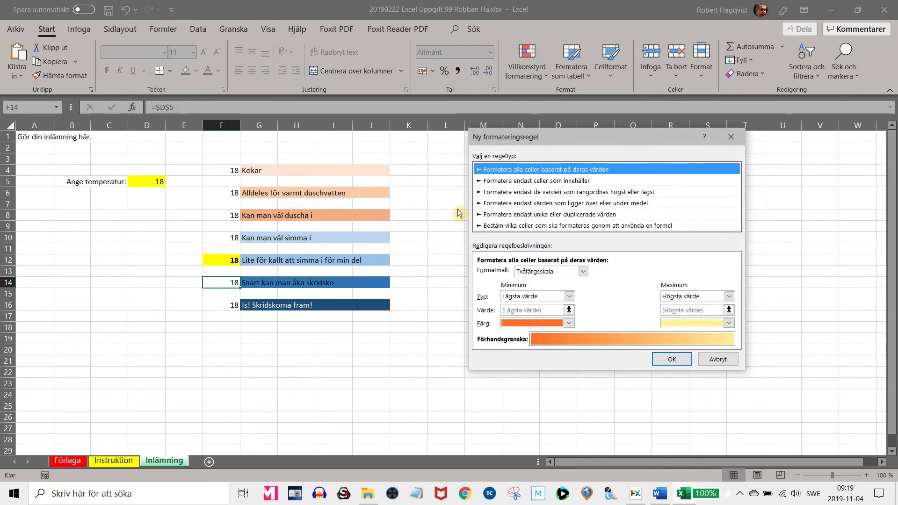
pyautogui.click(517, 182)
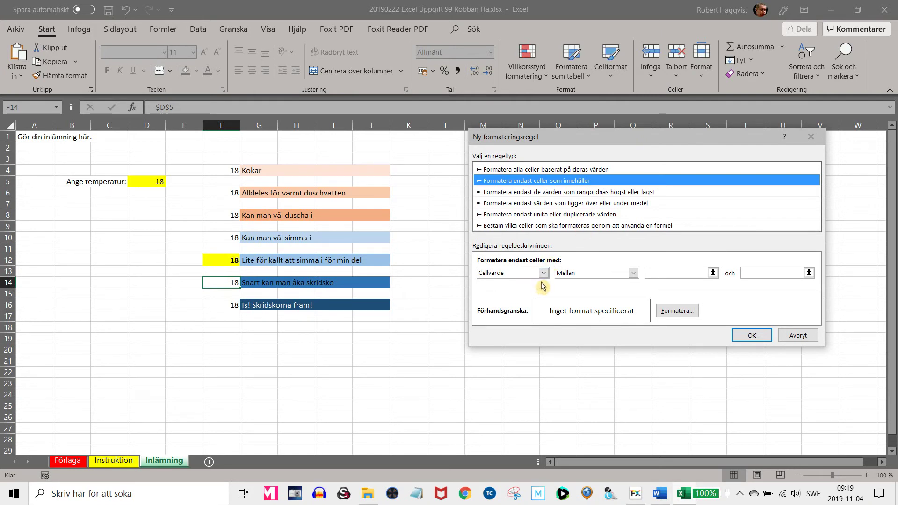
pyautogui.click(633, 273)
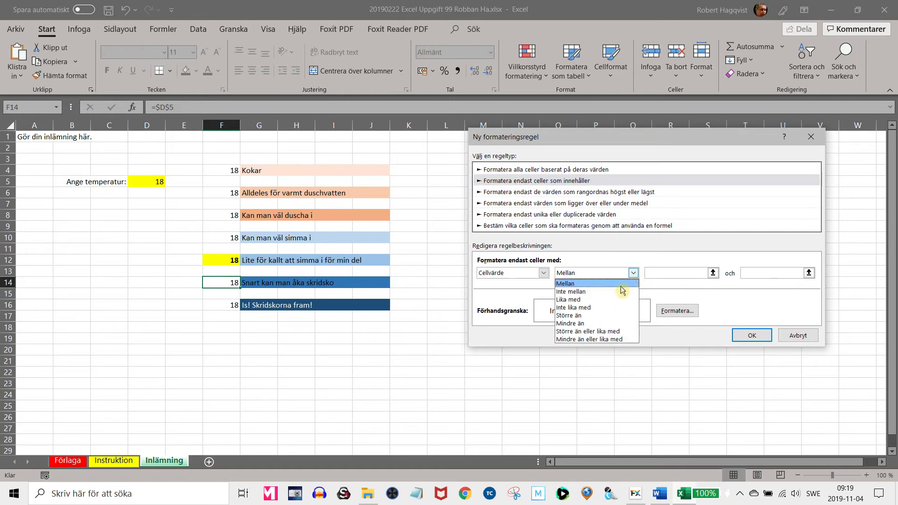
pyautogui.click(583, 300)
pyautogui.click(672, 277)
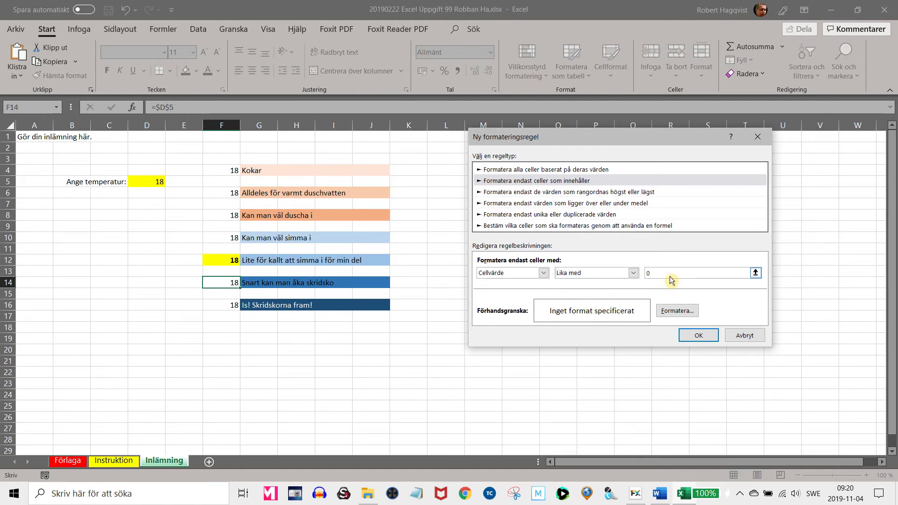
# - Give F14's new rule a yellow fill and bold black text, and apply it
pyautogui.click(680, 312)
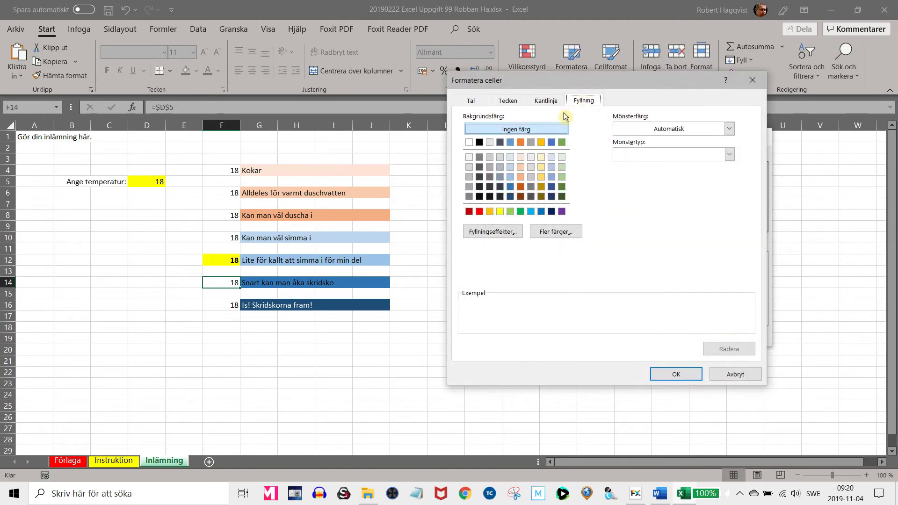
pyautogui.click(503, 214)
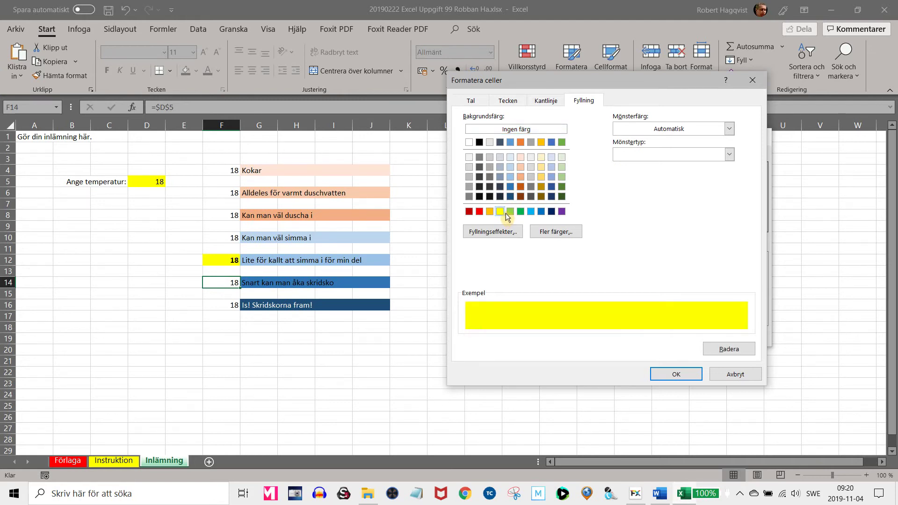
pyautogui.click(512, 101)
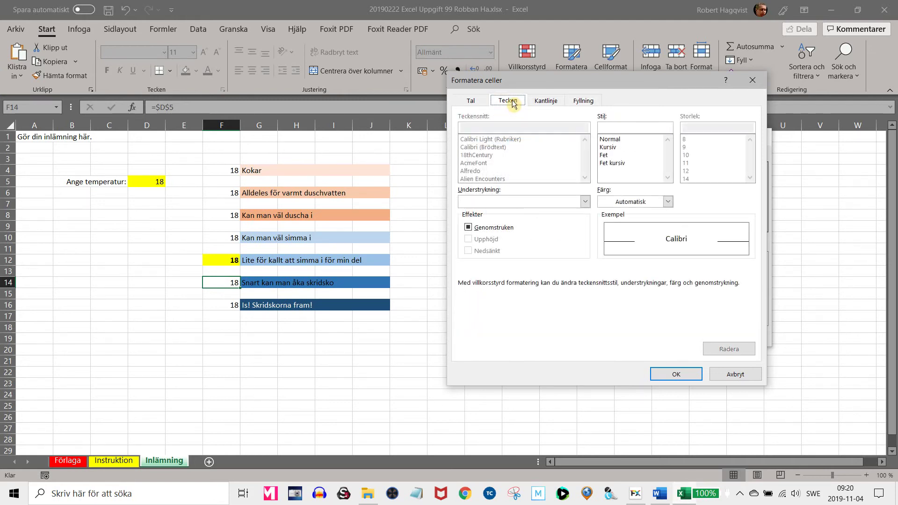
pyautogui.click(620, 157)
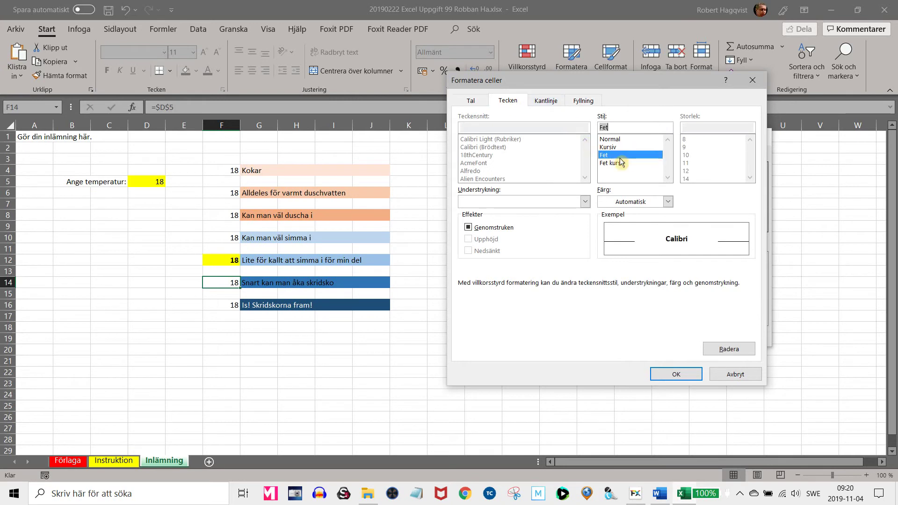
pyautogui.click(668, 202)
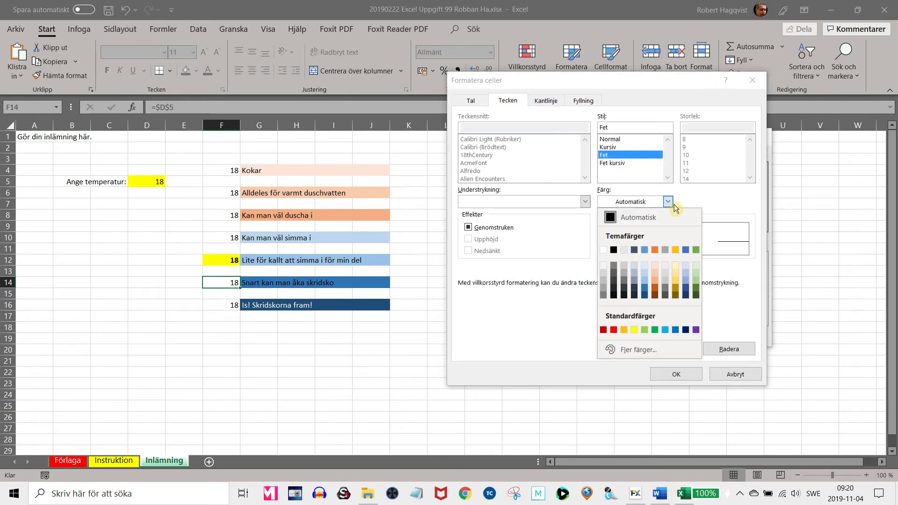
pyautogui.click(614, 250)
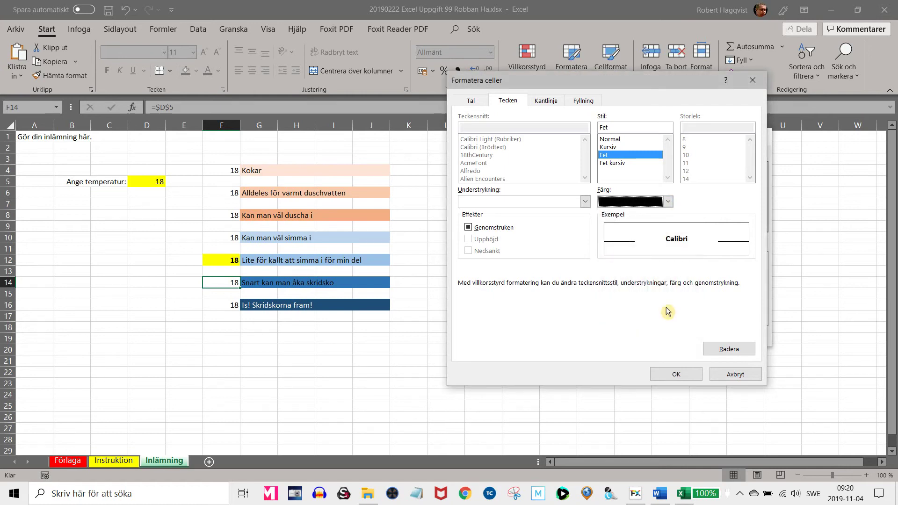
pyautogui.click(682, 374)
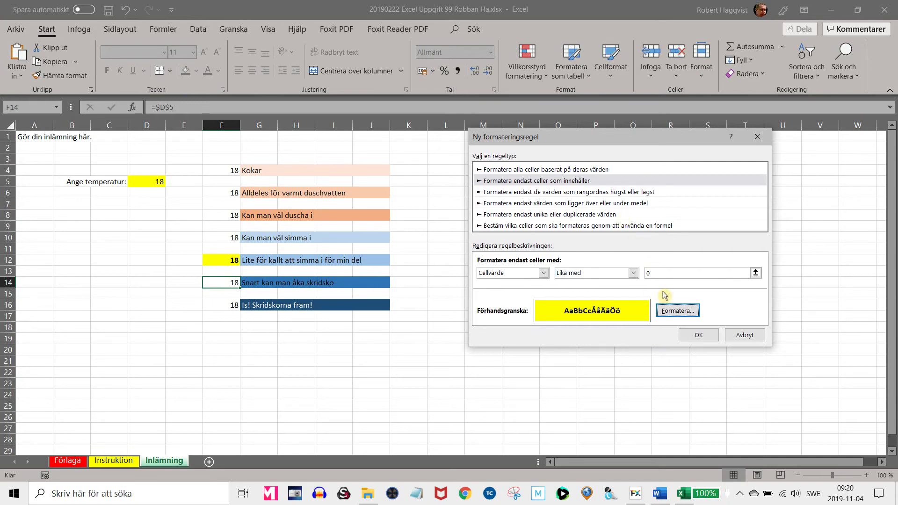
pyautogui.click(699, 336)
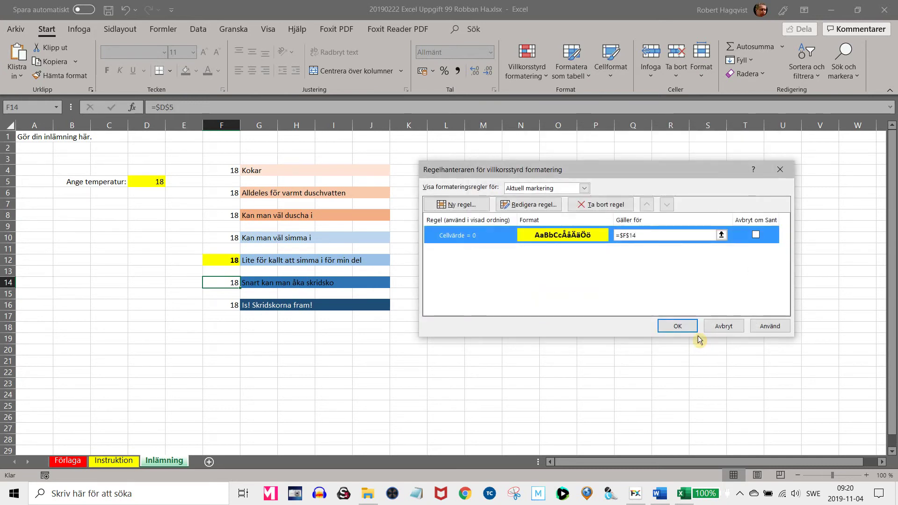
pyautogui.click(691, 330)
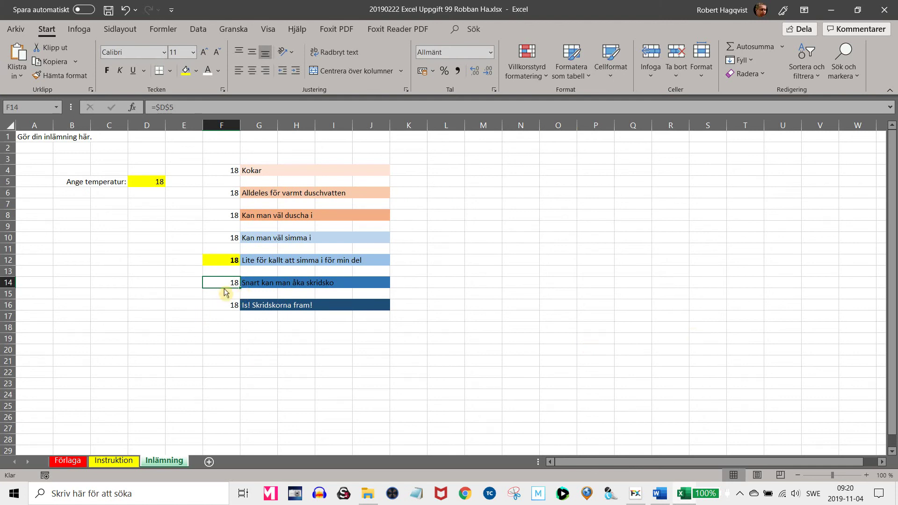
# - Set the temperature in cell D5 to 0
pyautogui.click(153, 185)
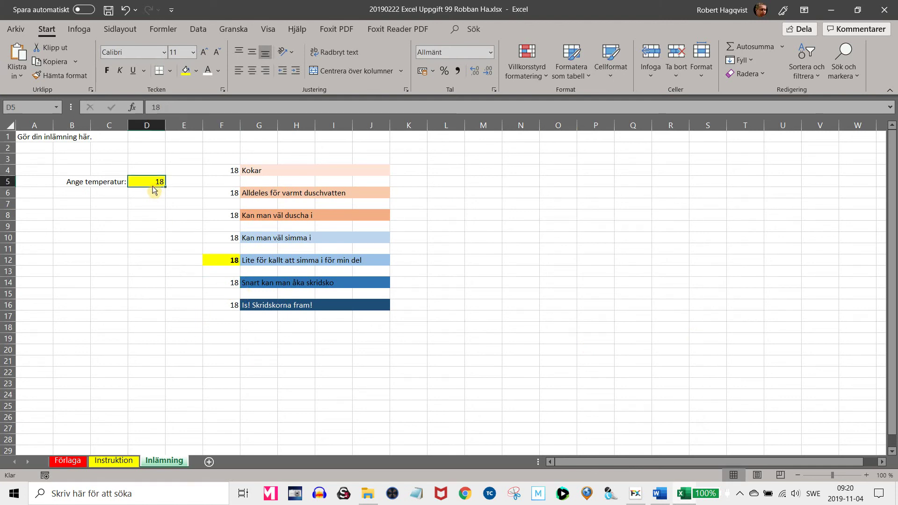
pyautogui.write('0')
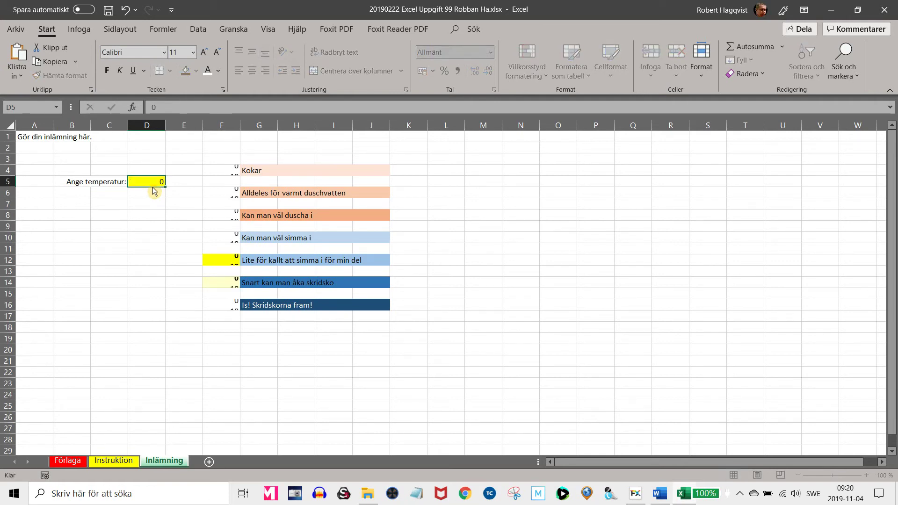
pyautogui.press('Return')
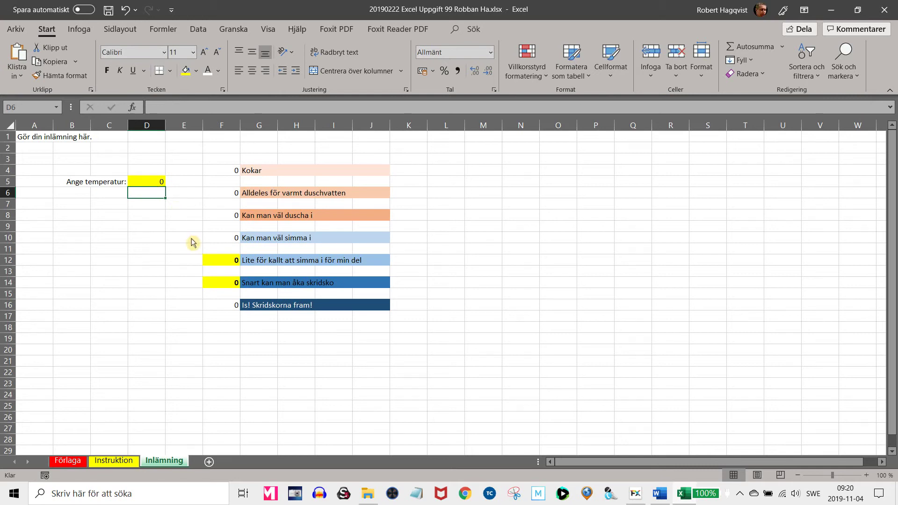
# - Create a conditional formatting rule for cell F16 that formats only cell values less than 0
pyautogui.click(230, 307)
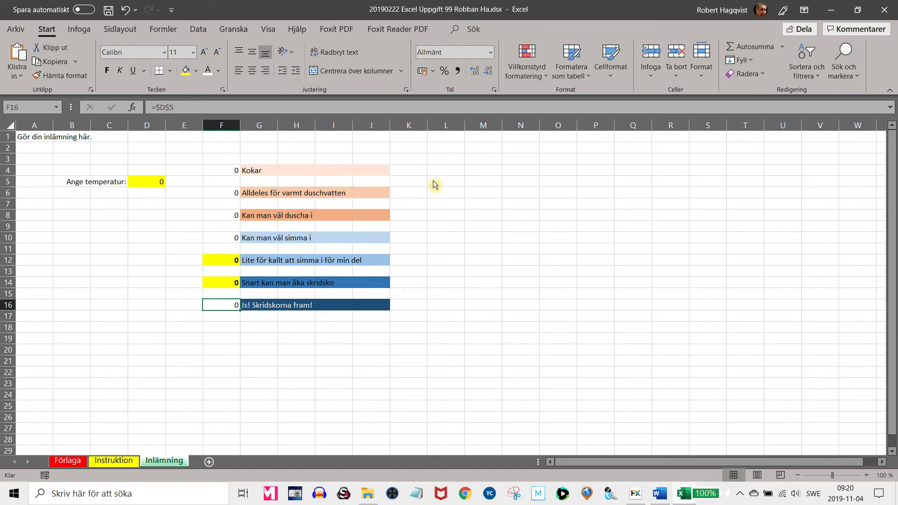
pyautogui.click(547, 79)
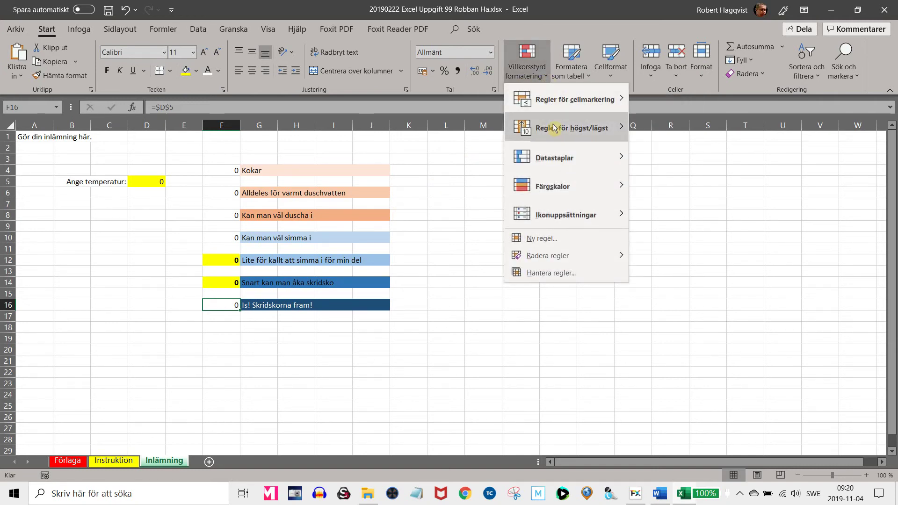
pyautogui.click(539, 278)
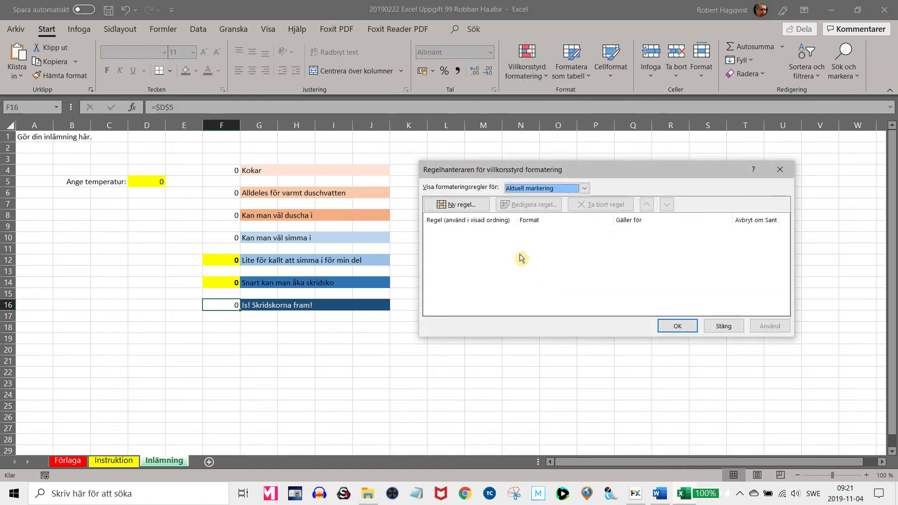
pyautogui.click(463, 204)
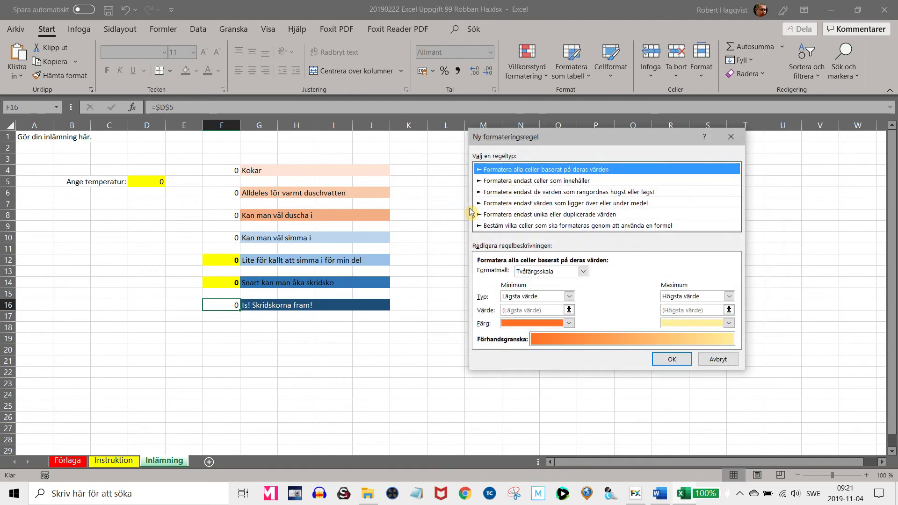
pyautogui.click(495, 182)
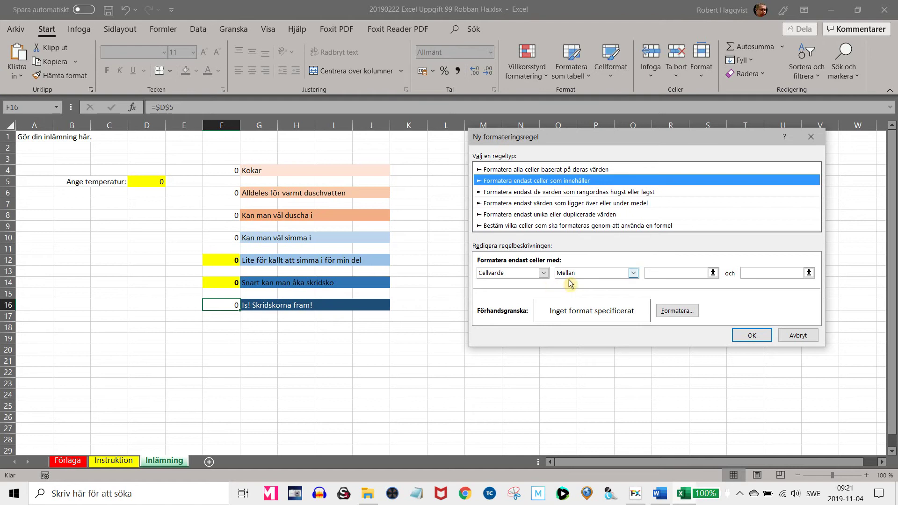
pyautogui.click(638, 278)
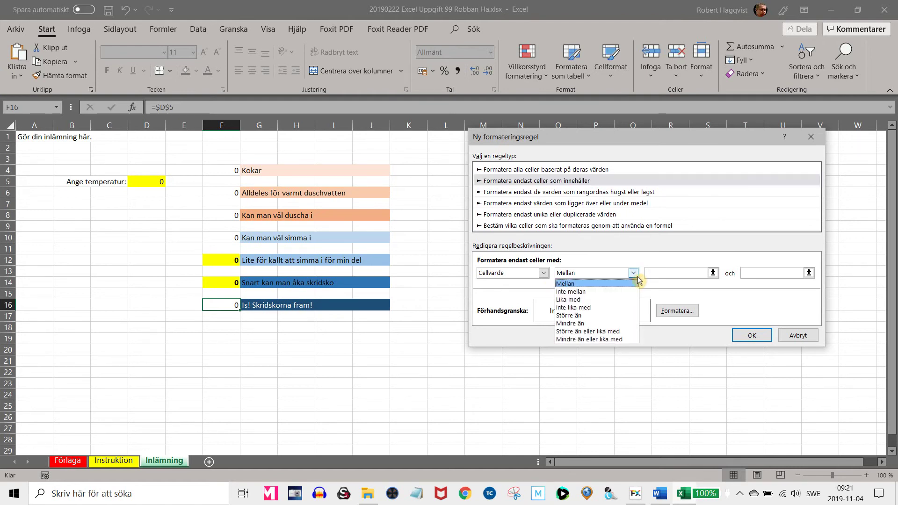
pyautogui.click(588, 324)
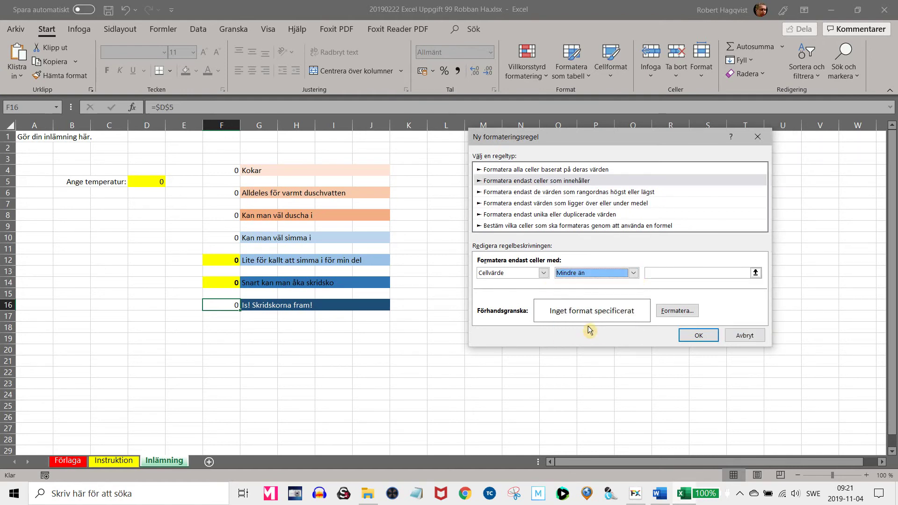
pyautogui.click(677, 277)
pyautogui.write('0')
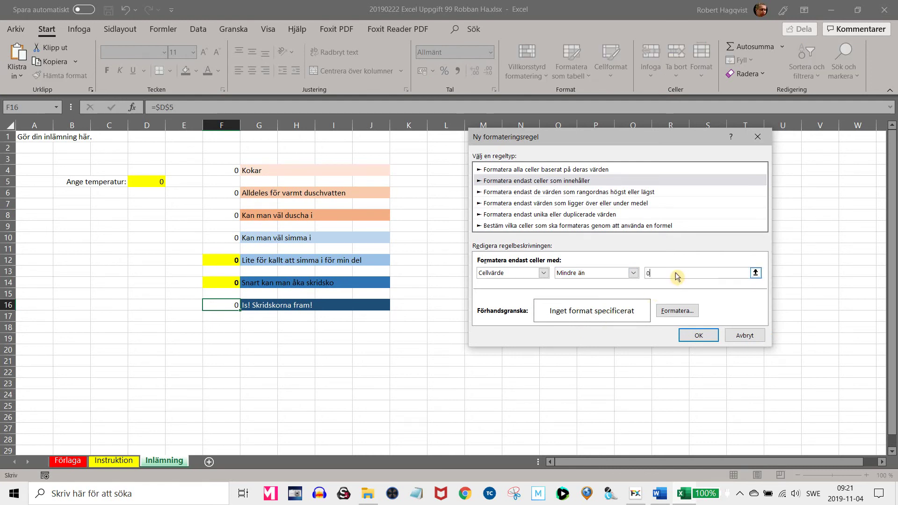
# - Give F16's new rule bold black text and a yellow fill, and apply it
pyautogui.click(676, 311)
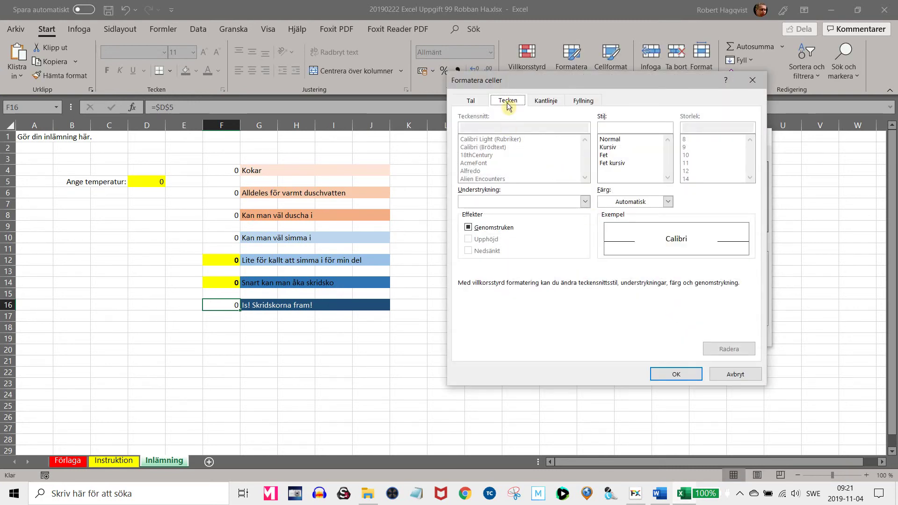
pyautogui.click(607, 154)
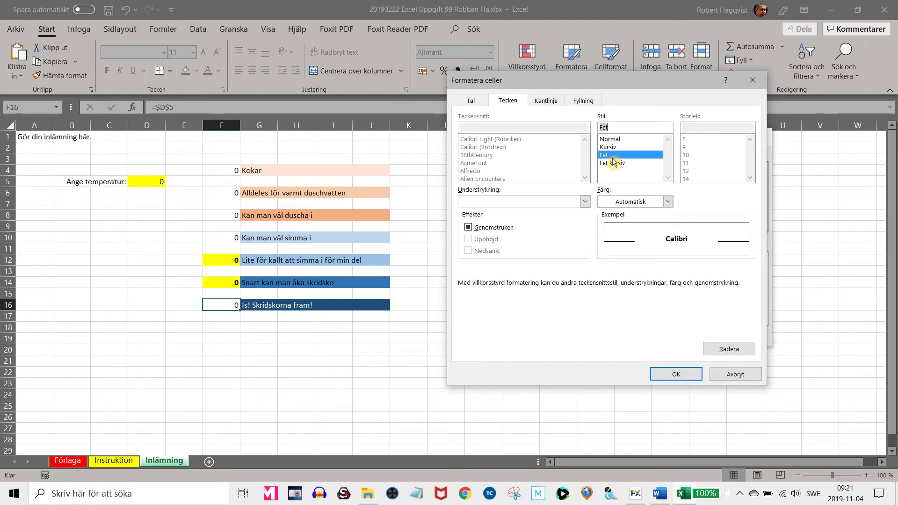
pyautogui.click(668, 202)
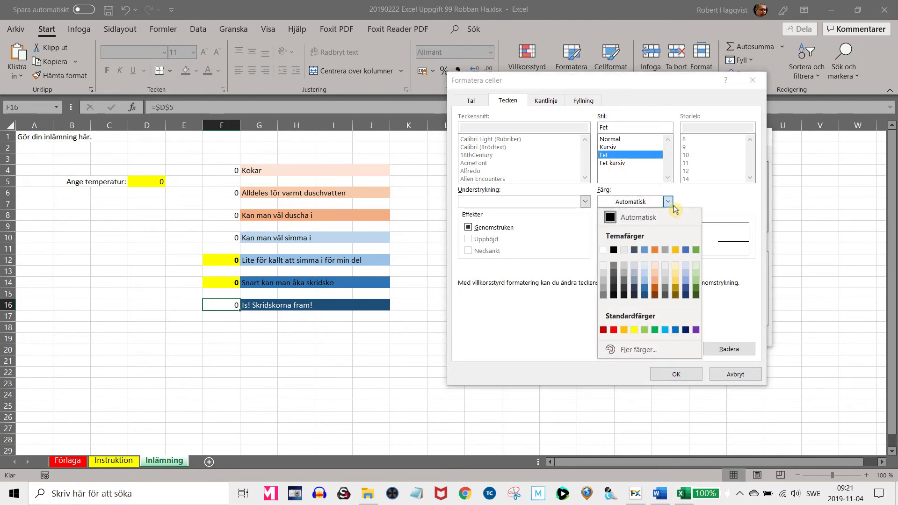
pyautogui.click(617, 251)
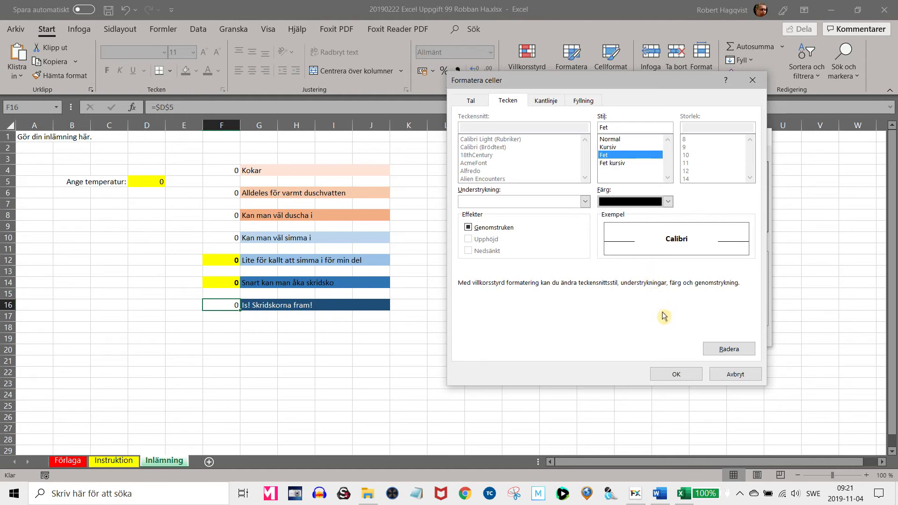
pyautogui.click(586, 108)
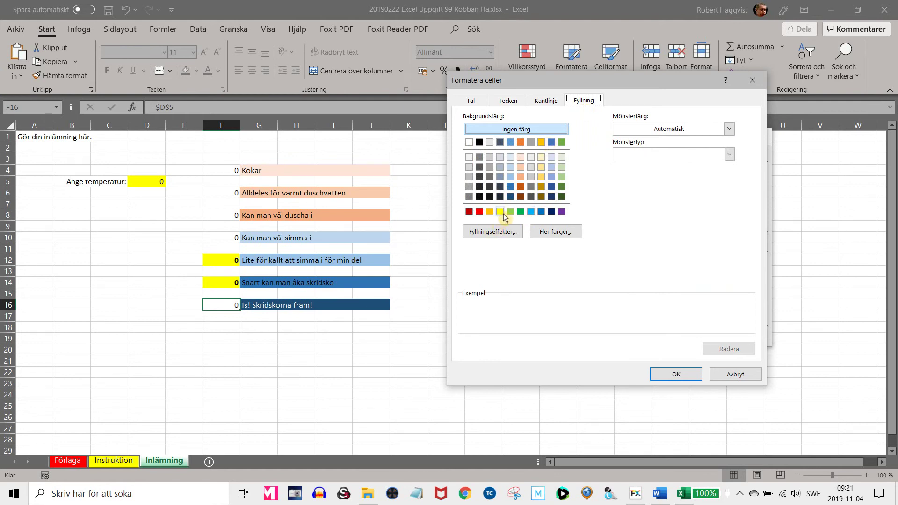
pyautogui.click(500, 211)
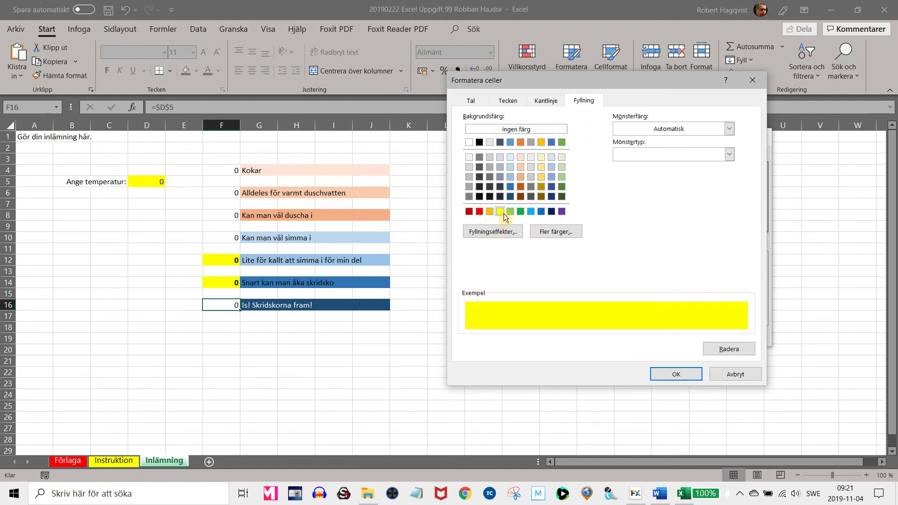
pyautogui.click(669, 374)
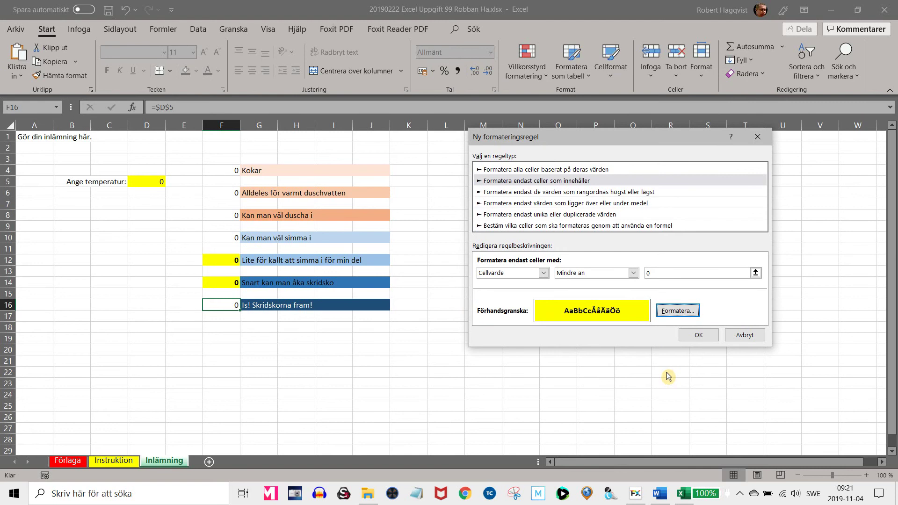
pyautogui.click(705, 340)
pyautogui.click(683, 329)
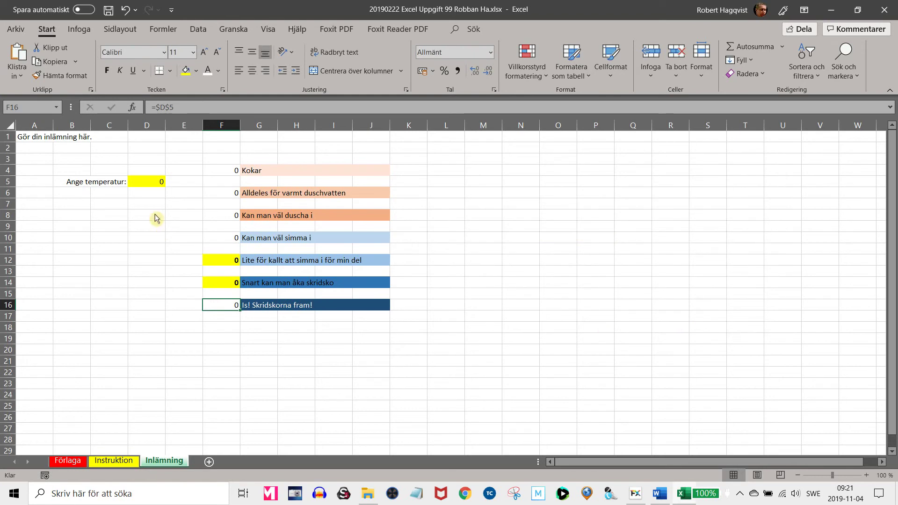
# - Set the temperature in cell D5 to -1 to test F16's rule
pyautogui.click(158, 186)
pyautogui.write('-1')
pyautogui.press('Return')
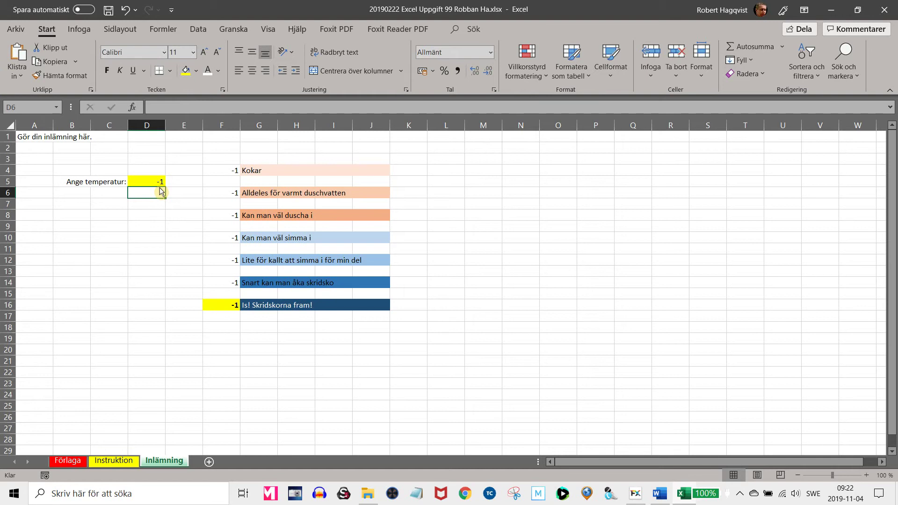
# - On the Förlaga sheet, test the temperature in cell D5 with -1 and with 0
pyautogui.click(68, 461)
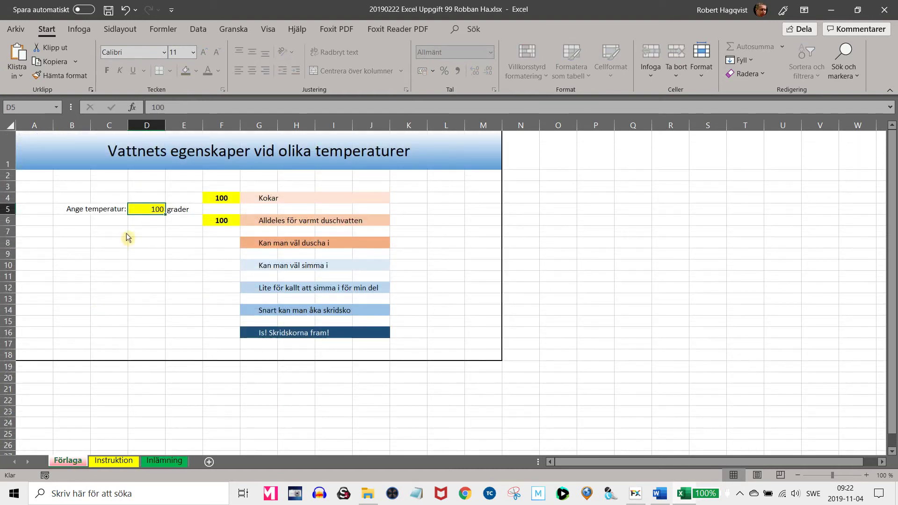
pyautogui.write('-')
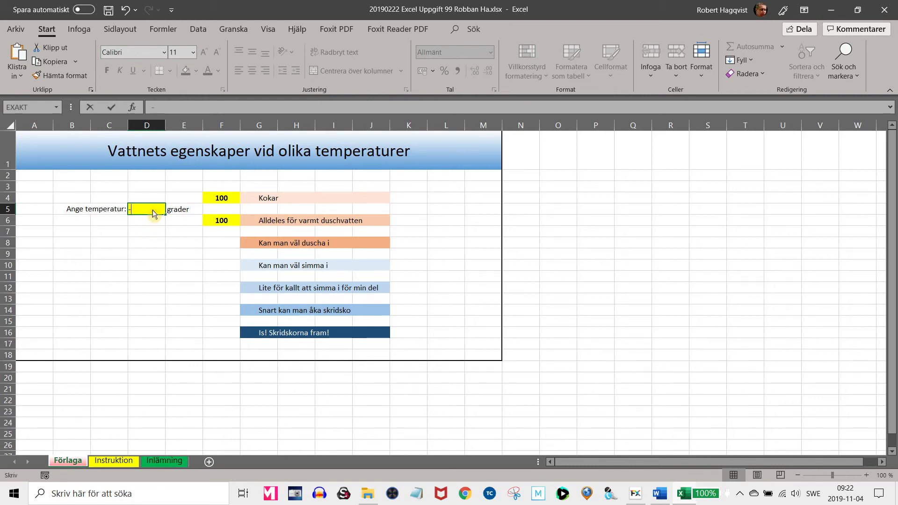
pyautogui.write('1')
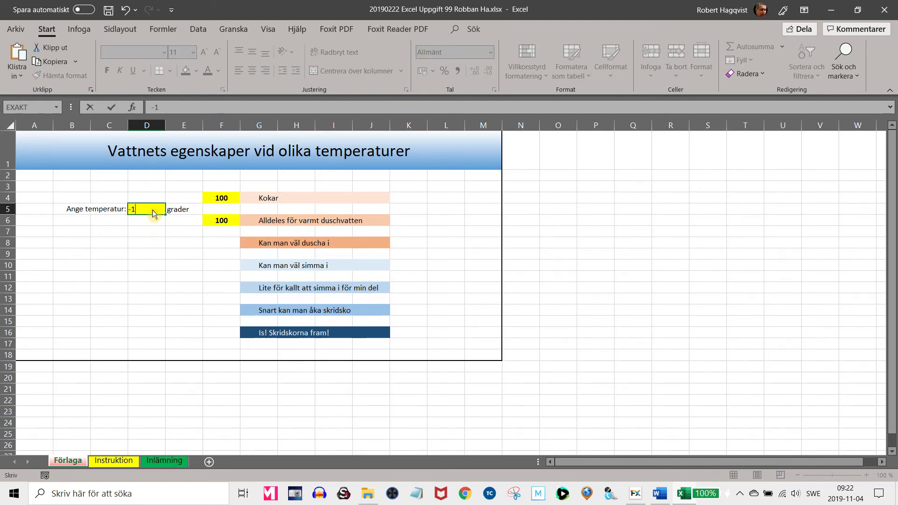
pyautogui.hotkey('ctrl', 'Return')
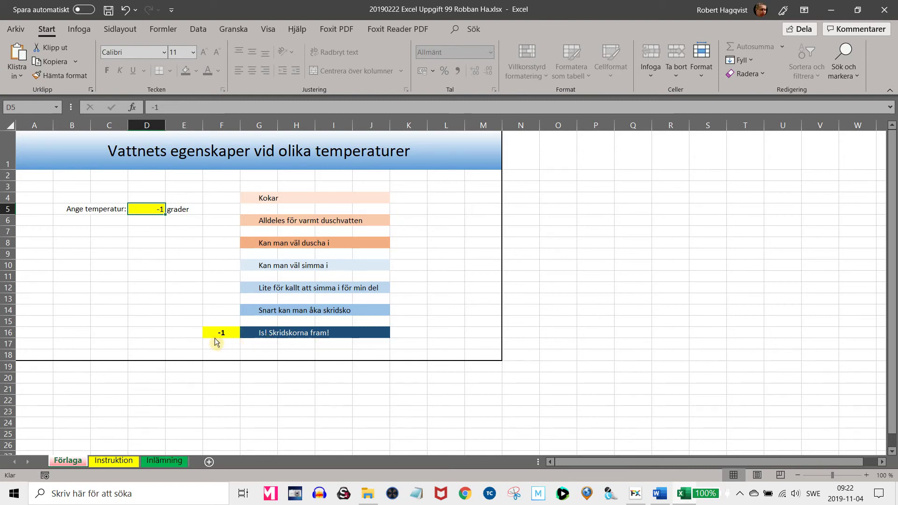
pyautogui.click(158, 214)
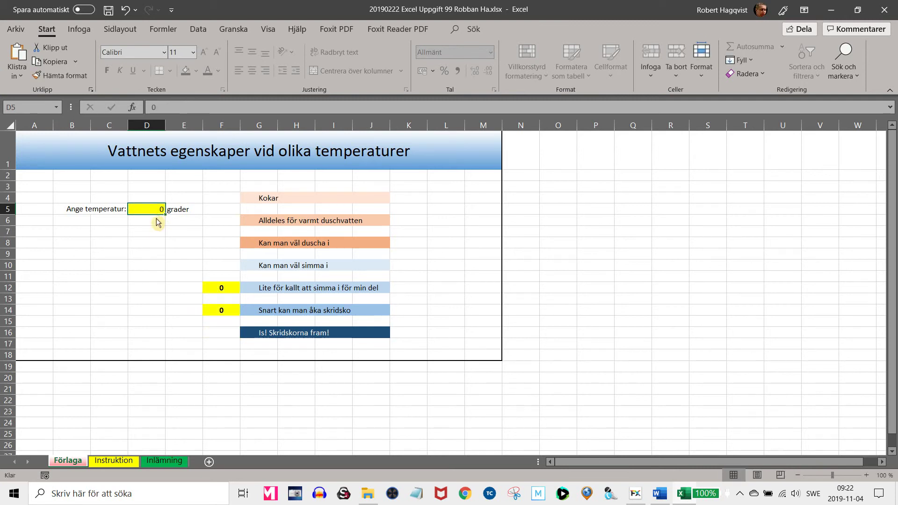
# - On the Inlämning sheet, set the font colour of cells F4:F16 to white
pyautogui.click(170, 464)
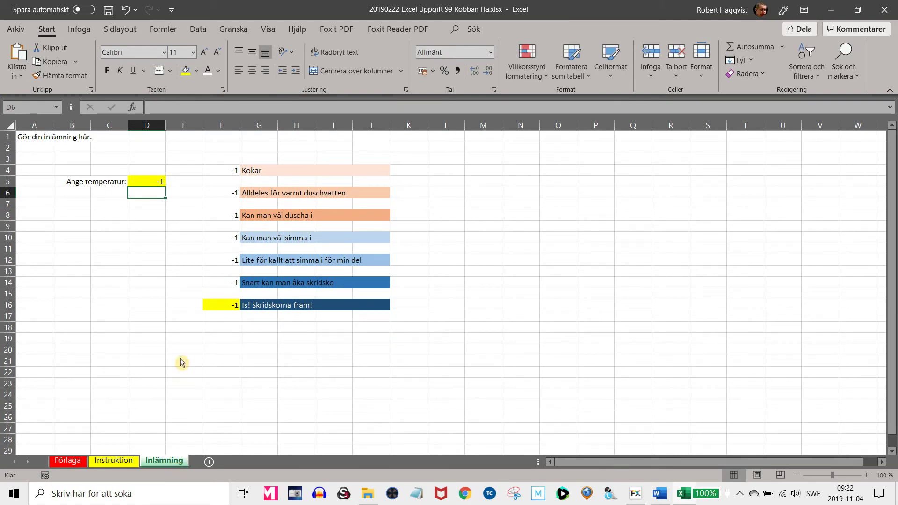
pyautogui.click(230, 174)
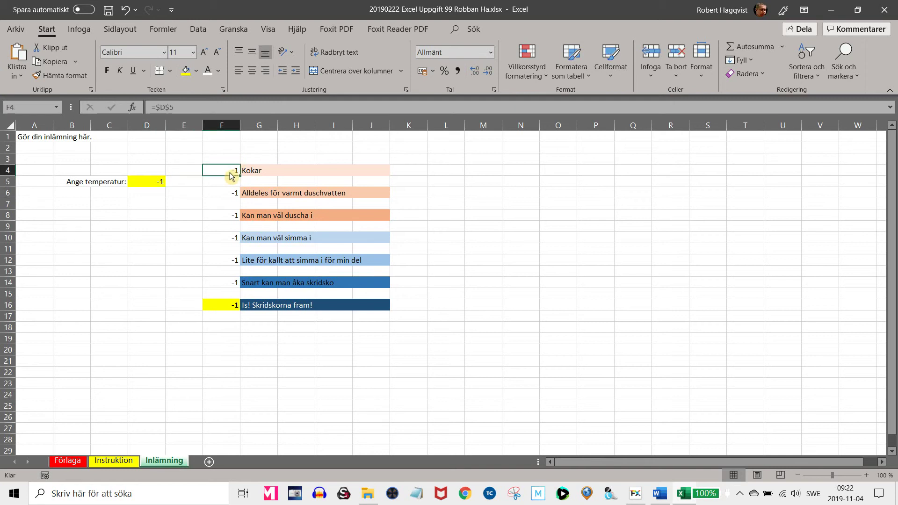
pyautogui.moveTo(223, 174)
pyautogui.mouseDown()
pyautogui.moveTo(217, 280)
pyautogui.moveTo(230, 312)
pyautogui.mouseUp()
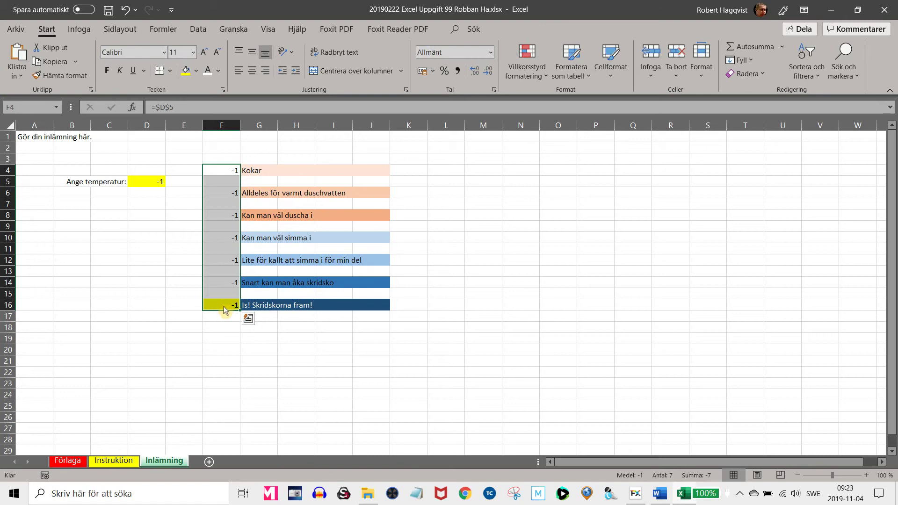
pyautogui.click(219, 71)
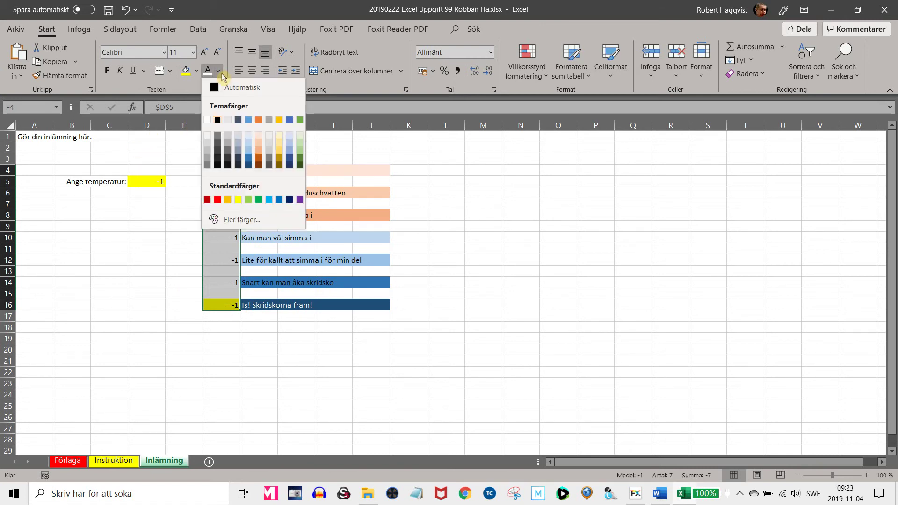
pyautogui.click(215, 122)
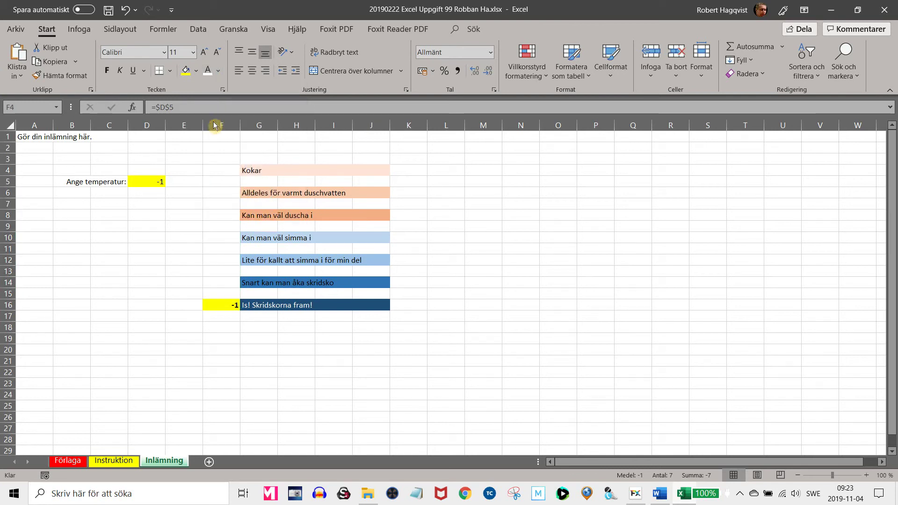
pyautogui.click(146, 272)
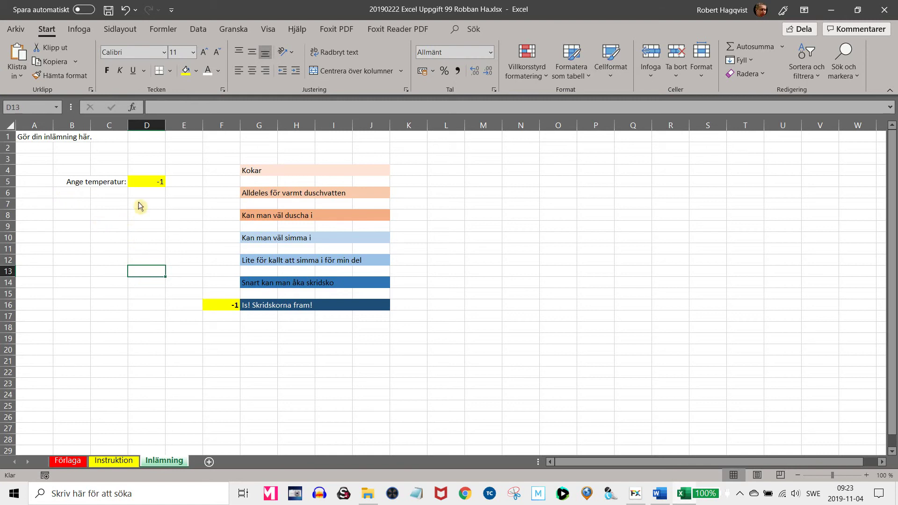
# - Test the highlighting by entering 100 and 98 in turn as the temperature in cell D5
pyautogui.click(161, 185)
pyautogui.write('100')
pyautogui.press('Return')
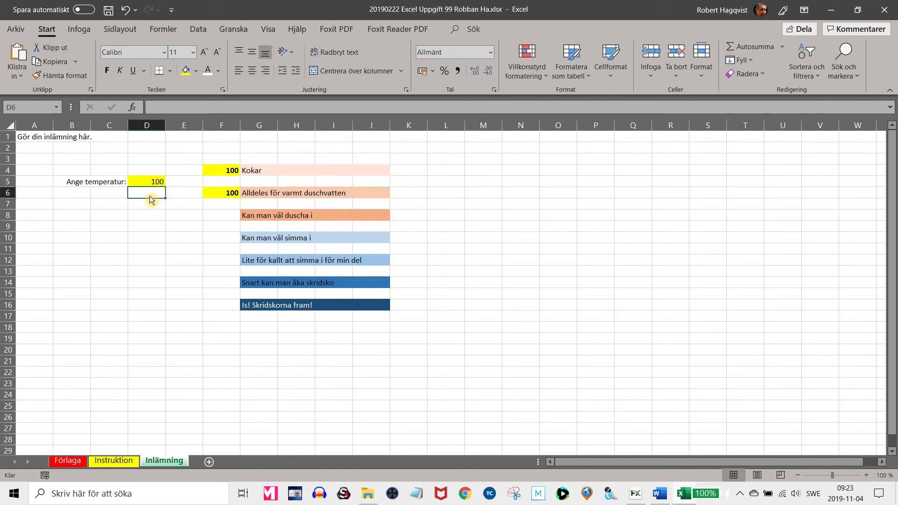
pyautogui.click(153, 184)
pyautogui.write('98')
pyautogui.hotkey('ctrl', 'Return')
pyautogui.press('Return')
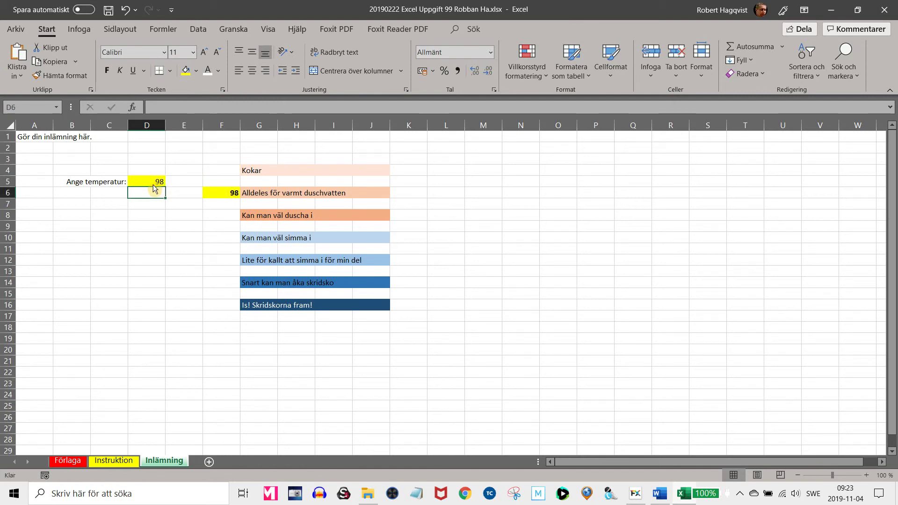
# - Test the highlighting by entering 35 and 18 in turn as the temperature in cell D5
pyautogui.click(152, 184)
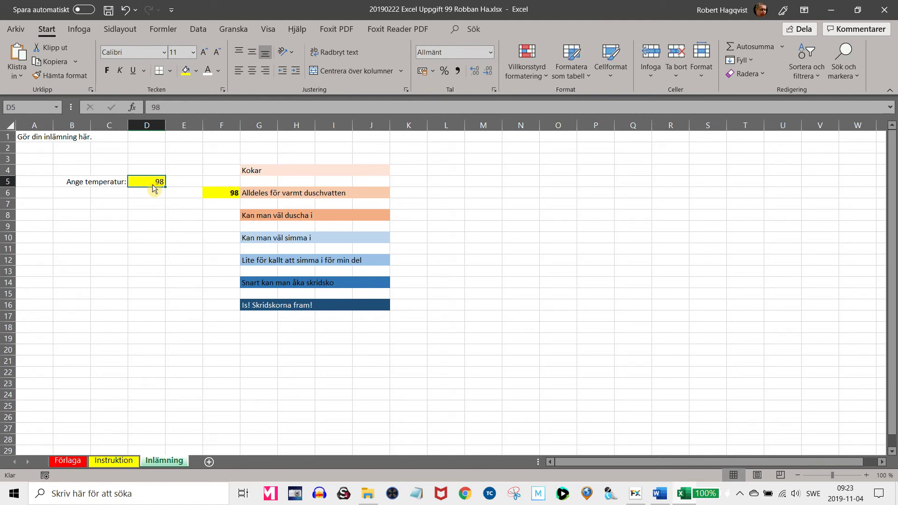
pyautogui.write('35')
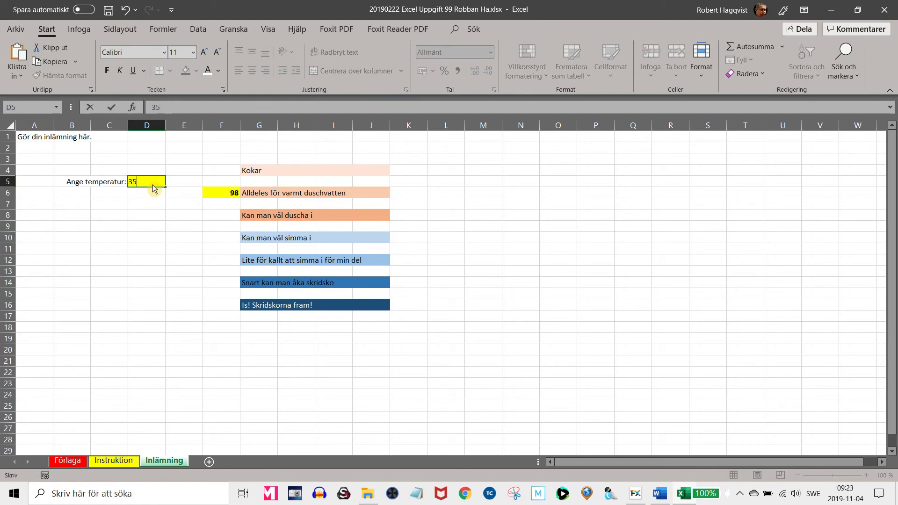
pyautogui.press('Return')
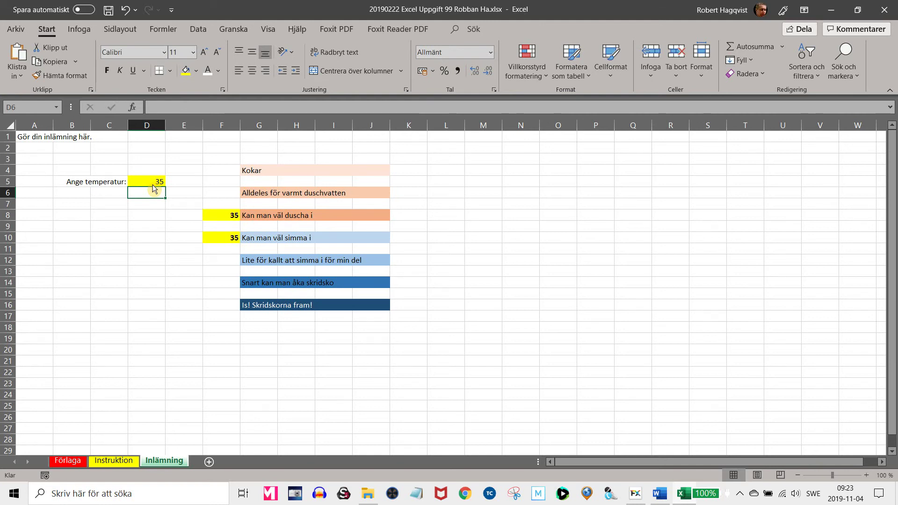
pyautogui.click(153, 186)
pyautogui.write('18')
pyautogui.press('Return')
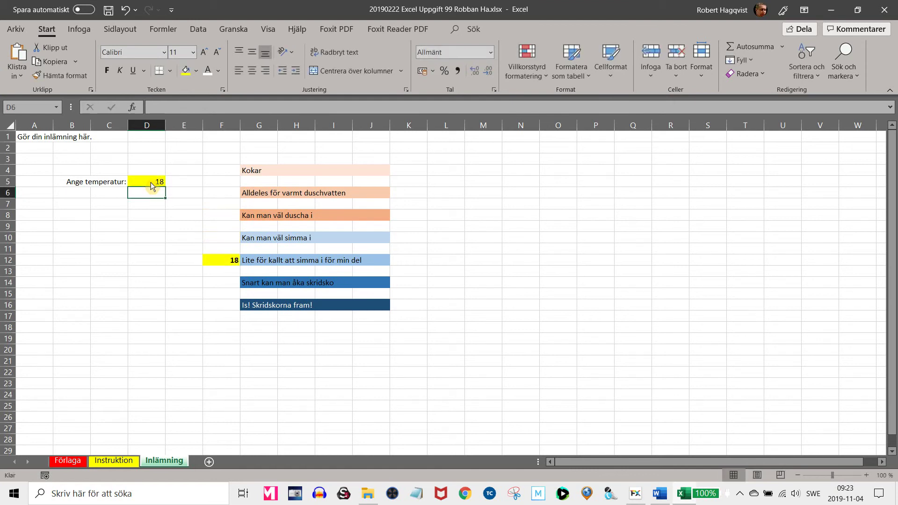
# - Test the highlighting by entering 0 and -1 in turn as the temperature in cell D5
pyautogui.click(152, 187)
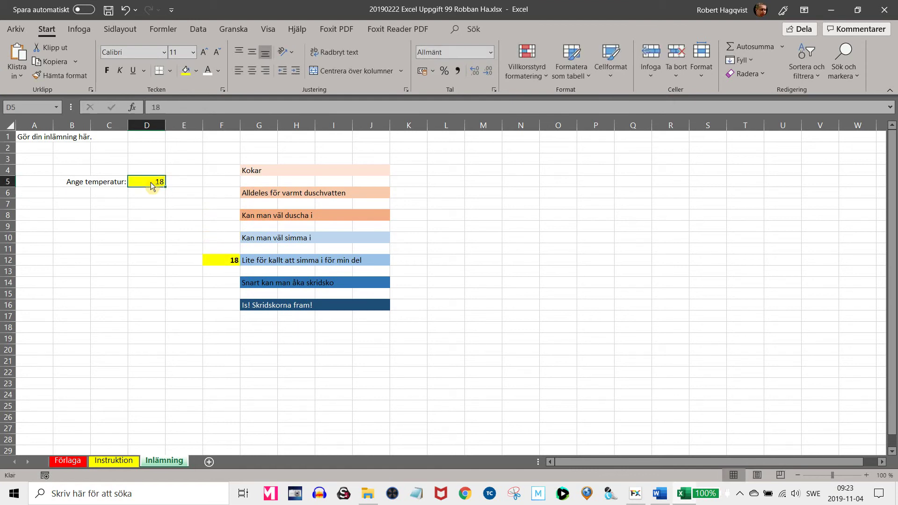
pyautogui.write('0')
pyautogui.press('Return')
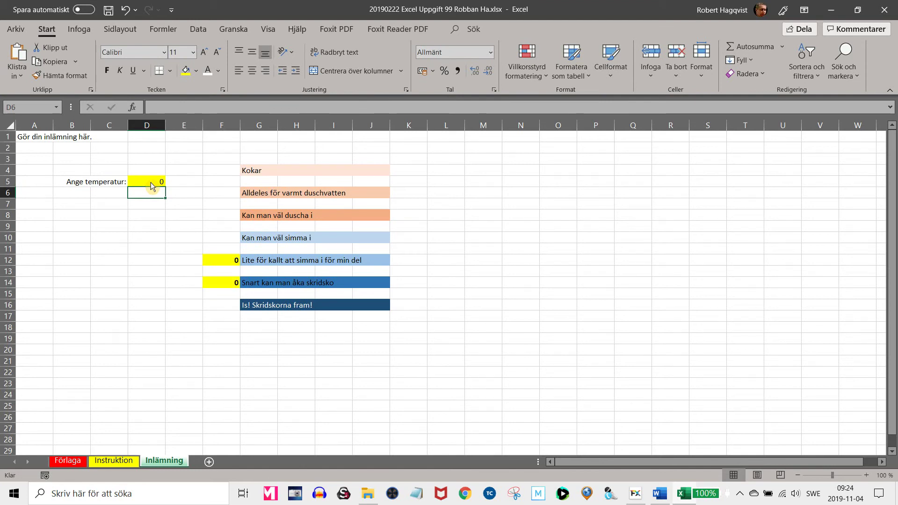
pyautogui.click(153, 185)
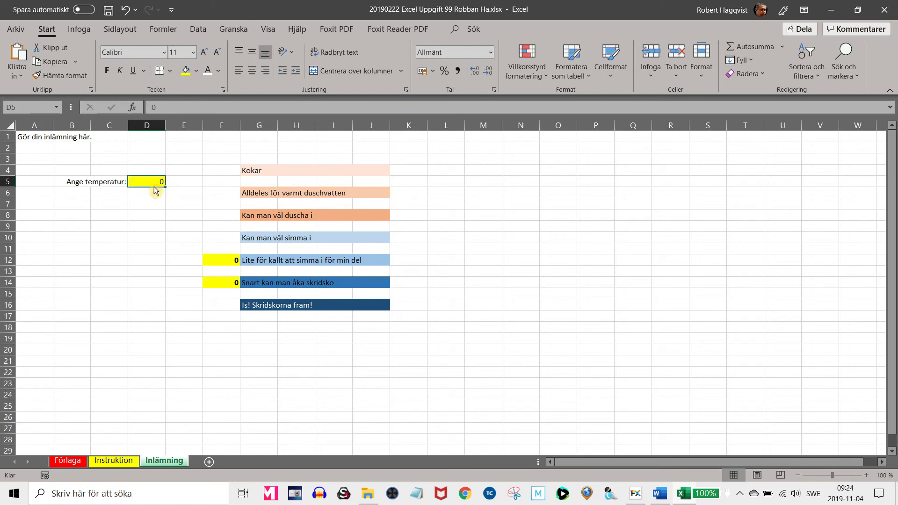
pyautogui.write('-1')
pyautogui.press('Return')
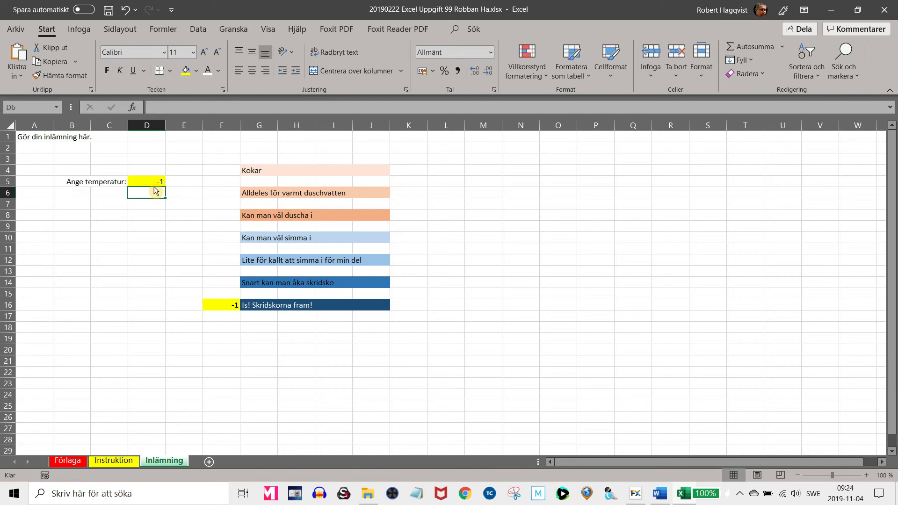
# - Merge cells A1:M1 on the Inlämning sheet, matching the width of the title row on the Förlaga sheet
pyautogui.click(83, 465)
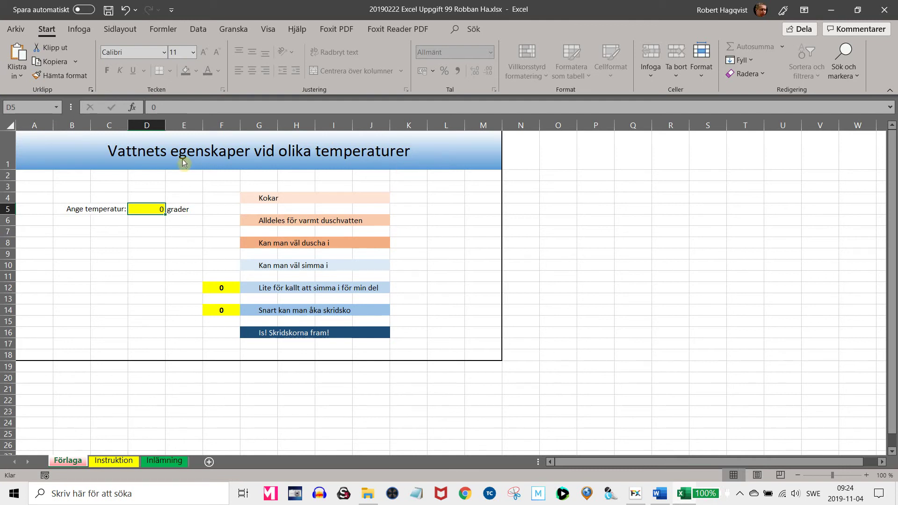
pyautogui.click(177, 464)
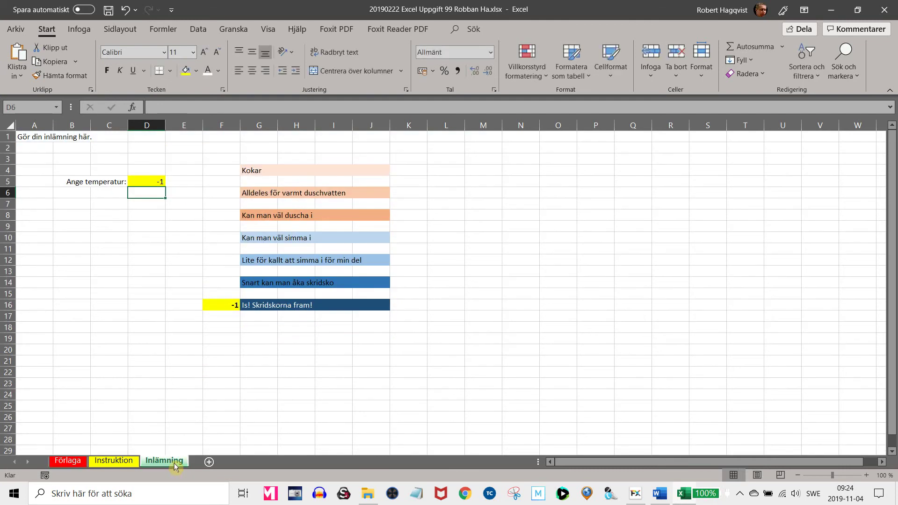
pyautogui.click(31, 140)
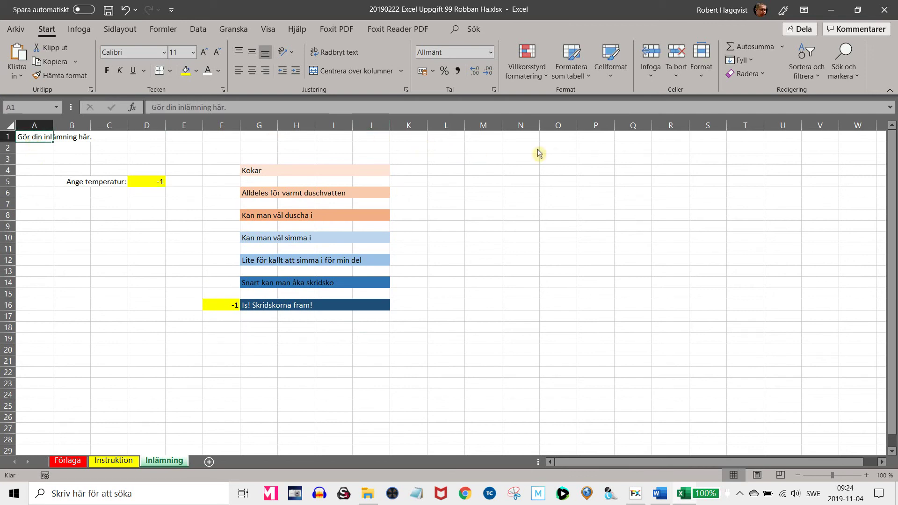
pyautogui.keyDown('shift'); pyautogui.click(269, 141); pyautogui.keyUp('shift')
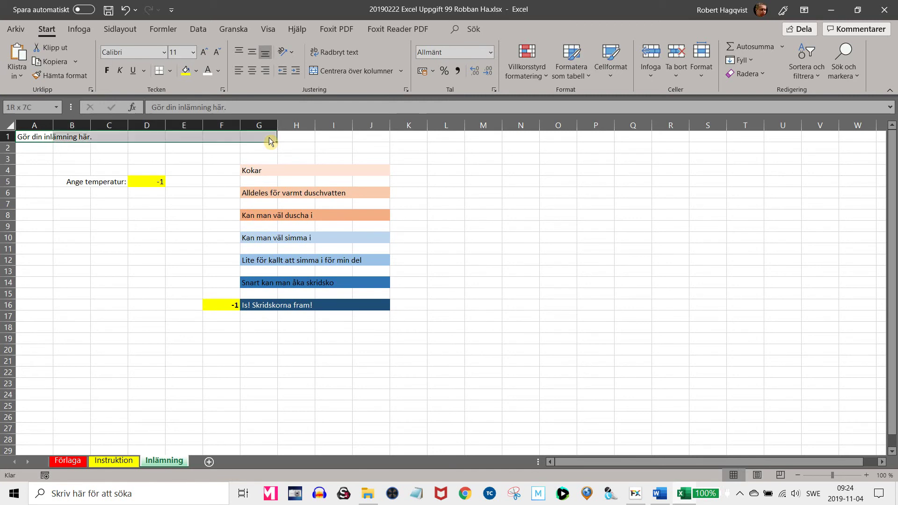
pyautogui.keyDown('shift'); pyautogui.click(500, 140); pyautogui.keyUp('shift')
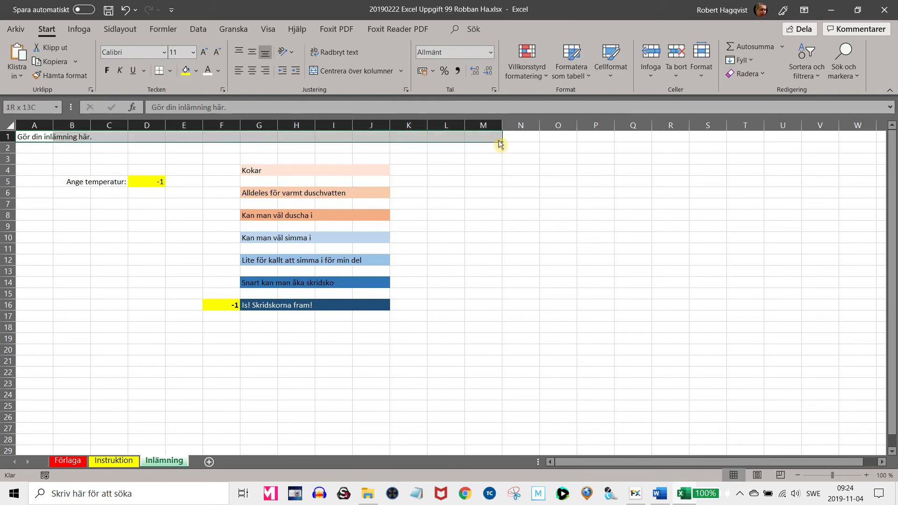
pyautogui.click(68, 461)
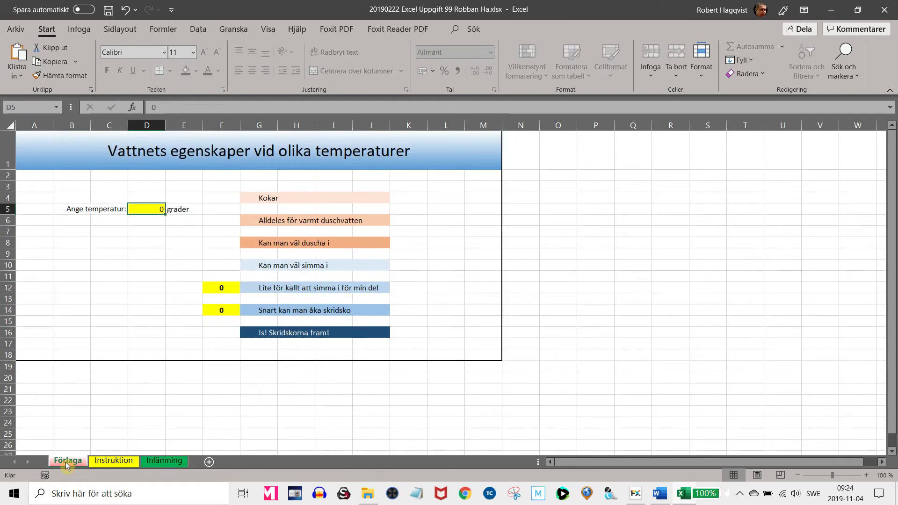
pyautogui.click(177, 463)
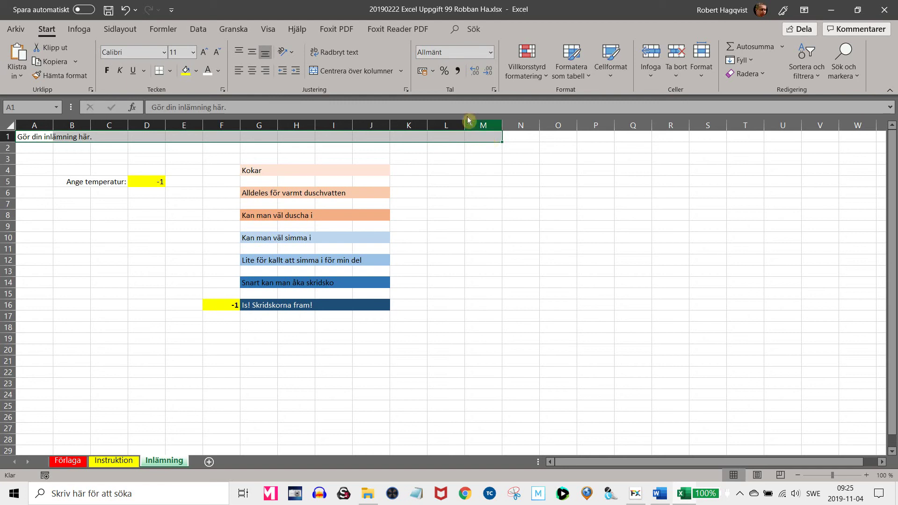
pyautogui.rightClick(439, 144)
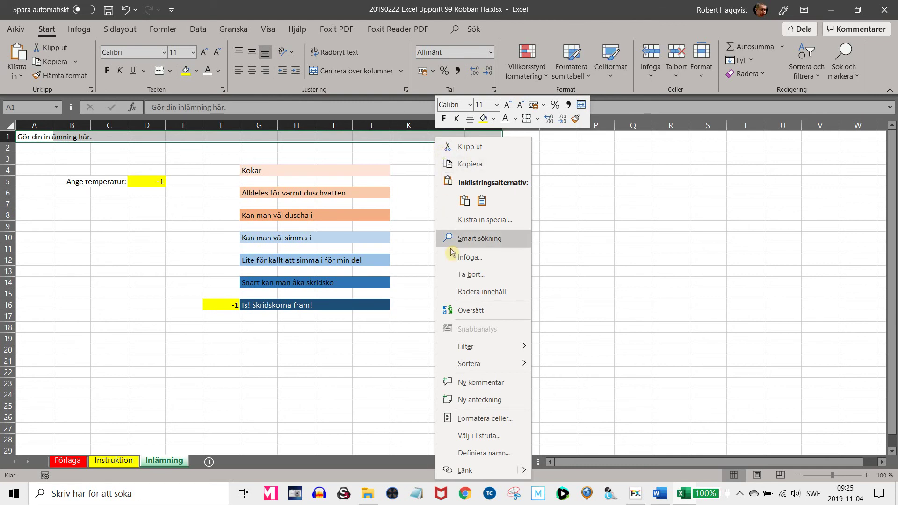
pyautogui.click(497, 427)
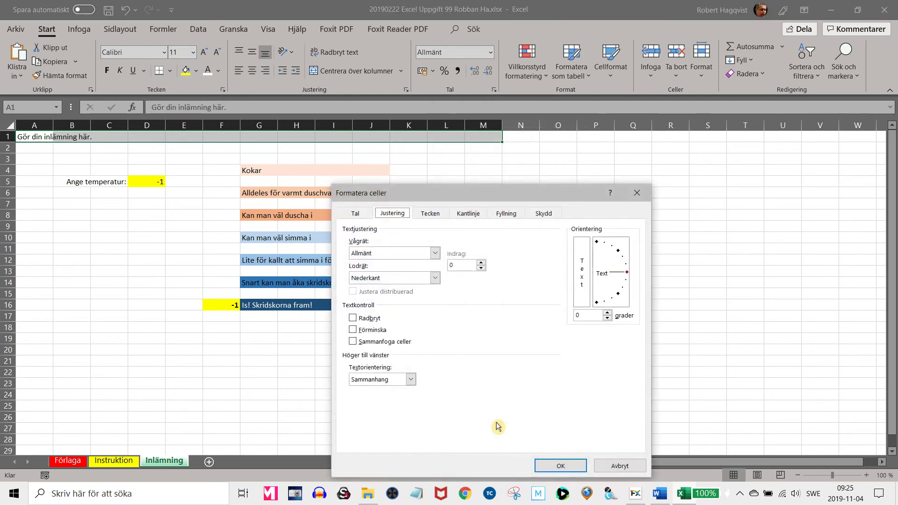
pyautogui.moveTo(455, 201); pyautogui.dragTo(650, 96)
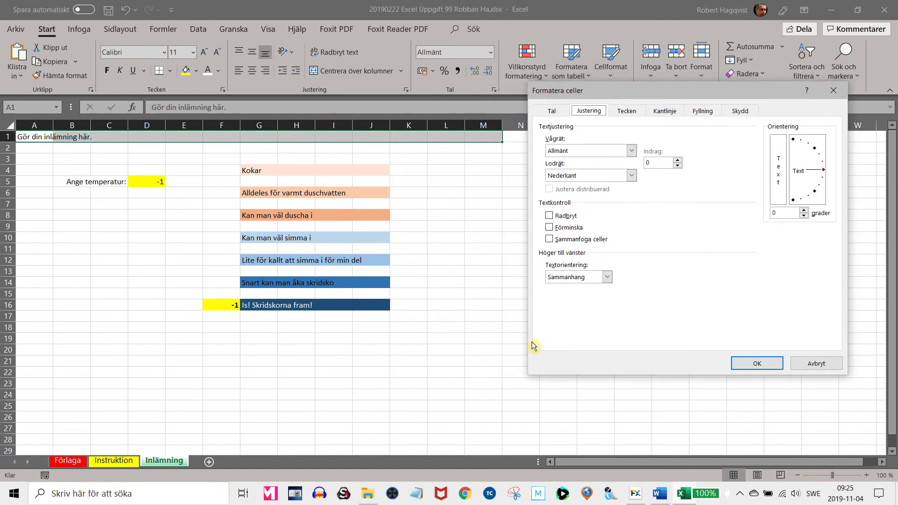
pyautogui.click(551, 113)
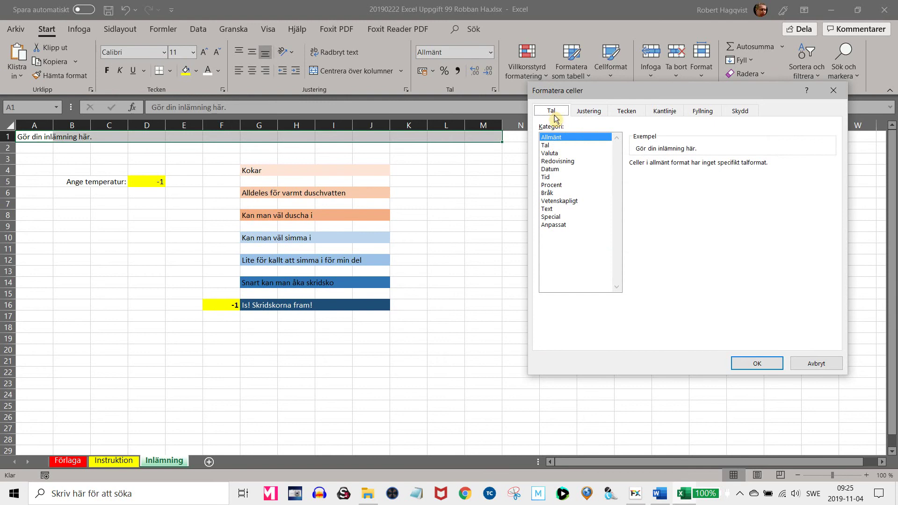
pyautogui.click(593, 114)
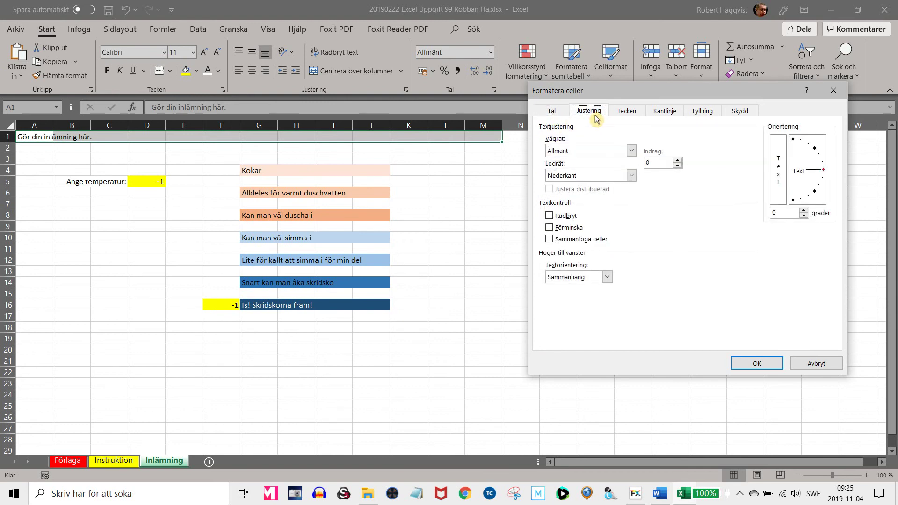
pyautogui.click(640, 116)
pyautogui.click(662, 117)
pyautogui.click(703, 115)
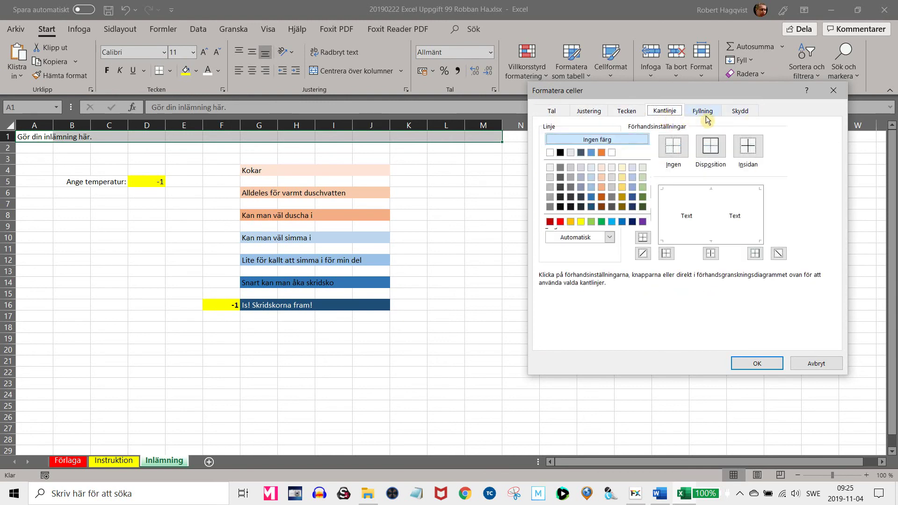
pyautogui.click(739, 115)
pyautogui.click(593, 113)
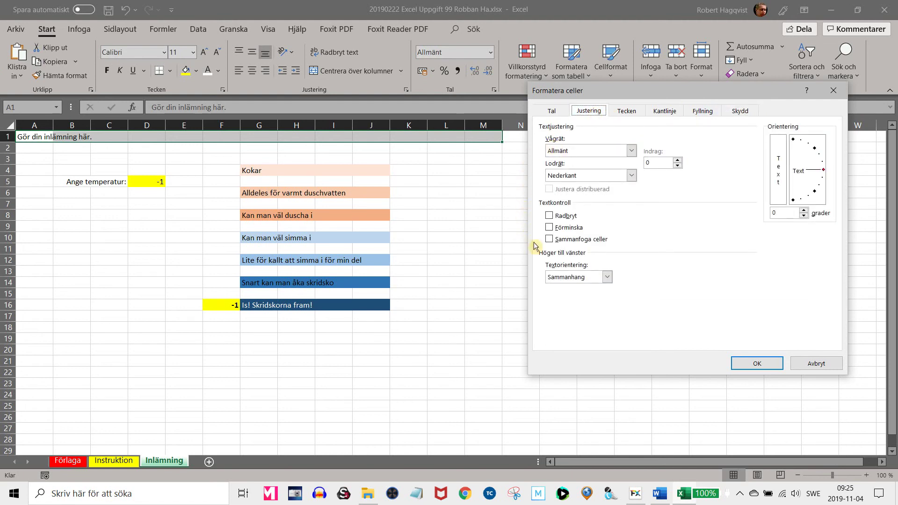
pyautogui.click(556, 243)
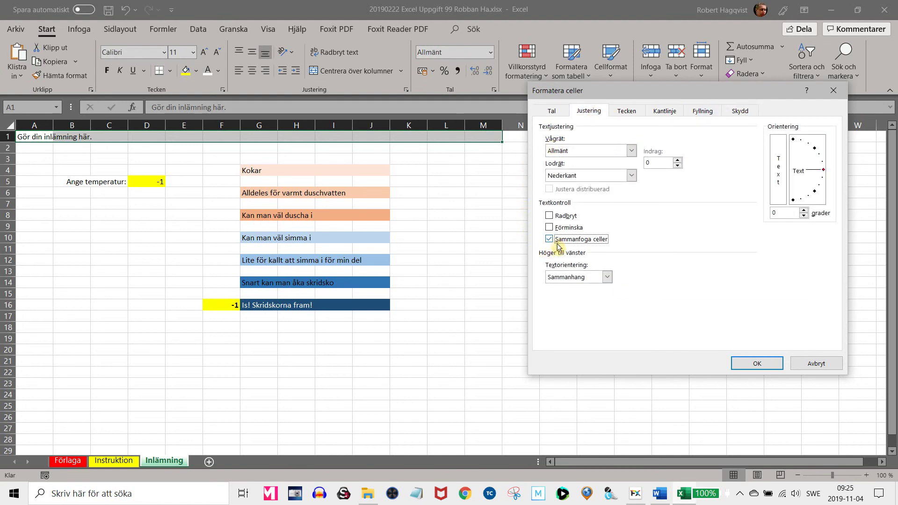
pyautogui.click(754, 367)
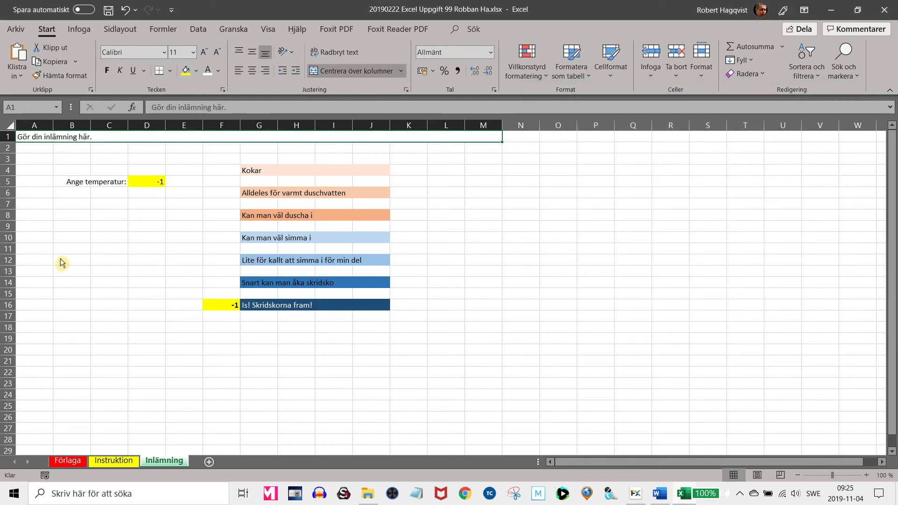
# - Replace the text in the merged title cell on the Inlämning sheet with "Vattnets egenskaper vid olika temperaturer"
pyautogui.click(79, 464)
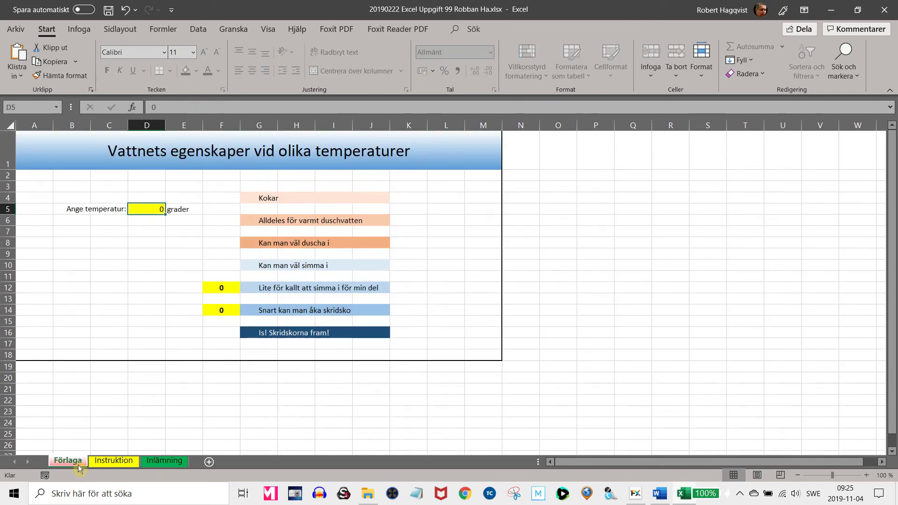
pyautogui.click(164, 461)
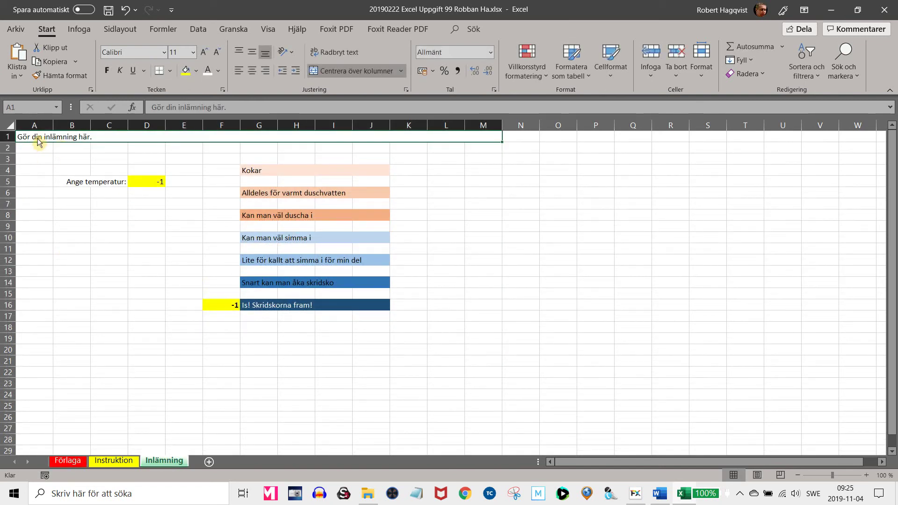
pyautogui.write('Va')
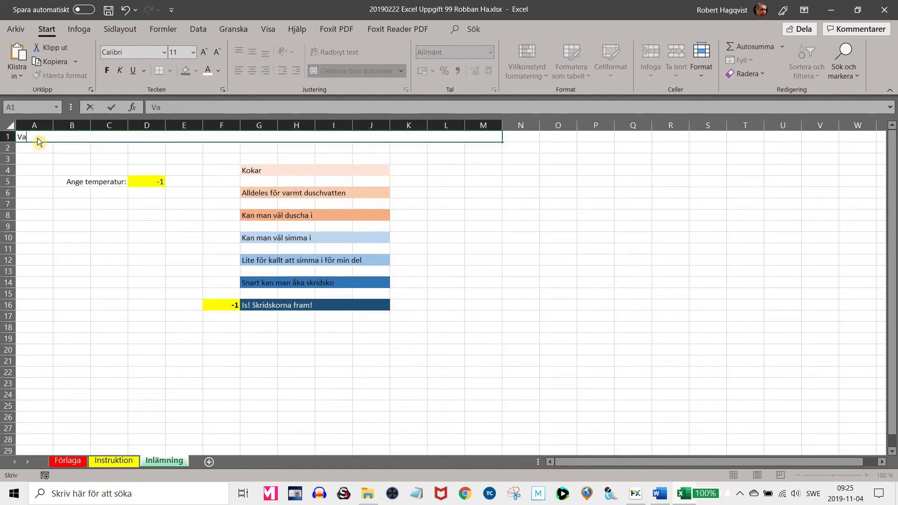
pyautogui.write('ttnets egenskape')
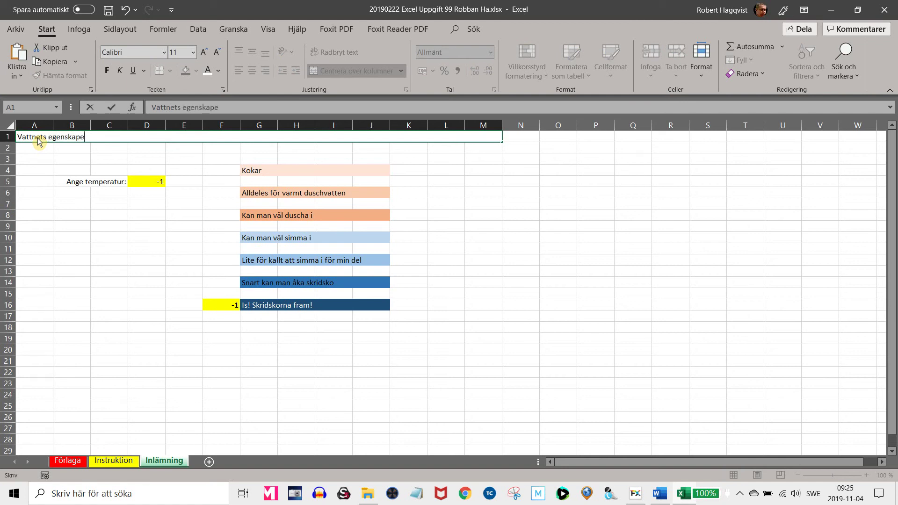
pyautogui.write('r vid olika temperaturer')
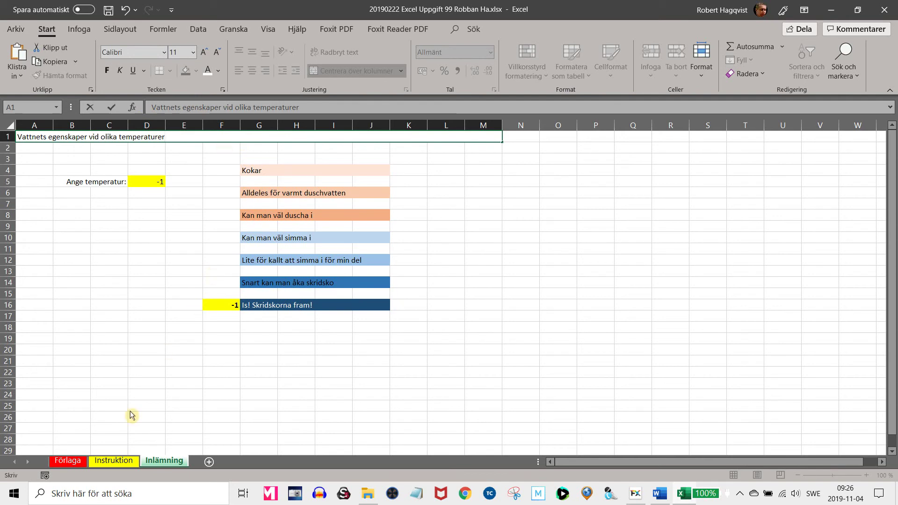
# - Check the title's alignment on the Förlaga sheet and centre the Inlämning title horizontally
pyautogui.click(67, 461)
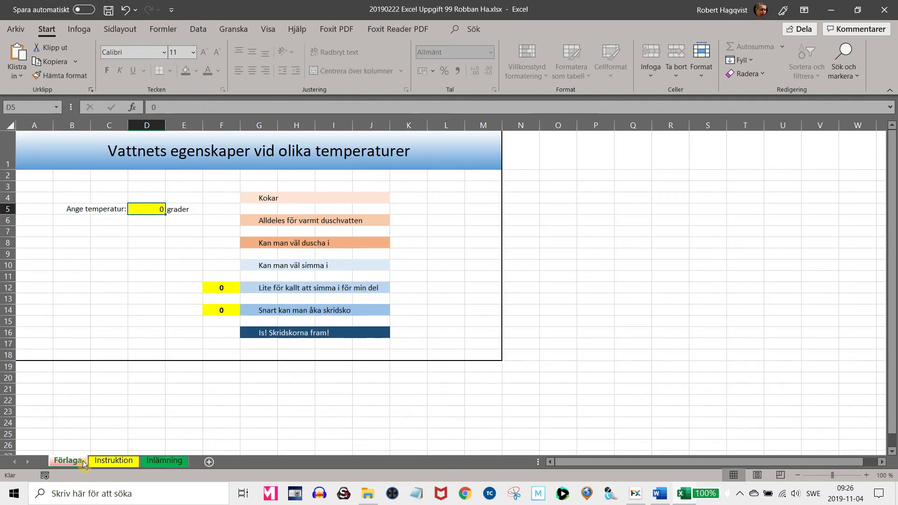
pyautogui.click(159, 464)
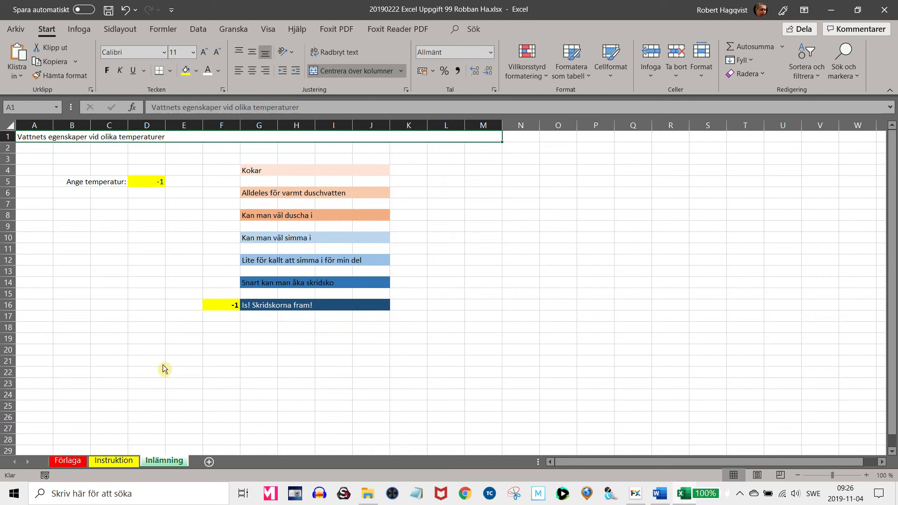
pyautogui.click(256, 74)
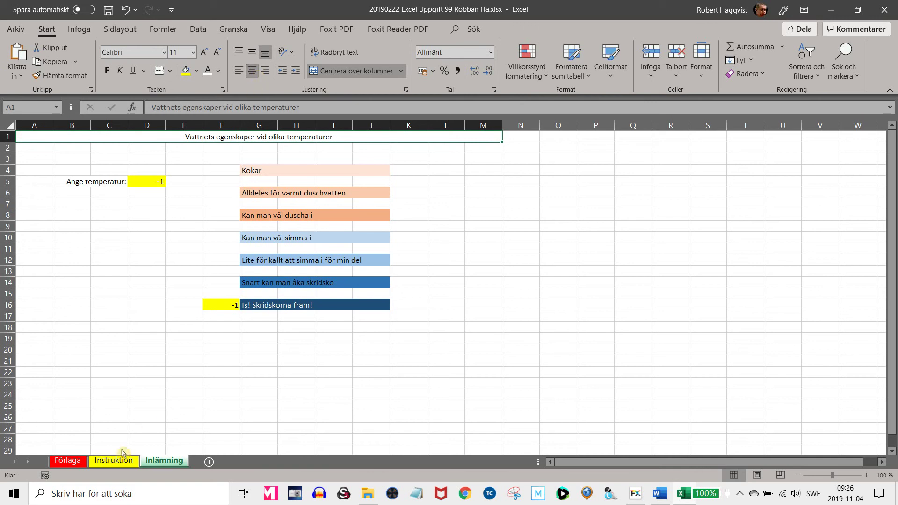
# - Compare with the Förlaga title and set the Inlämning title's font size to 24
pyautogui.click(73, 463)
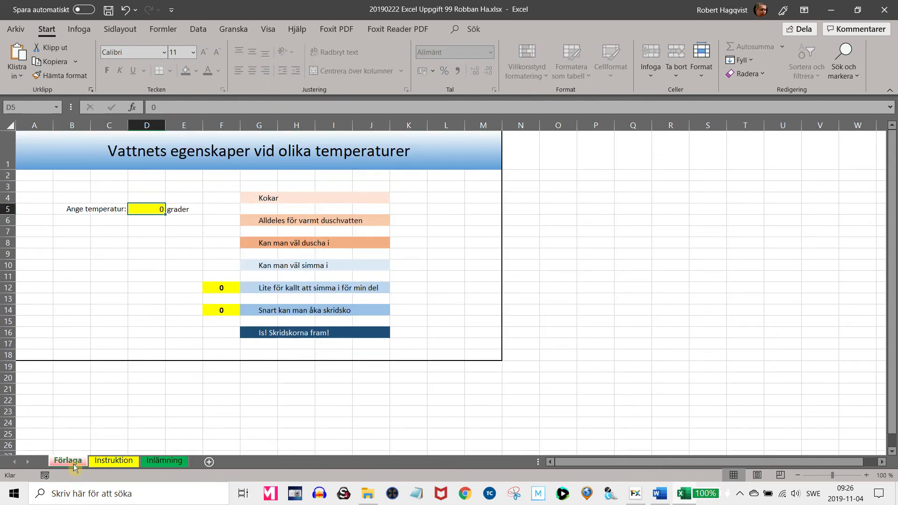
pyautogui.click(164, 464)
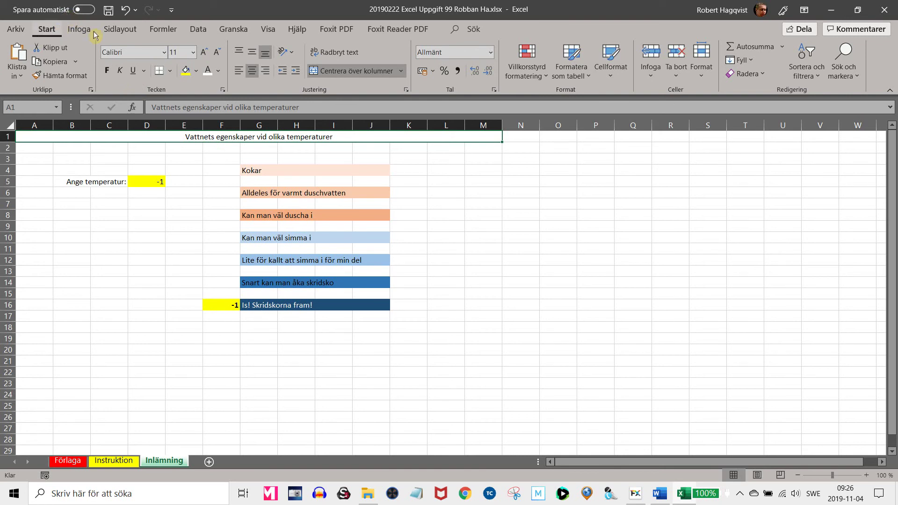
pyautogui.click(192, 52)
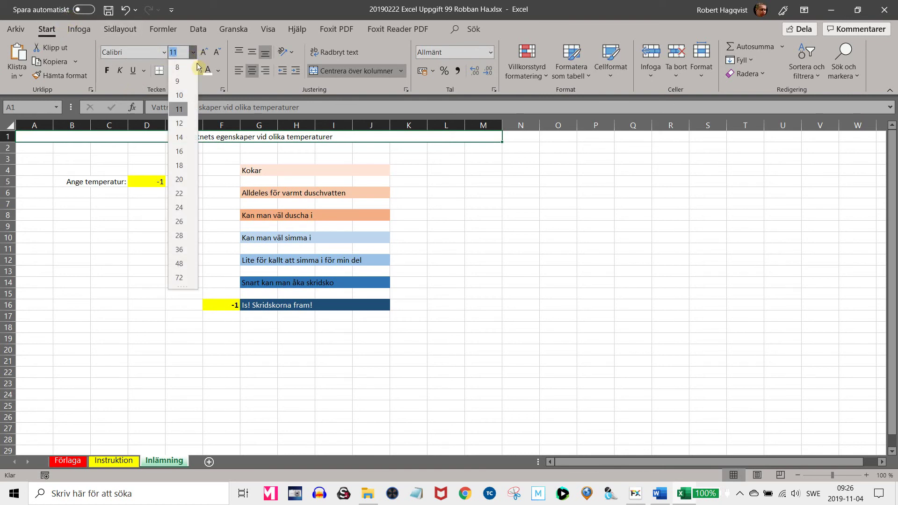
pyautogui.click(189, 210)
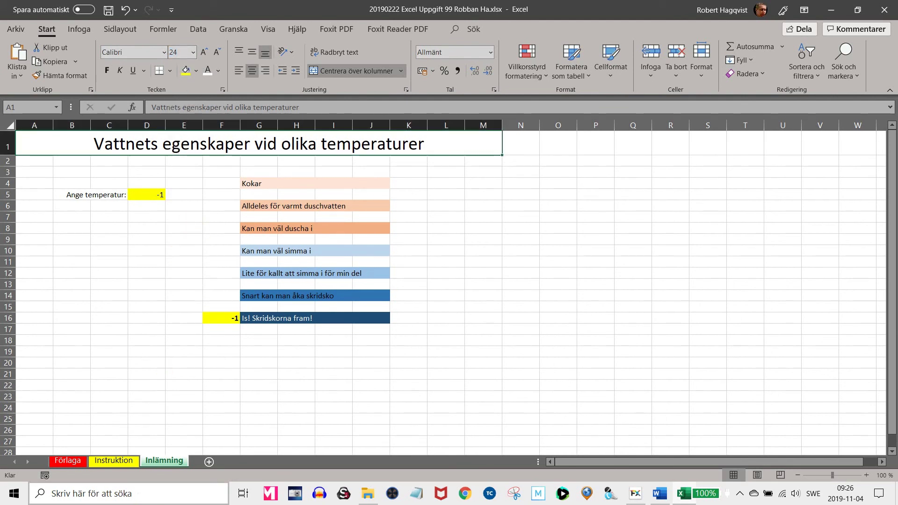
# - Compare with the Förlaga title and set the Inlämning title's font size to 22
pyautogui.click(67, 461)
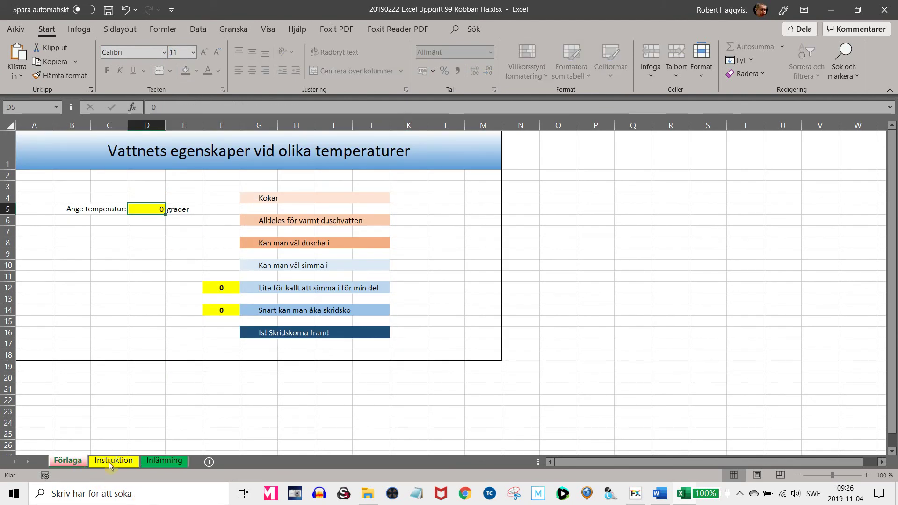
pyautogui.click(164, 462)
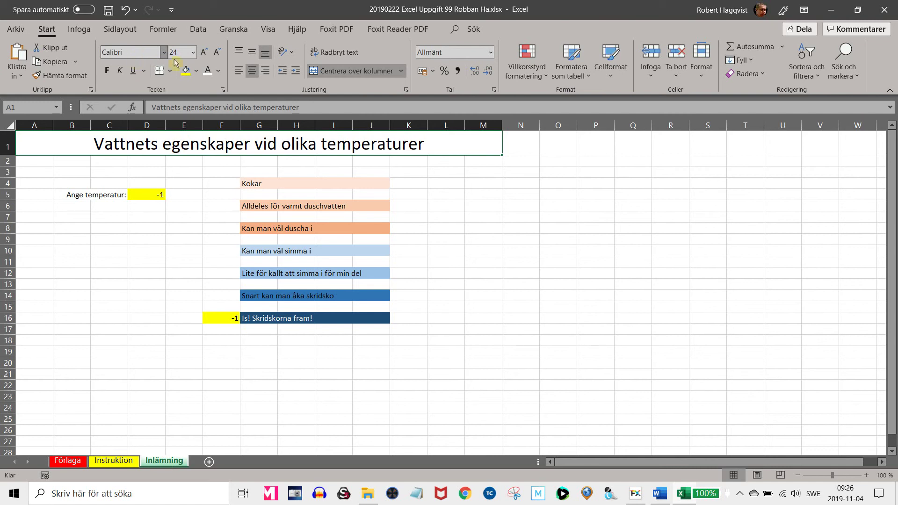
pyautogui.click(193, 52)
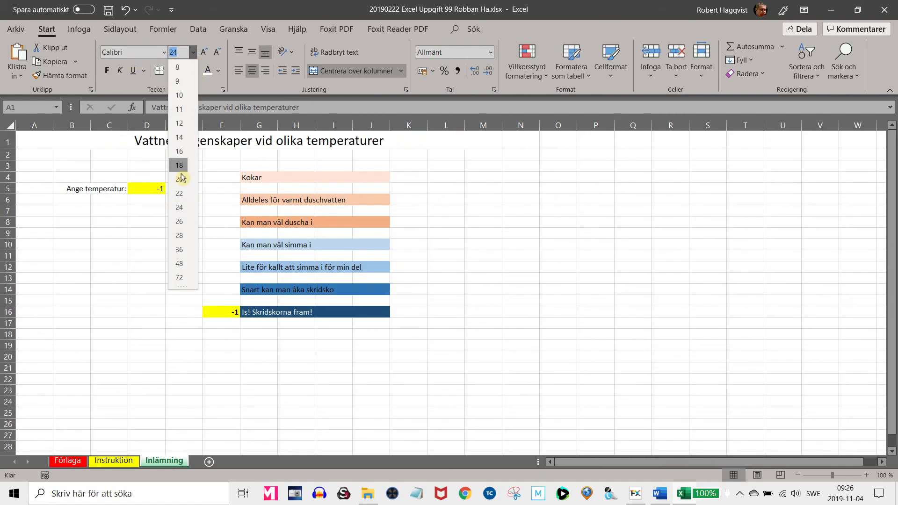
pyautogui.click(187, 197)
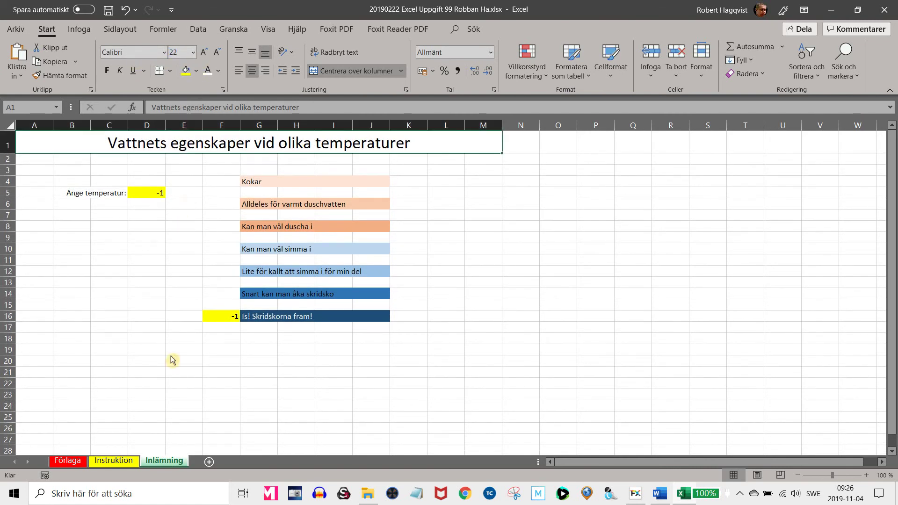
pyautogui.click(84, 464)
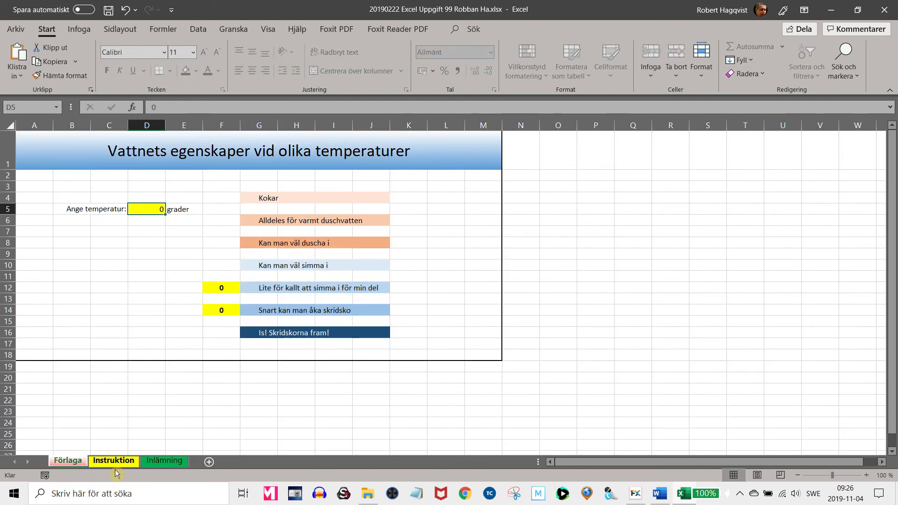
pyautogui.click(171, 462)
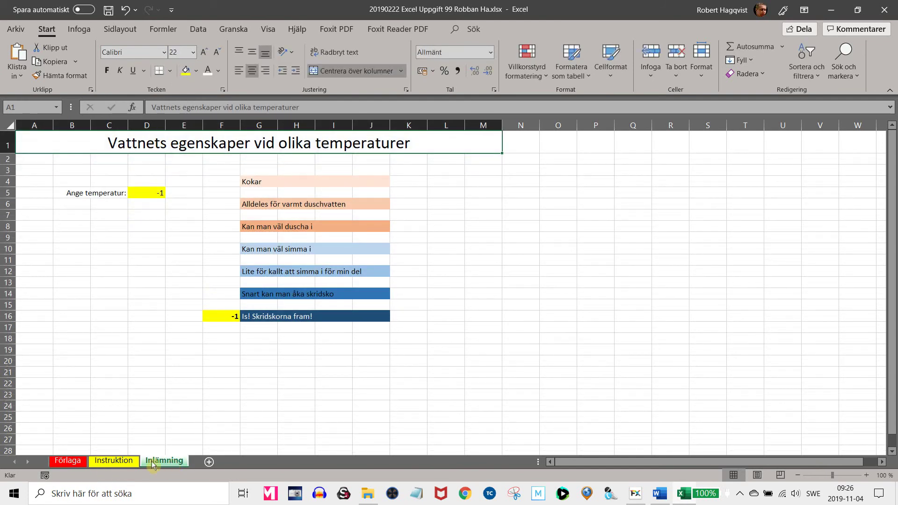
# - Compare the height of the title row on the Förlaga sheet with that on the Inlämning sheet
pyautogui.click(68, 463)
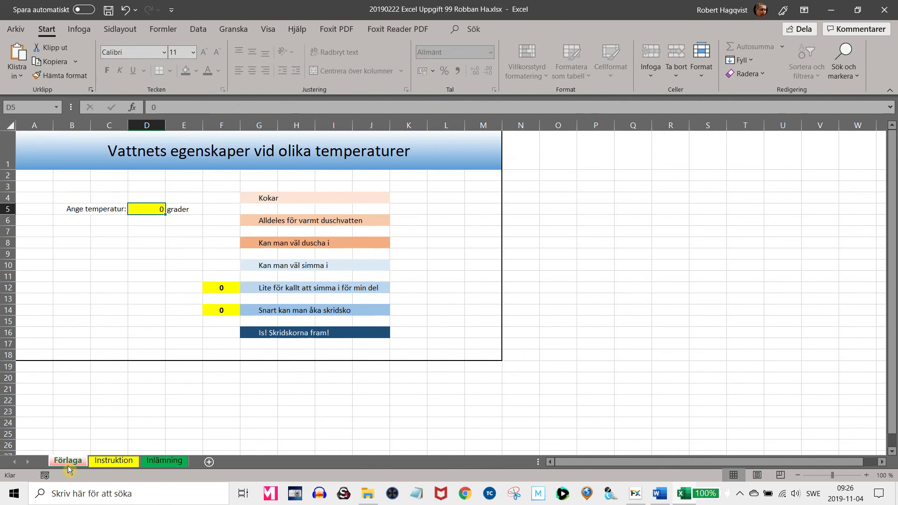
pyautogui.click(165, 460)
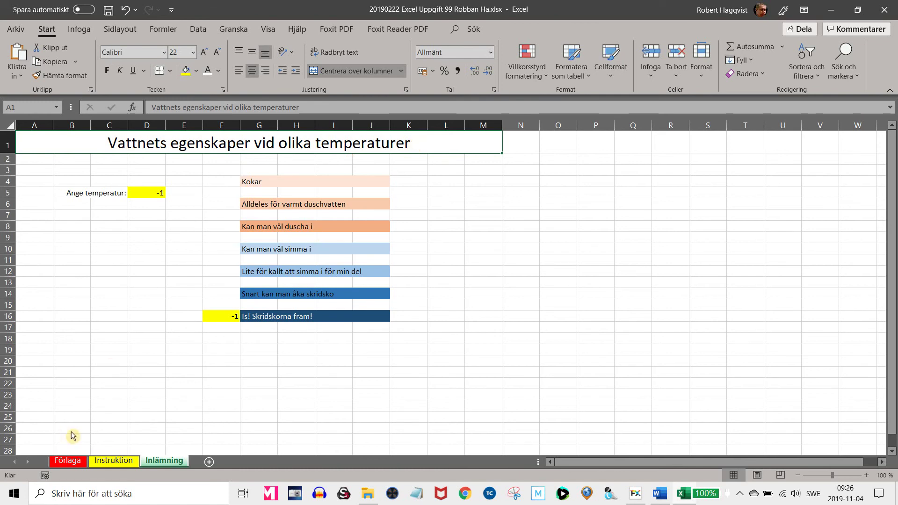
pyautogui.click(79, 462)
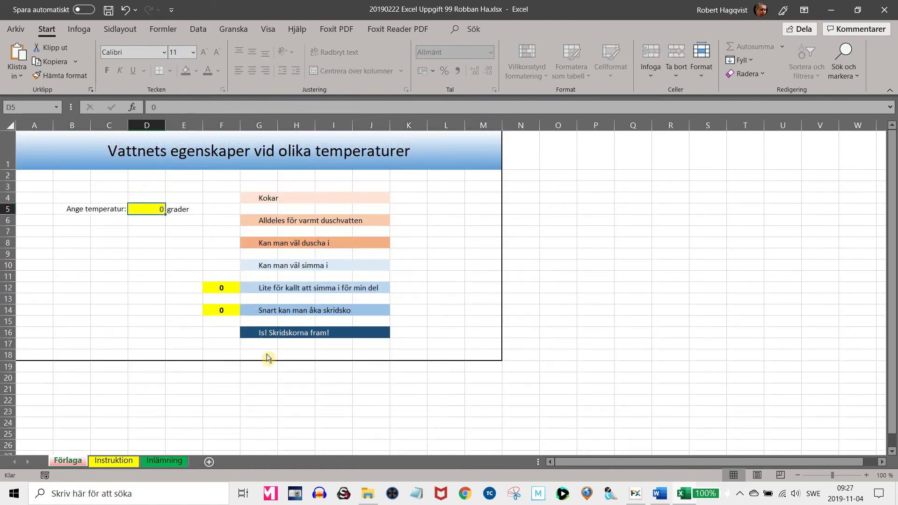
pyautogui.click(161, 463)
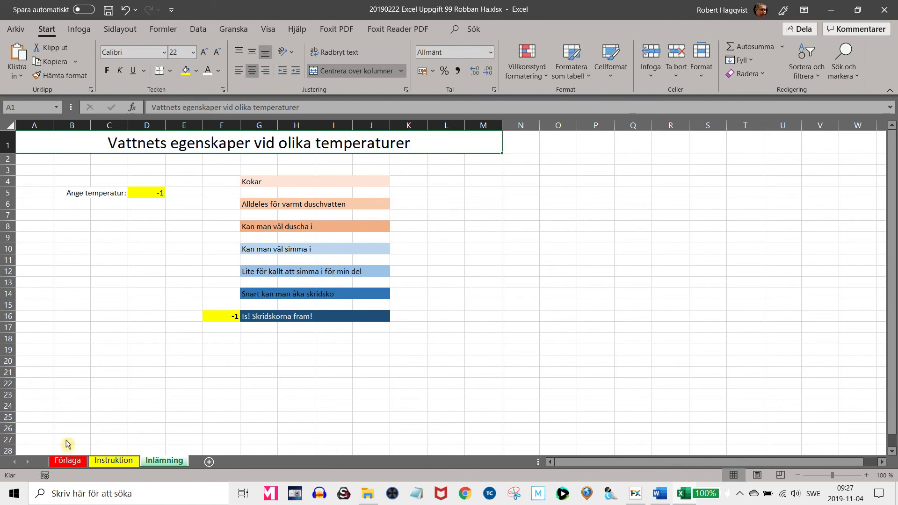
pyautogui.click(68, 461)
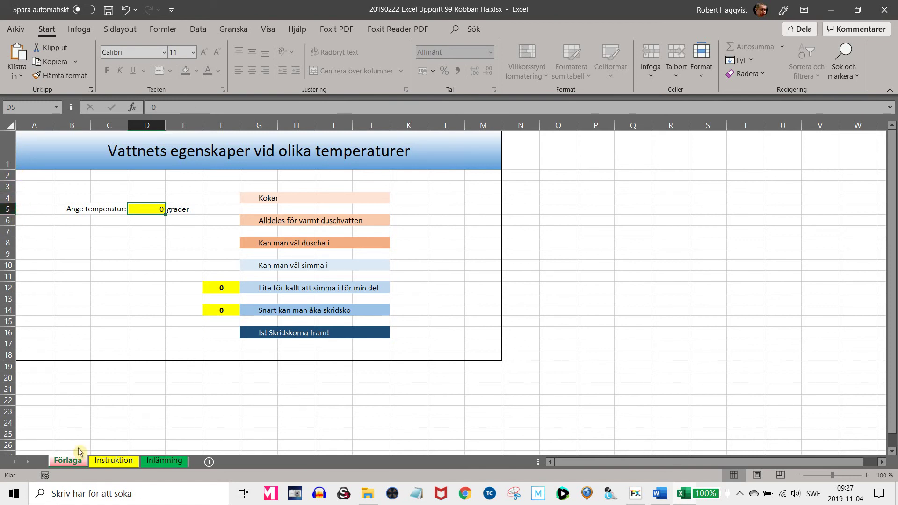
pyautogui.click(164, 462)
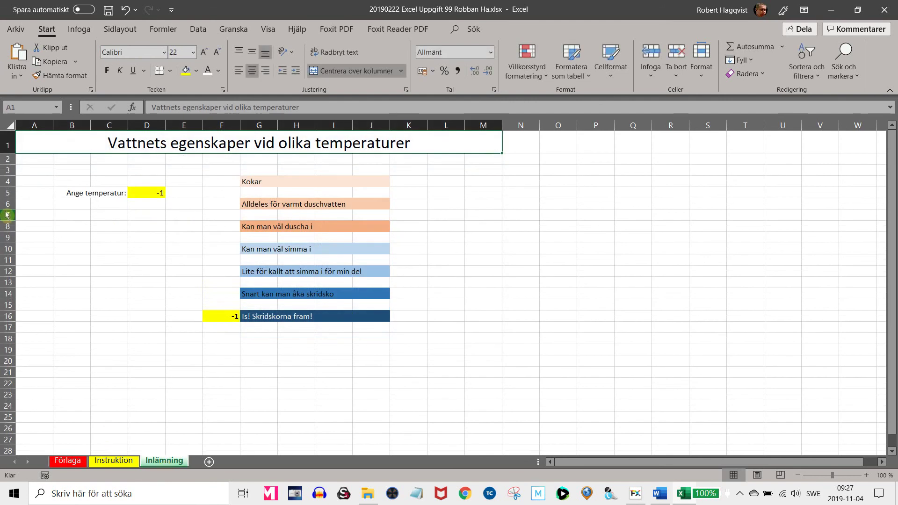
pyautogui.click(13, 163)
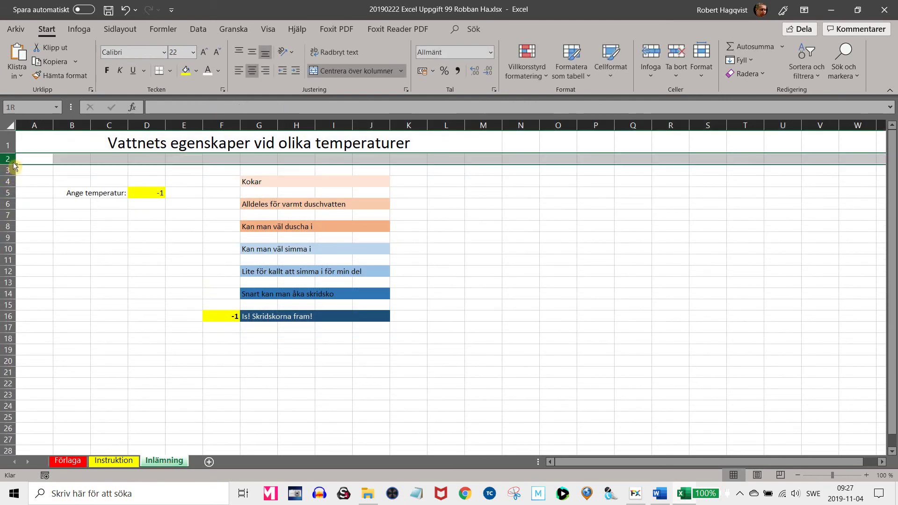
pyautogui.rightClick(13, 164)
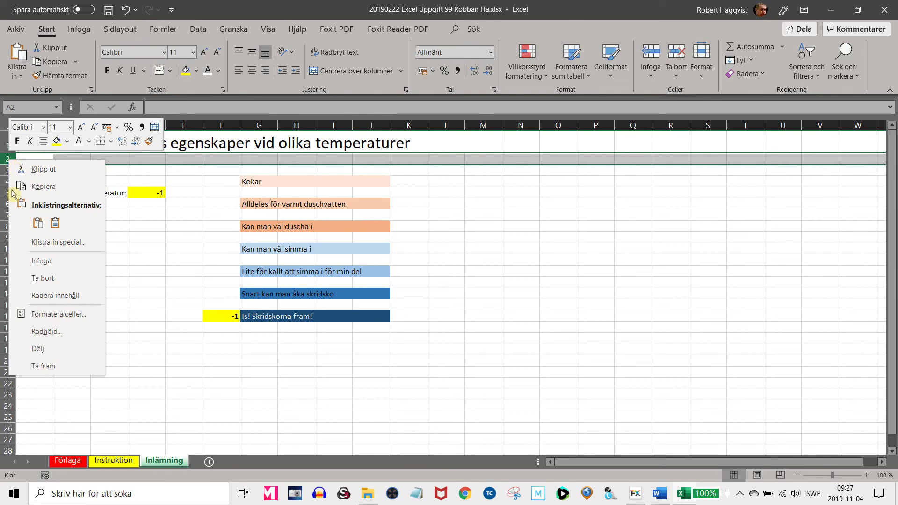
pyautogui.click(46, 331)
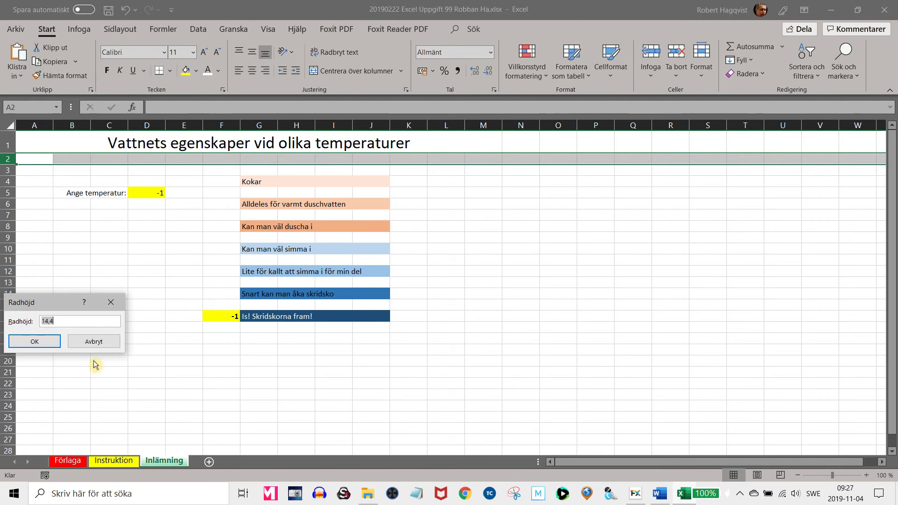
pyautogui.click(94, 341)
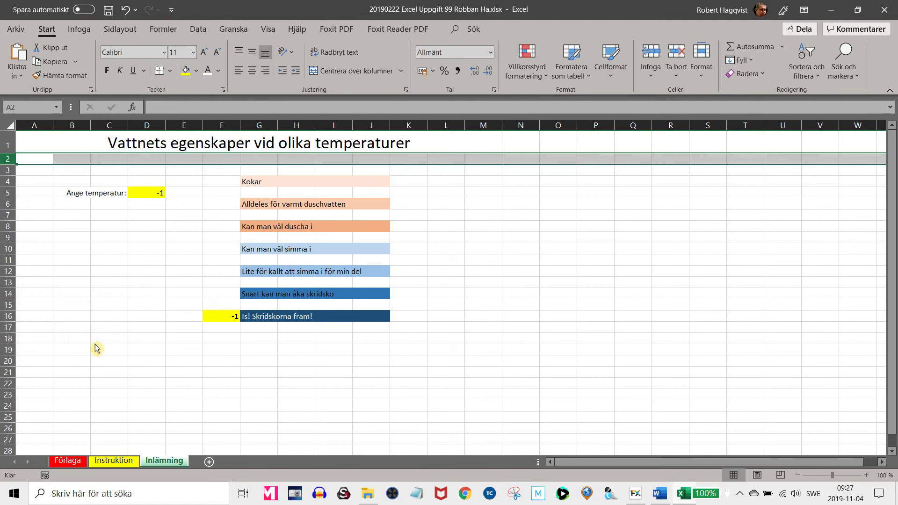
# - Set the height of row 1 on the Inlämning sheet to 45
pyautogui.click(16, 145)
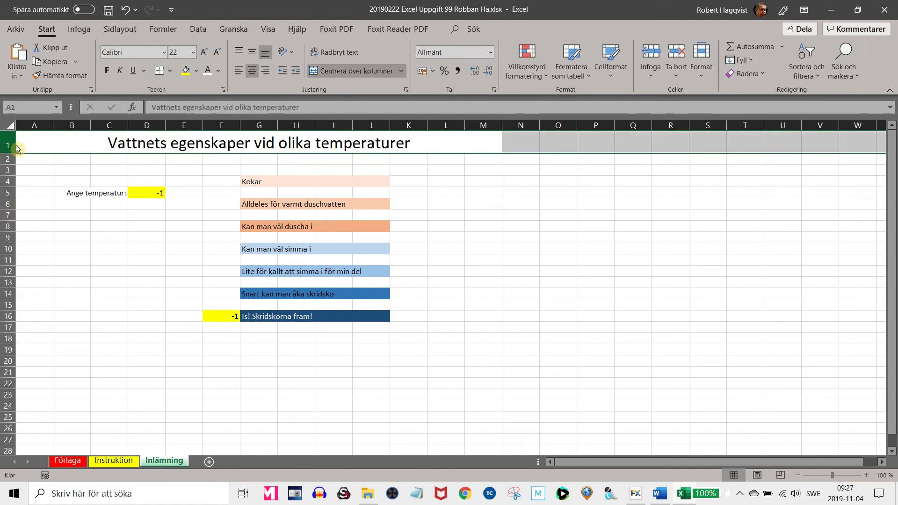
pyautogui.rightClick(16, 147)
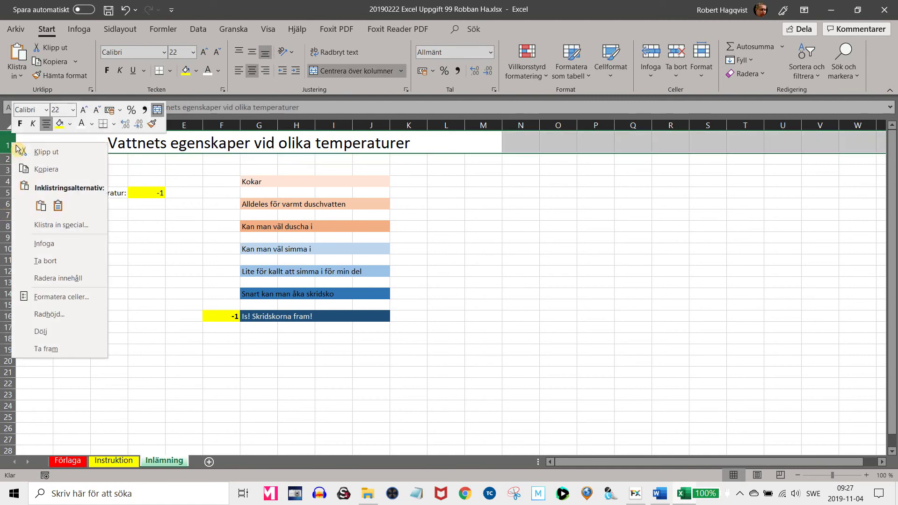
pyautogui.click(48, 314)
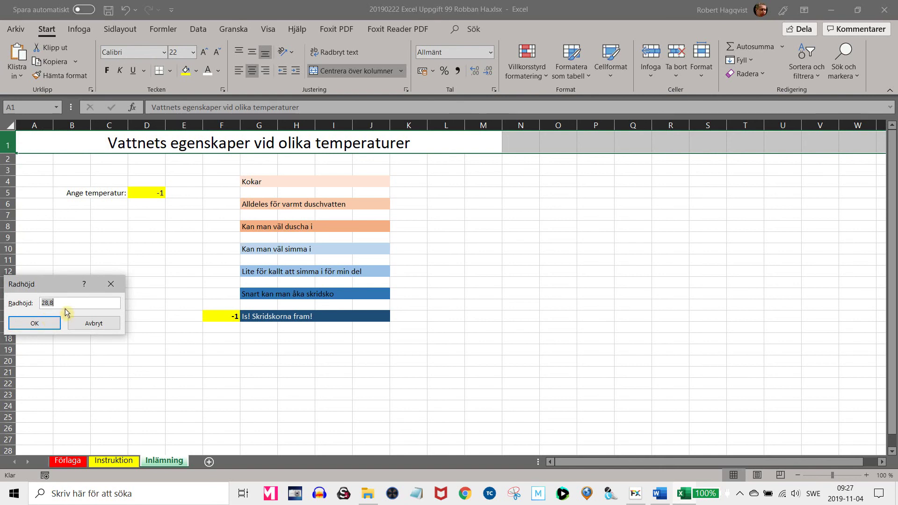
pyautogui.write('45')
pyautogui.press('Return')
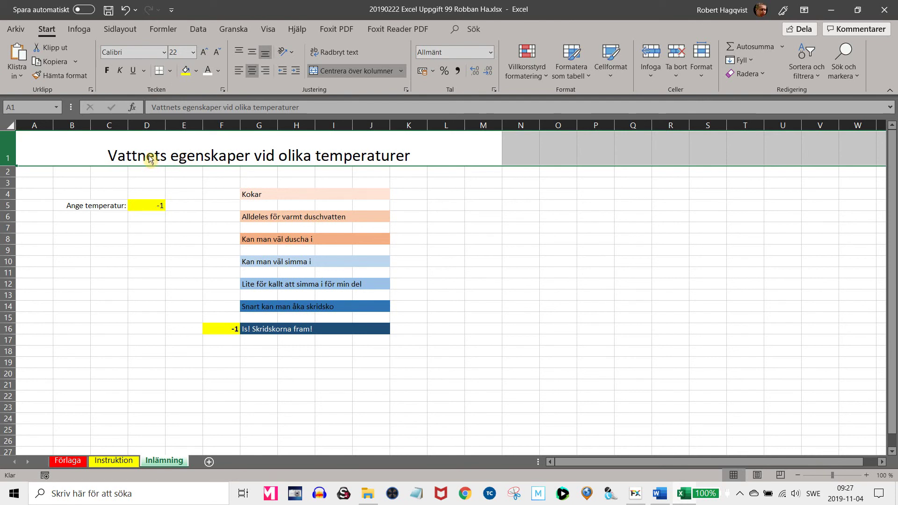
# - Try top and bottom alignment for the merged Inlämning title, and settle on centring it vertically in row 1
pyautogui.click(119, 154)
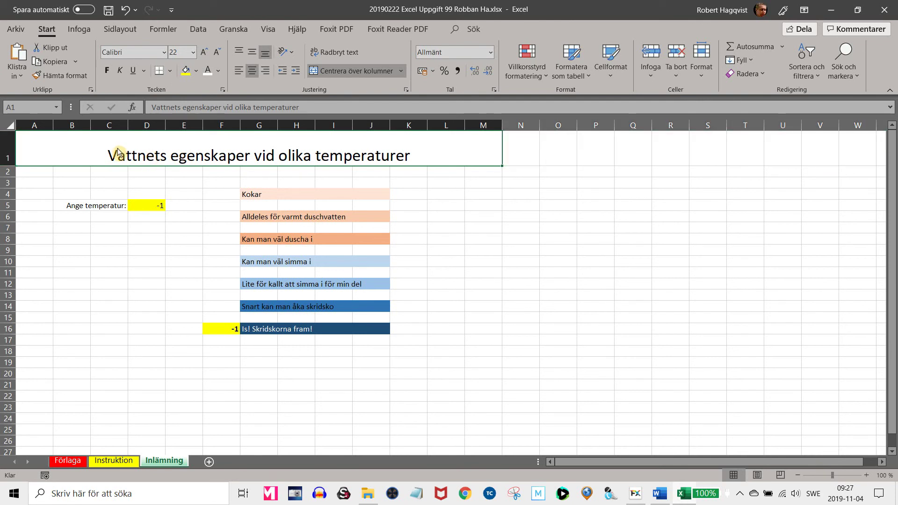
pyautogui.click(160, 285)
pyautogui.click(176, 156)
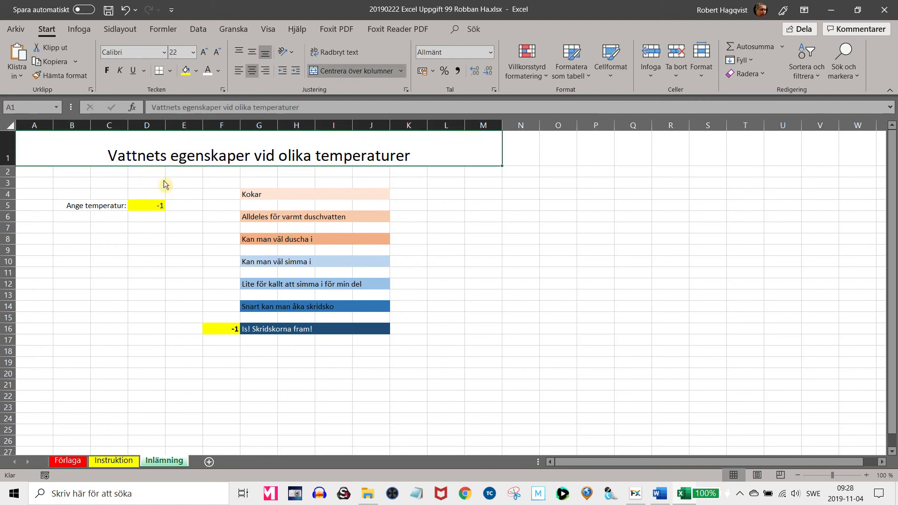
pyautogui.click(167, 265)
pyautogui.click(181, 162)
pyautogui.click(256, 52)
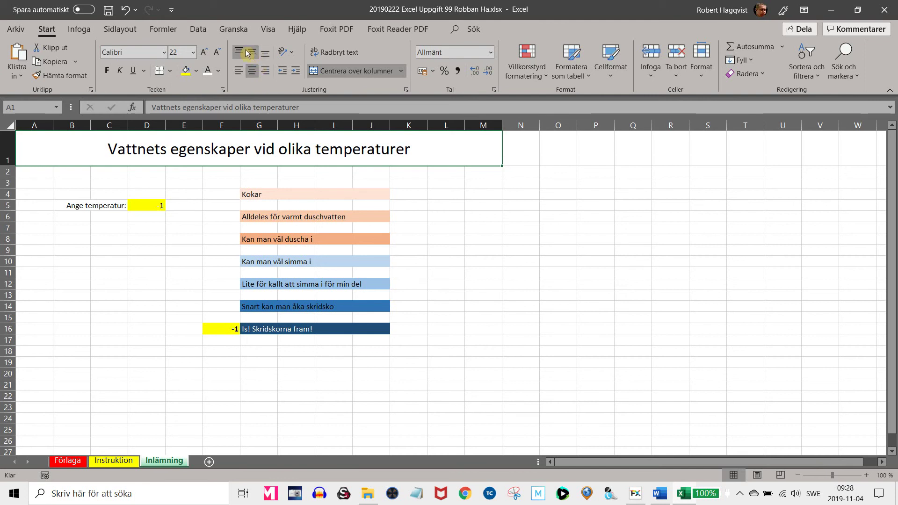
pyautogui.click(242, 52)
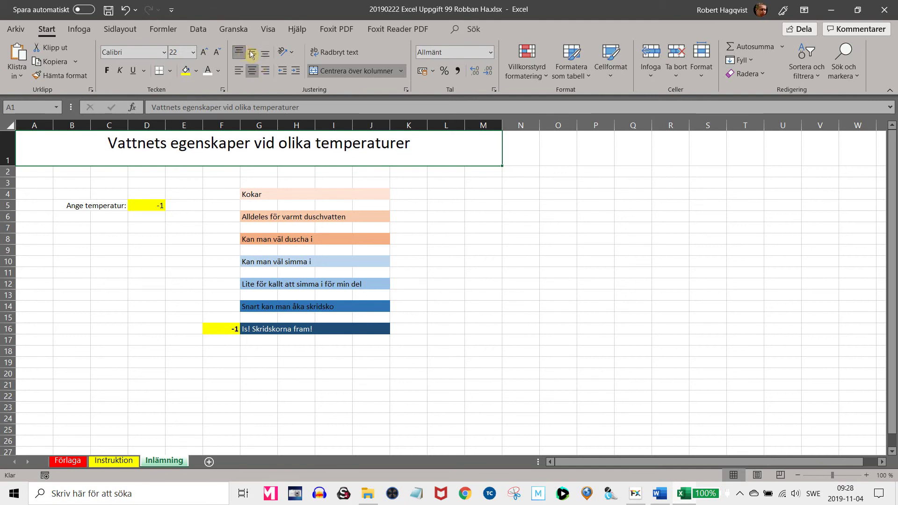
pyautogui.click(253, 53)
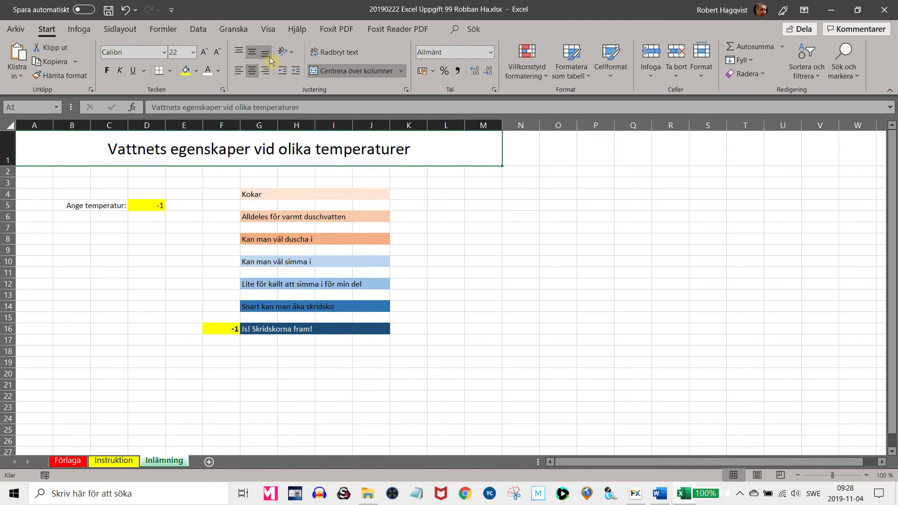
pyautogui.click(269, 57)
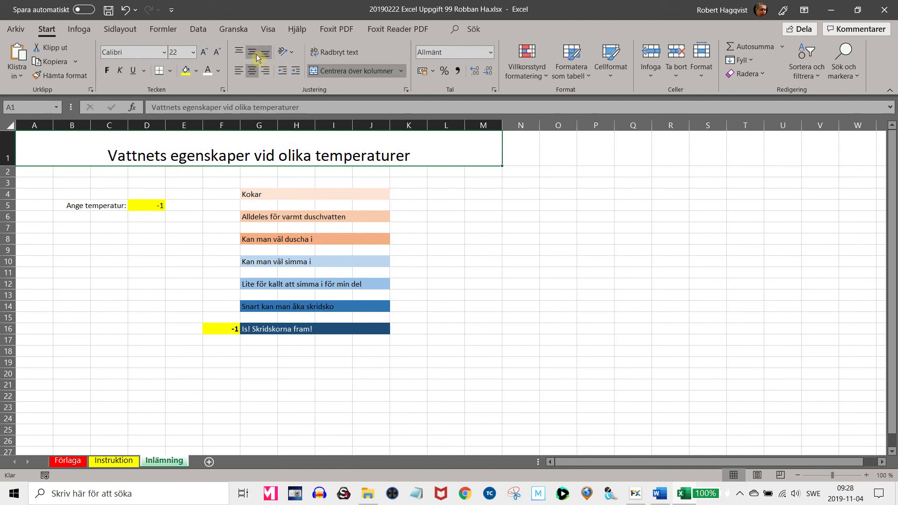
pyautogui.click(256, 54)
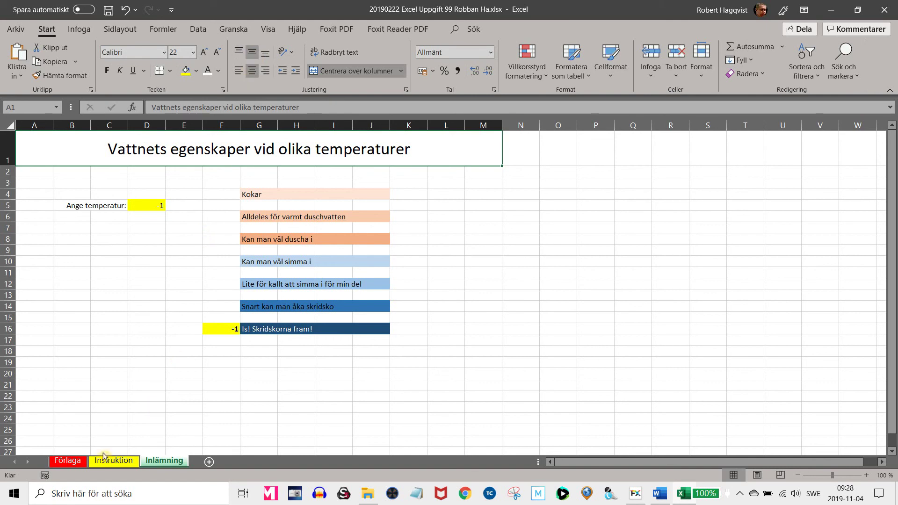
# - Check the title's fill on the Förlaga sheet and open the gradient fill effects for the merged Inlämning title
pyautogui.click(70, 462)
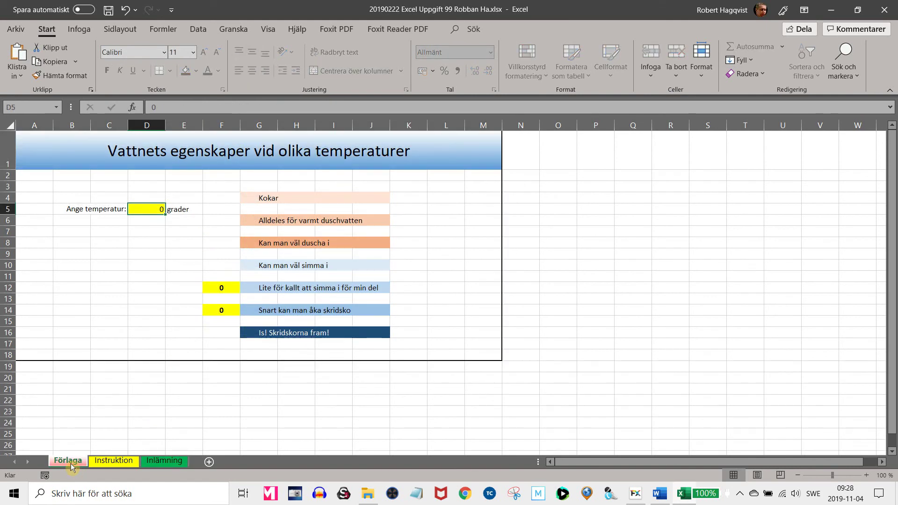
pyautogui.click(135, 463)
pyautogui.click(159, 462)
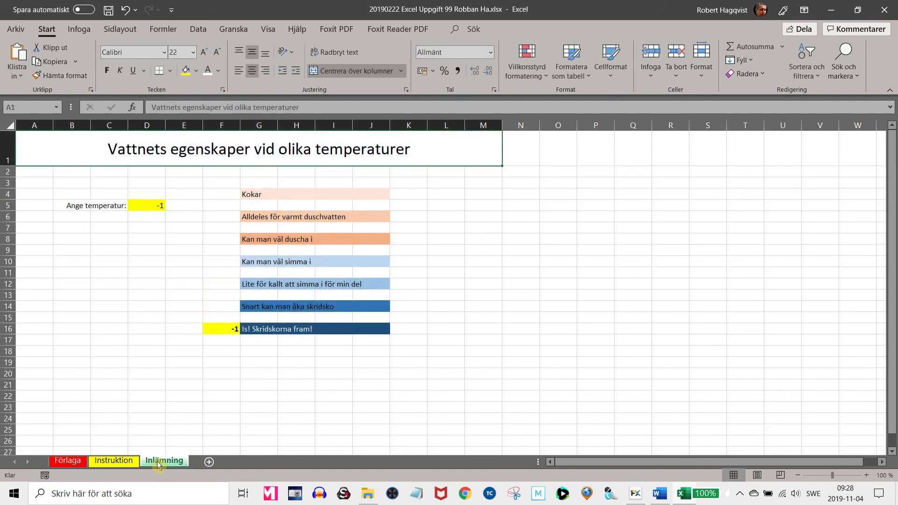
pyautogui.rightClick(220, 156)
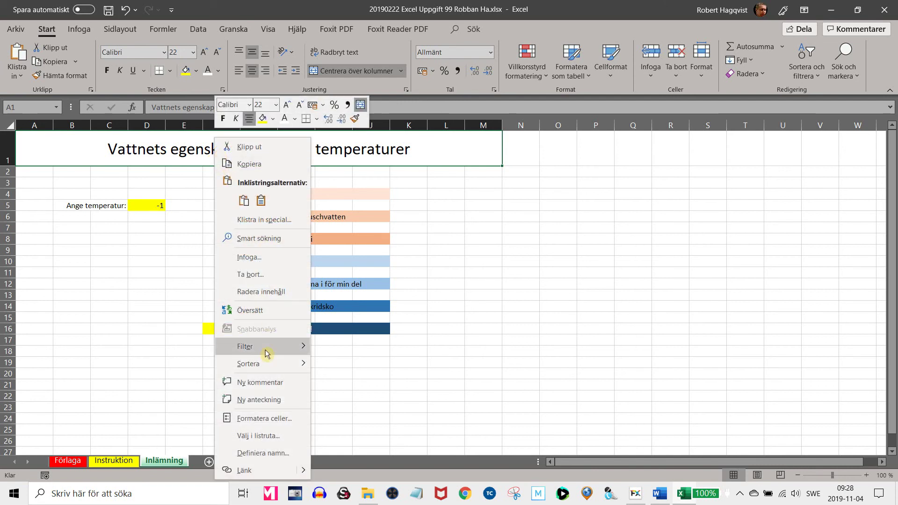
pyautogui.click(260, 421)
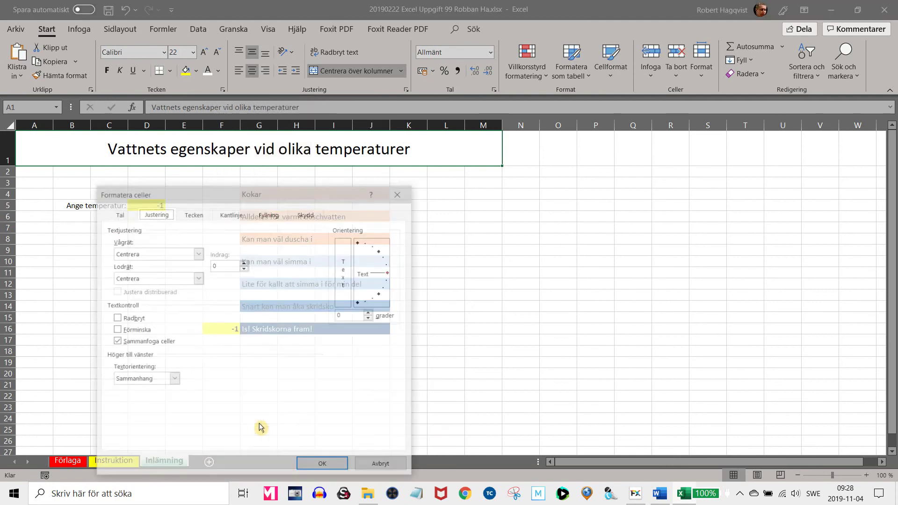
pyautogui.moveTo(213, 199); pyautogui.dragTo(561, 115)
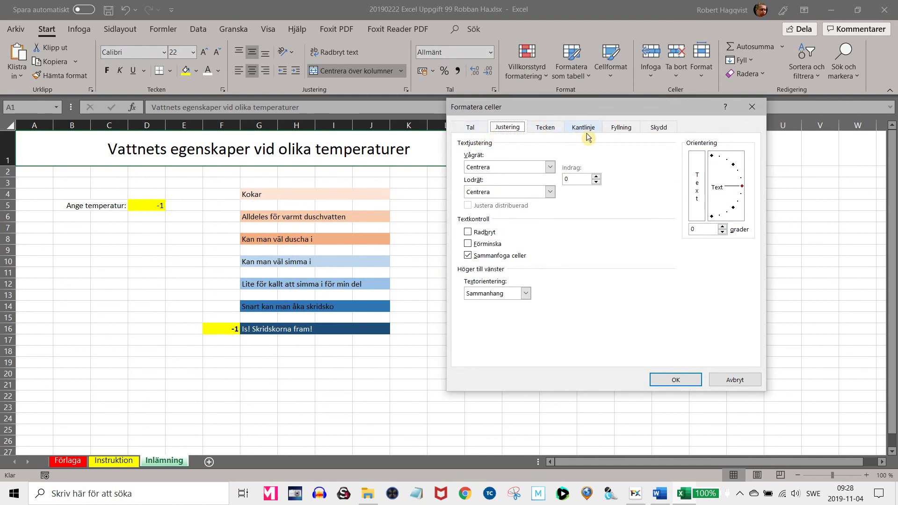
pyautogui.click(626, 133)
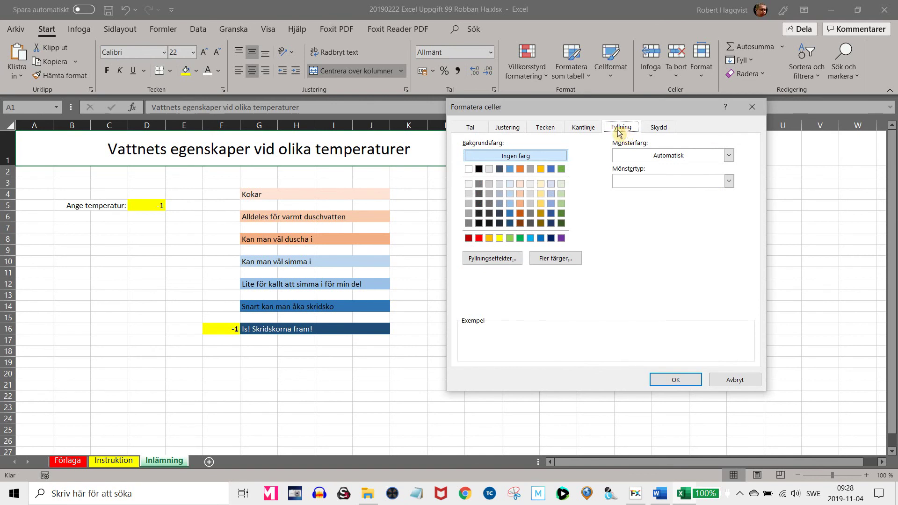
pyautogui.click(484, 261)
pyautogui.moveTo(308, 209); pyautogui.dragTo(672, 64)
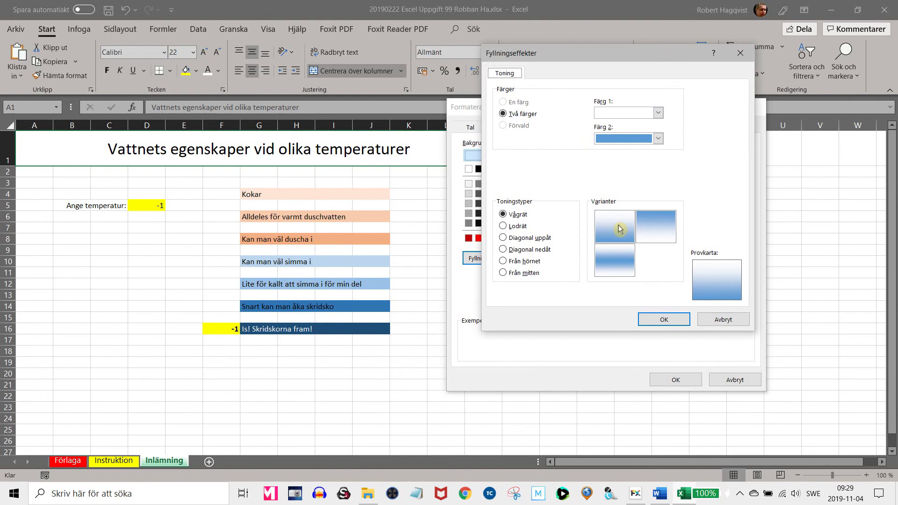
# - Try the other horizontal variants and the vertical, diagonal, corner and centre shading styles for the title's gradient
pyautogui.click(647, 228)
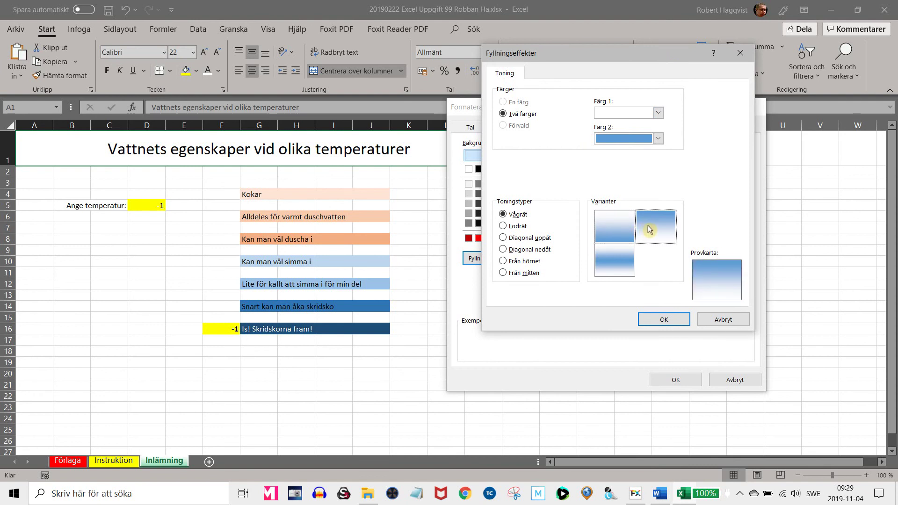
pyautogui.click(625, 257)
pyautogui.click(611, 233)
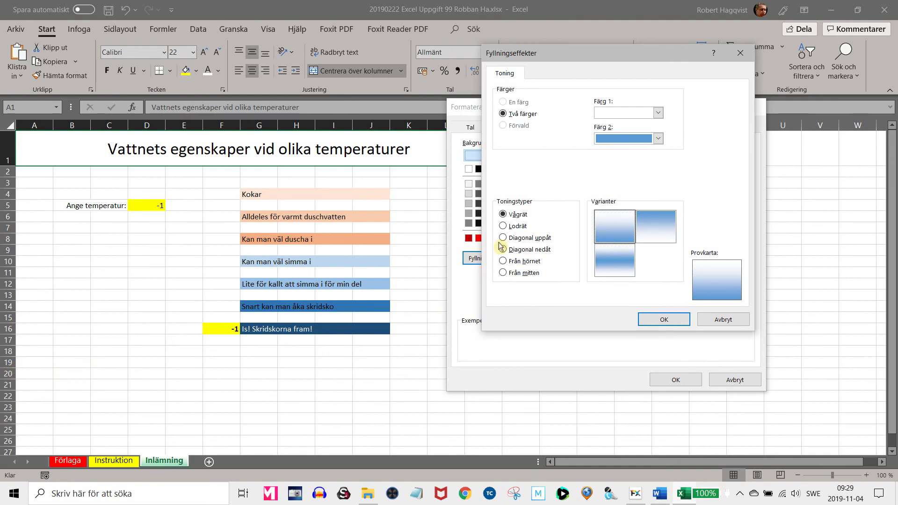
pyautogui.click(508, 229)
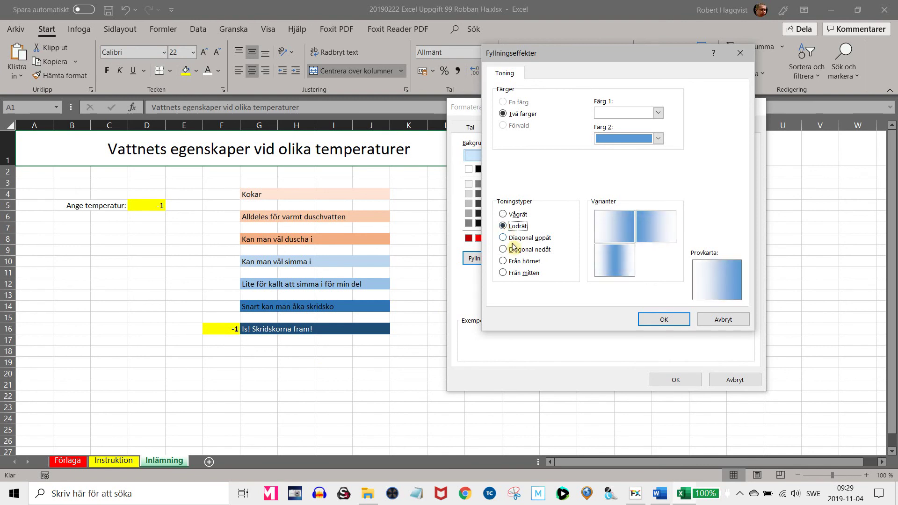
pyautogui.click(510, 239)
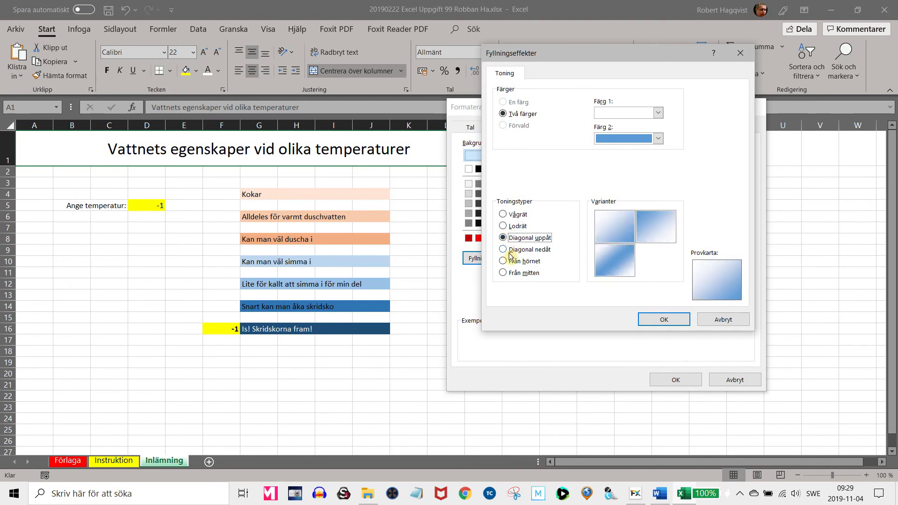
pyautogui.click(509, 253)
pyautogui.click(509, 260)
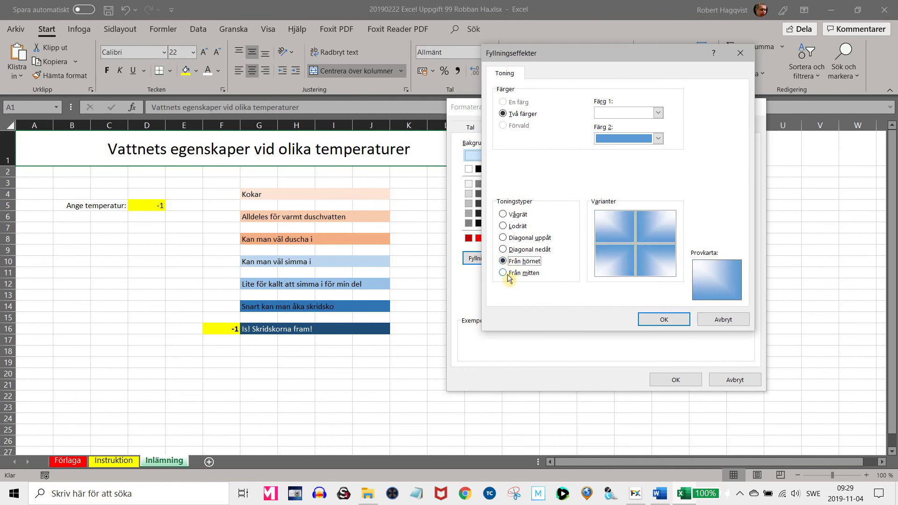
pyautogui.click(507, 275)
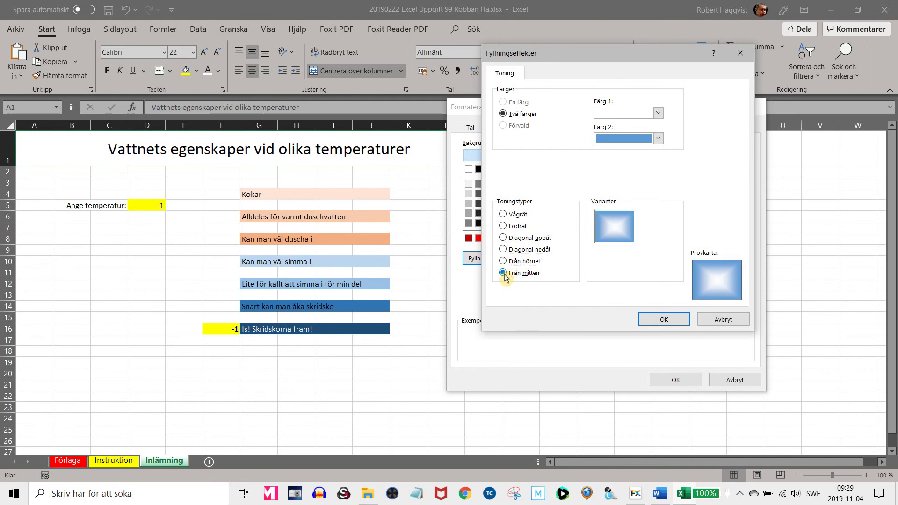
# - Fill the Inlämning title with a horizontal two-colour gradient, white above and blue below, and compare it with the Förlaga title
pyautogui.click(506, 217)
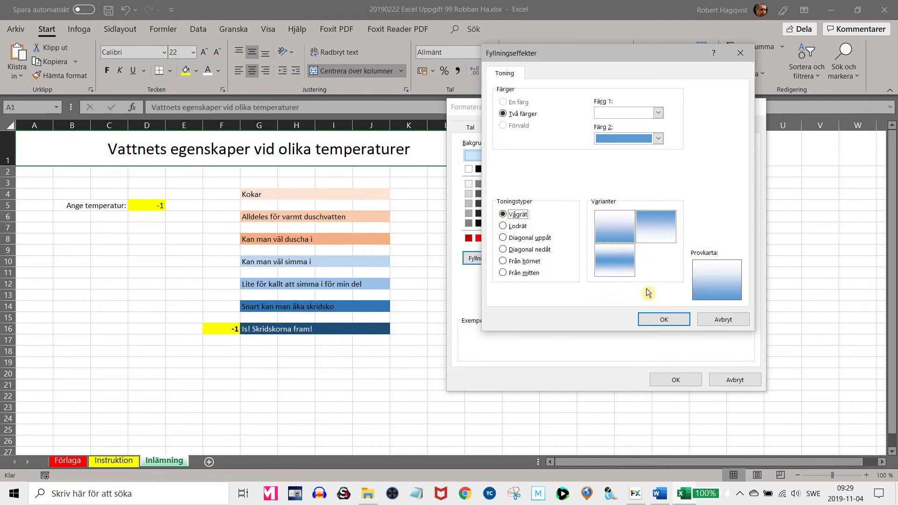
pyautogui.click(666, 323)
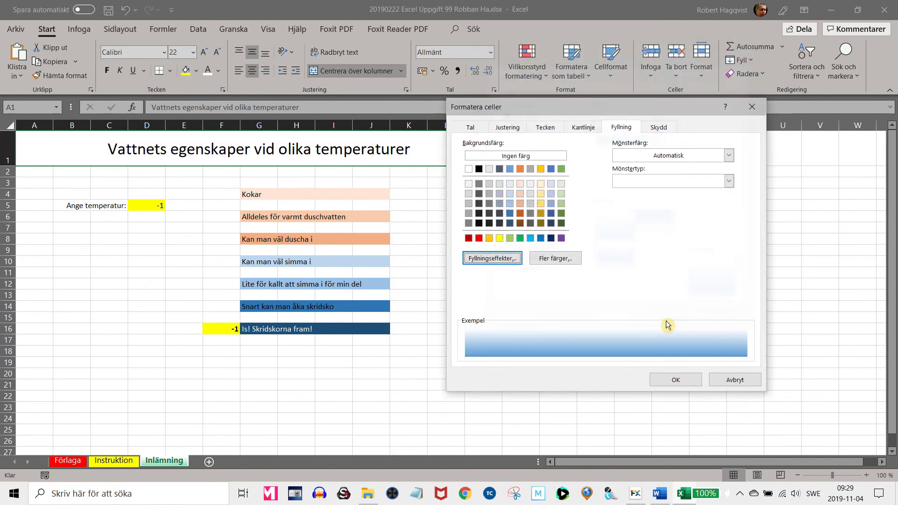
pyautogui.click(663, 388)
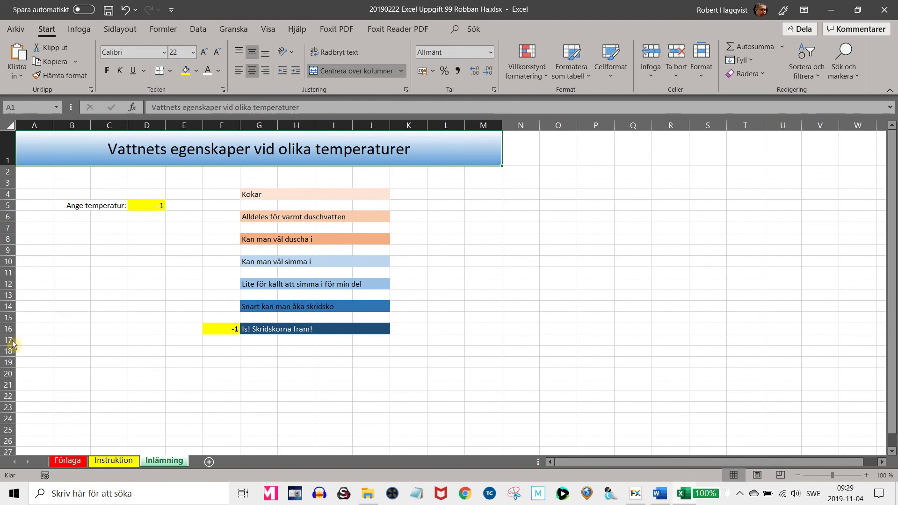
pyautogui.click(70, 461)
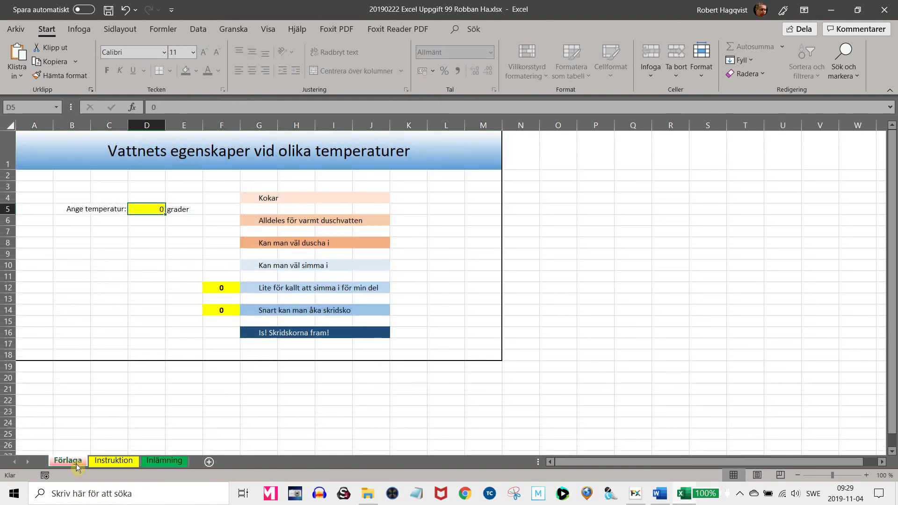
pyautogui.click(159, 461)
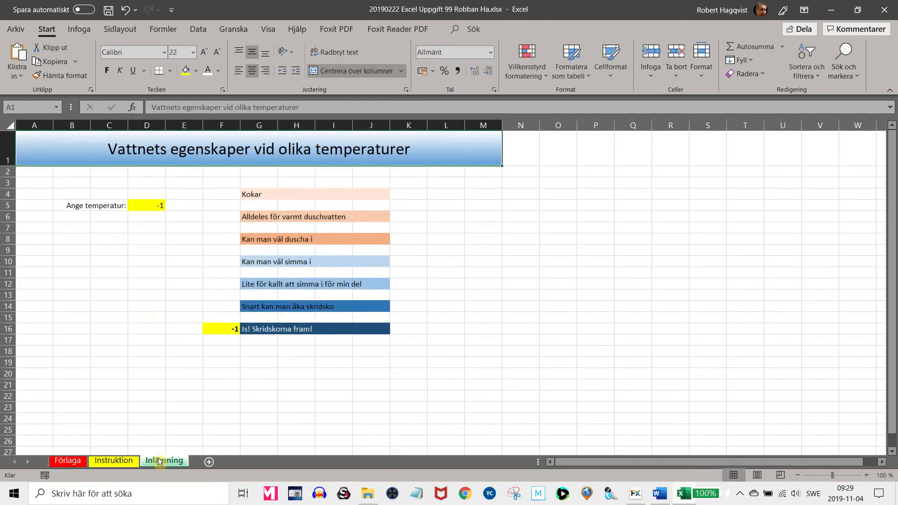
pyautogui.click(74, 255)
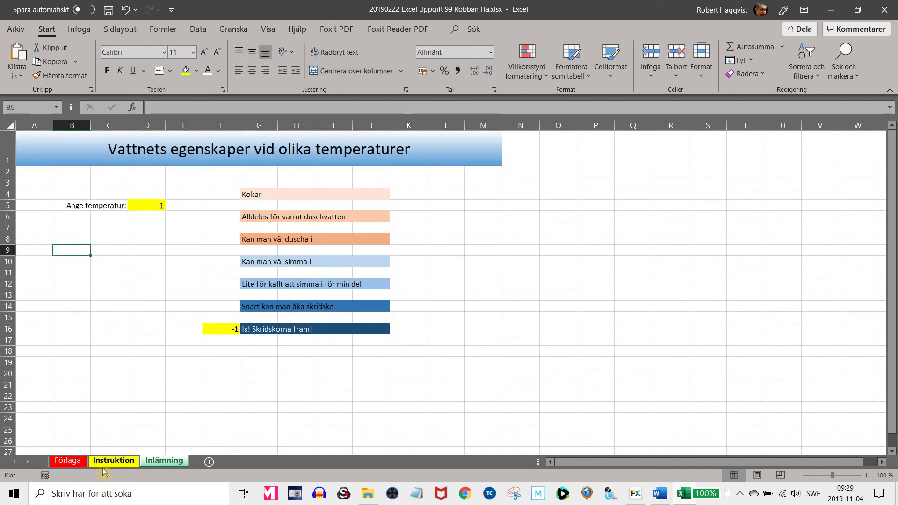
# - Put a thick outside border around A1:M18 on the Inlämning sheet, matching the frame on the Förlaga sheet, and compare the two
pyautogui.click(65, 462)
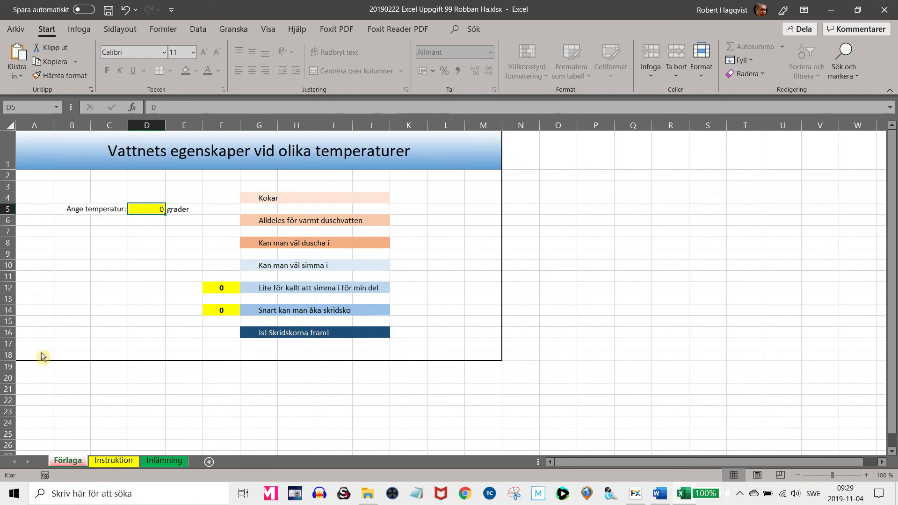
pyautogui.click(172, 464)
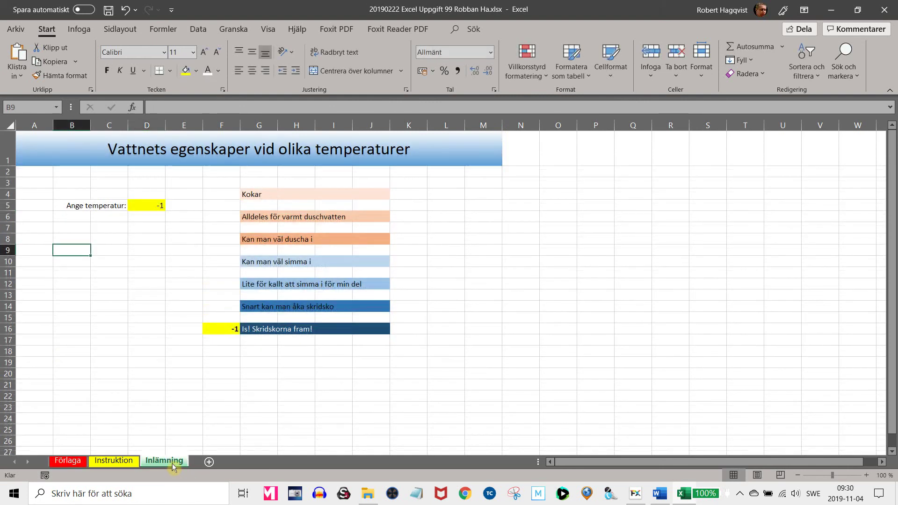
pyautogui.click(45, 149)
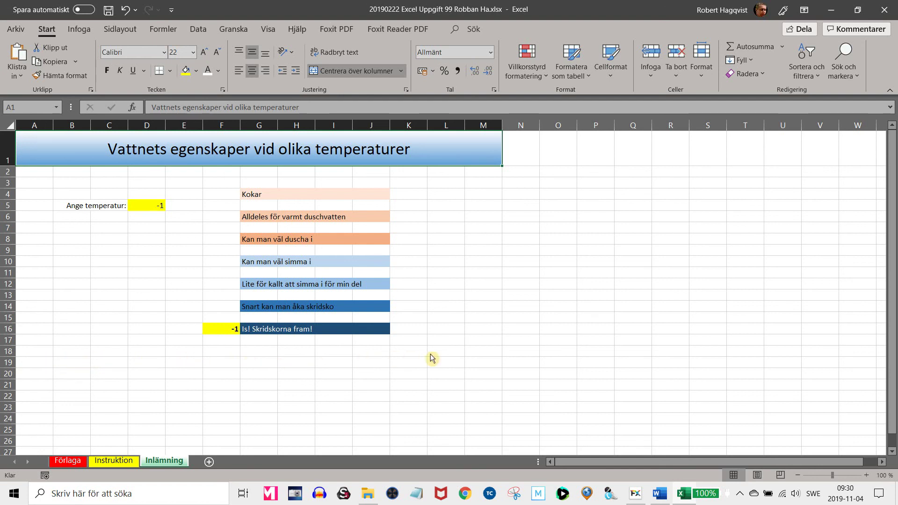
pyautogui.keyDown('shift'); pyautogui.click(494, 355); pyautogui.keyUp('shift')
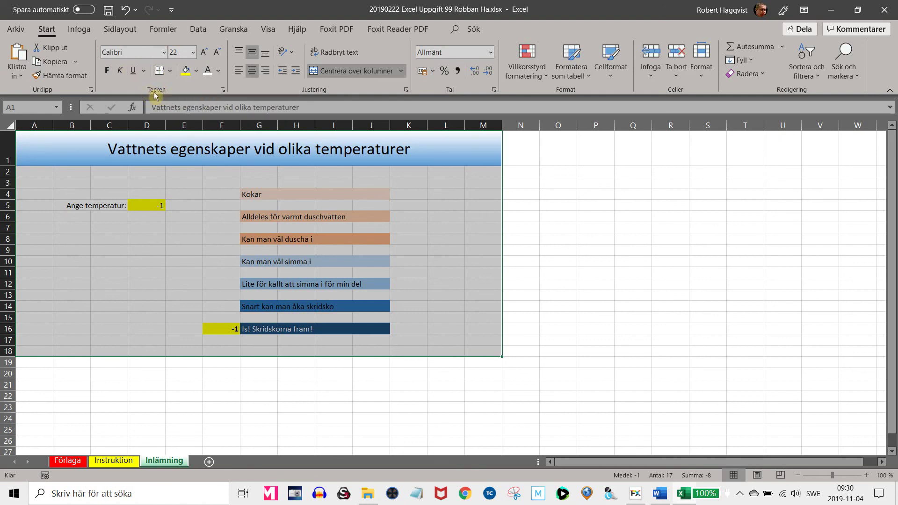
pyautogui.click(171, 72)
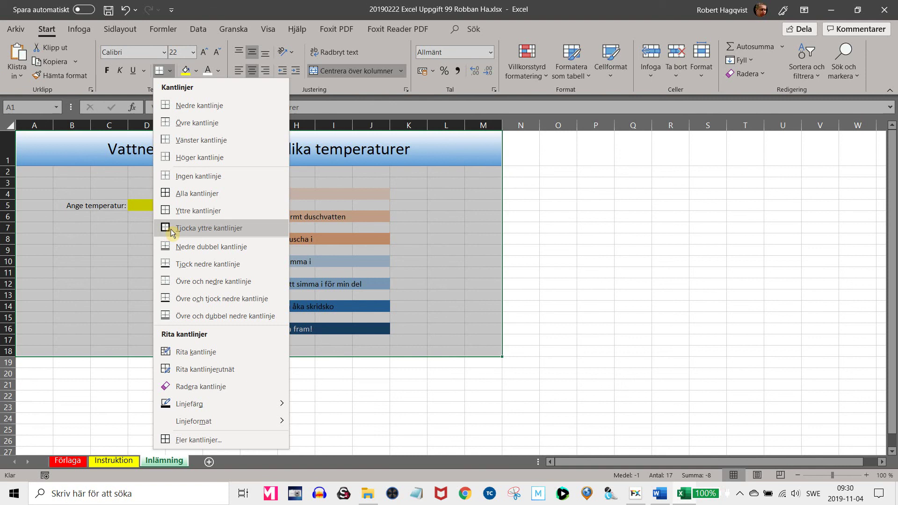
pyautogui.click(208, 228)
pyautogui.click(369, 398)
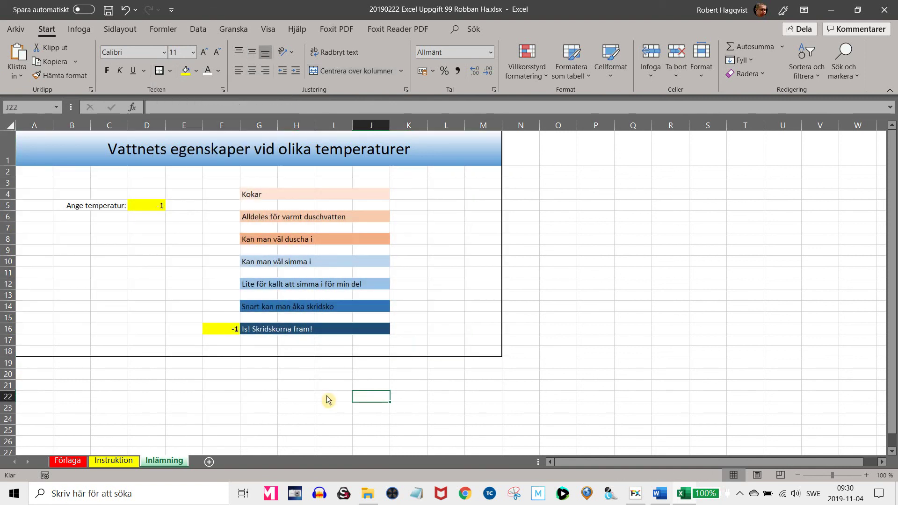
pyautogui.click(81, 465)
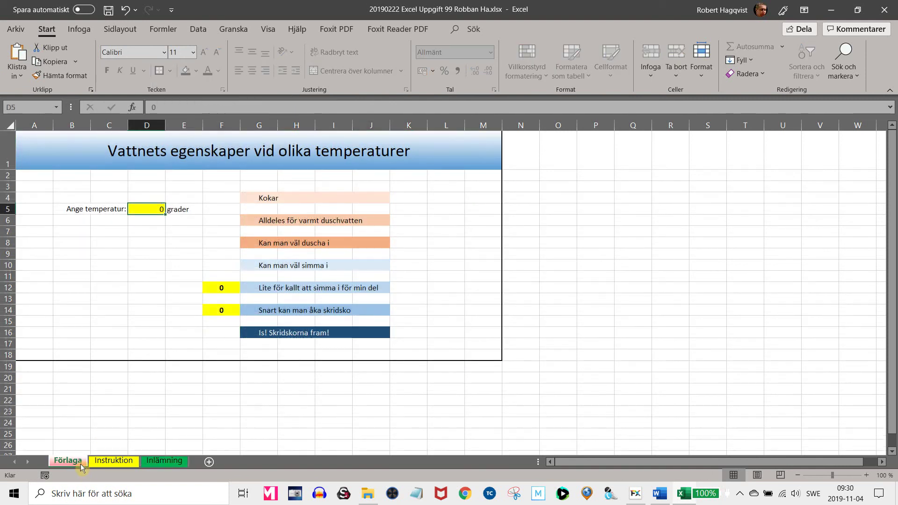
pyautogui.click(141, 462)
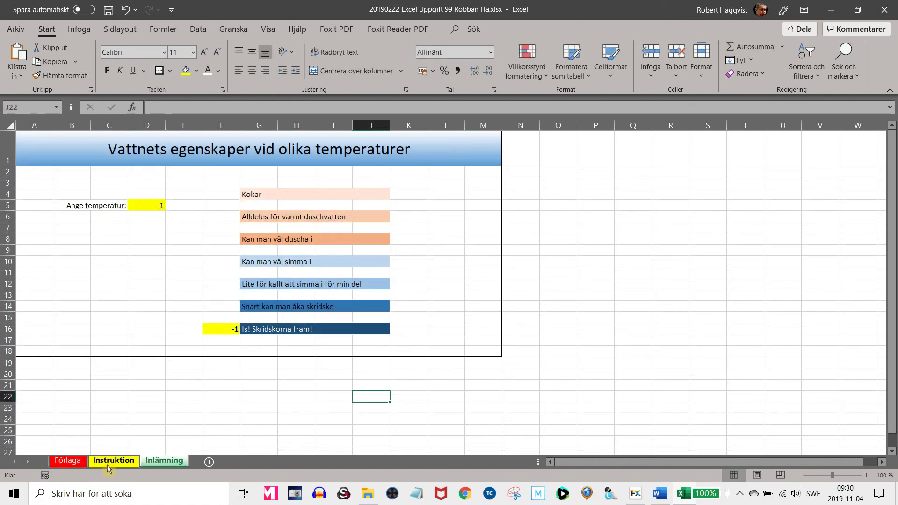
# - Check the label indentation on the Förlaga sheet and select the label block from Kokar to Is! Skridskorna fram! on Inlämning
pyautogui.click(80, 464)
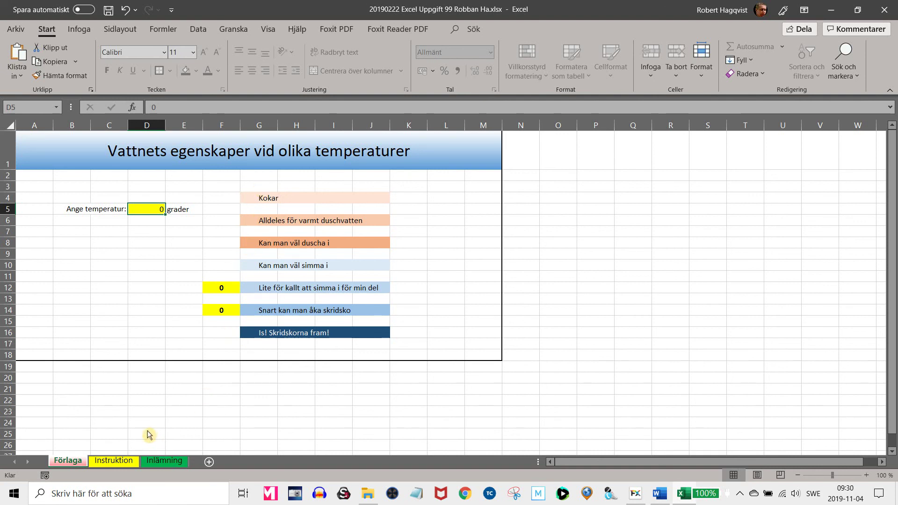
pyautogui.click(175, 462)
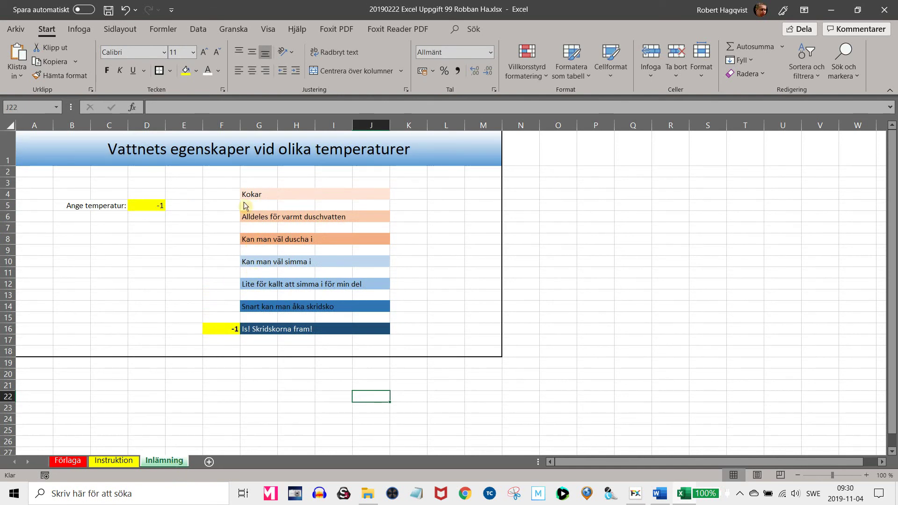
pyautogui.click(258, 199)
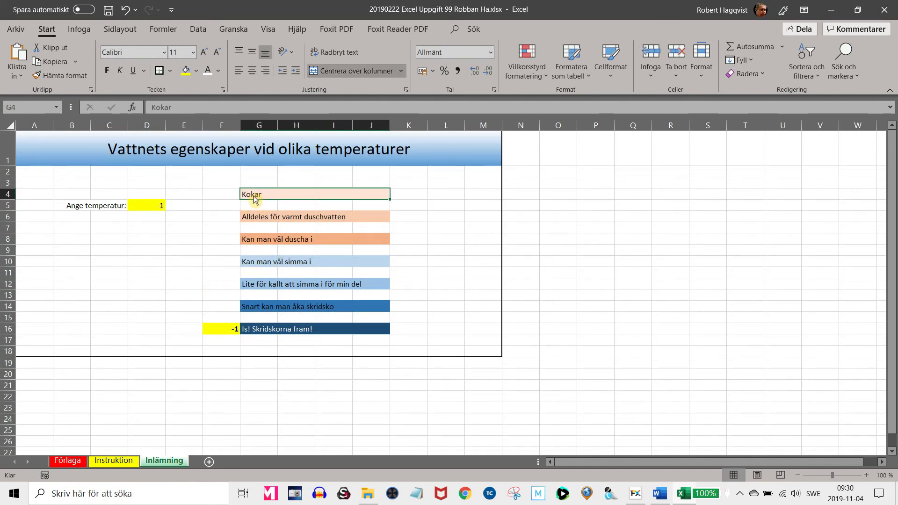
pyautogui.keyDown('shift'); pyautogui.click(274, 333); pyautogui.keyUp('shift')
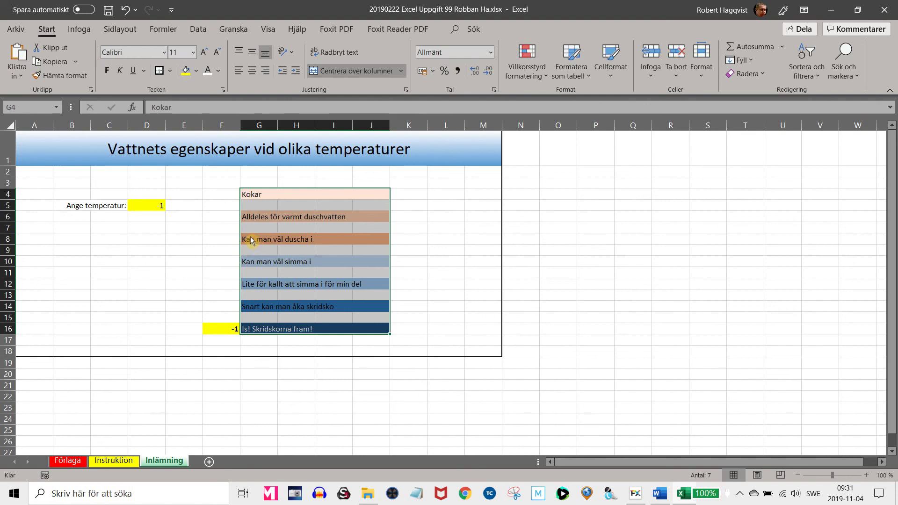
# - Give the seven coloured labels in G4, G6, G8, G10, G12, G14 and G16 a left indent of 2
pyautogui.click(272, 196)
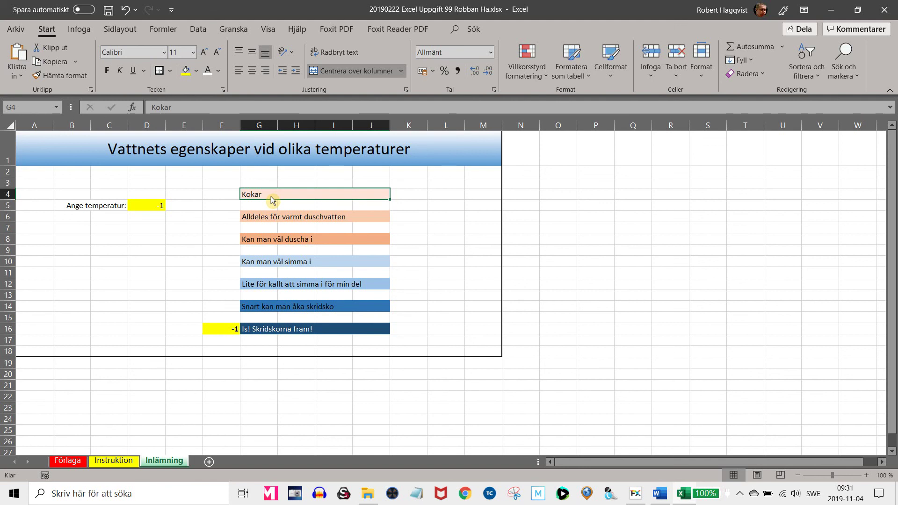
pyautogui.keyDown('ctrl'); pyautogui.click(274, 219); pyautogui.keyUp('ctrl')
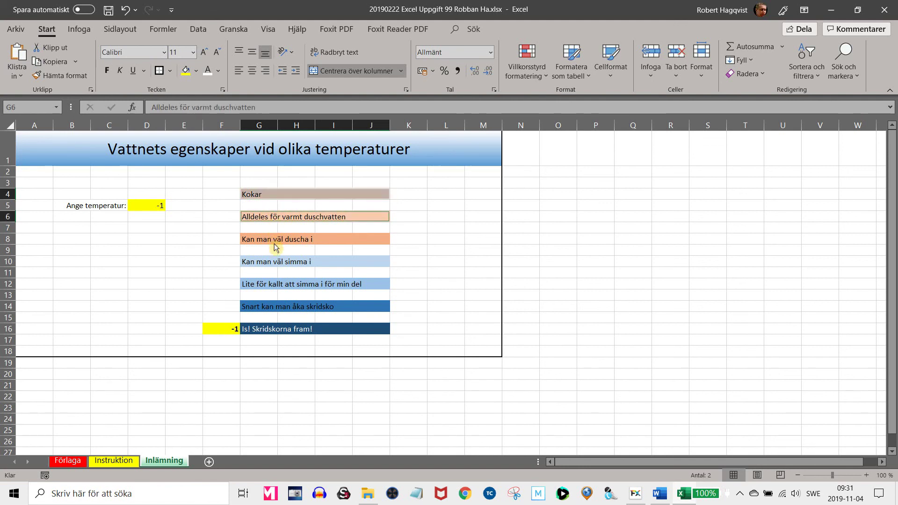
pyautogui.keyDown('ctrl'); pyautogui.click(276, 241); pyautogui.keyUp('ctrl')
pyautogui.keyDown('ctrl'); pyautogui.click(276, 263); pyautogui.keyUp('ctrl')
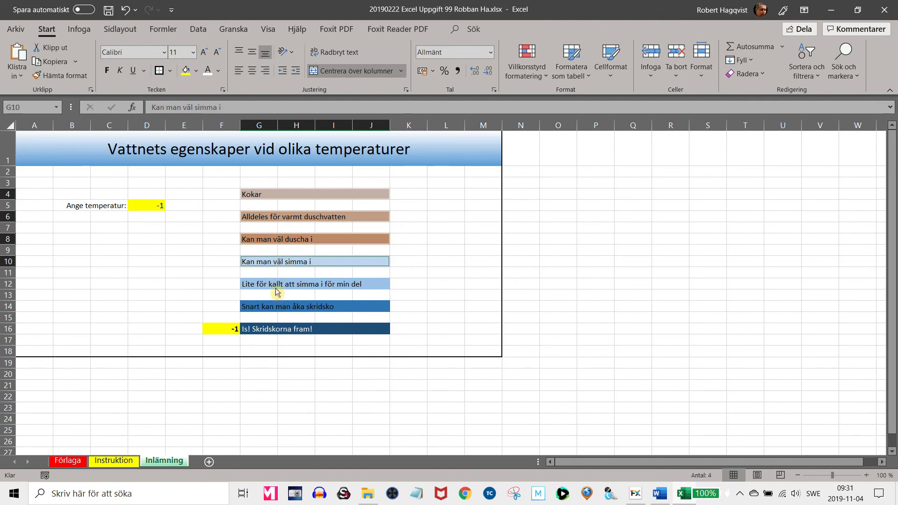
pyautogui.keyDown('ctrl'); pyautogui.click(275, 285); pyautogui.keyUp('ctrl')
pyautogui.keyDown('ctrl'); pyautogui.click(278, 307); pyautogui.keyUp('ctrl')
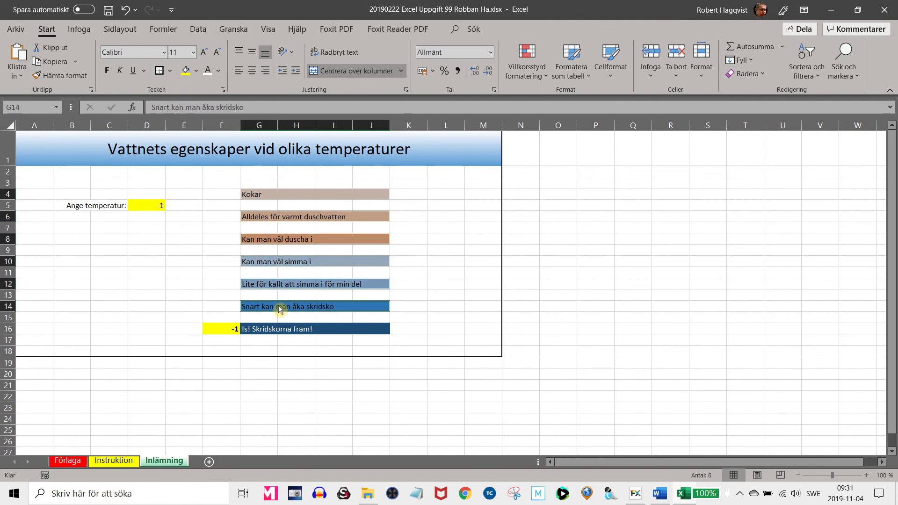
pyautogui.keyDown('ctrl'); pyautogui.click(279, 330); pyautogui.keyUp('ctrl')
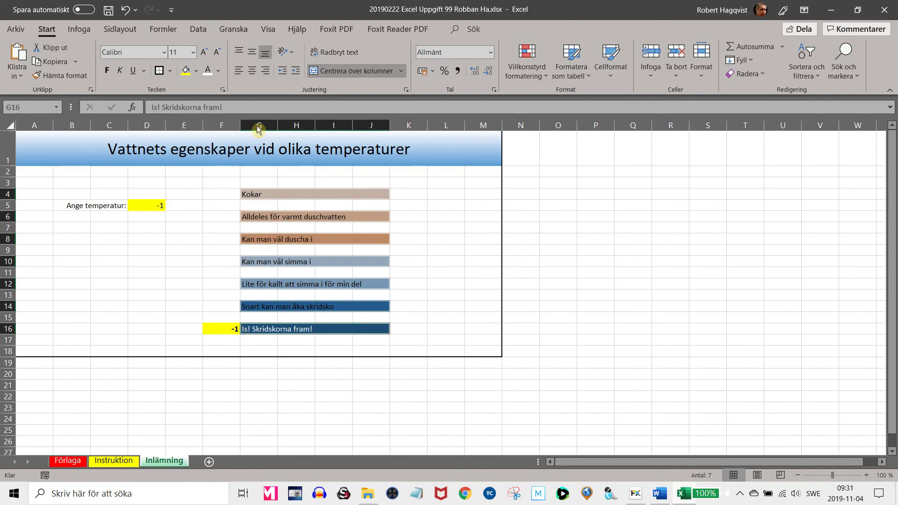
pyautogui.click(406, 90)
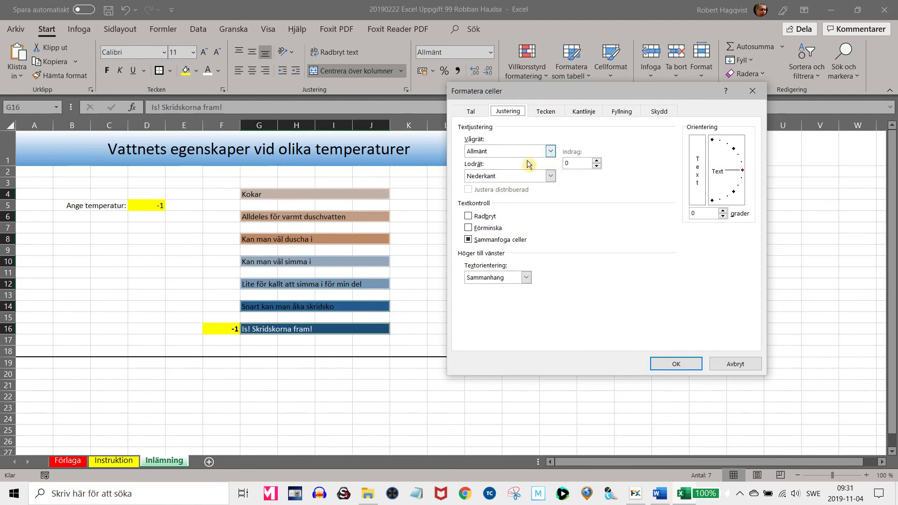
pyautogui.click(600, 162)
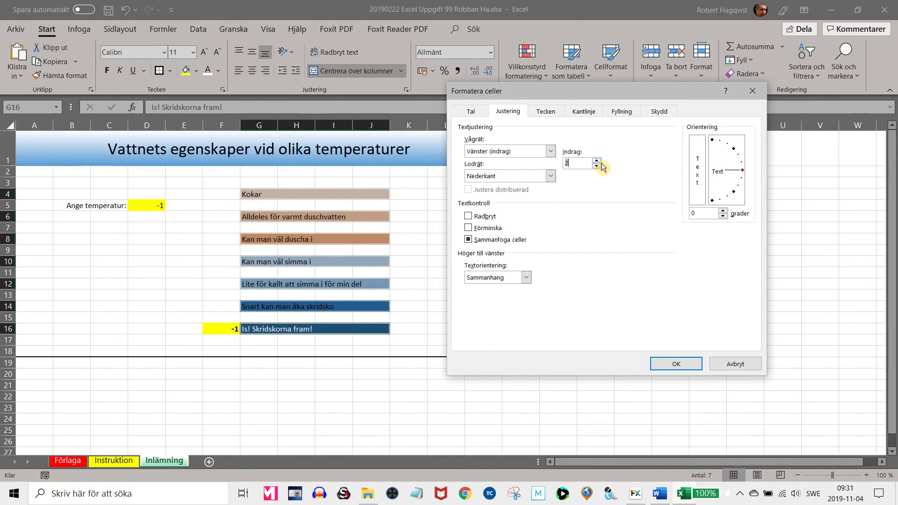
pyautogui.click(664, 363)
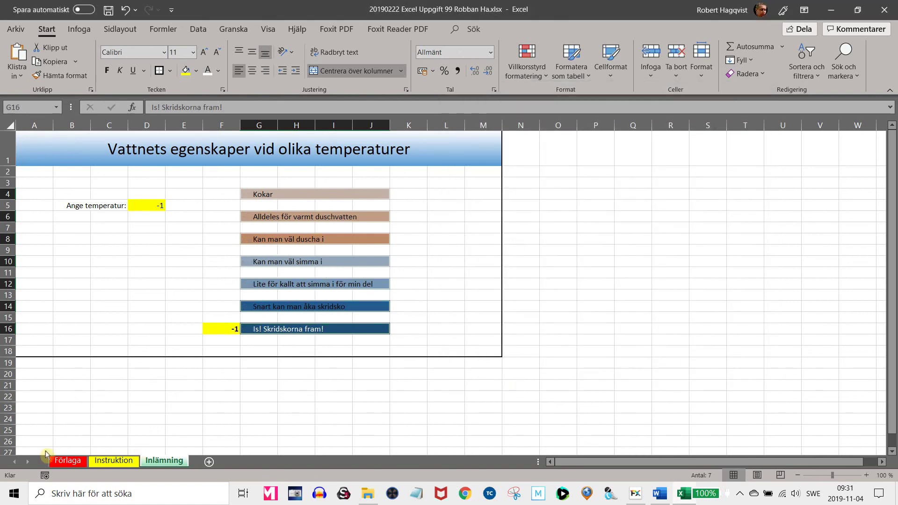
# - Compare the label indentation and overall layout of the Inlämning sheet with the Förlaga sheet
pyautogui.click(69, 467)
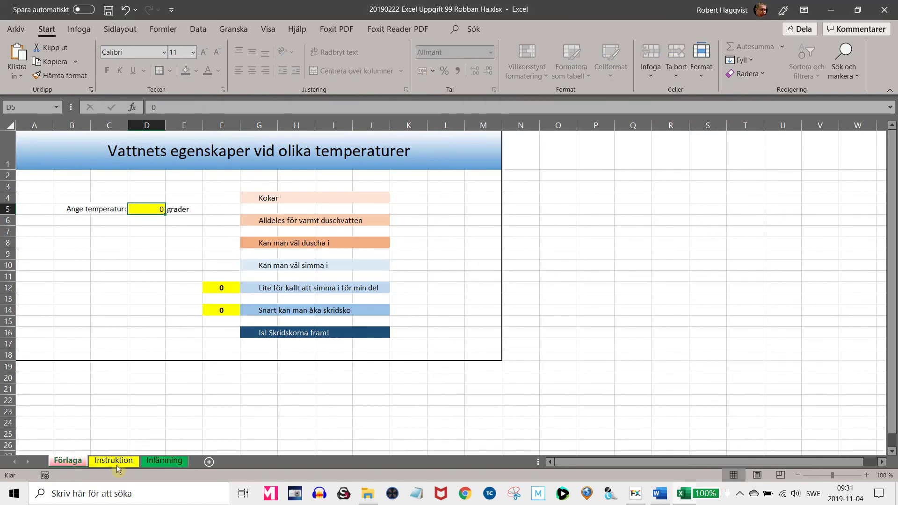
pyautogui.click(156, 463)
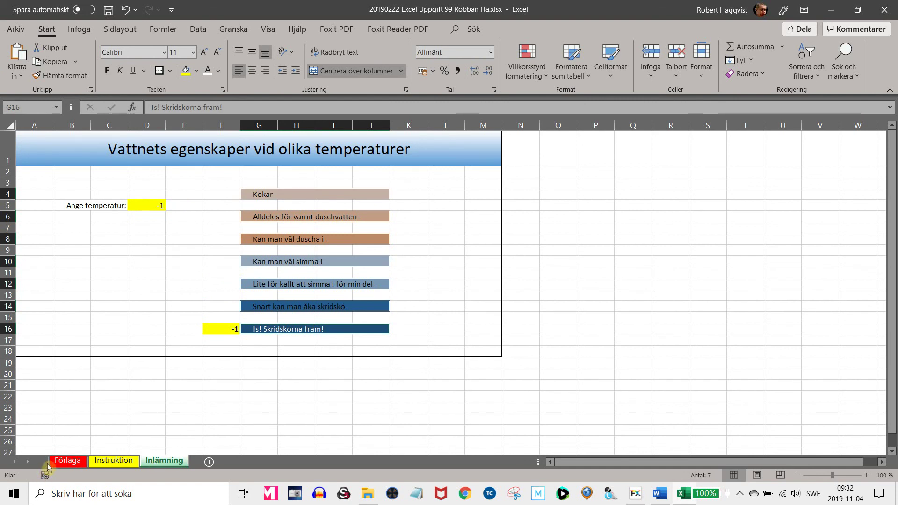
pyautogui.click(142, 273)
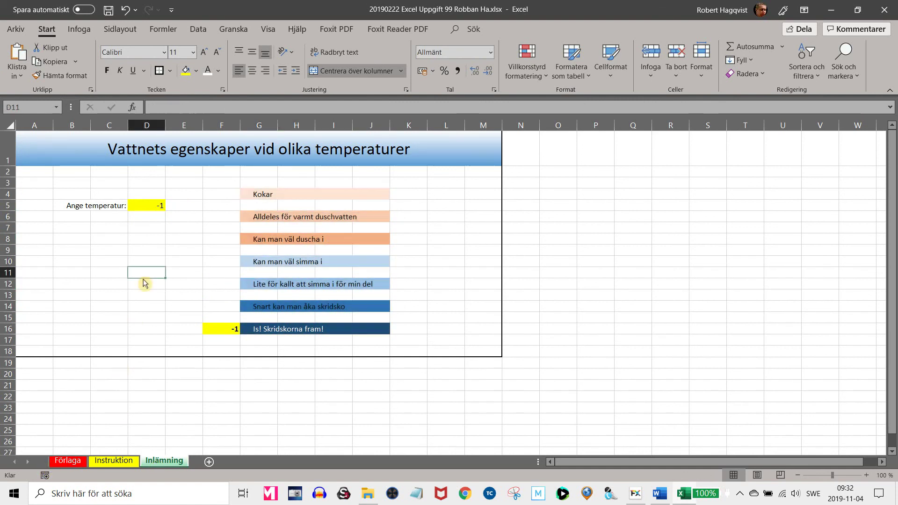
pyautogui.click(68, 463)
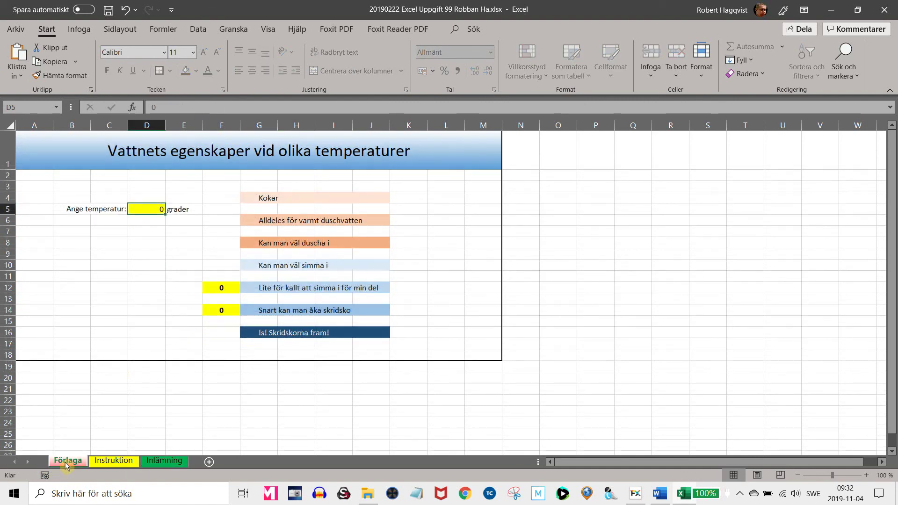
pyautogui.click(182, 461)
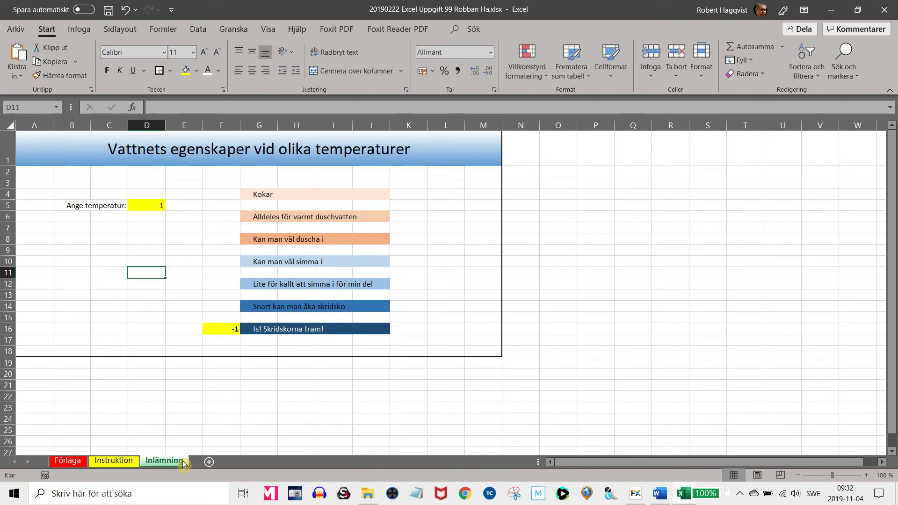
pyautogui.click(70, 463)
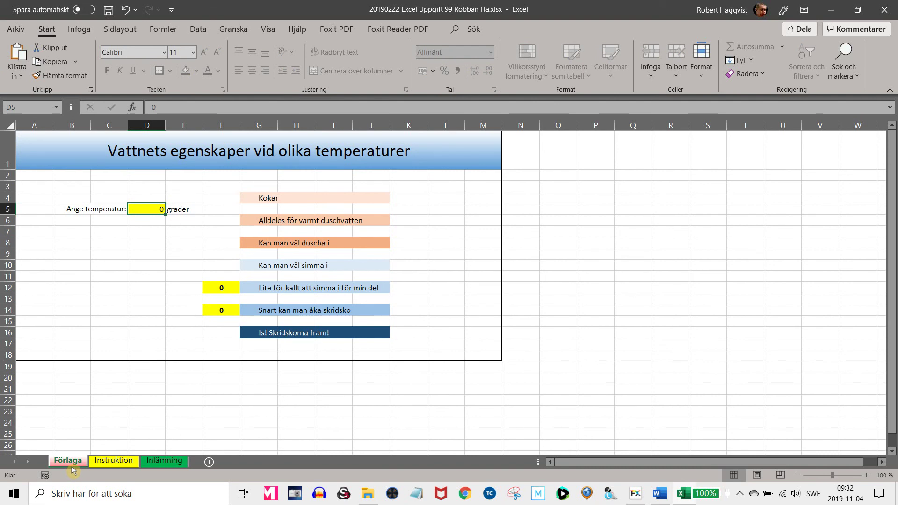
pyautogui.click(171, 462)
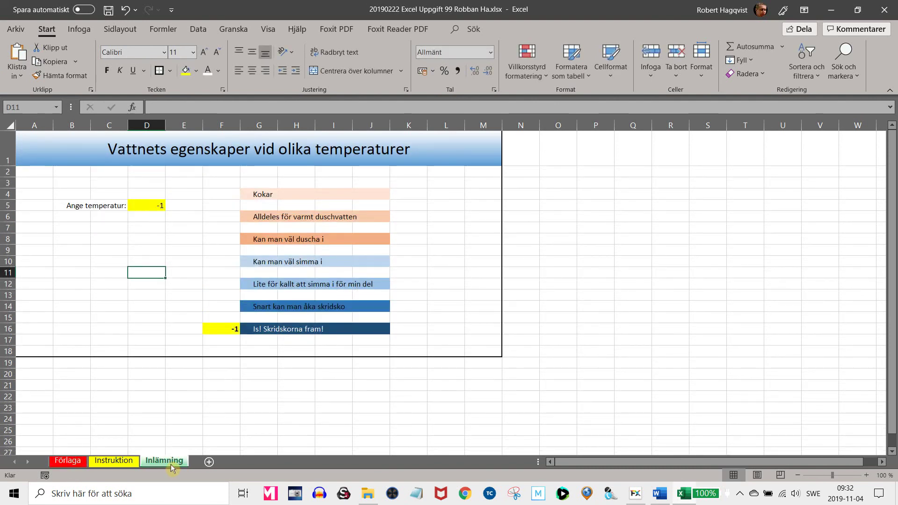
# - Enter the unit "grader" in E5 on the Inlämning sheet, as on the Förlaga sheet
pyautogui.click(69, 462)
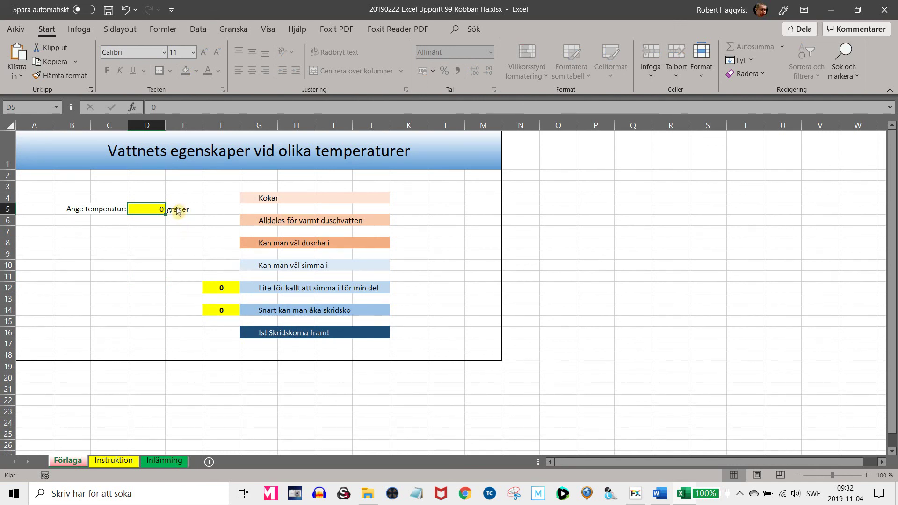
pyautogui.click(169, 463)
pyautogui.click(187, 210)
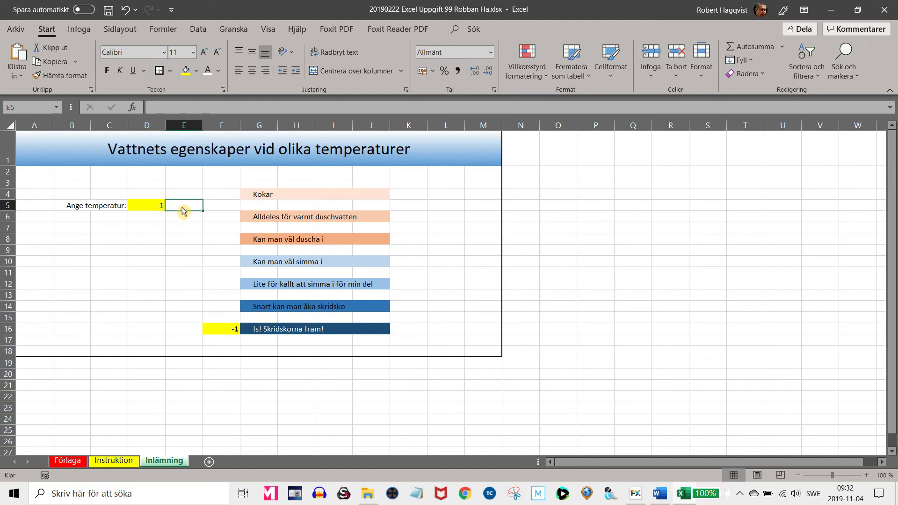
pyautogui.write('grader')
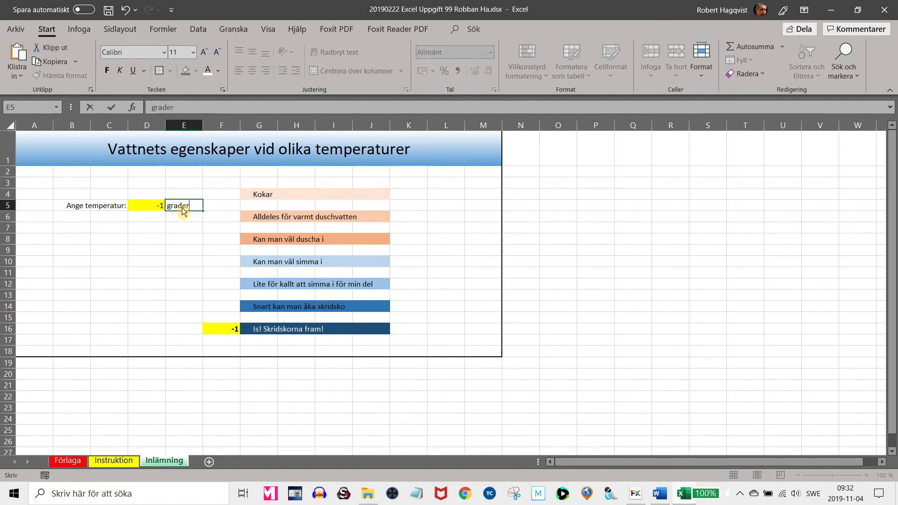
pyautogui.press('Return')
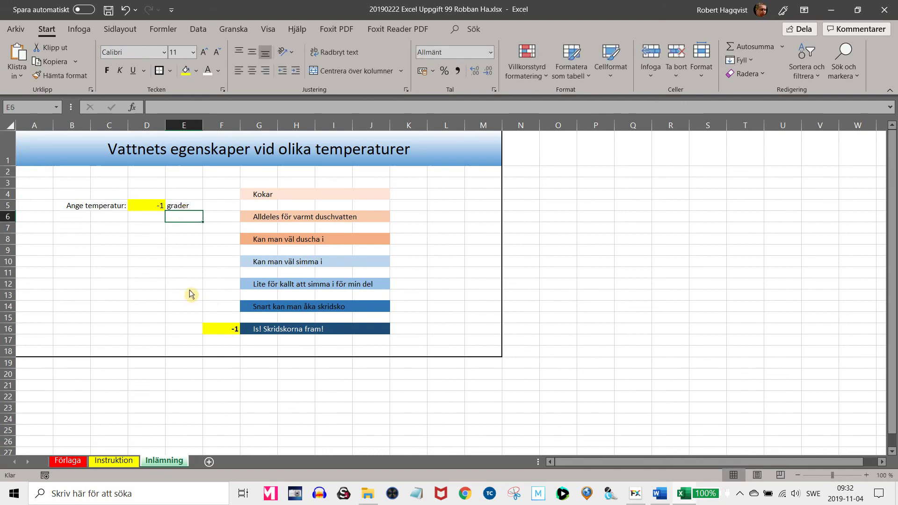
pyautogui.click(162, 284)
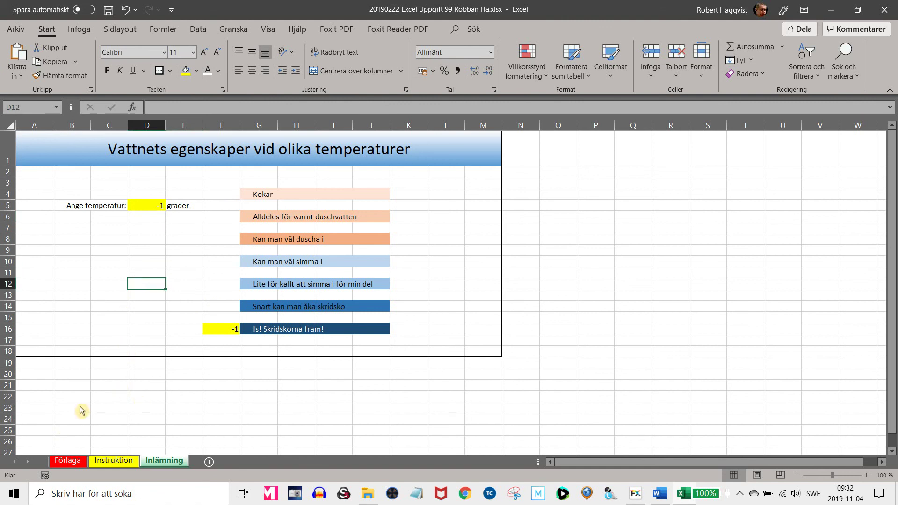
# - Compare the two sheets again and set the temperature in D5 on Inlämning to 0, as on Förlaga
pyautogui.click(66, 463)
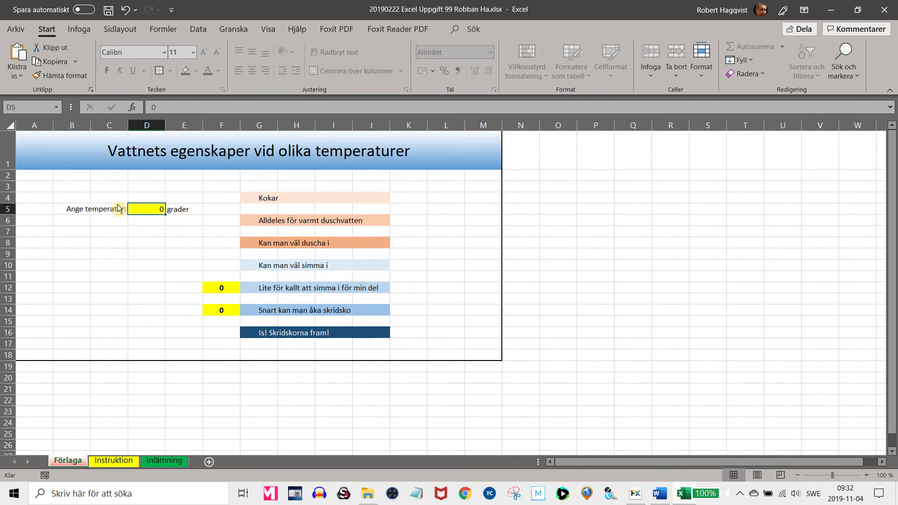
pyautogui.click(170, 463)
pyautogui.click(68, 462)
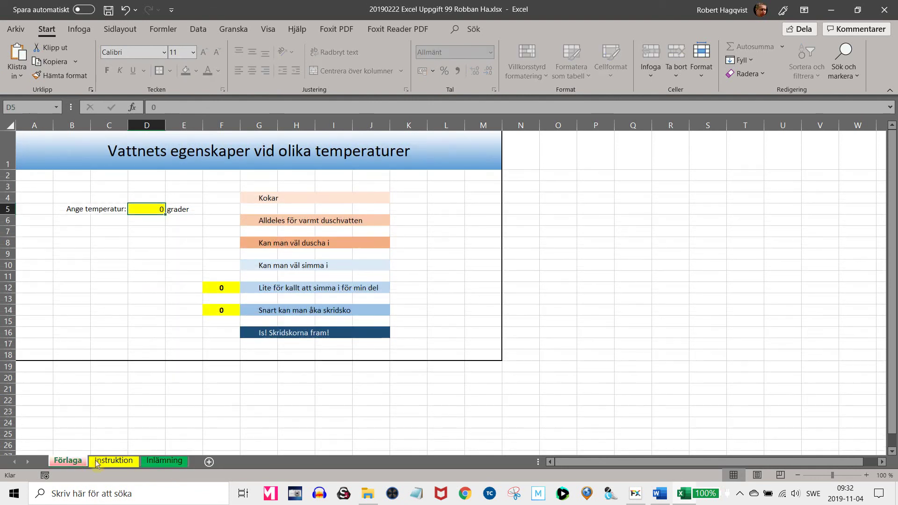
pyautogui.click(158, 462)
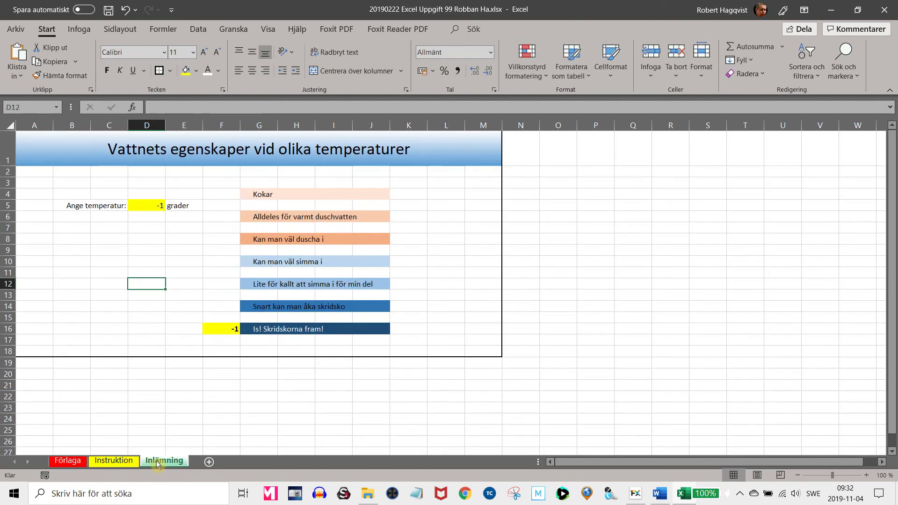
pyautogui.click(76, 461)
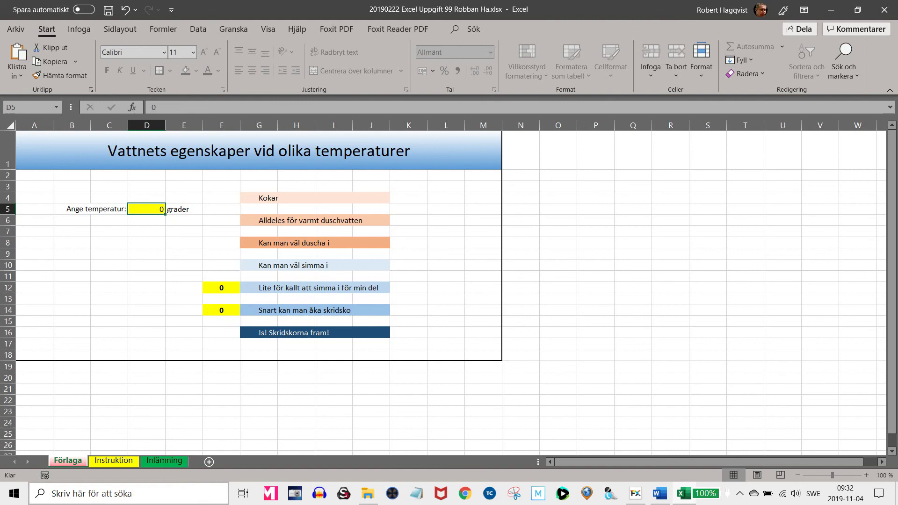
pyautogui.click(166, 462)
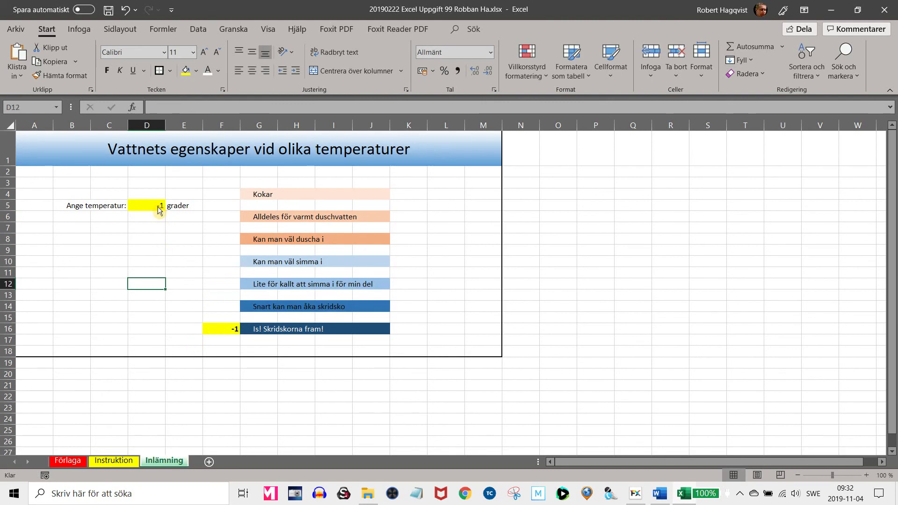
pyautogui.write('0')
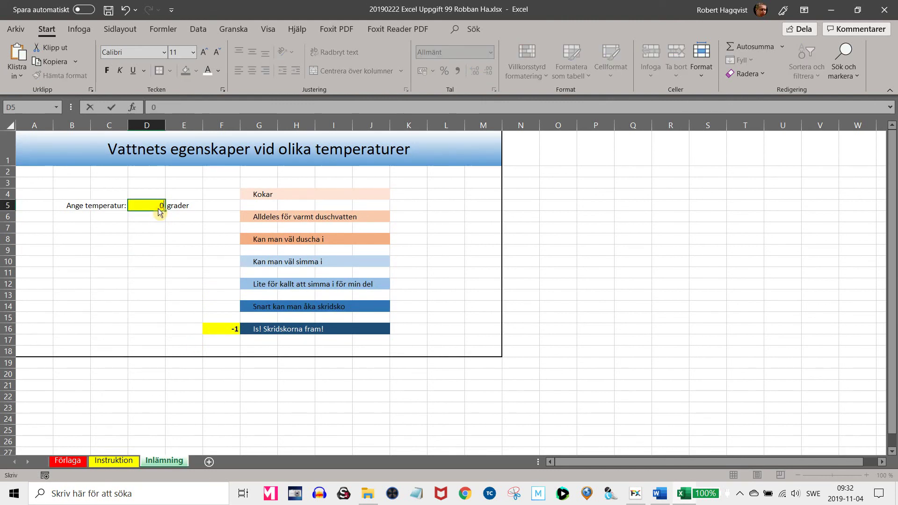
pyautogui.press('Return')
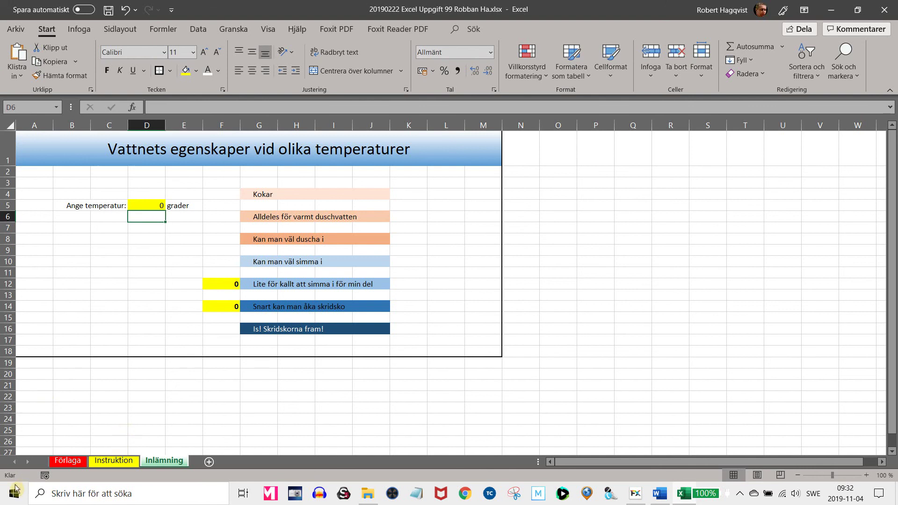
pyautogui.click(159, 207)
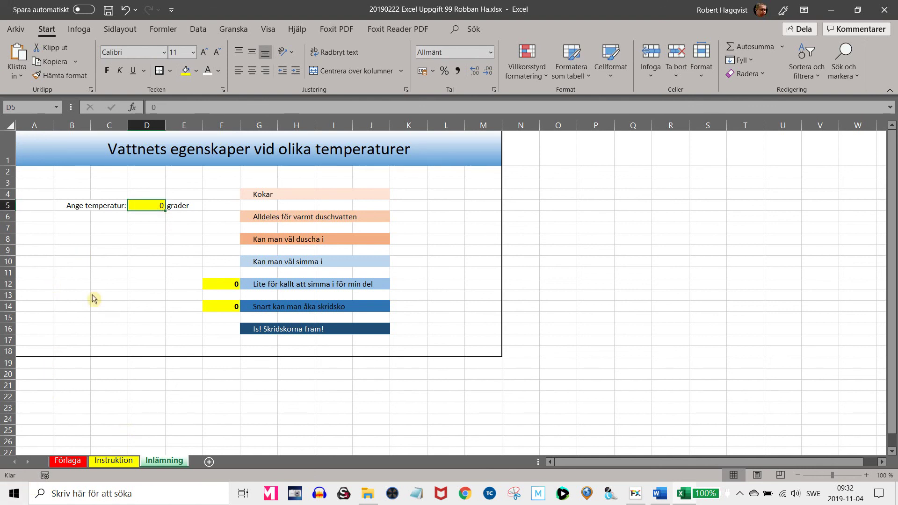
# - Compare the temperature indicator cells in column F on the Förlaga and Inlämning sheets at the same input value
pyautogui.click(68, 460)
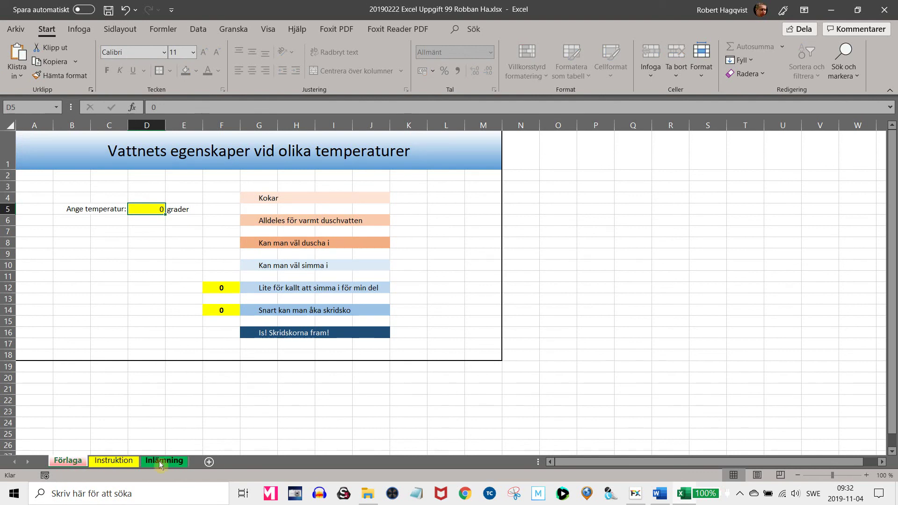
pyautogui.click(161, 463)
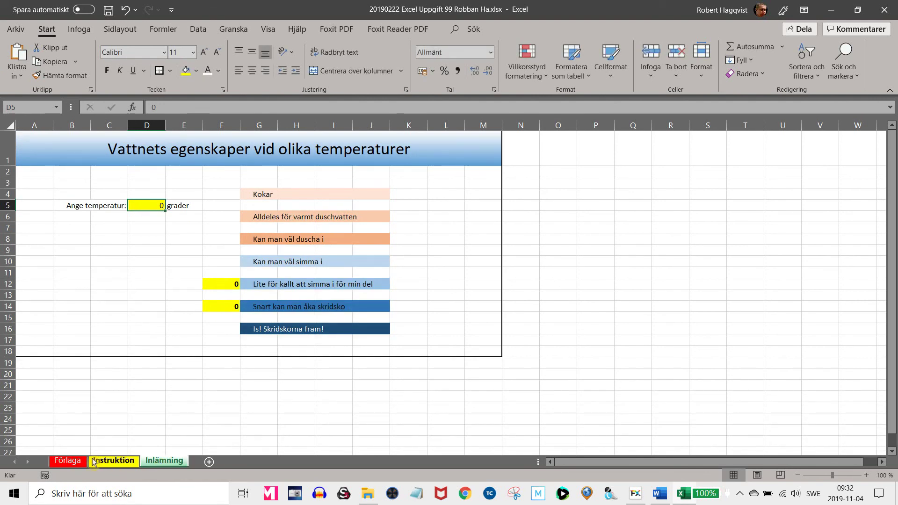
pyautogui.click(75, 462)
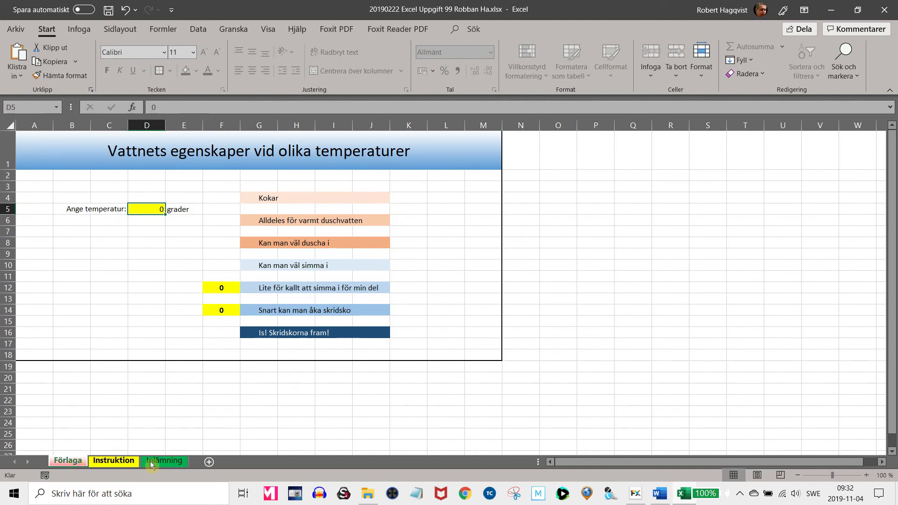
pyautogui.click(160, 463)
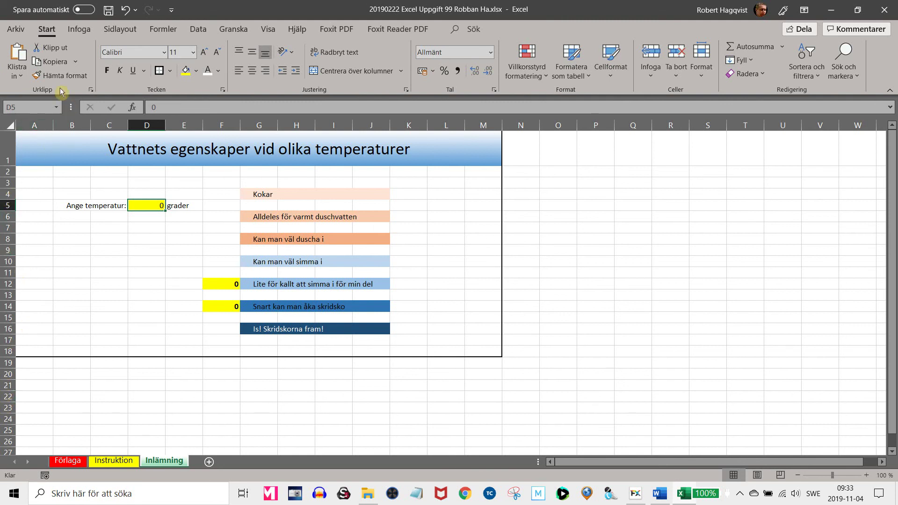
# - Save the workbook, then close it and the Word analysis document
pyautogui.click(26, 33)
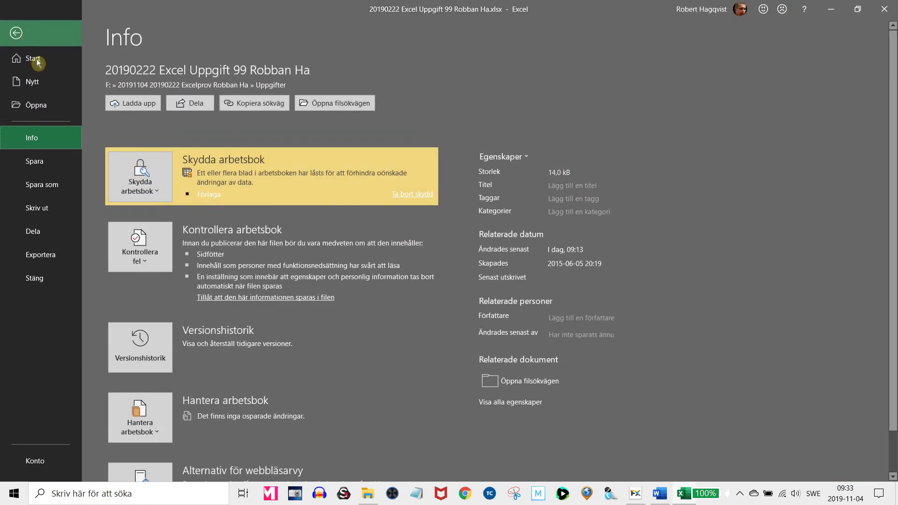
pyautogui.click(48, 166)
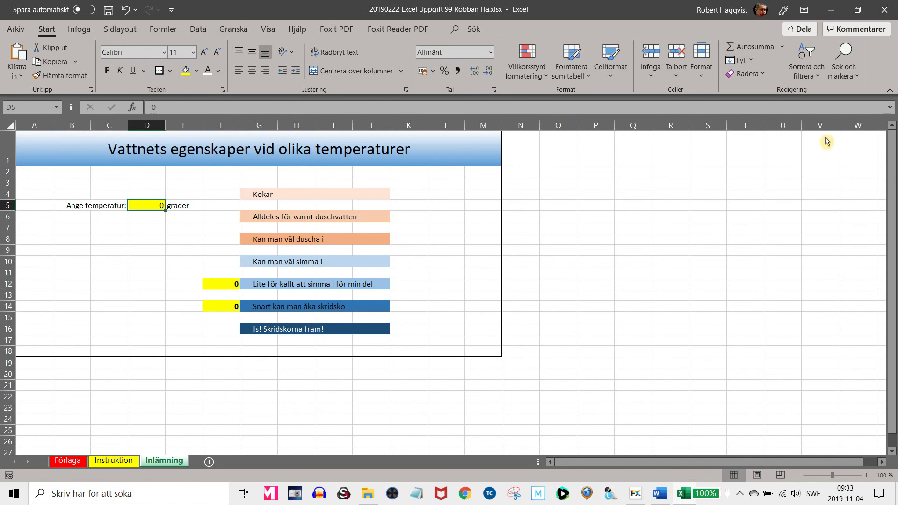
pyautogui.click(889, 15)
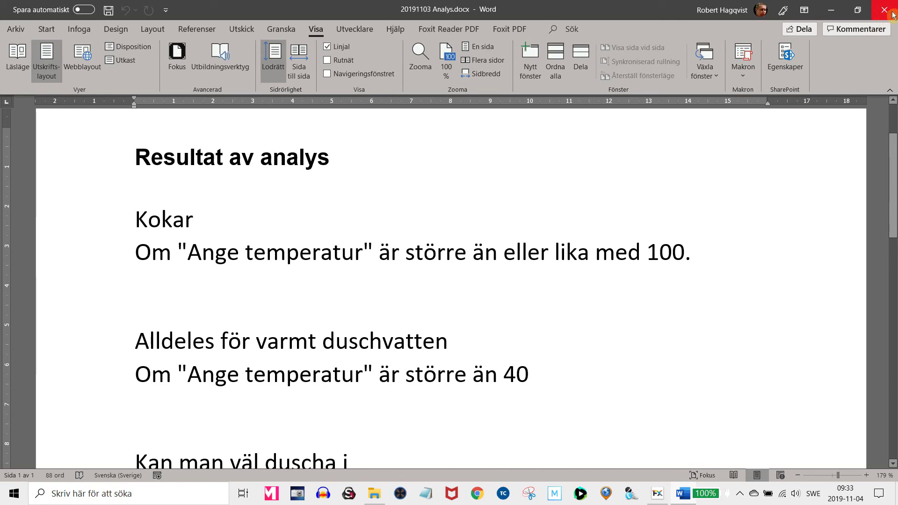
pyautogui.click(890, 11)
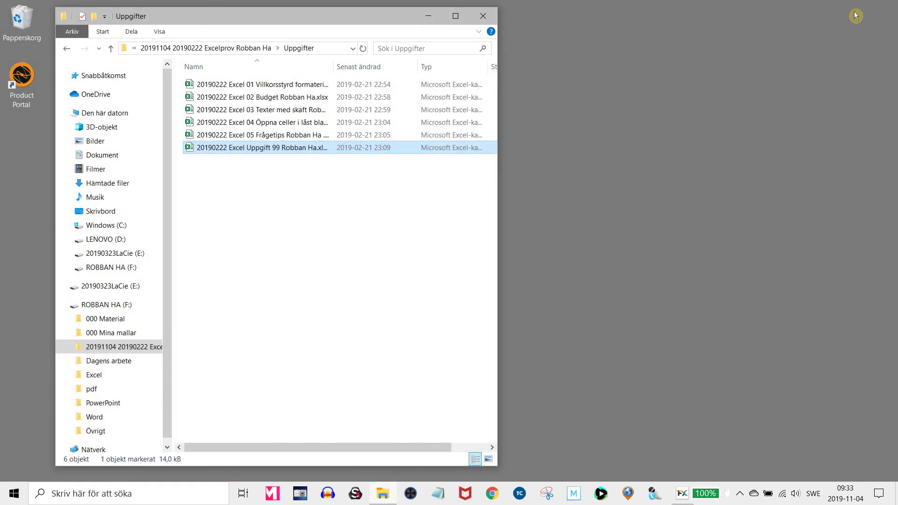